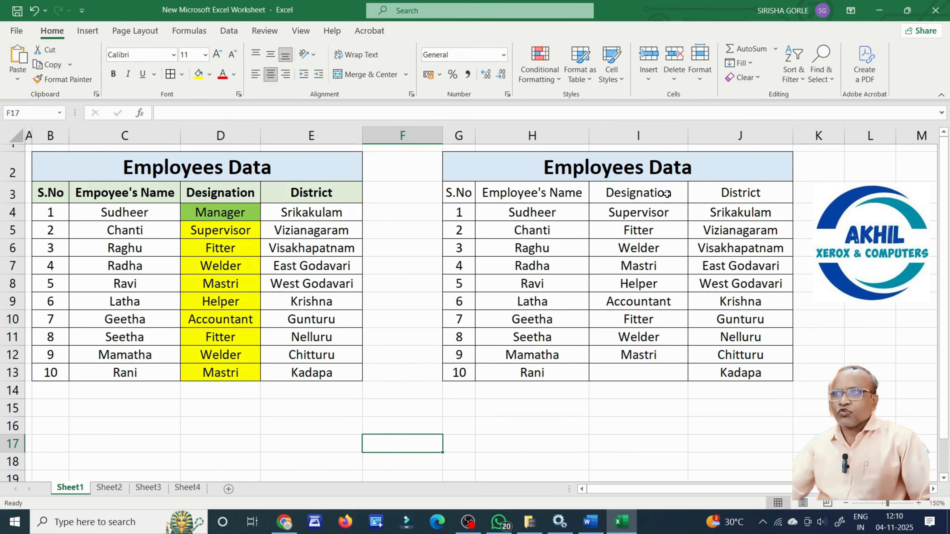
Insert a blank cell at I4, shifting the designations down, and type 'Managers' into it.
{"action": "left_click_drag", "start_coordinate": [667, 194], "coordinate": [657, 365]}
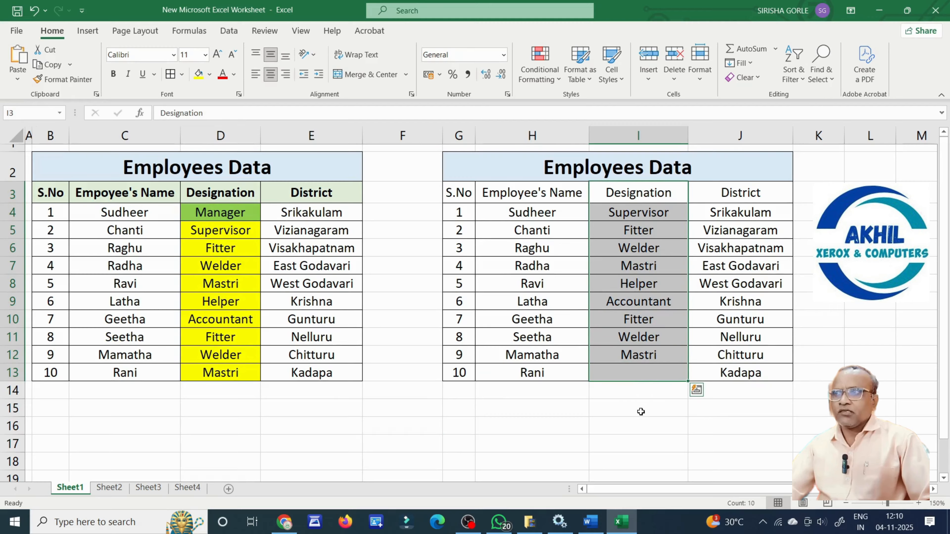
{"action": "left_click", "coordinate": [630, 436]}
{"action": "left_click", "coordinate": [654, 213]}
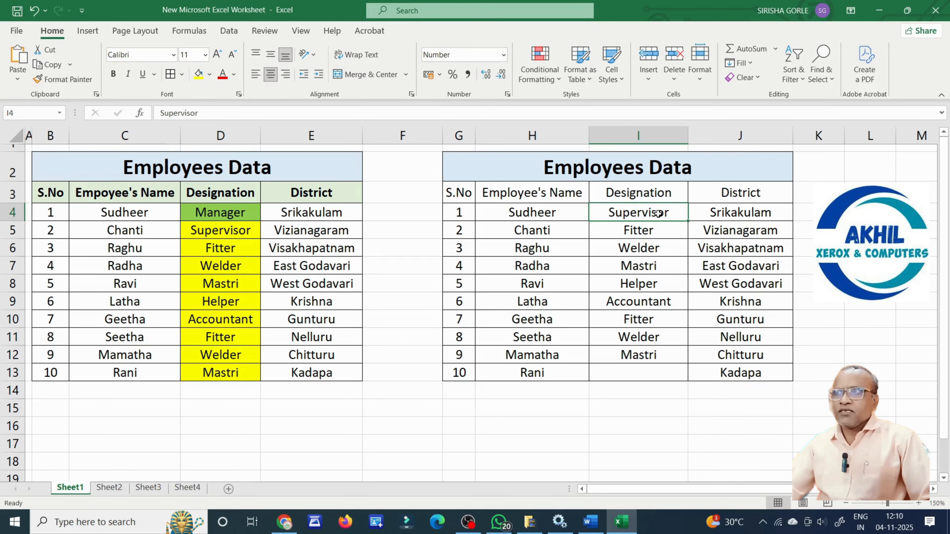
{"action": "left_click_drag", "start_coordinate": [667, 214], "coordinate": [648, 352]}
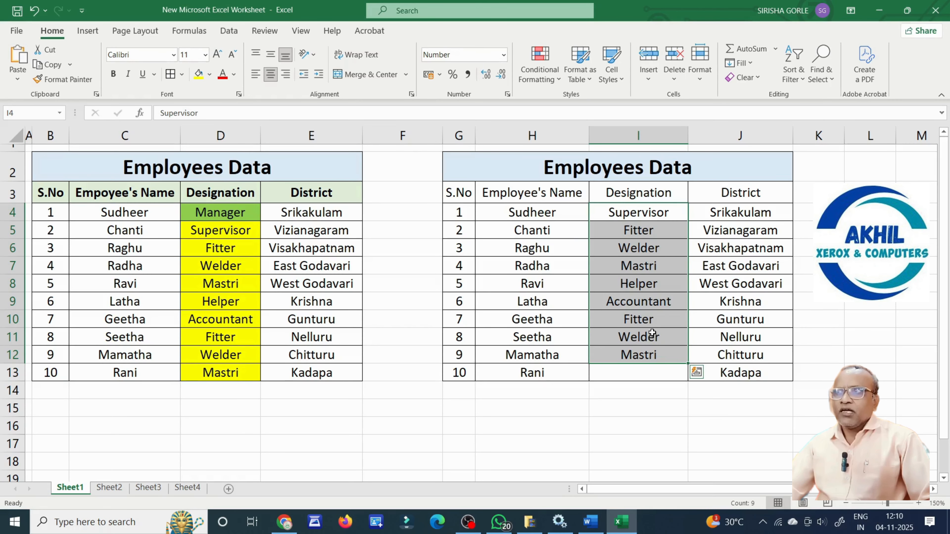
{"action": "left_click", "coordinate": [662, 212]}
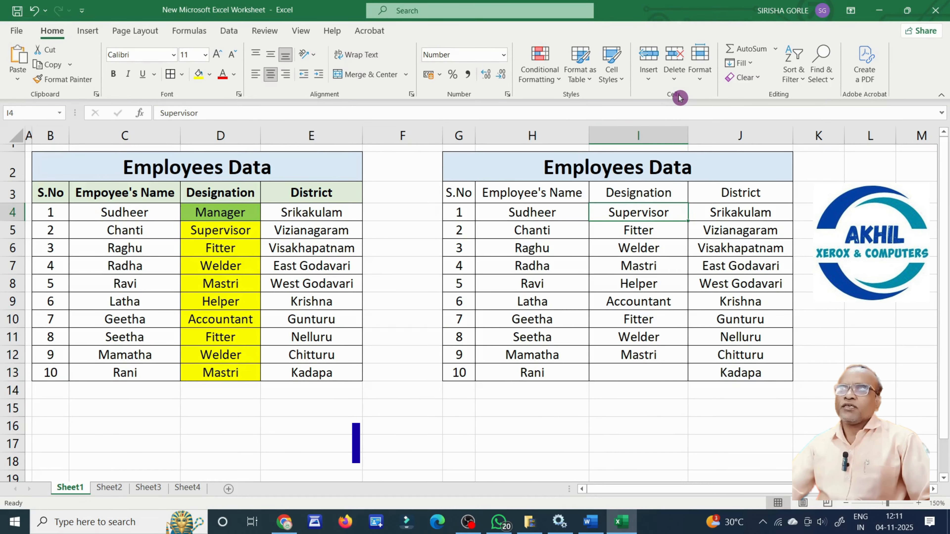
{"action": "left_click", "coordinate": [650, 83]}
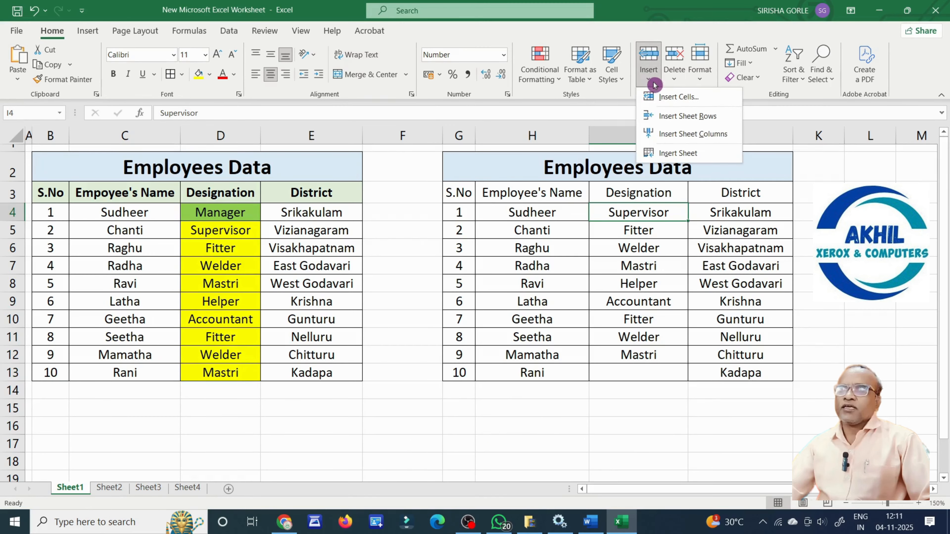
{"action": "left_click", "coordinate": [678, 96]}
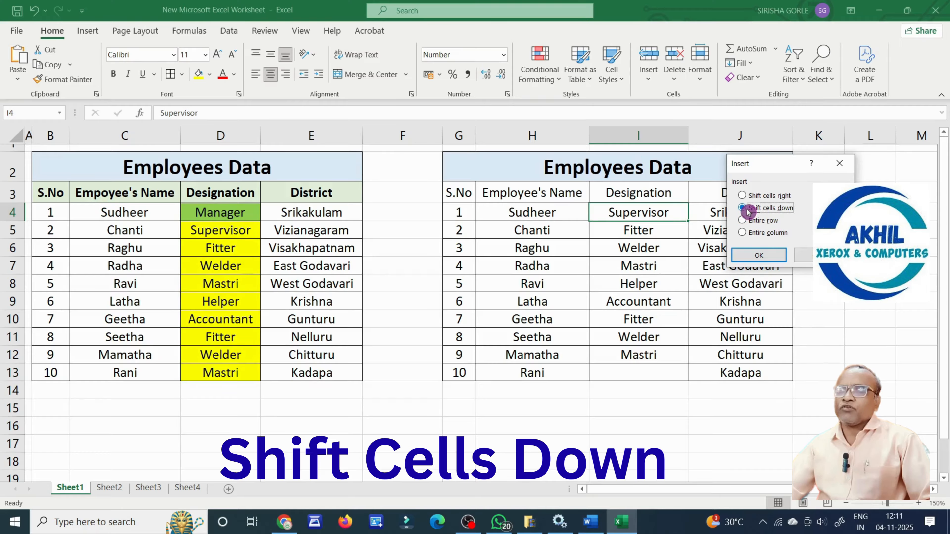
{"action": "left_click", "coordinate": [761, 256]}
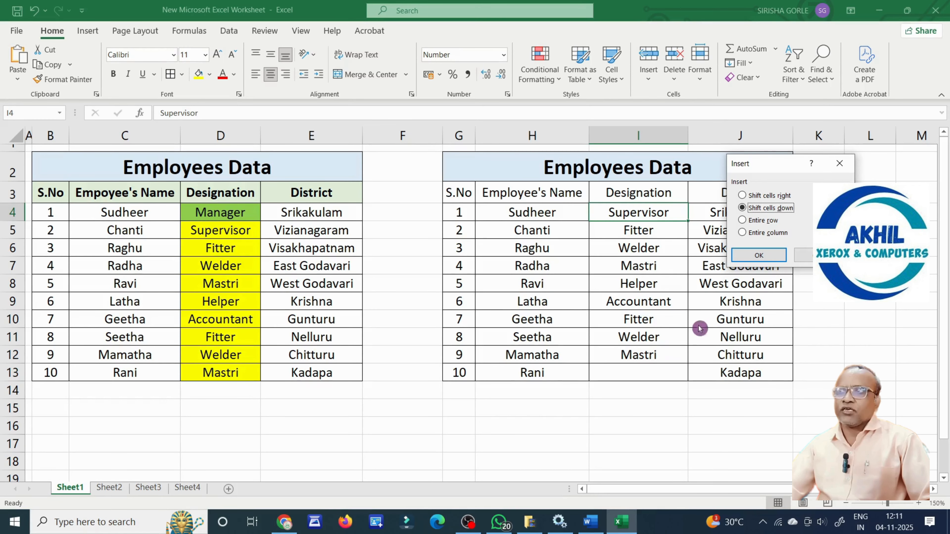
{"action": "left_click", "coordinate": [764, 258]}
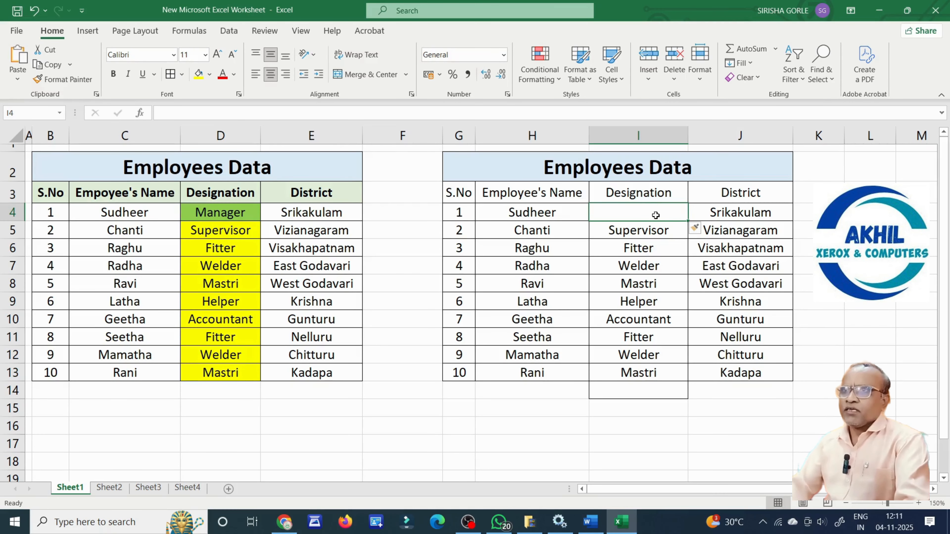
{"action": "type", "text": "Manag"}
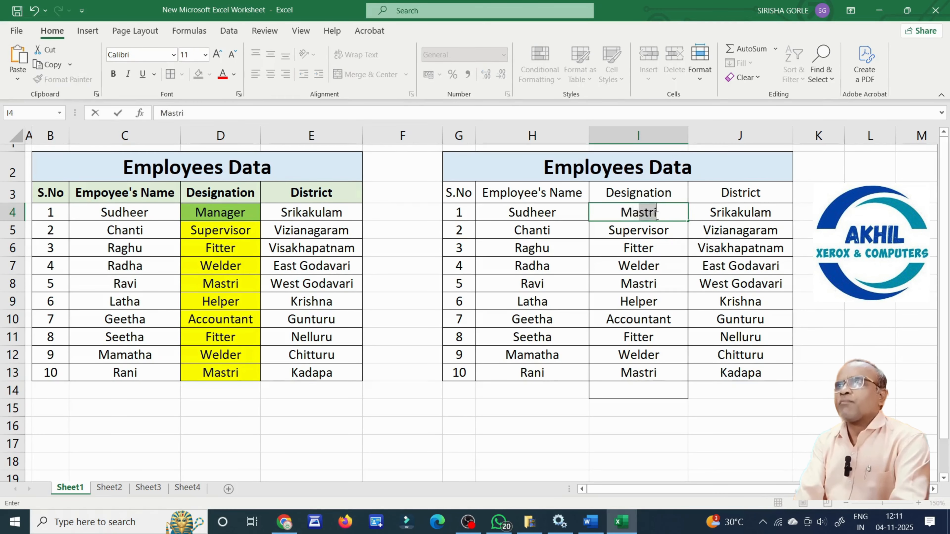
{"action": "type", "text": "ers"}
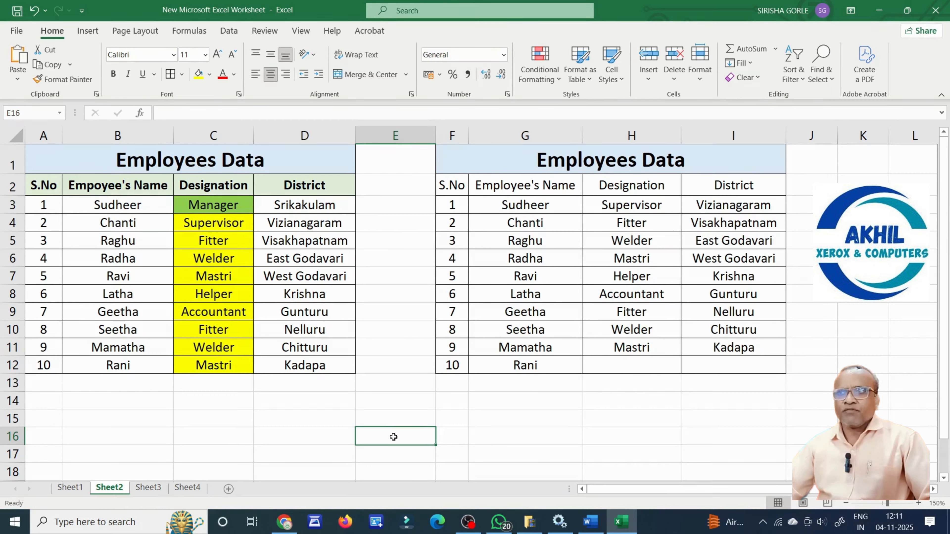
Insert blank cells at H3:I3, shifting the Designation and District data down one row.
{"action": "left_click", "coordinate": [587, 418]}
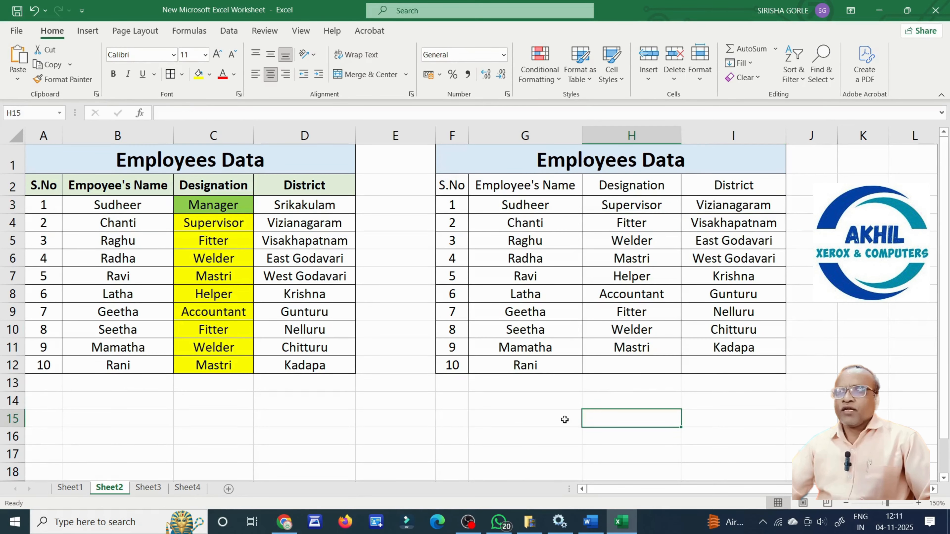
{"action": "left_click_drag", "start_coordinate": [617, 161], "coordinate": [621, 360]}
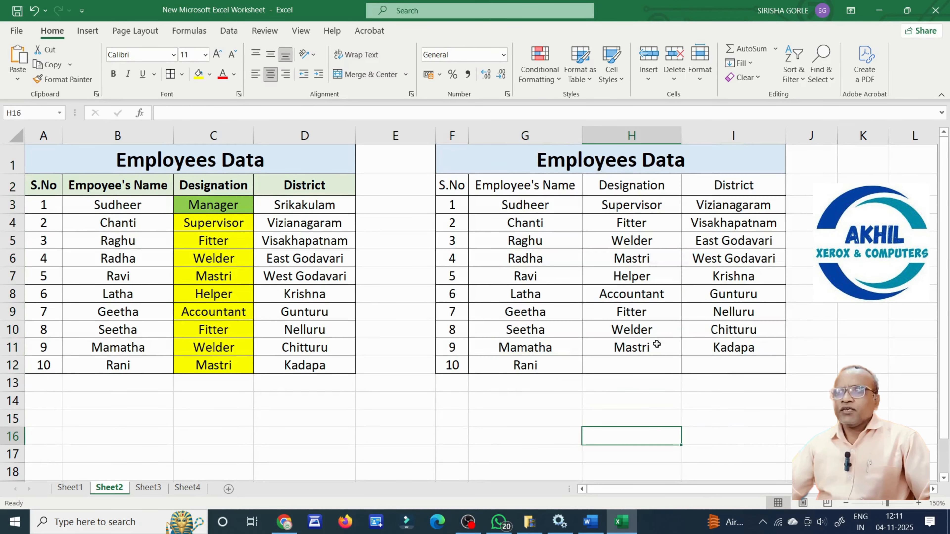
{"action": "left_click_drag", "start_coordinate": [611, 209], "coordinate": [716, 209]}
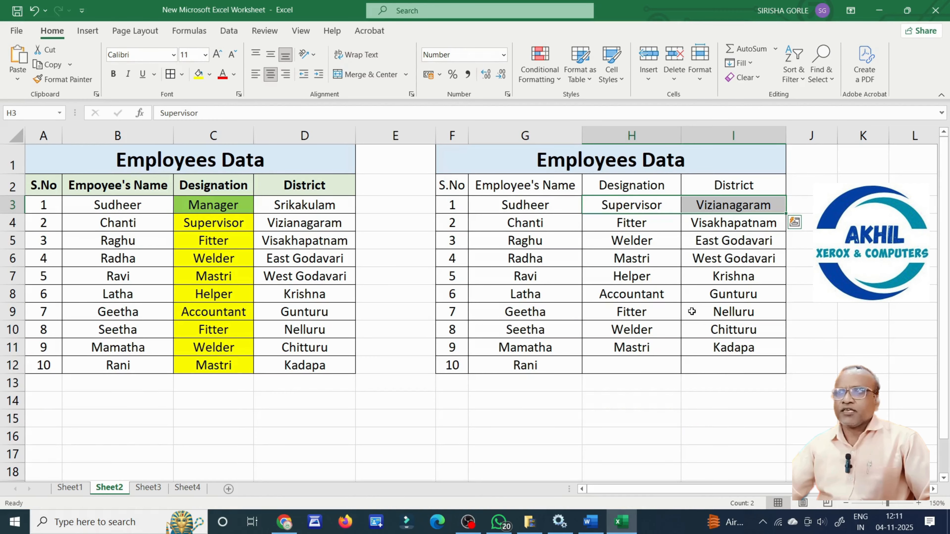
{"action": "left_click", "coordinate": [657, 435]}
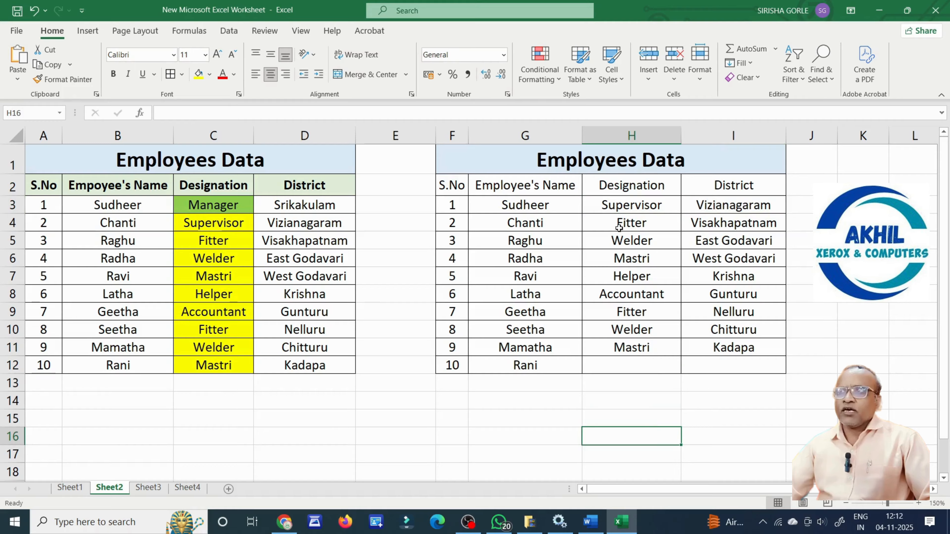
{"action": "left_click_drag", "start_coordinate": [605, 203], "coordinate": [712, 203]}
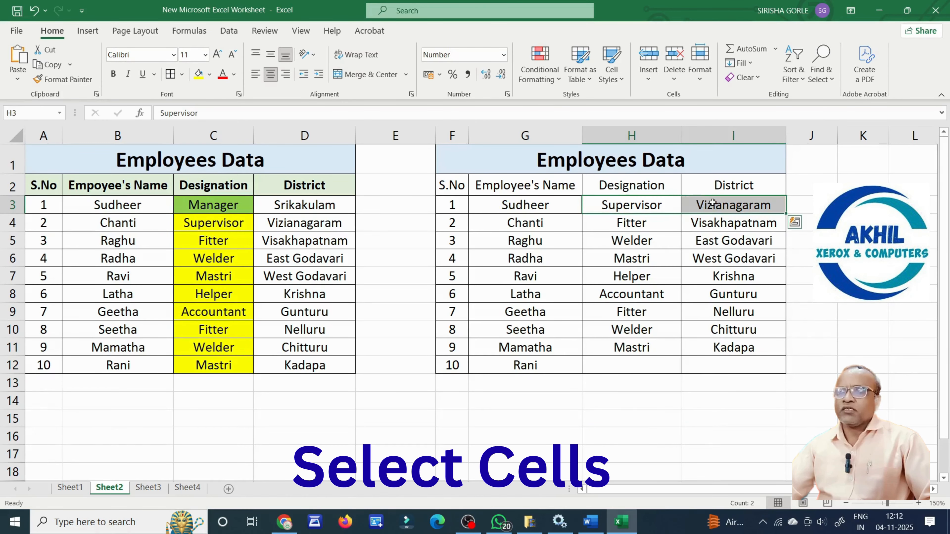
{"action": "left_click", "coordinate": [649, 85]}
{"action": "left_click", "coordinate": [675, 98]}
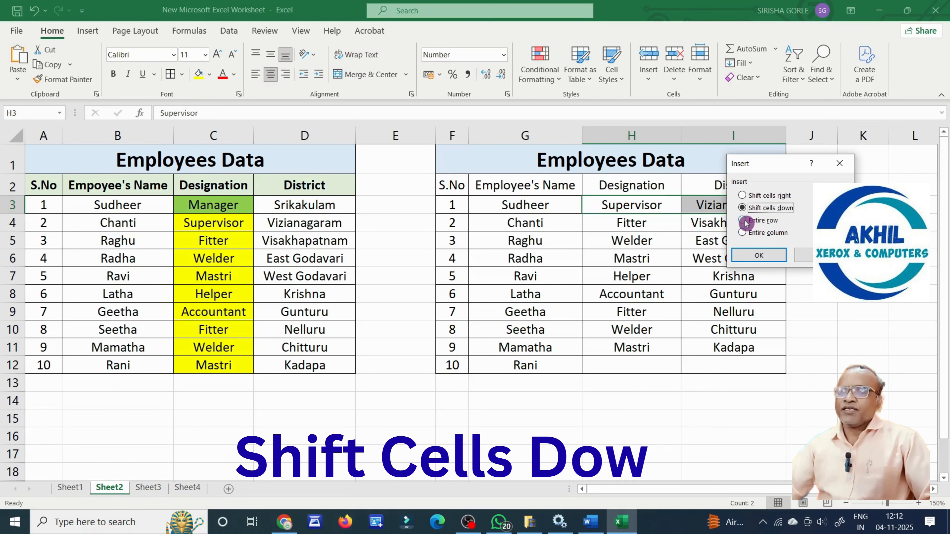
{"action": "left_click", "coordinate": [762, 254]}
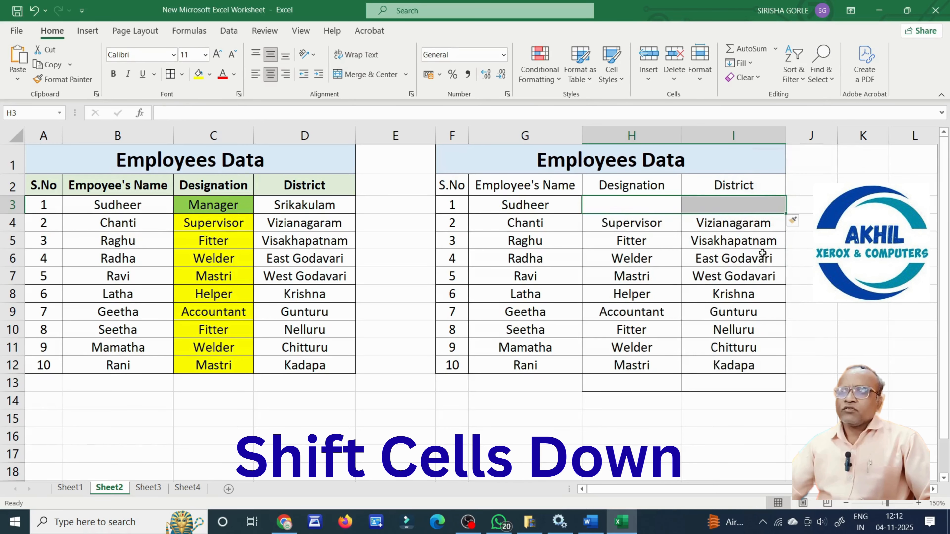
Enter 'Manager' in H3 and 'Srikakulam' in I3, then move to Sheet3.
{"action": "left_click", "coordinate": [787, 290]}
{"action": "left_click", "coordinate": [654, 202]}
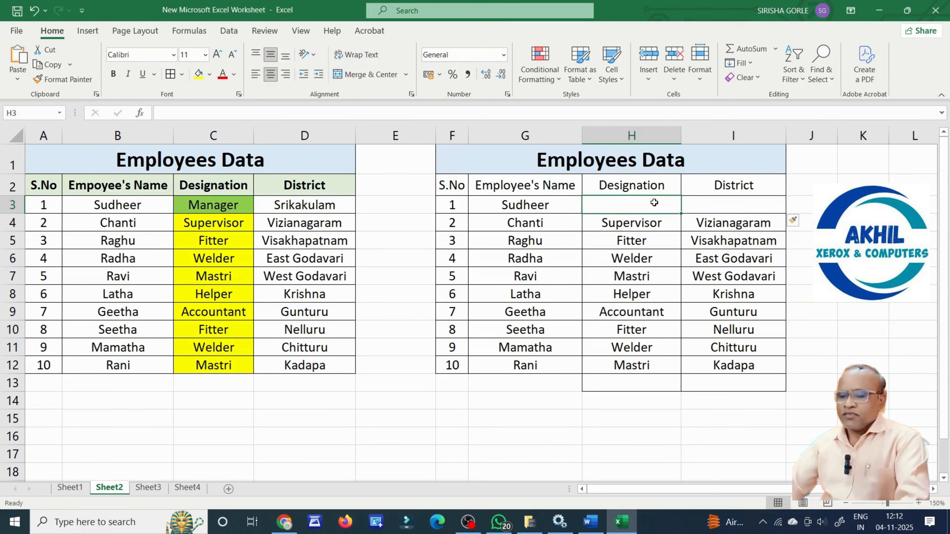
{"action": "type", "text": "Man"}
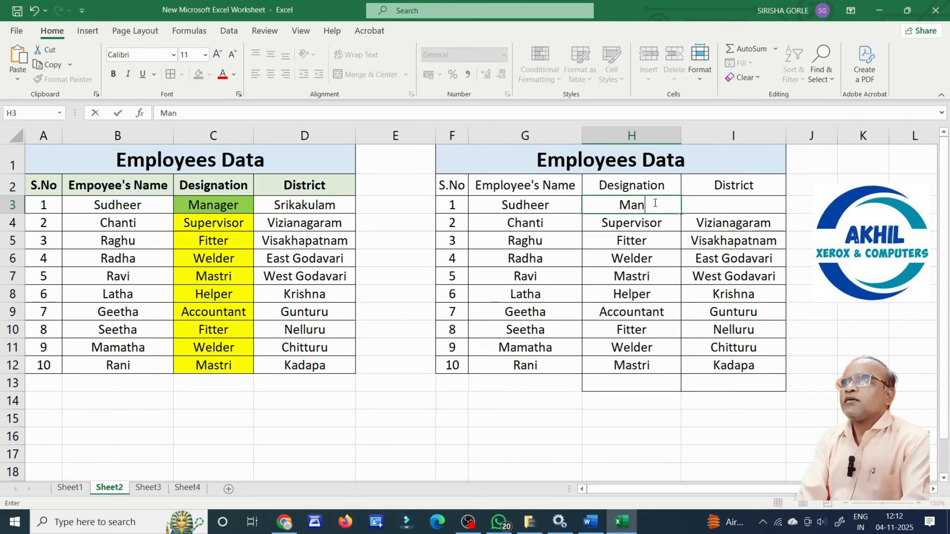
{"action": "type", "text": "ager"}
{"action": "key", "text": "Tab"}
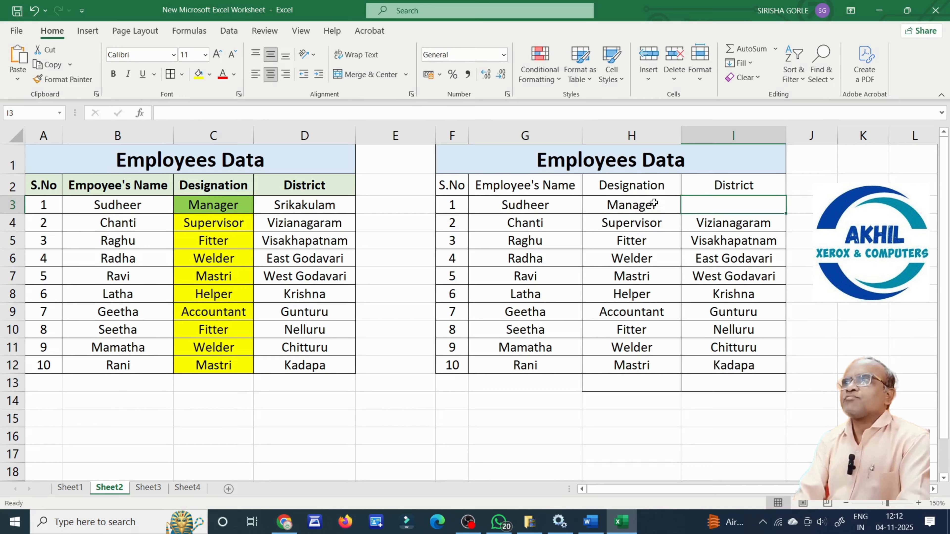
{"action": "type", "text": "Srikakulam"}
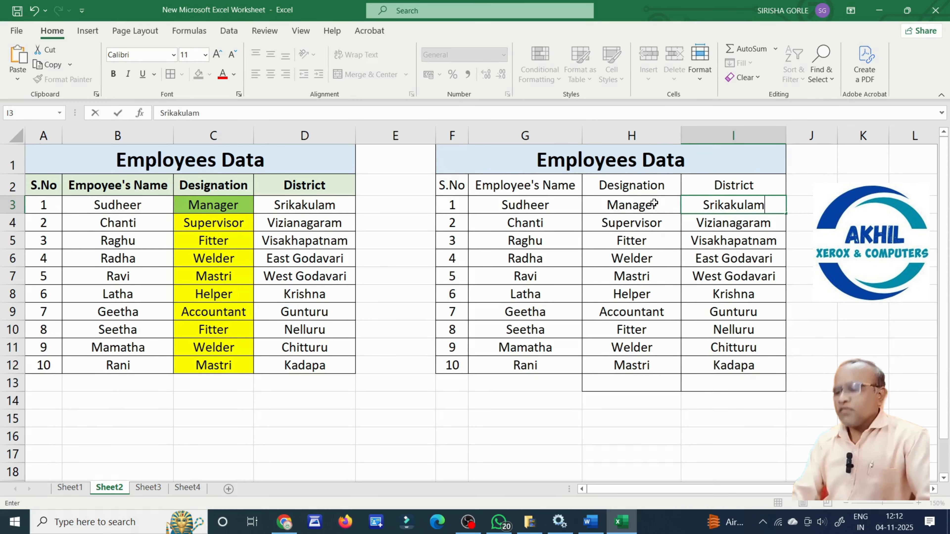
{"action": "key", "text": "Return"}
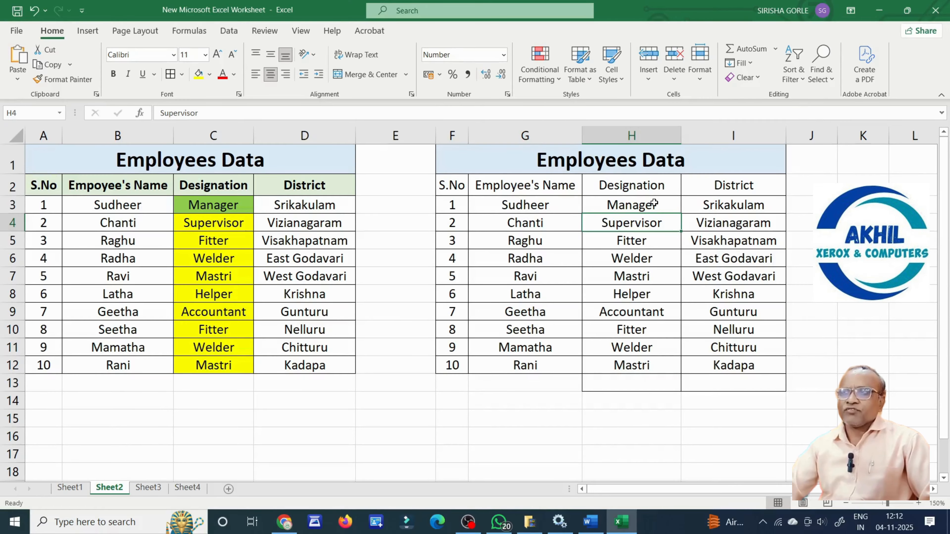
{"action": "key", "text": "ctrl+Page_Down"}
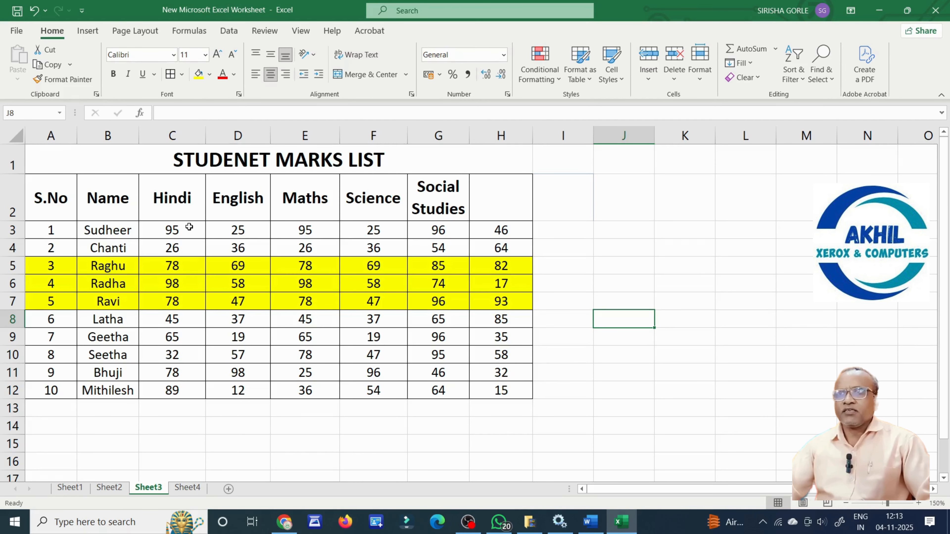
Insert a blank cell at C2, shifting Hindi right, and enter the heading 'Telugu'.
{"action": "left_click", "coordinate": [186, 352]}
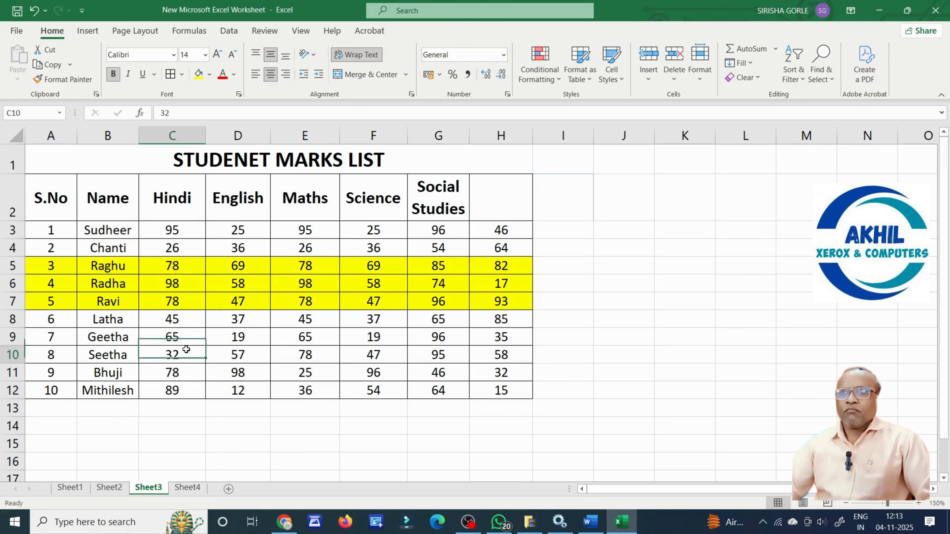
{"action": "left_click", "coordinate": [181, 200]}
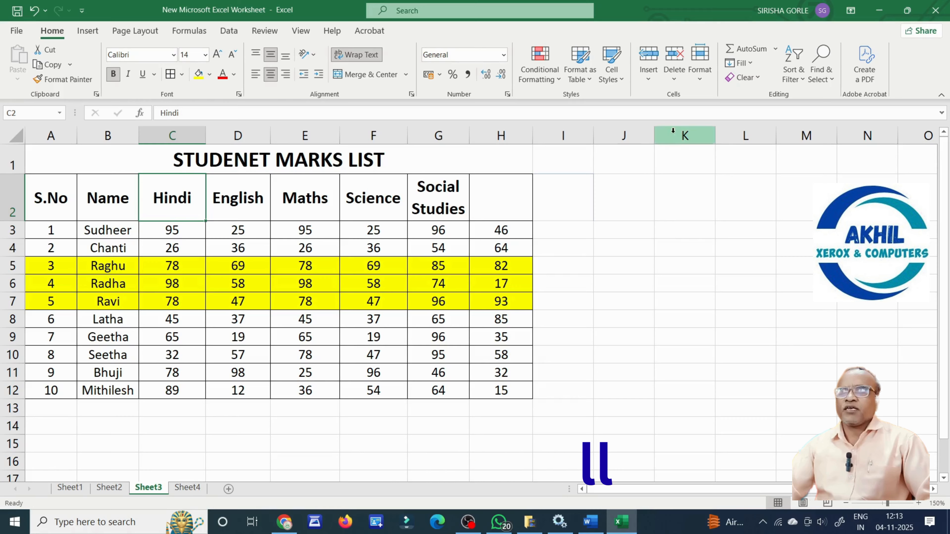
{"action": "left_click", "coordinate": [649, 88]}
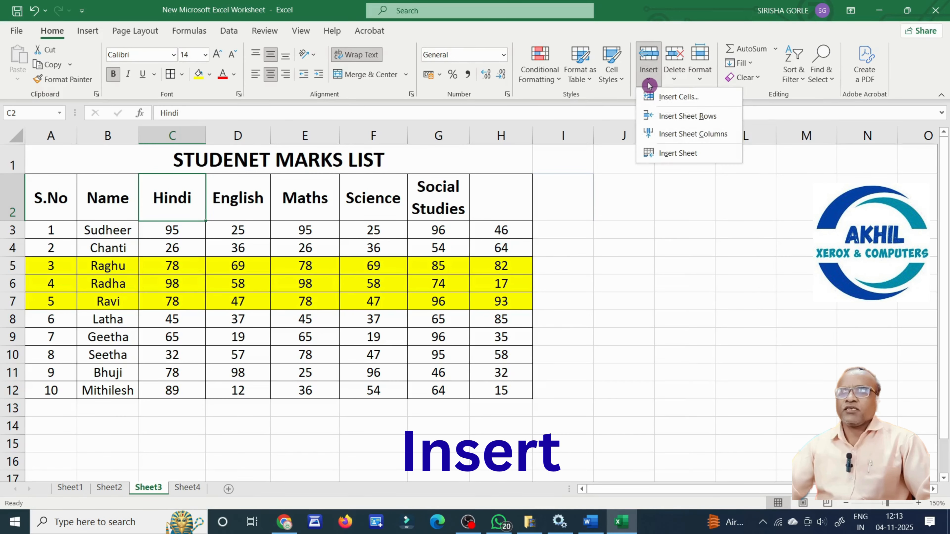
{"action": "left_click", "coordinate": [664, 97]}
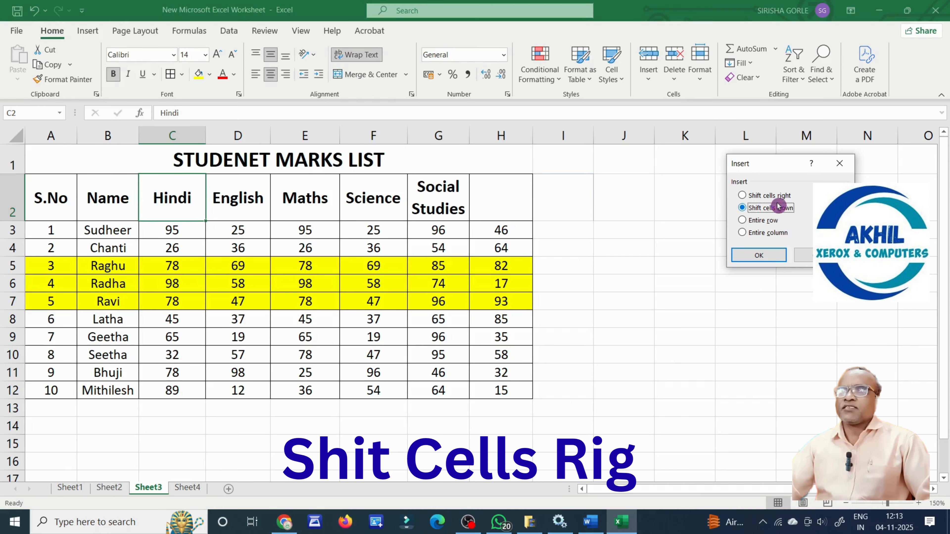
{"action": "left_click", "coordinate": [752, 199]}
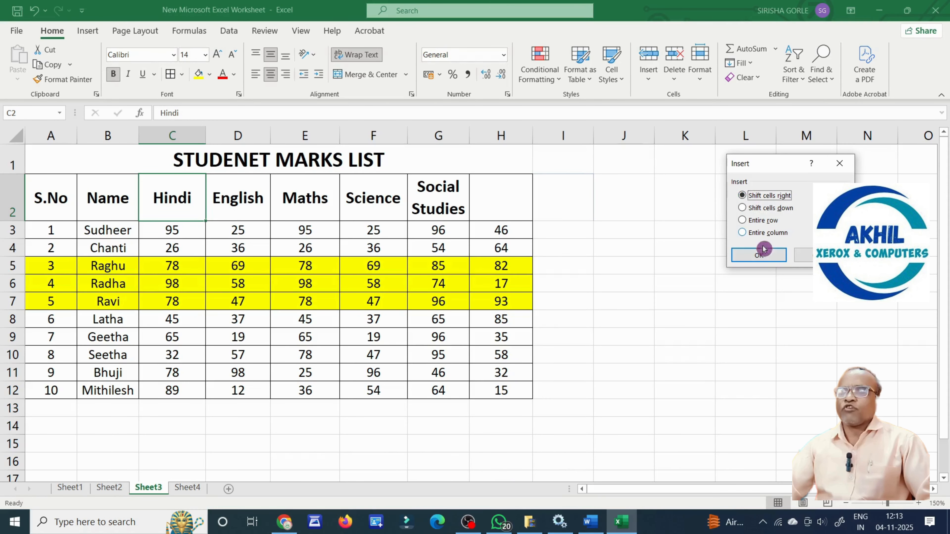
{"action": "left_click", "coordinate": [761, 256]}
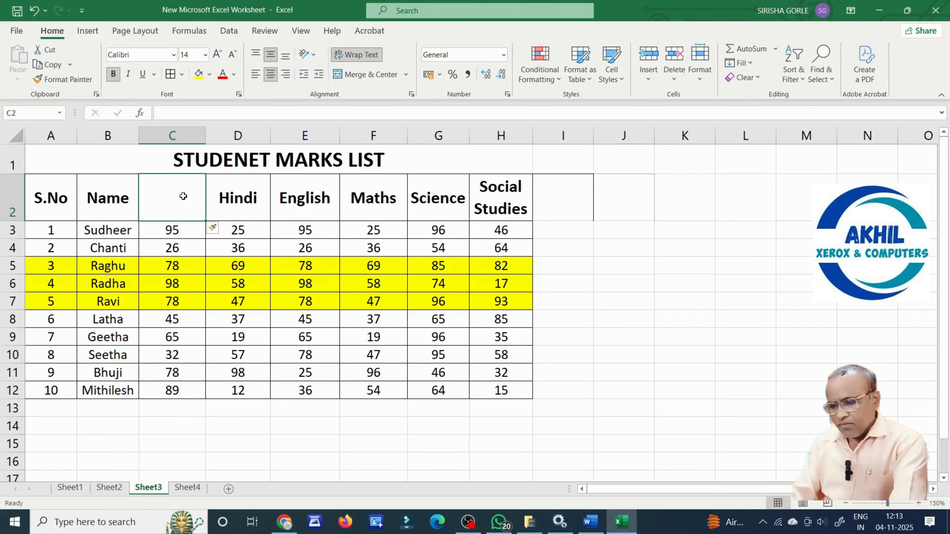
{"action": "type", "text": "Telugu"}
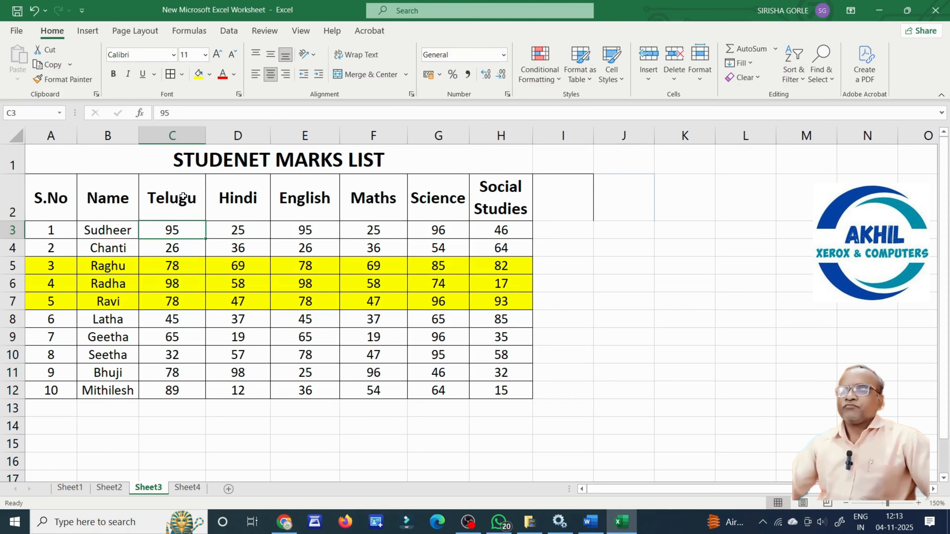
{"action": "left_click", "coordinate": [598, 337]}
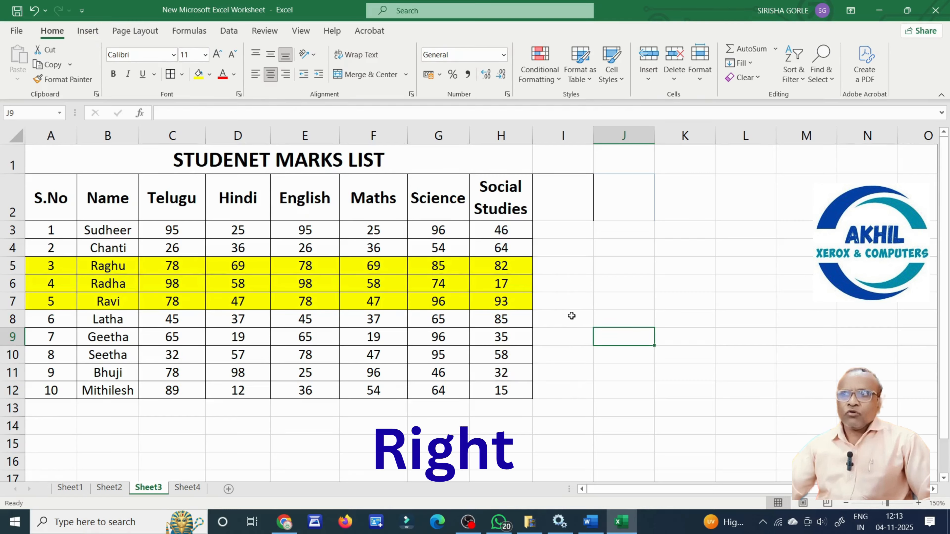
{"action": "right_click", "coordinate": [569, 303]}
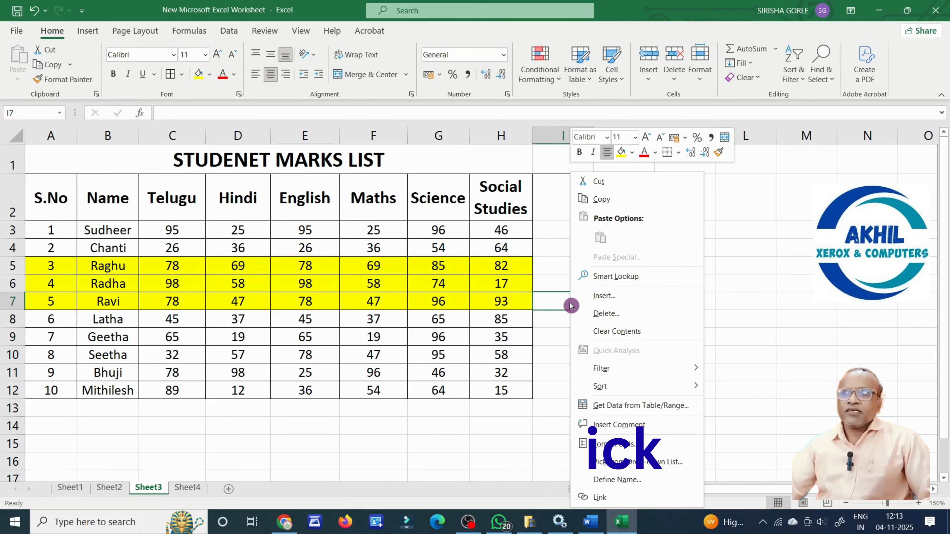
{"action": "left_click", "coordinate": [614, 298]}
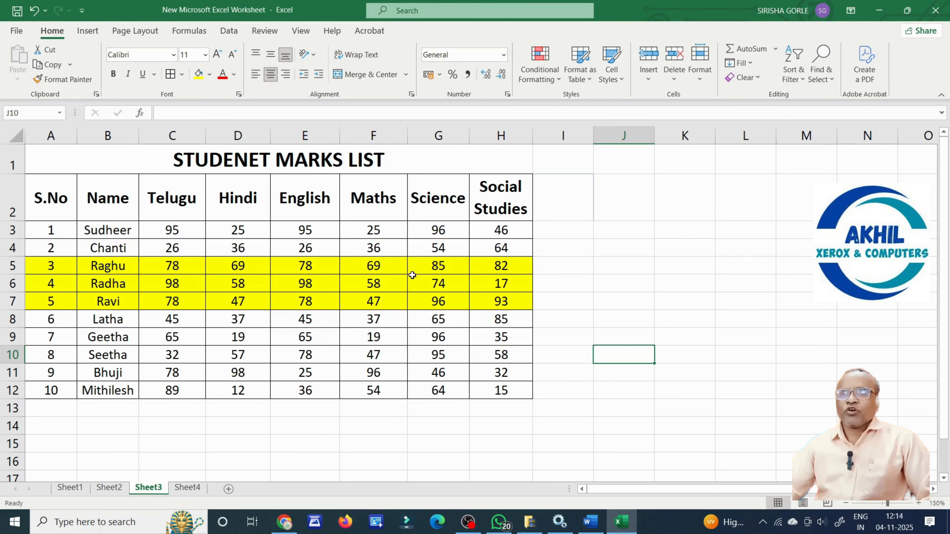
{"action": "left_click", "coordinate": [558, 301]}
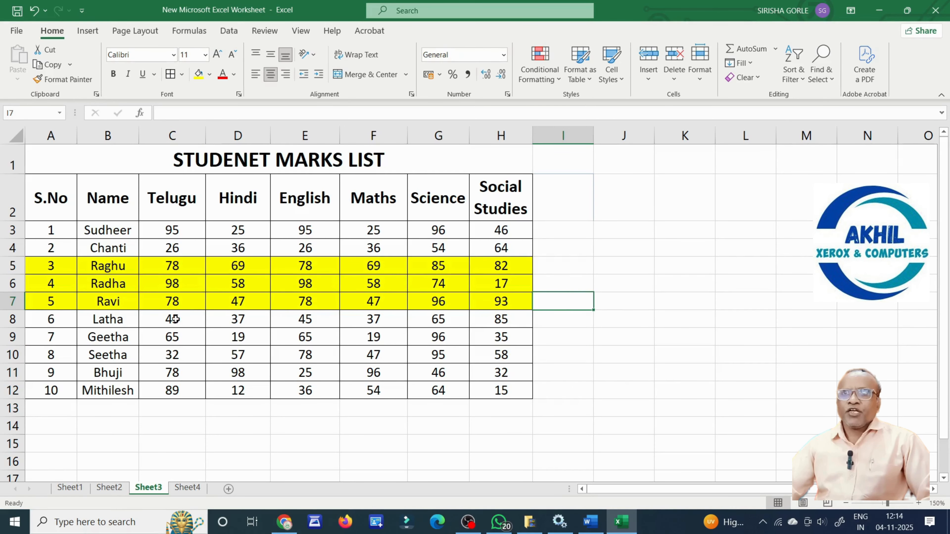
{"action": "left_click_drag", "start_coordinate": [60, 266], "coordinate": [490, 263]}
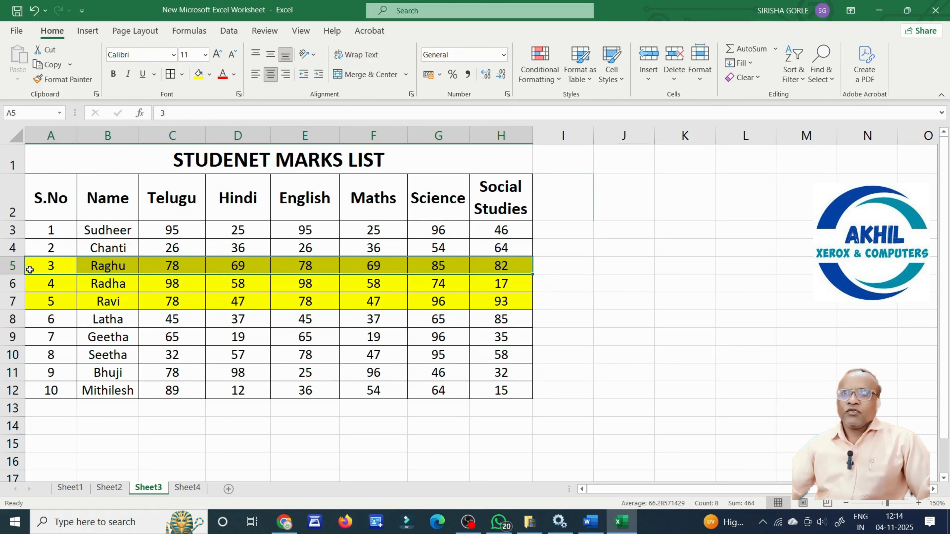
{"action": "left_click", "coordinate": [383, 267]}
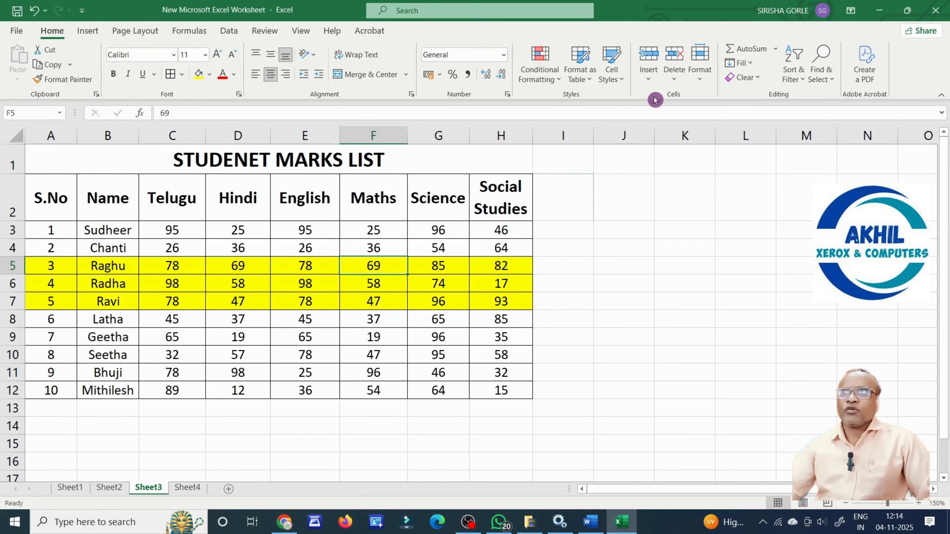
{"action": "left_click", "coordinate": [650, 85]}
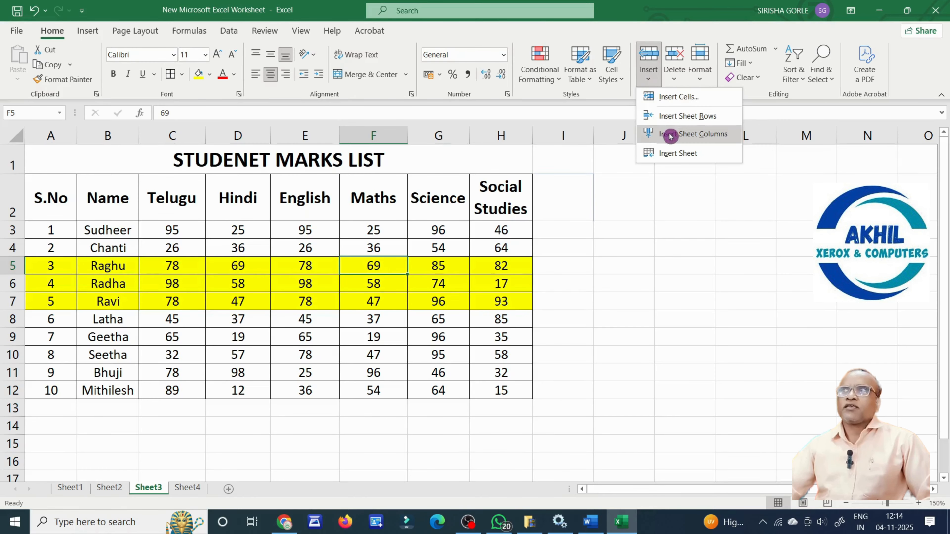
{"action": "left_click", "coordinate": [688, 119]}
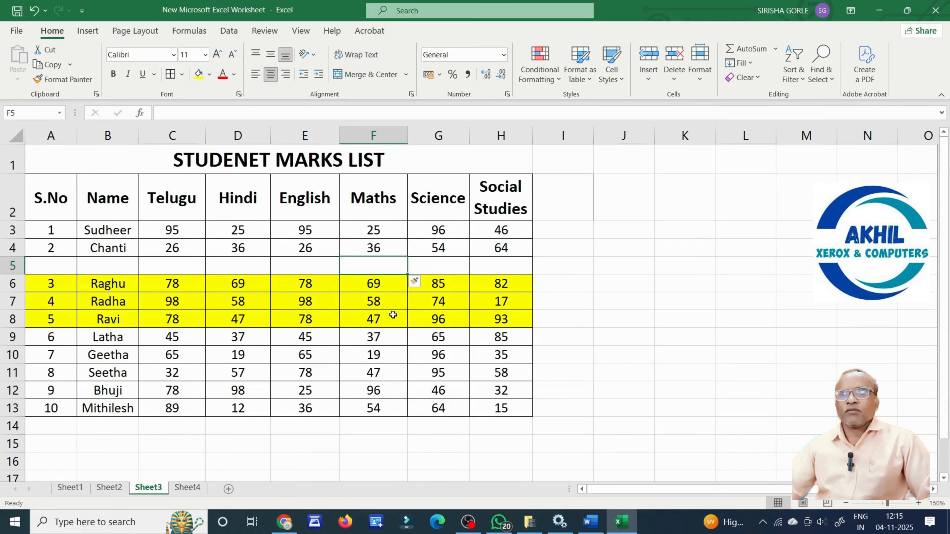
{"action": "left_click", "coordinate": [680, 302]}
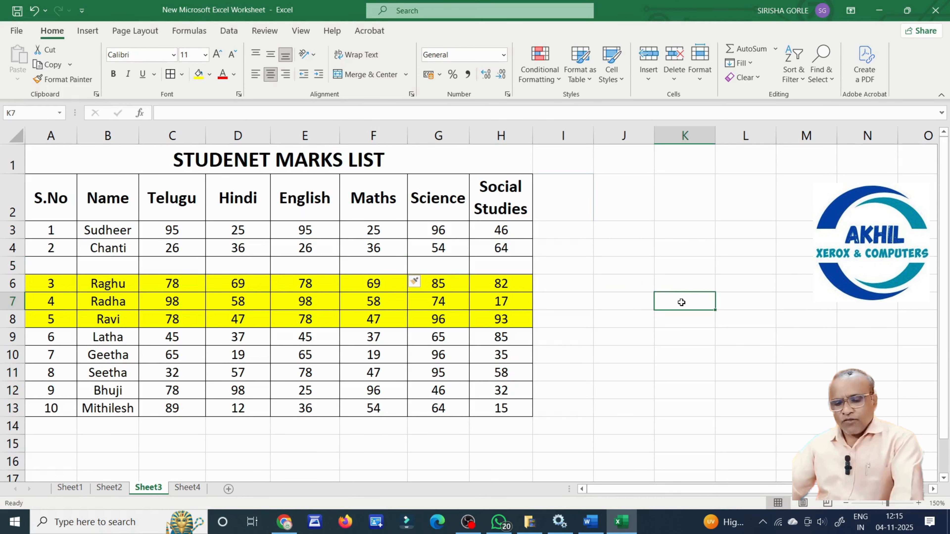
{"action": "key", "text": "ctrl+z"}
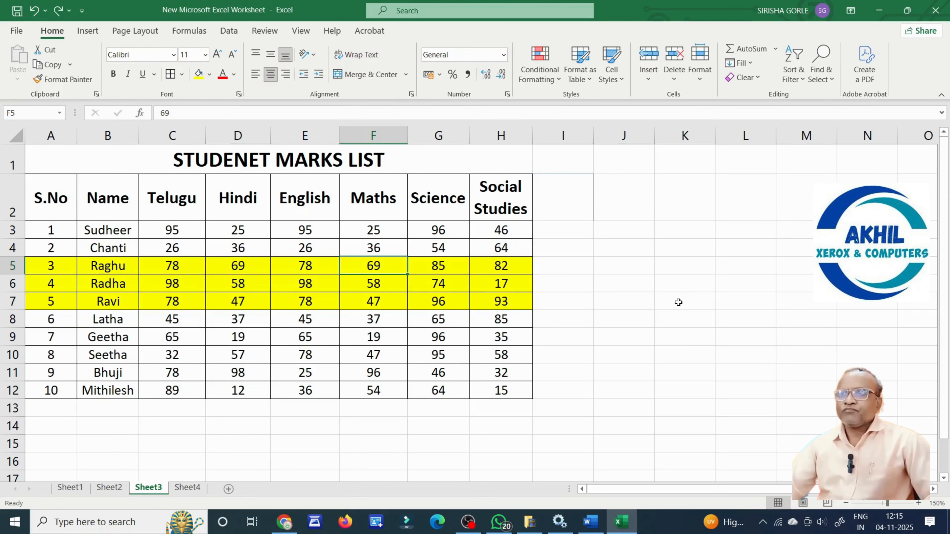
{"action": "left_click", "coordinate": [681, 301]}
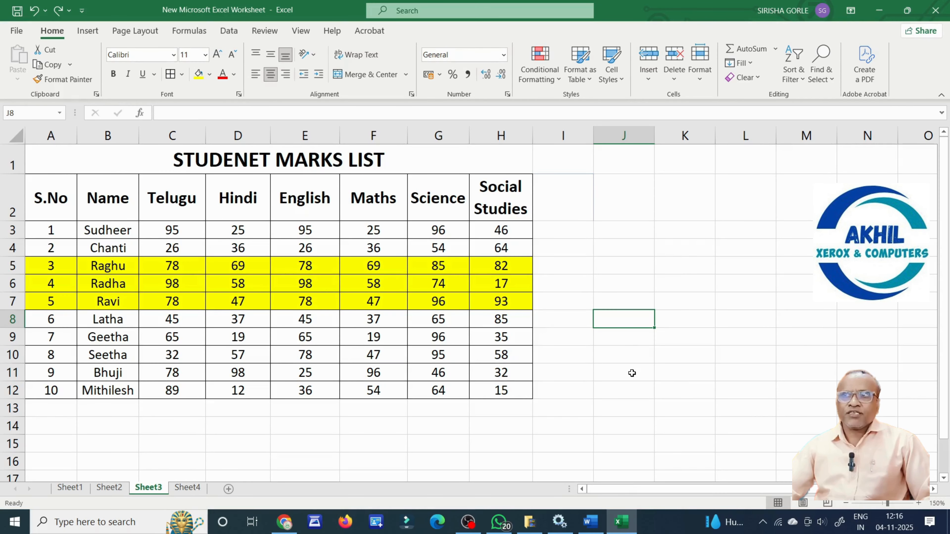
{"action": "left_click_drag", "start_coordinate": [389, 268], "coordinate": [380, 303]}
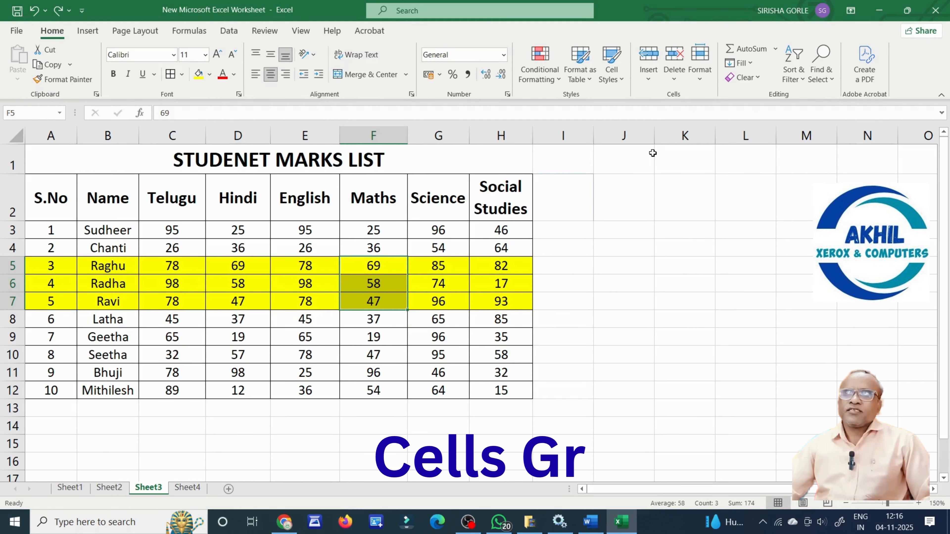
{"action": "left_click", "coordinate": [649, 85]}
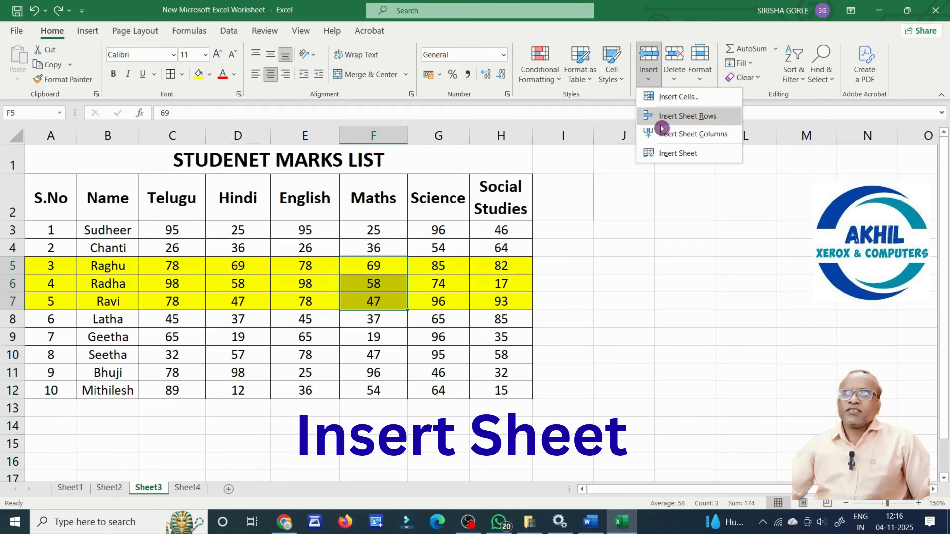
{"action": "left_click", "coordinate": [672, 117]}
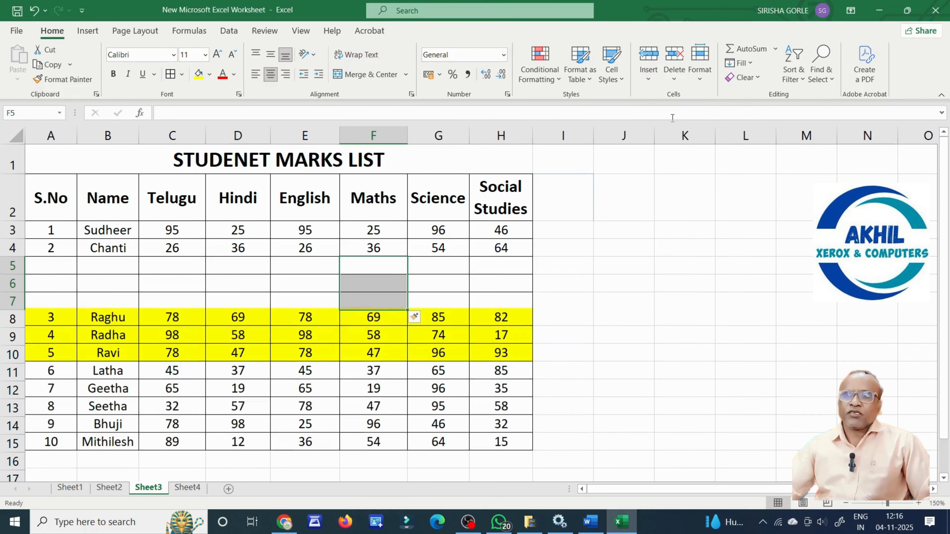
{"action": "left_click", "coordinate": [450, 290]}
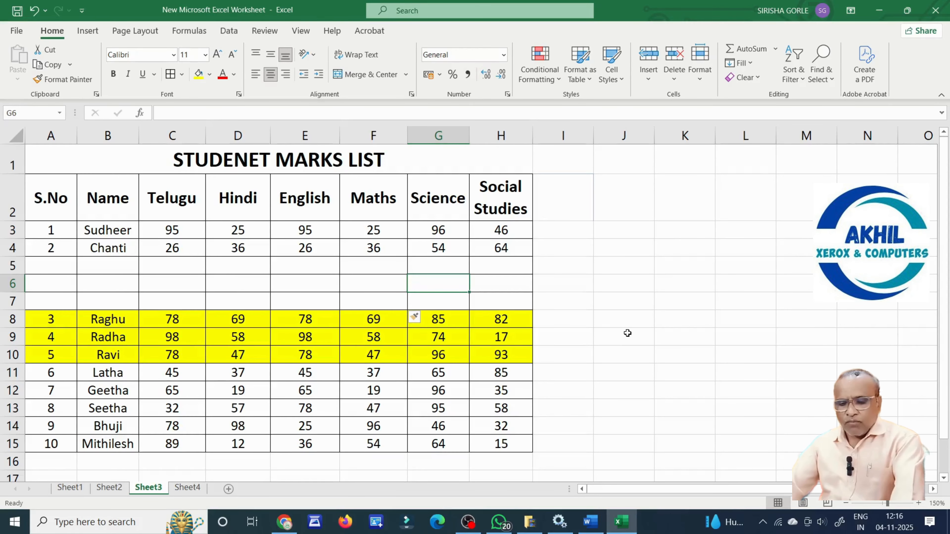
{"action": "key", "text": "ctrl+z"}
{"action": "left_click", "coordinate": [634, 338]}
{"action": "left_click", "coordinate": [660, 349]}
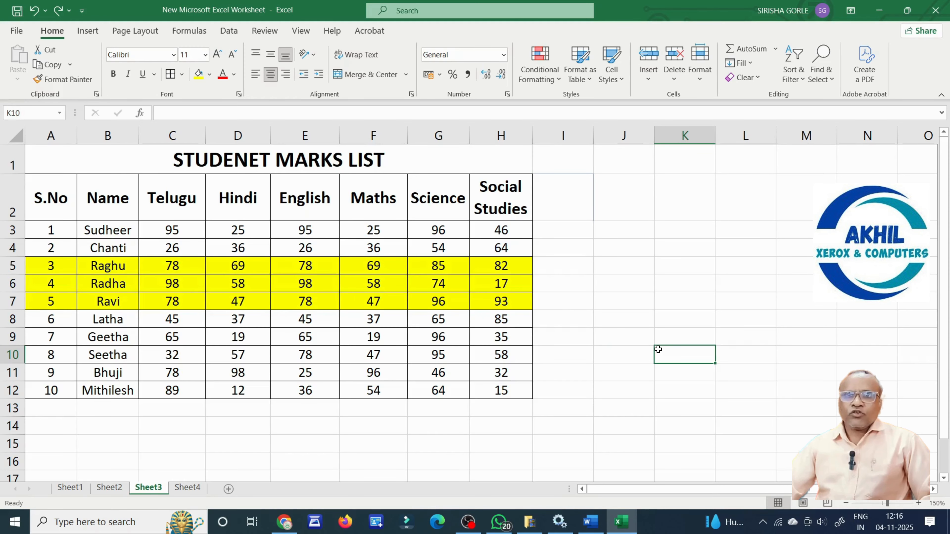
Insert three whole blank rows at rows 5–7, above Raghu, on Sheet3.
{"action": "left_click", "coordinate": [647, 367]}
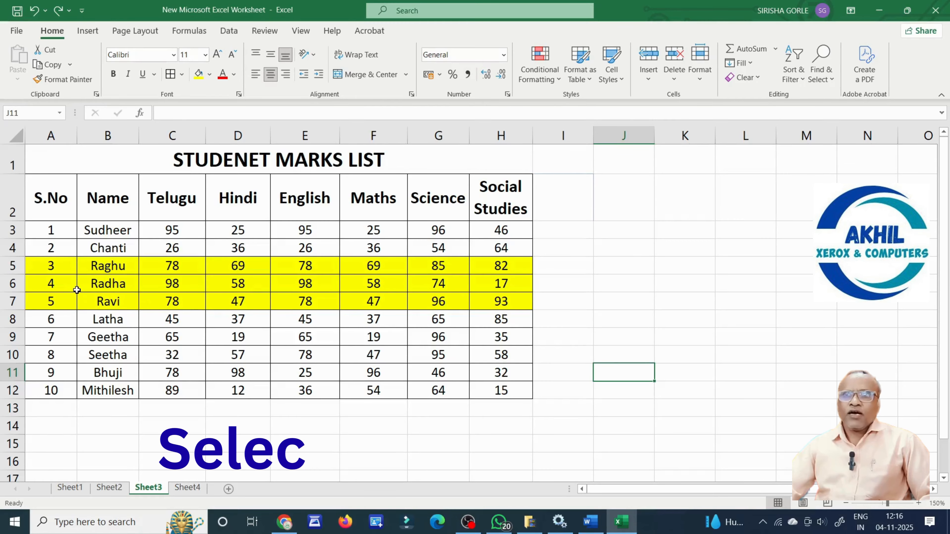
{"action": "left_click", "coordinate": [12, 264]}
{"action": "left_click_drag", "start_coordinate": [13, 265], "coordinate": [9, 301]}
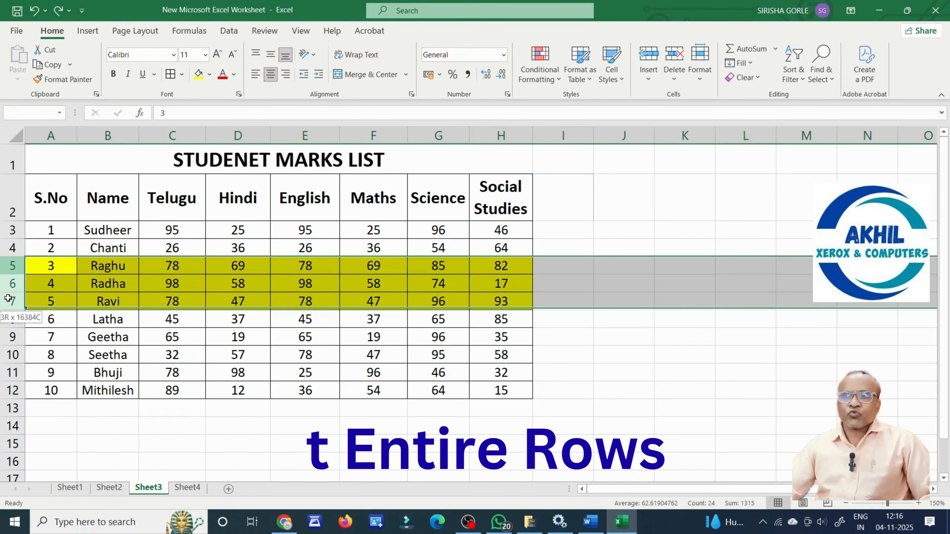
{"action": "right_click", "coordinate": [9, 303]}
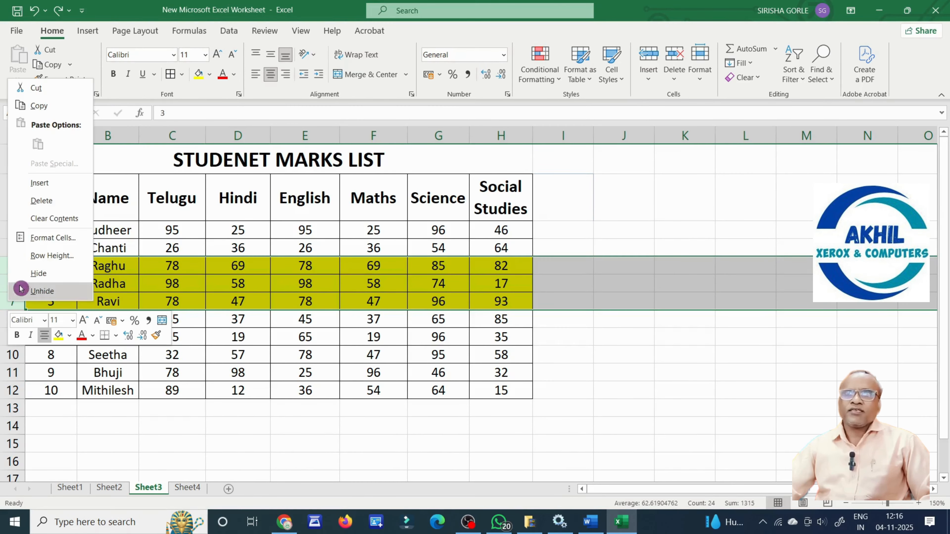
{"action": "left_click", "coordinate": [54, 188]}
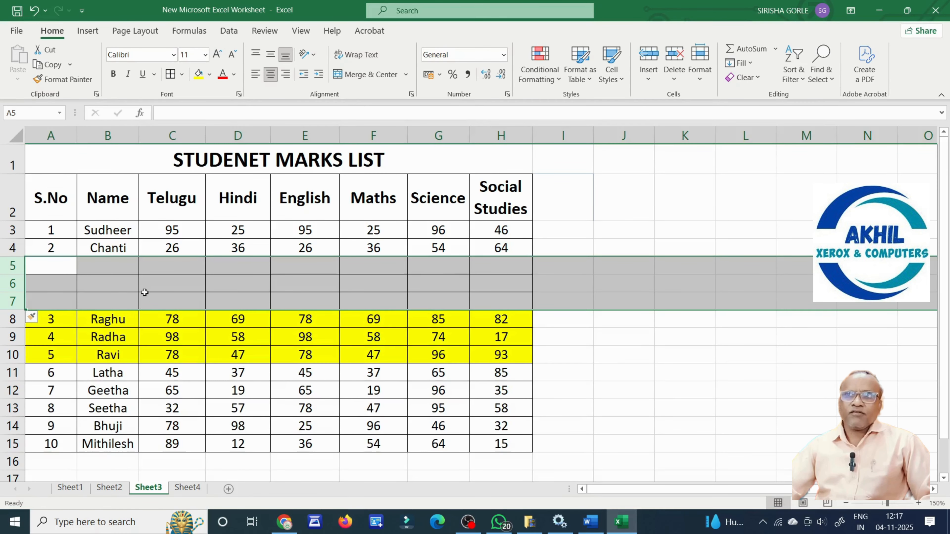
{"action": "left_click", "coordinate": [146, 294]}
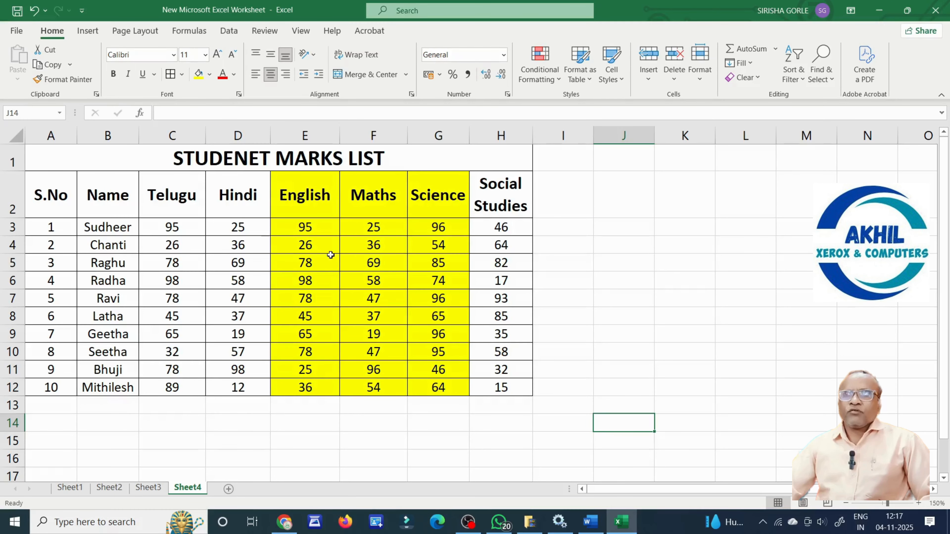
{"action": "left_click_drag", "start_coordinate": [301, 187], "coordinate": [300, 388]}
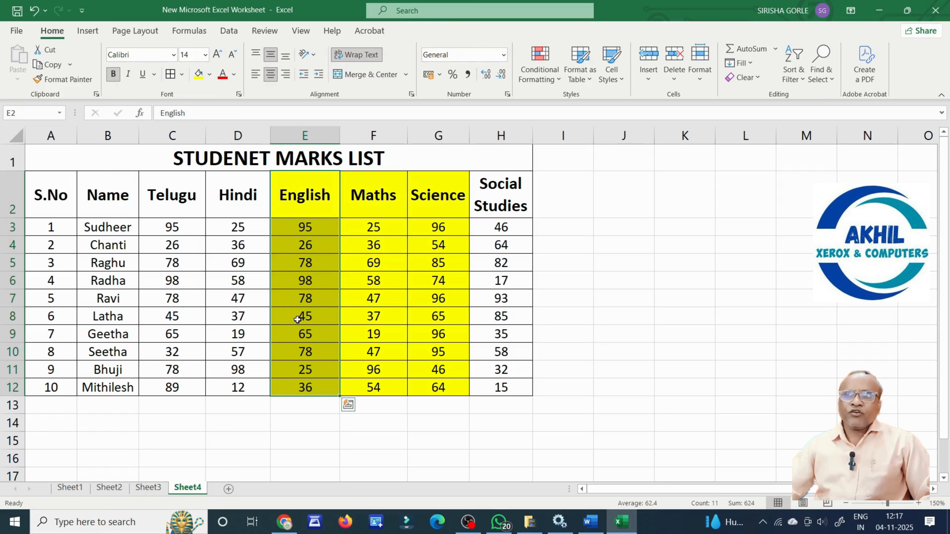
{"action": "left_click", "coordinate": [295, 266]}
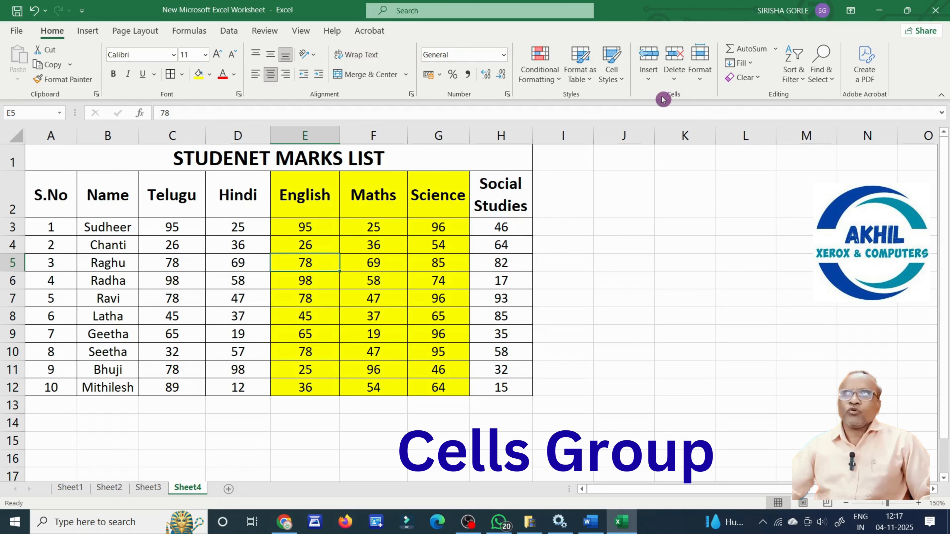
{"action": "left_click", "coordinate": [649, 80]}
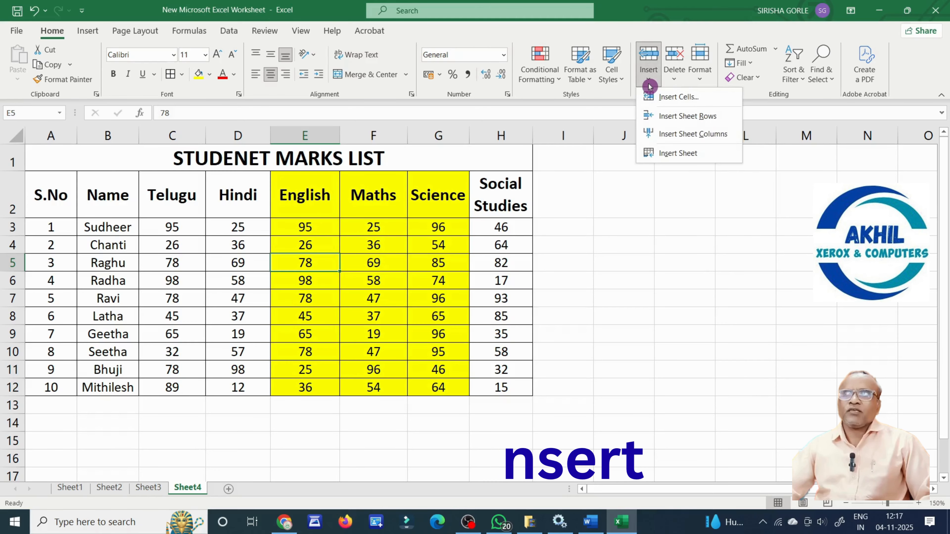
{"action": "left_click", "coordinate": [682, 138]}
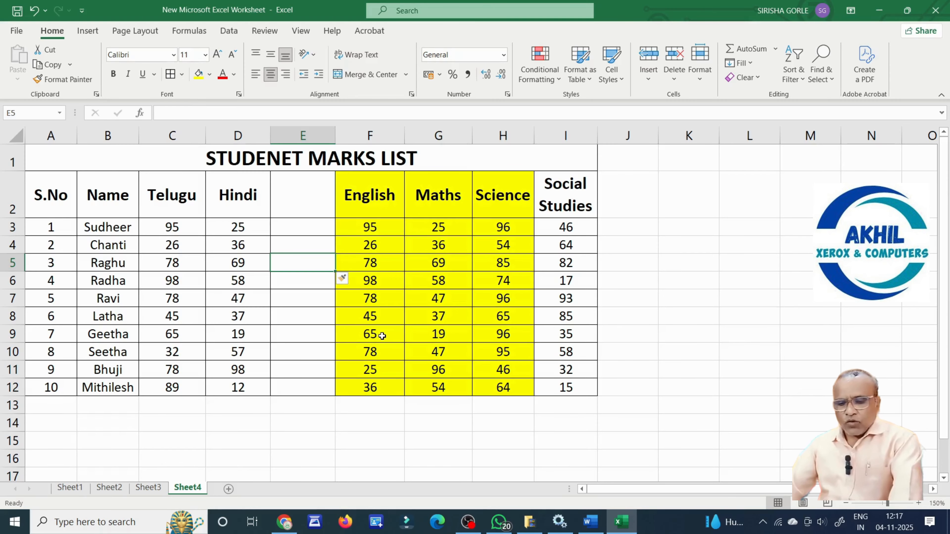
{"action": "key", "text": "ctrl+z"}
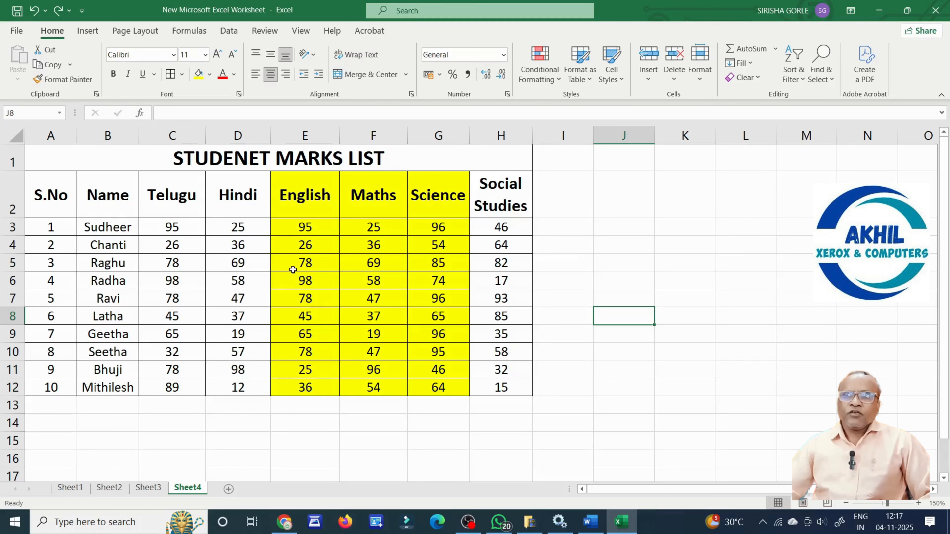
Insert three blank columns before English from the Home ribbon, then undo that insertion.
{"action": "left_click", "coordinate": [284, 245]}
{"action": "left_click_drag", "start_coordinate": [316, 245], "coordinate": [438, 255]}
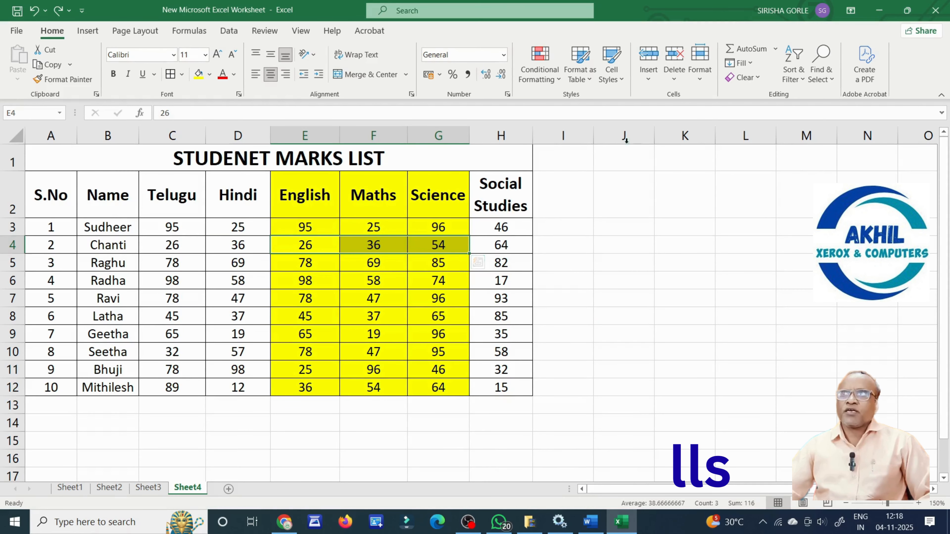
{"action": "left_click", "coordinate": [649, 87]}
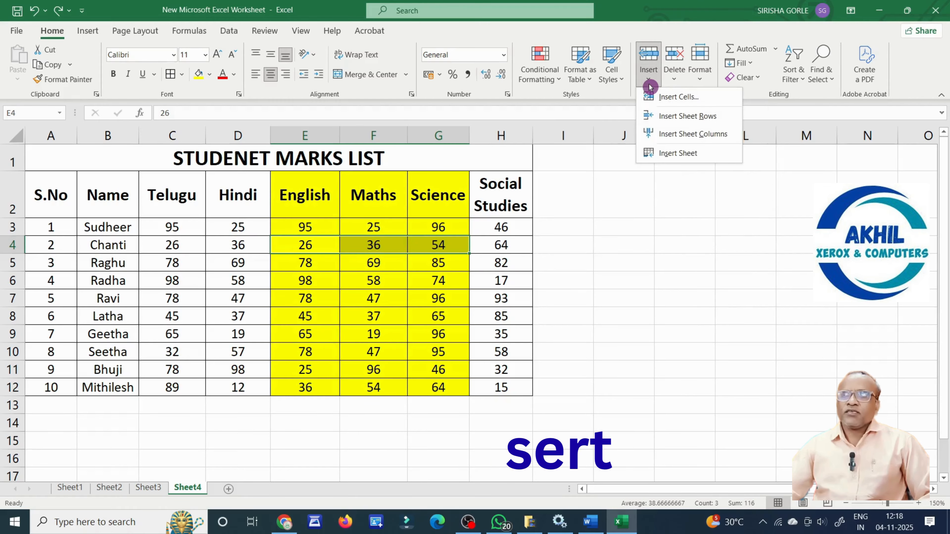
{"action": "left_click", "coordinate": [701, 135]}
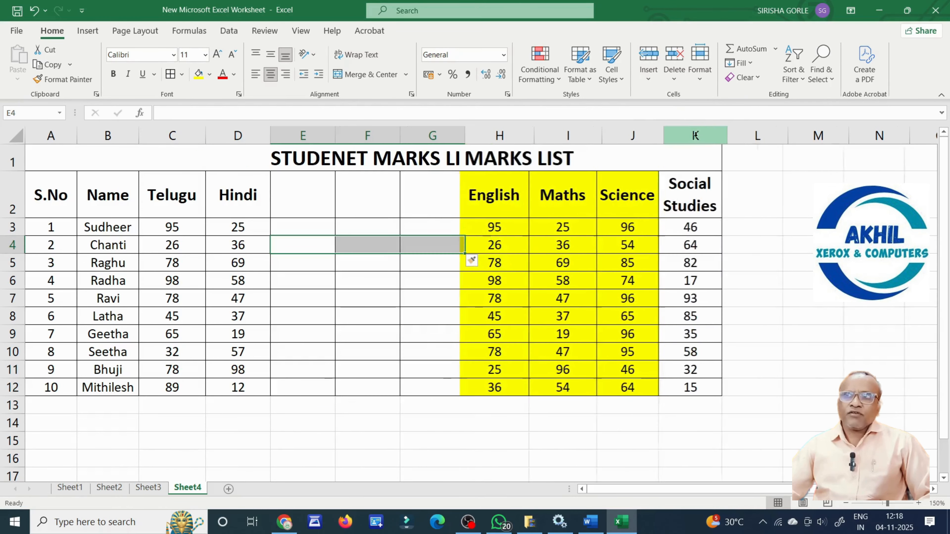
{"action": "left_click", "coordinate": [420, 313]}
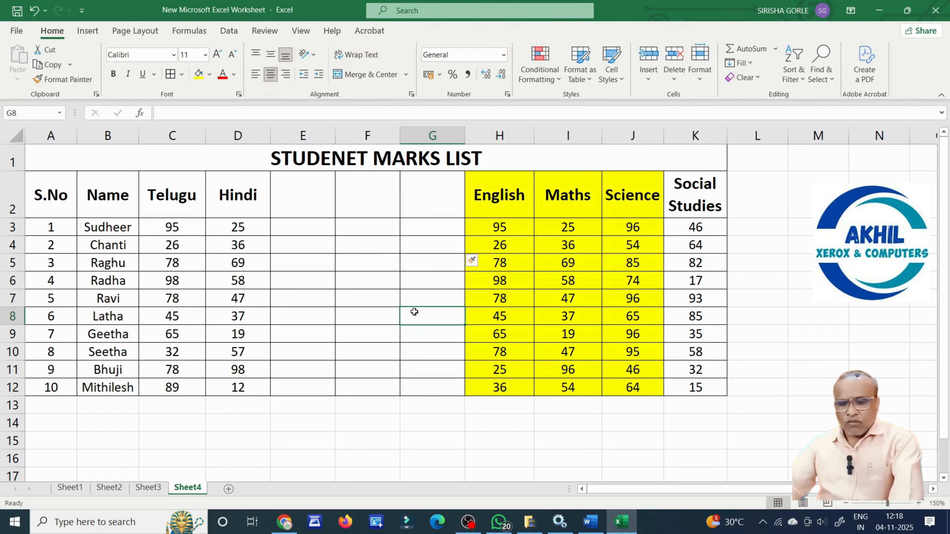
{"action": "key", "text": "ctrl+z"}
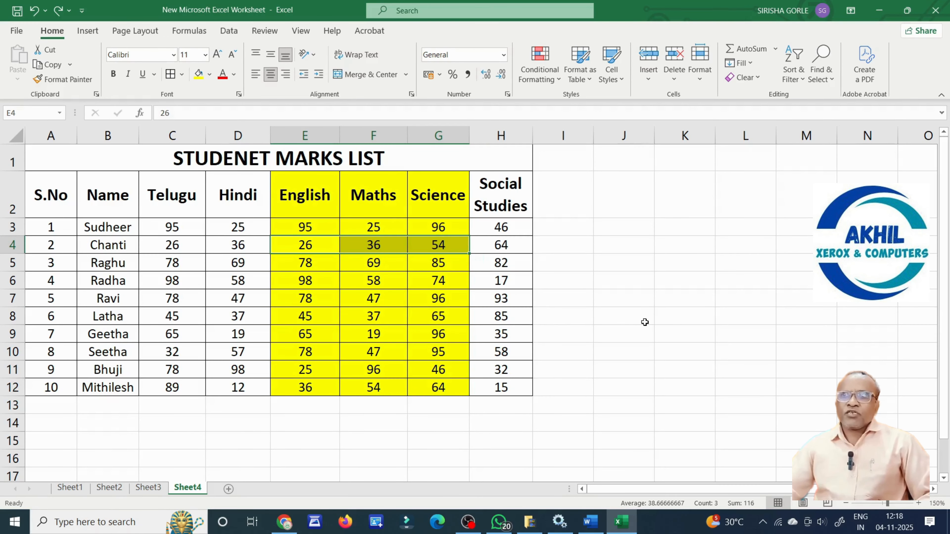
{"action": "left_click", "coordinate": [642, 324]}
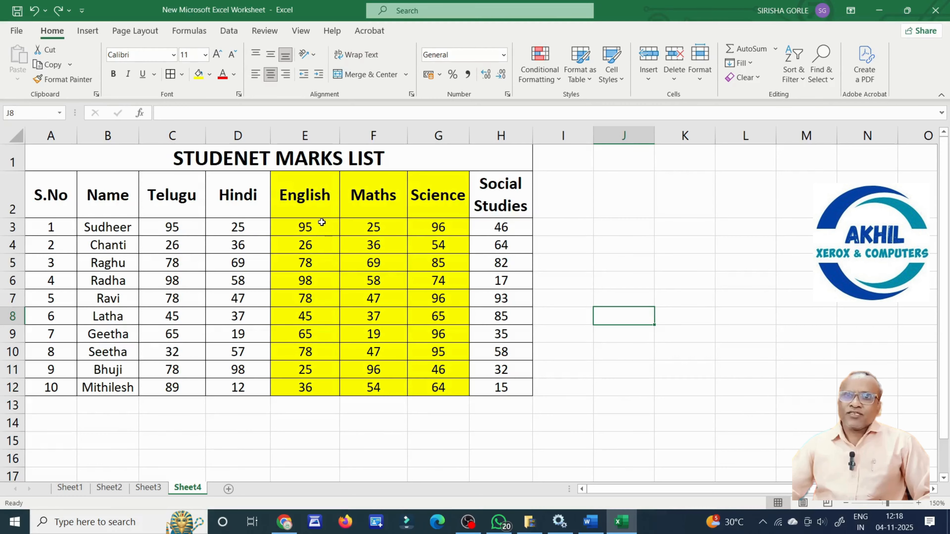
Insert three blank columns at E:G, pushing English, Maths and Science to H–J.
{"action": "left_click_drag", "start_coordinate": [305, 135], "coordinate": [436, 134]}
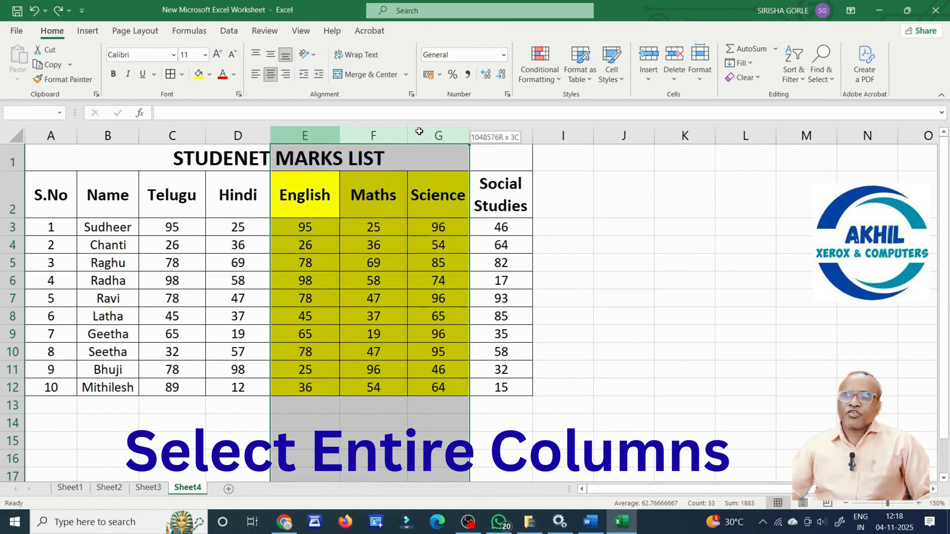
{"action": "right_click", "coordinate": [312, 136]}
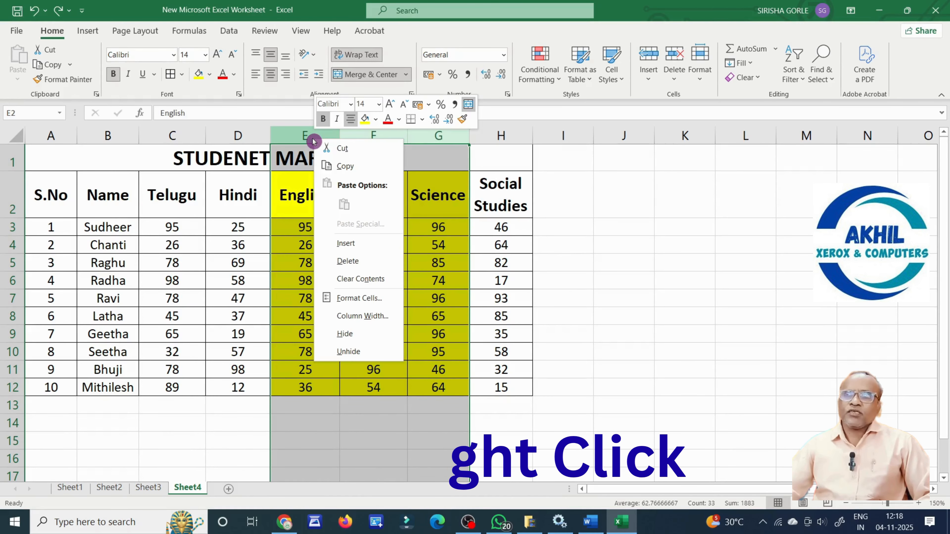
{"action": "left_click", "coordinate": [362, 247]}
{"action": "left_click", "coordinate": [375, 280]}
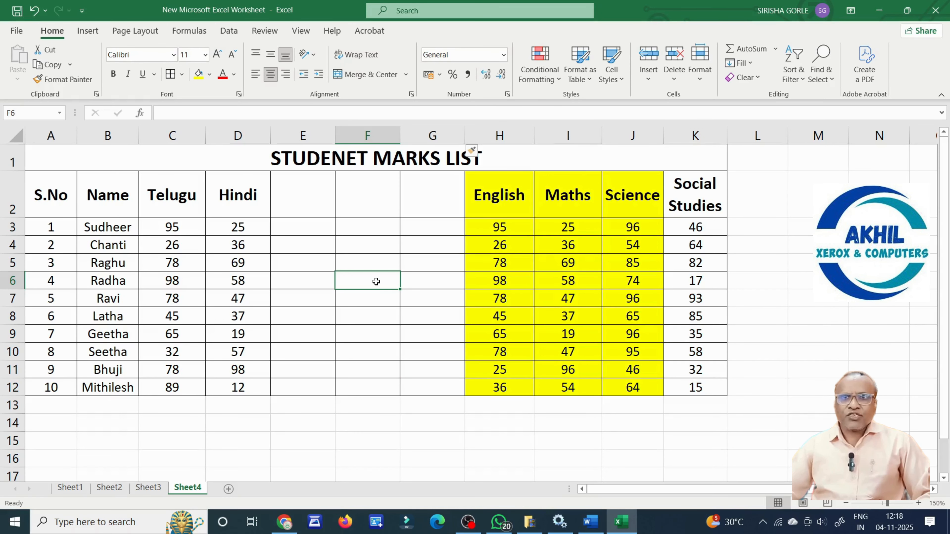
{"action": "left_click", "coordinate": [339, 437]}
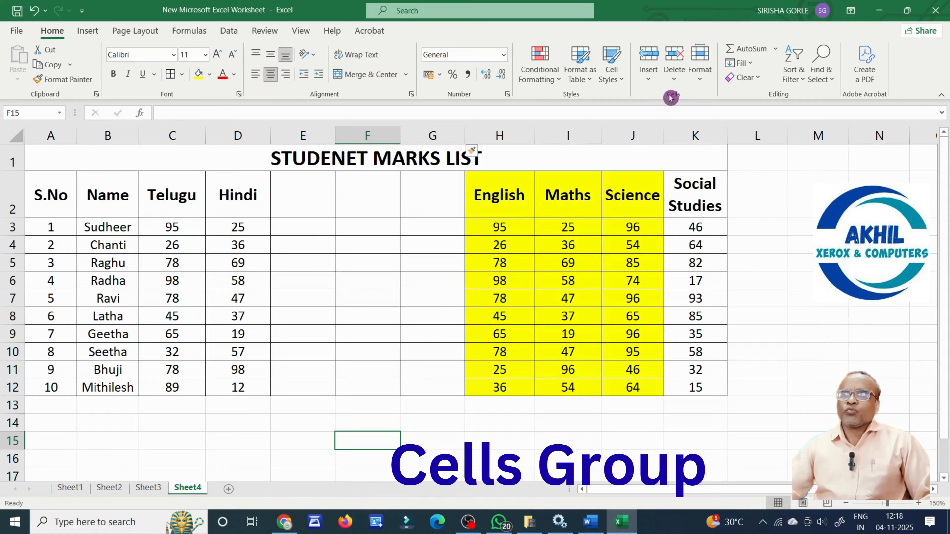
Insert a new blank worksheet, Sheet5, before Sheet4 and return to Sheet4's marks list.
{"action": "left_click", "coordinate": [645, 79]}
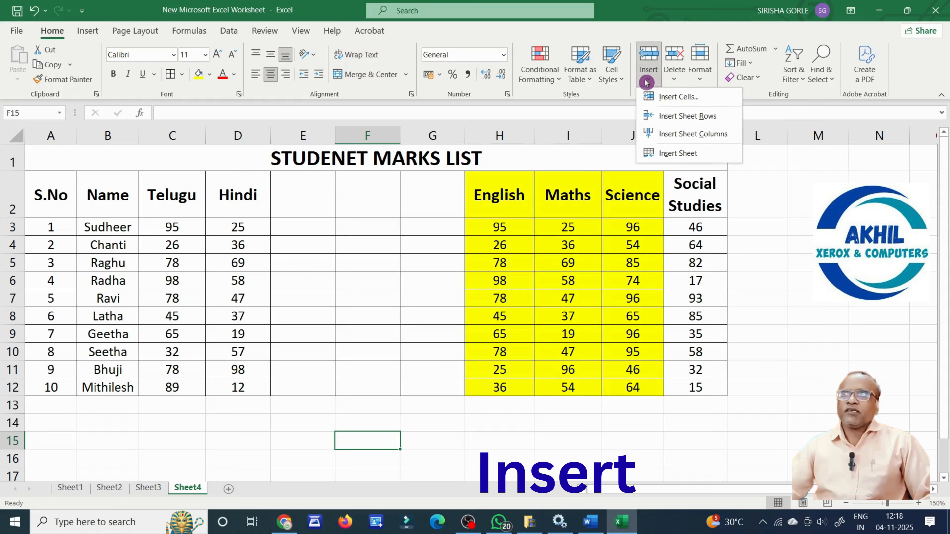
{"action": "left_click", "coordinate": [701, 154]}
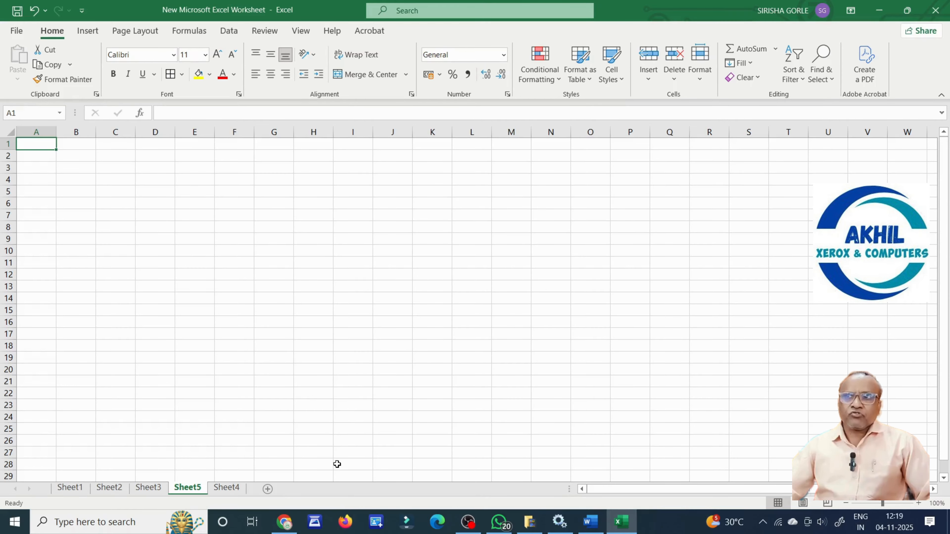
{"action": "left_click", "coordinate": [227, 488]}
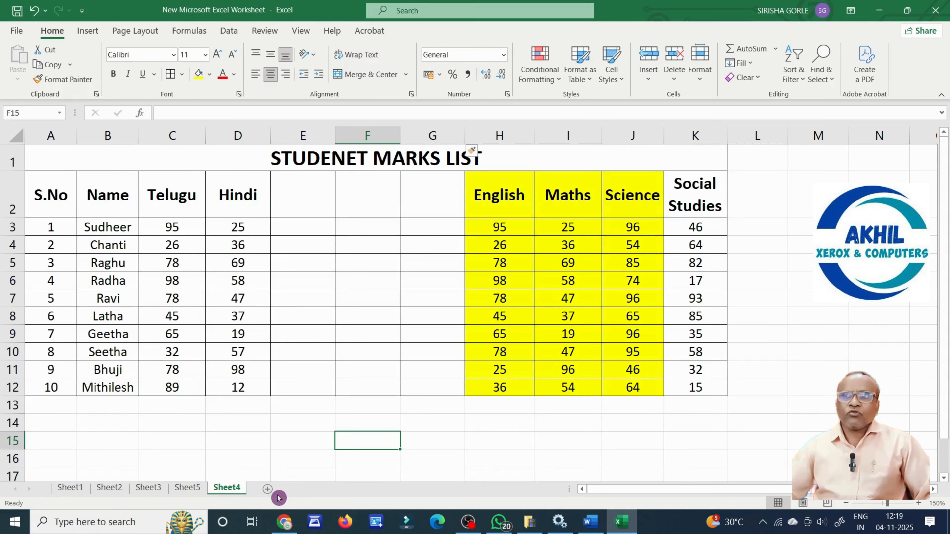
Insert a blank worksheet, Sheet6, before Sheet4 from the sheet's right-click menu.
{"action": "right_click", "coordinate": [228, 492]}
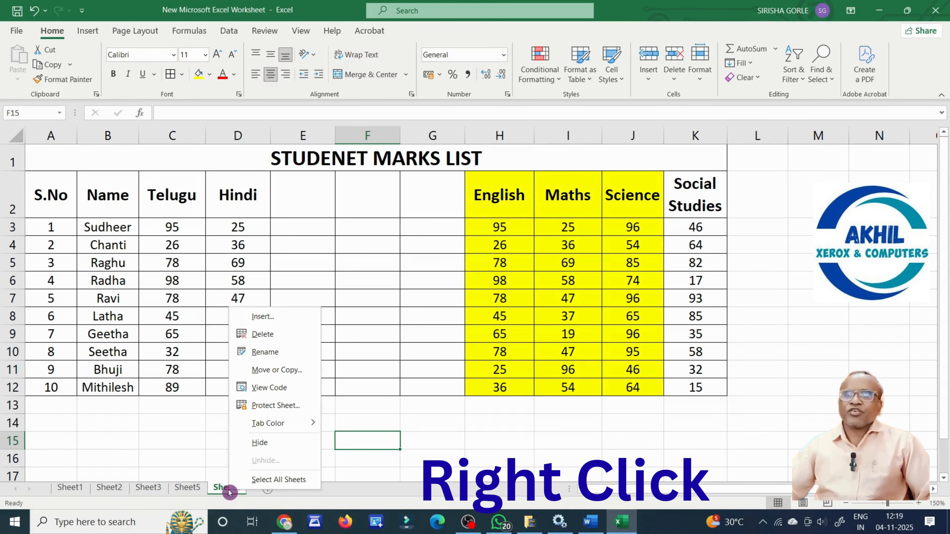
{"action": "left_click", "coordinate": [284, 317]}
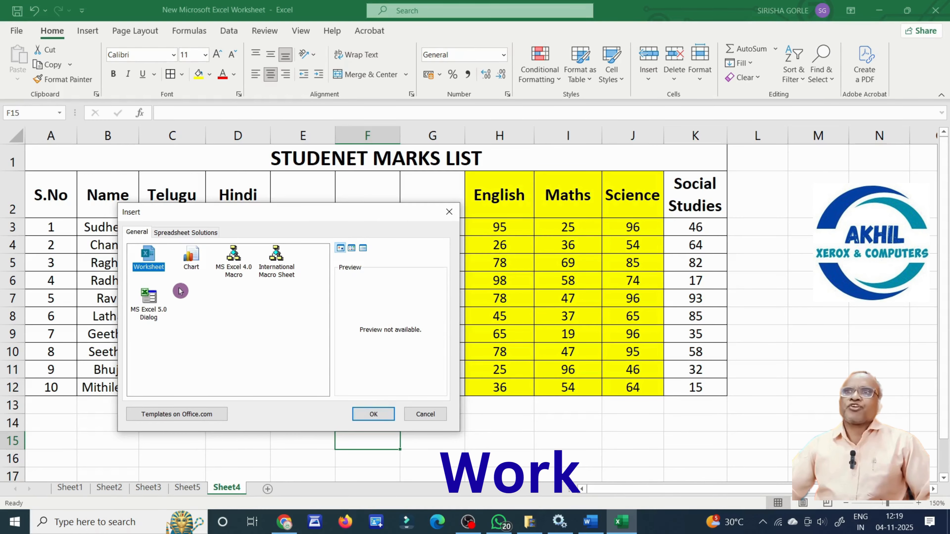
{"action": "left_click", "coordinate": [374, 414]}
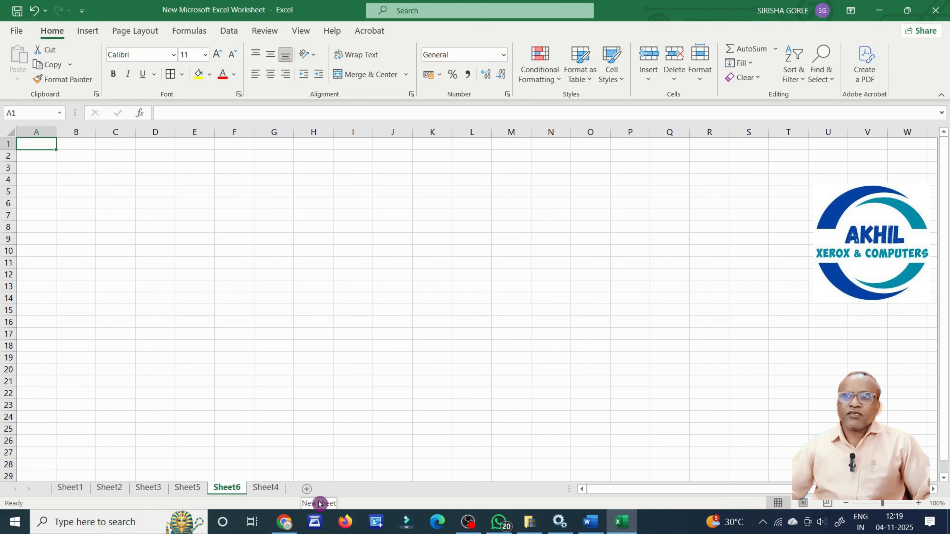
Add six blank worksheets, Sheet7 through Sheet12, with the New Sheet button.
{"action": "left_click", "coordinate": [307, 491]}
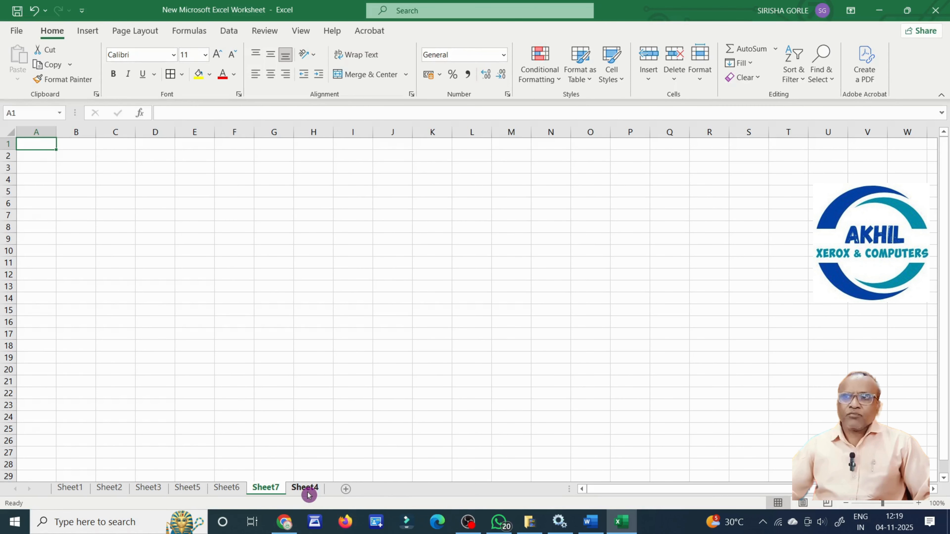
{"action": "left_click", "coordinate": [346, 489]}
{"action": "left_click", "coordinate": [383, 492]}
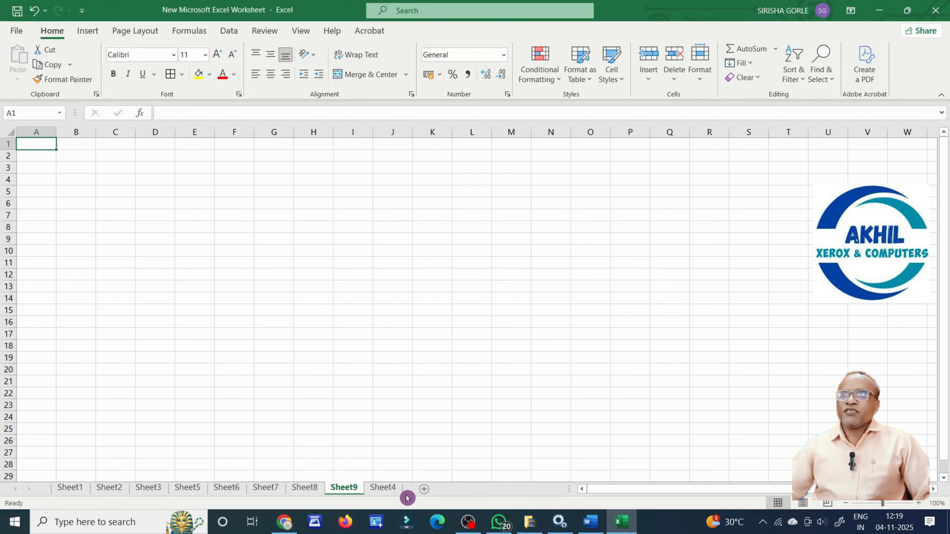
{"action": "left_click", "coordinate": [382, 489]}
{"action": "left_click", "coordinate": [423, 489]}
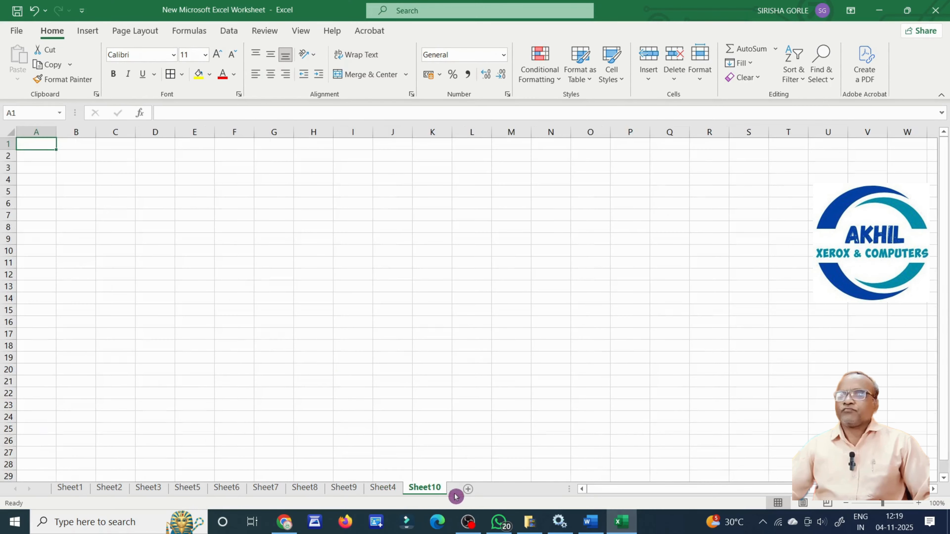
{"action": "left_click", "coordinate": [468, 489]}
{"action": "left_click", "coordinate": [512, 489]}
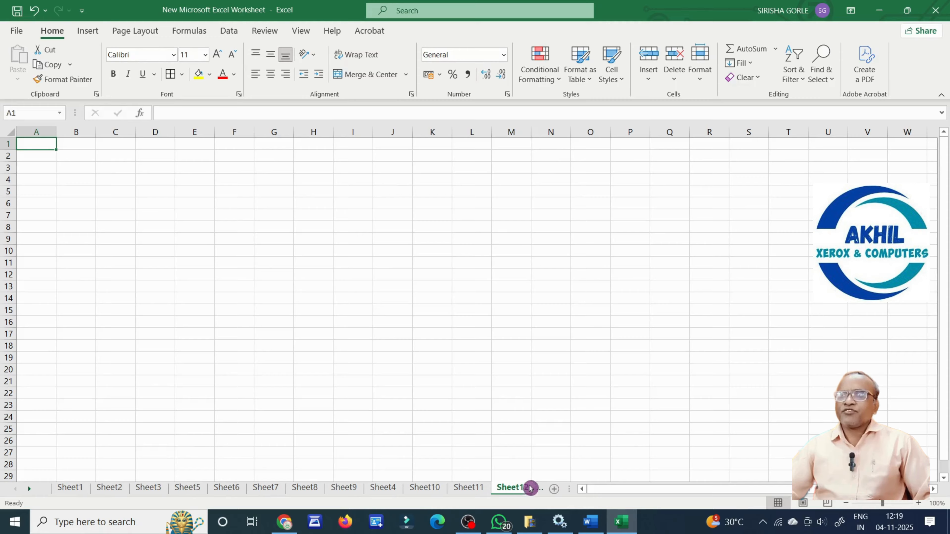
{"action": "left_click", "coordinate": [553, 392]}
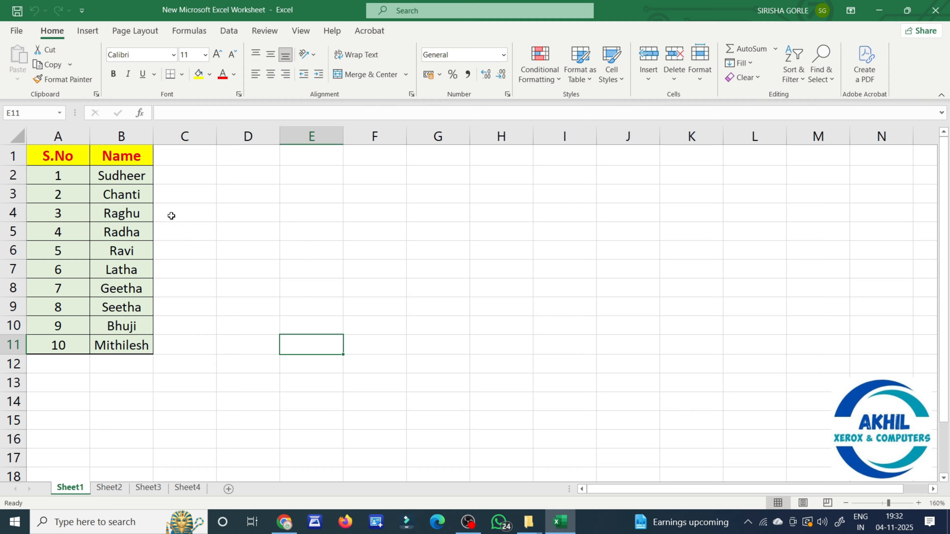
{"action": "left_click", "coordinate": [131, 176]}
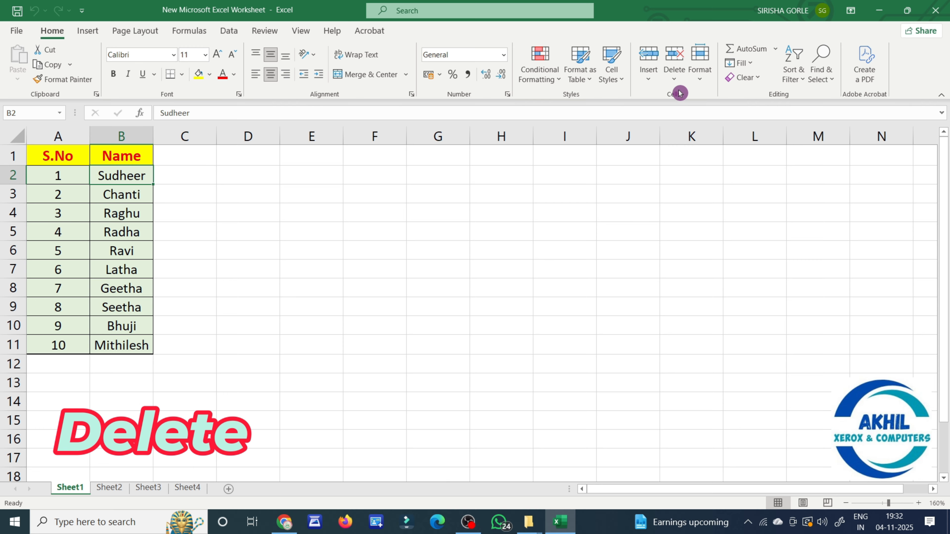
{"action": "left_click", "coordinate": [675, 80]}
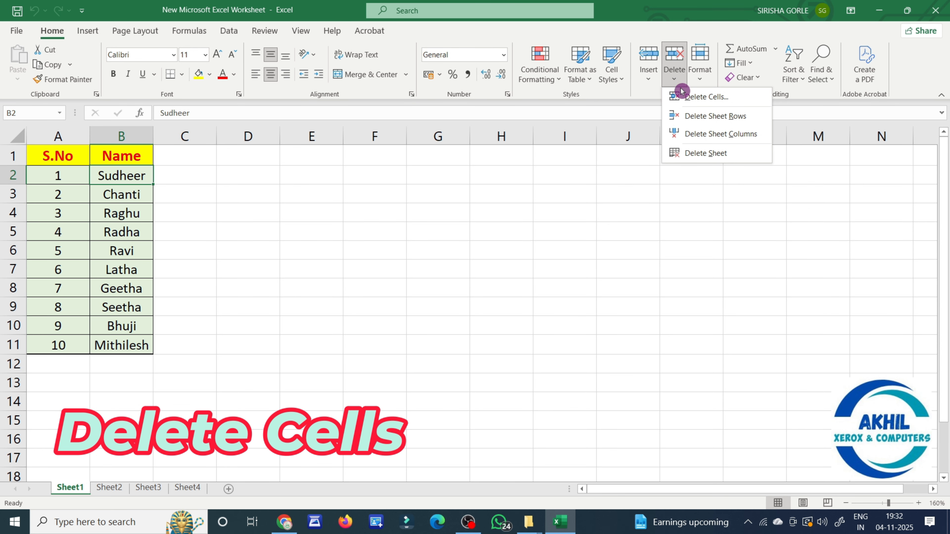
{"action": "left_click", "coordinate": [707, 97]}
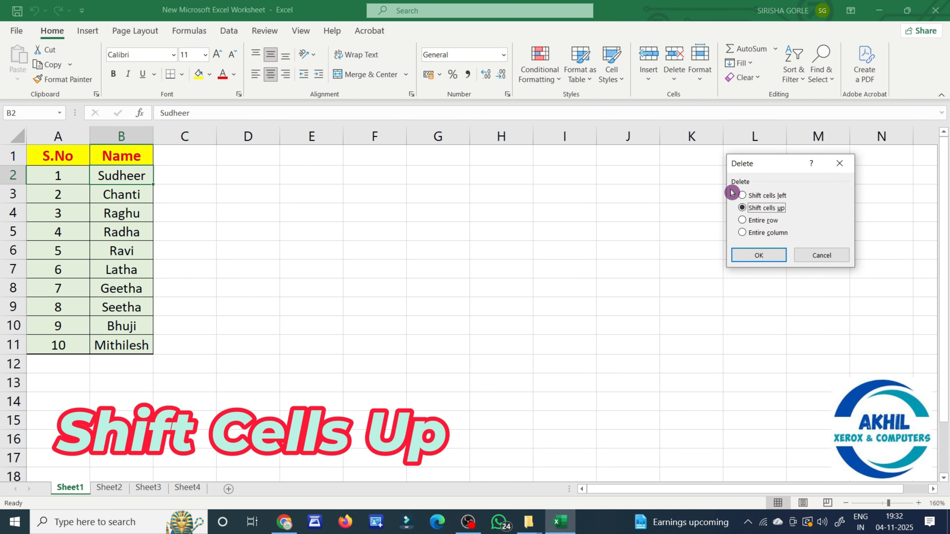
{"action": "left_click", "coordinate": [761, 255]}
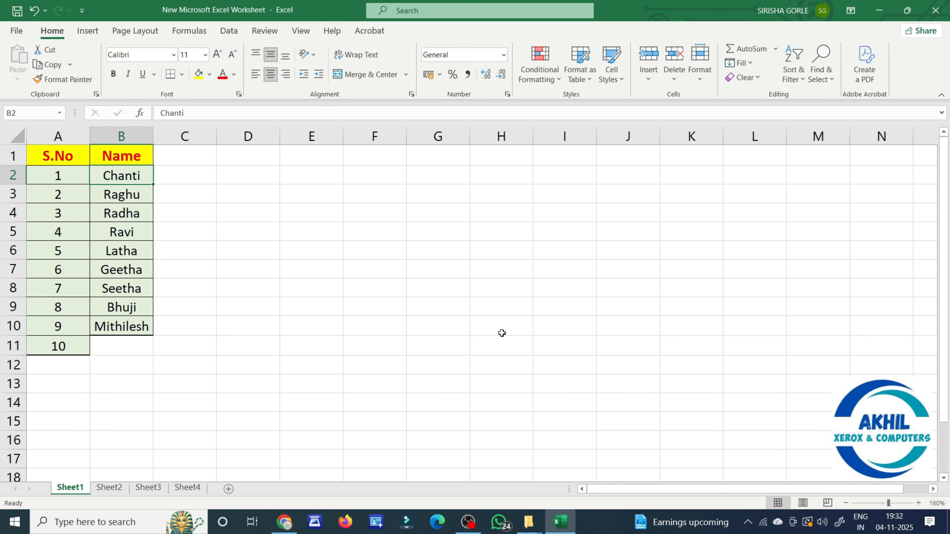
{"action": "left_click", "coordinate": [471, 331]}
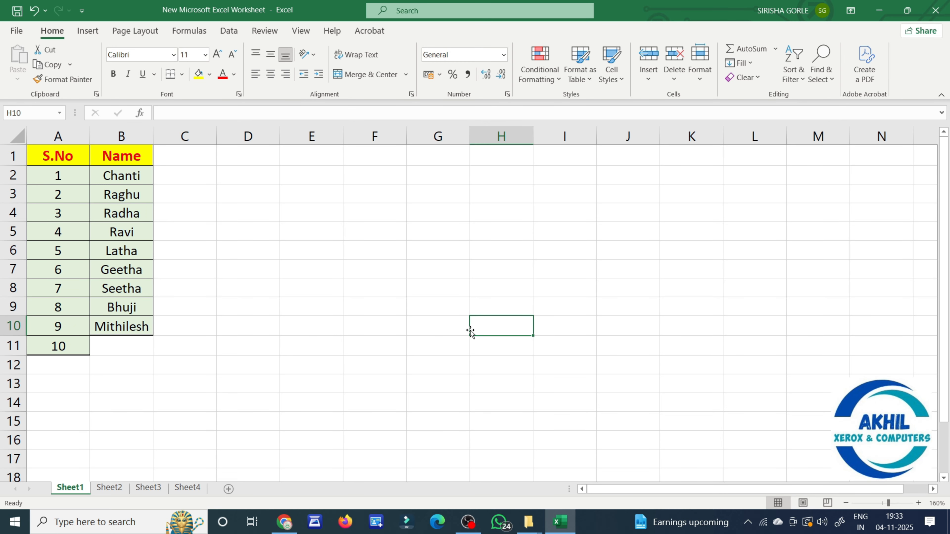
{"action": "key", "text": "ctrl+z"}
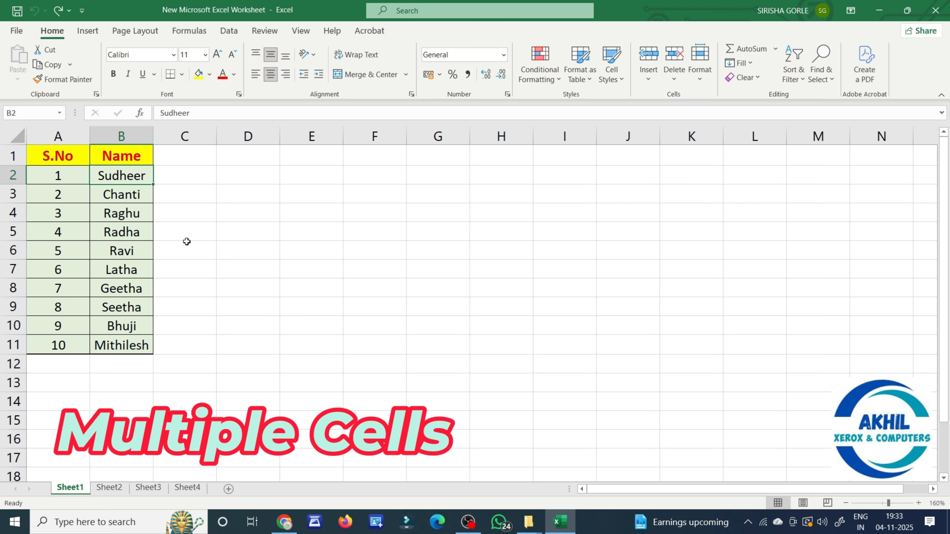
Delete cells B2:B4 (Sudheer, Chanti, Raghu), shifting cells up so Radha moves to B2.
{"action": "left_click_drag", "start_coordinate": [140, 178], "coordinate": [138, 212]}
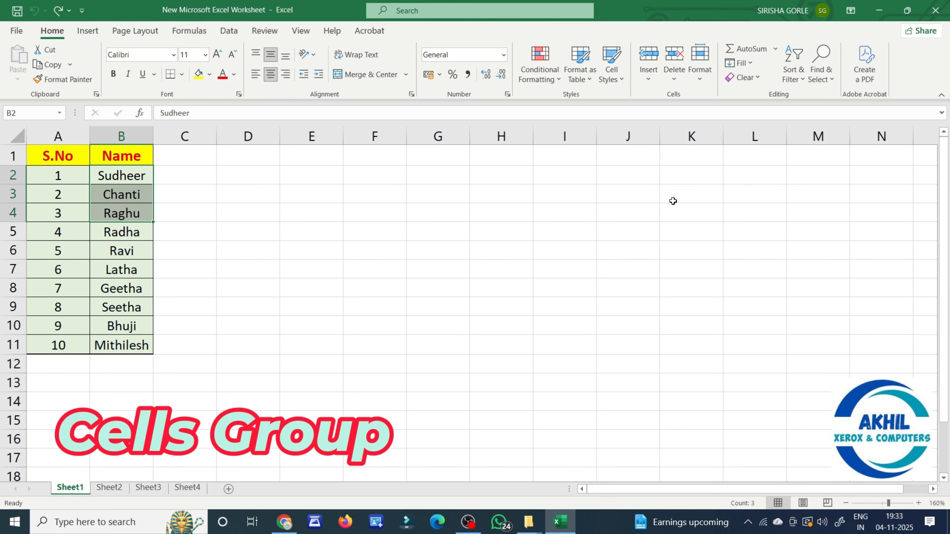
{"action": "left_click", "coordinate": [676, 83]}
{"action": "left_click", "coordinate": [700, 96]}
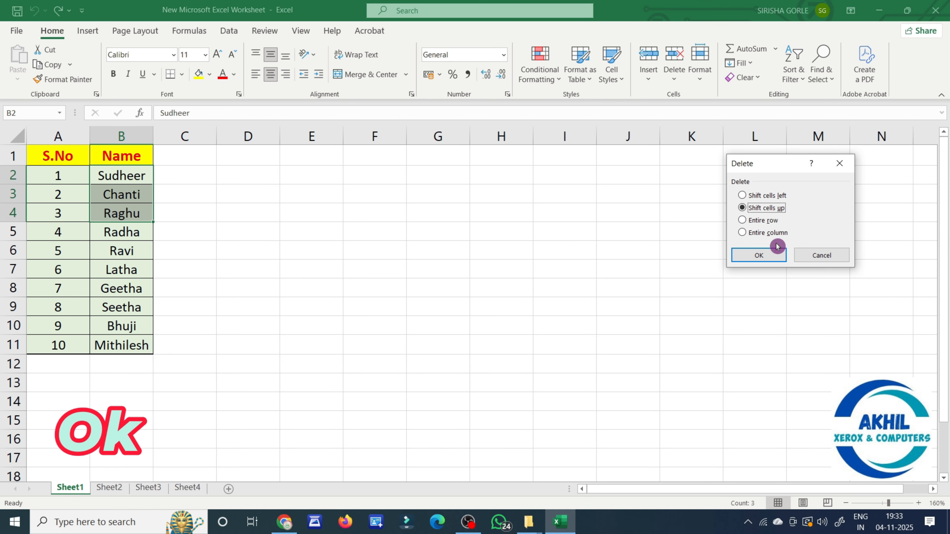
{"action": "left_click", "coordinate": [770, 255]}
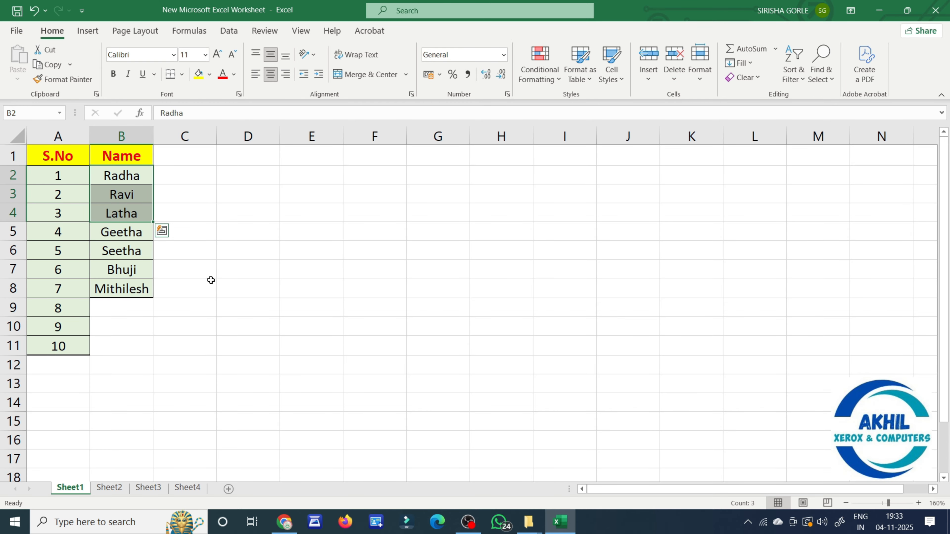
{"action": "key", "text": "shift+Up"}
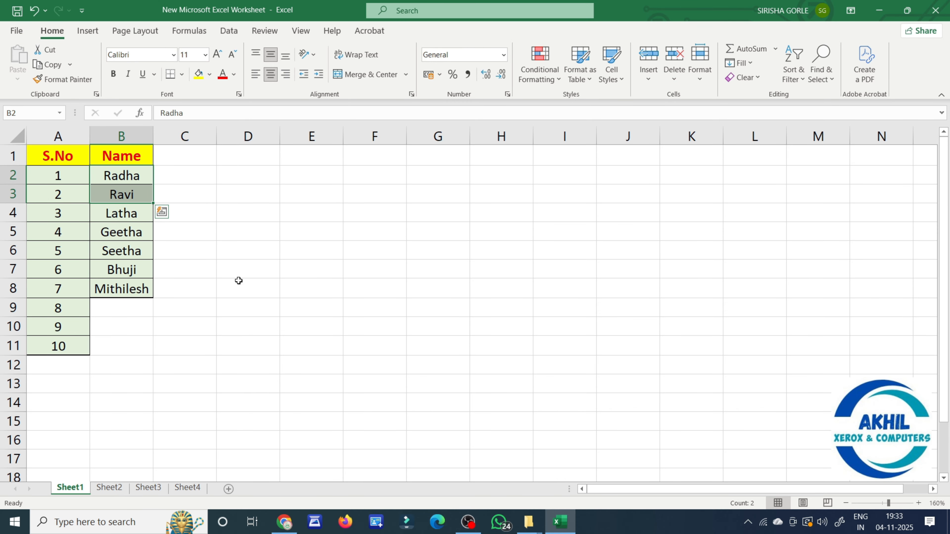
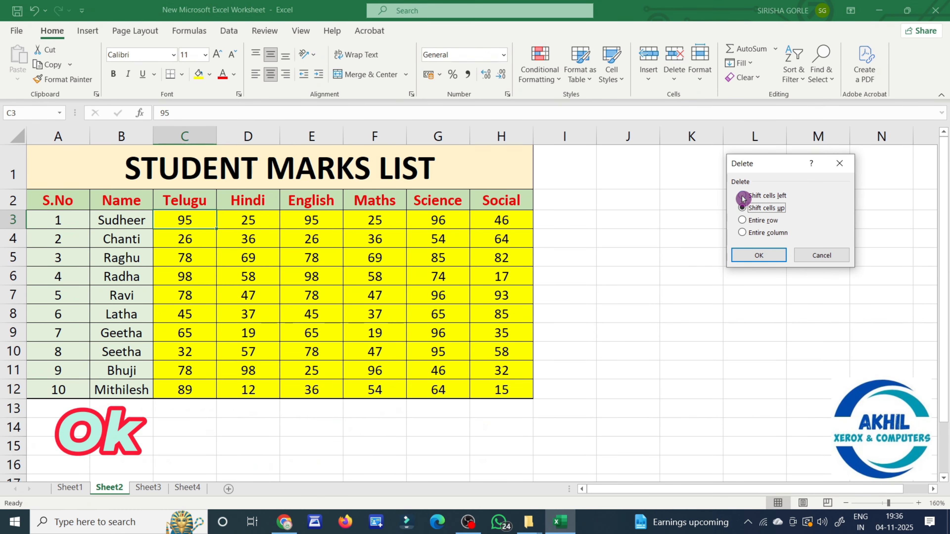
Delete C3 with cells shifted left, then undo so row 3 reads 95 through 46 again.
{"action": "left_click", "coordinate": [742, 195]}
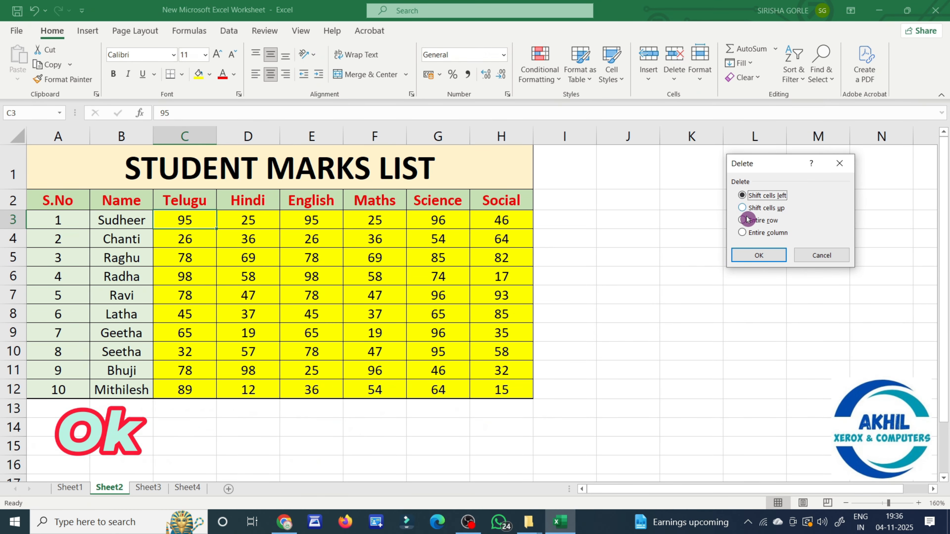
{"action": "left_click", "coordinate": [760, 258]}
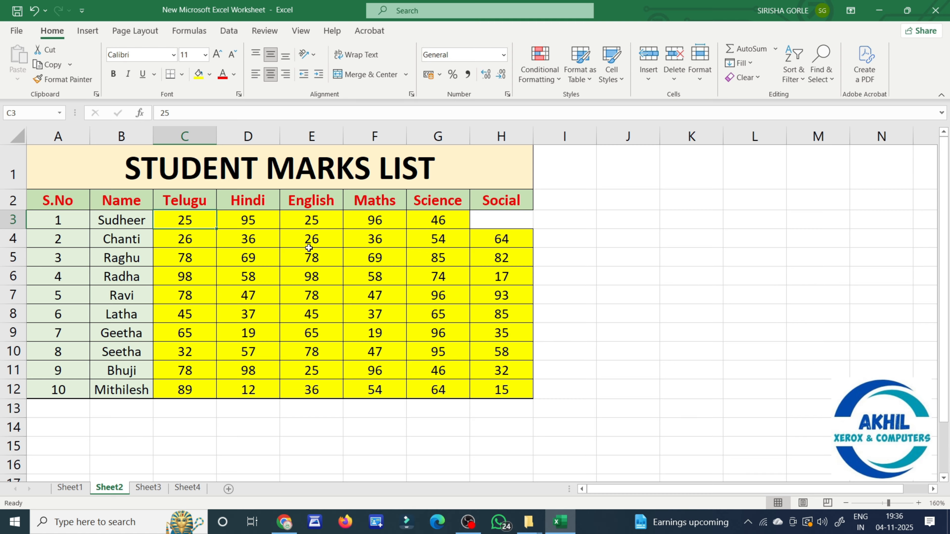
{"action": "key", "text": "ctrl+z"}
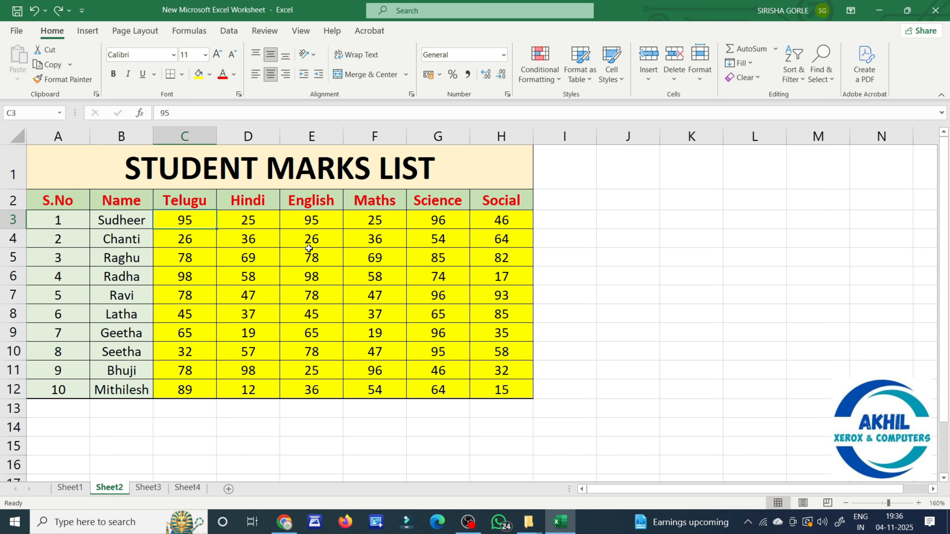
Delete the Telugu marks C3:C6 on Sheet2, shifting the remaining cells left.
{"action": "left_click", "coordinate": [666, 319]}
{"action": "left_click_drag", "start_coordinate": [206, 223], "coordinate": [203, 270]}
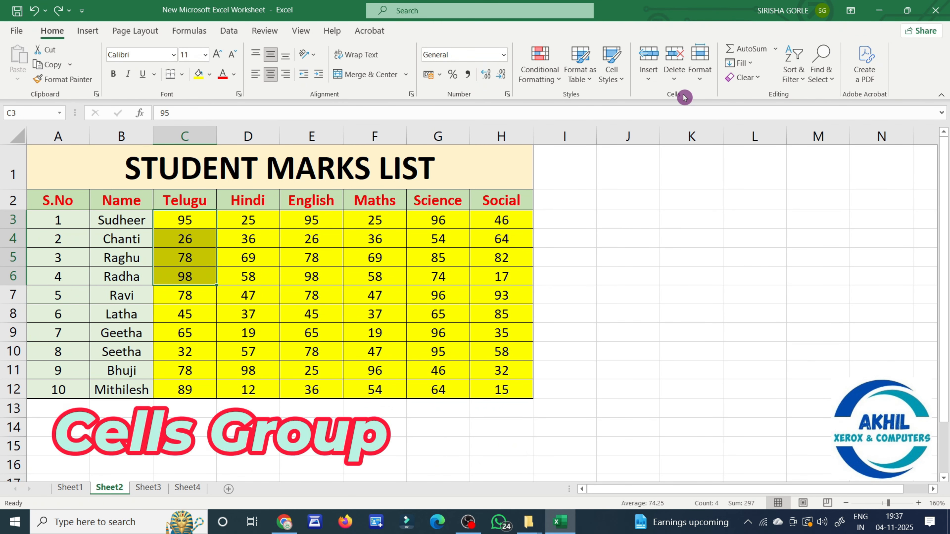
{"action": "left_click", "coordinate": [674, 73]}
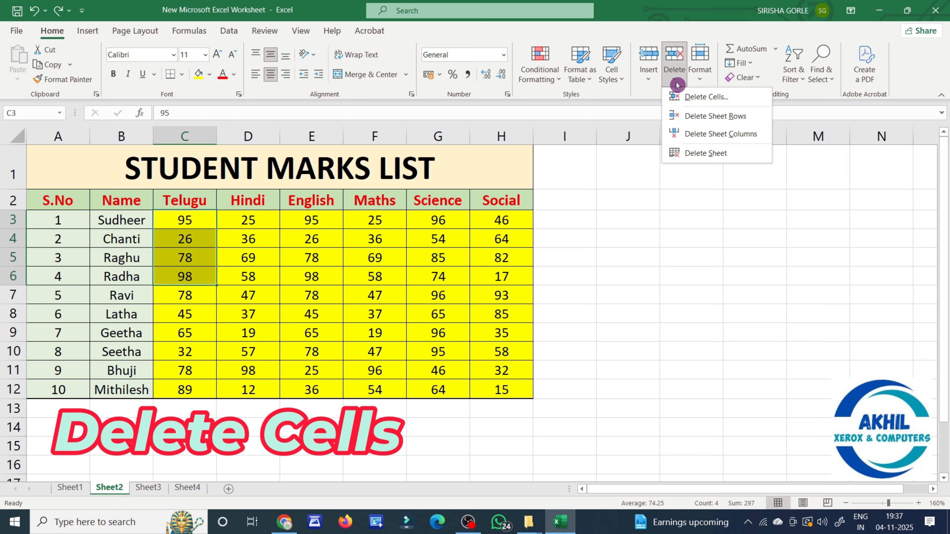
{"action": "left_click", "coordinate": [687, 99]}
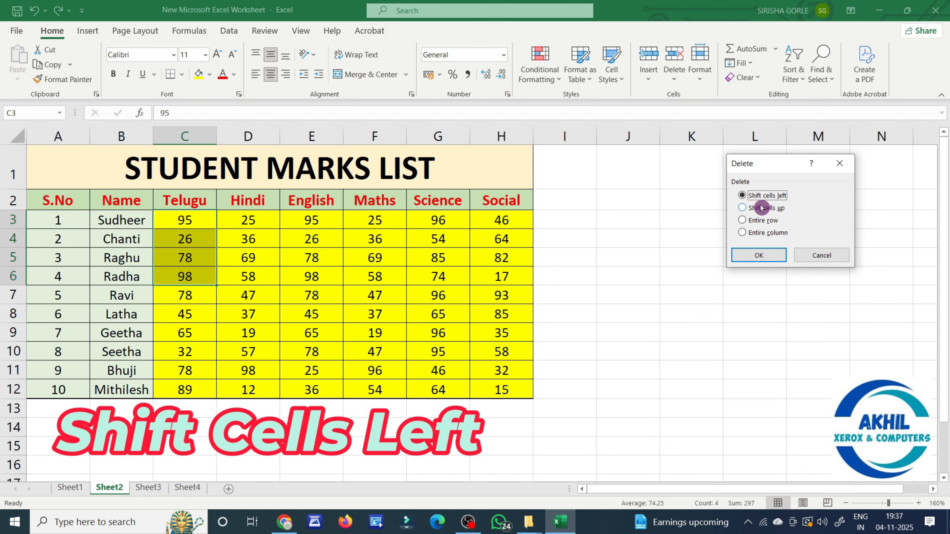
{"action": "left_click", "coordinate": [771, 255]}
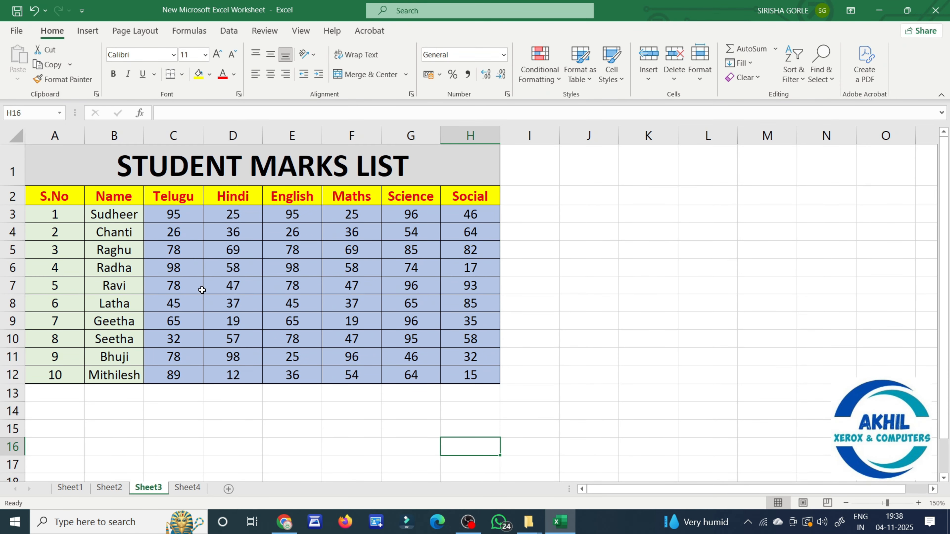
{"action": "left_click", "coordinate": [9, 214]}
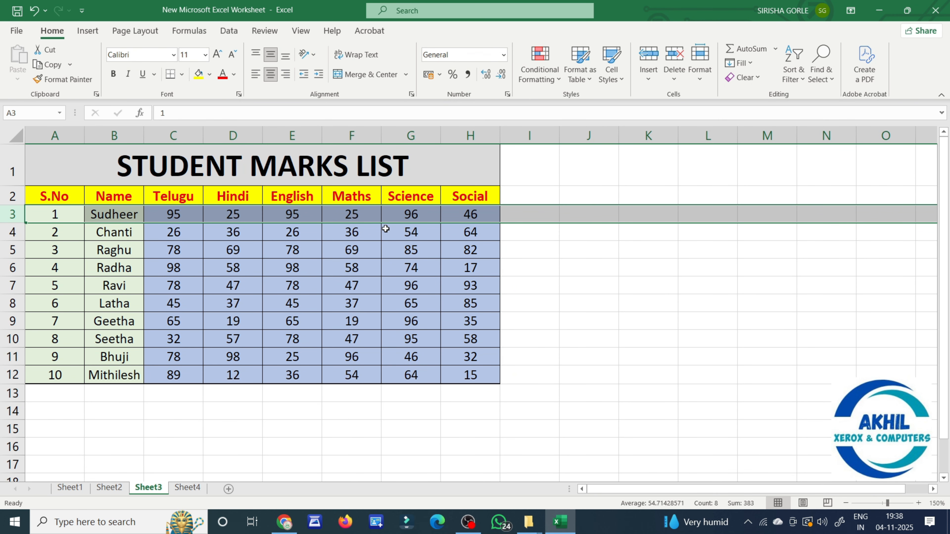
{"action": "left_click", "coordinate": [365, 217]}
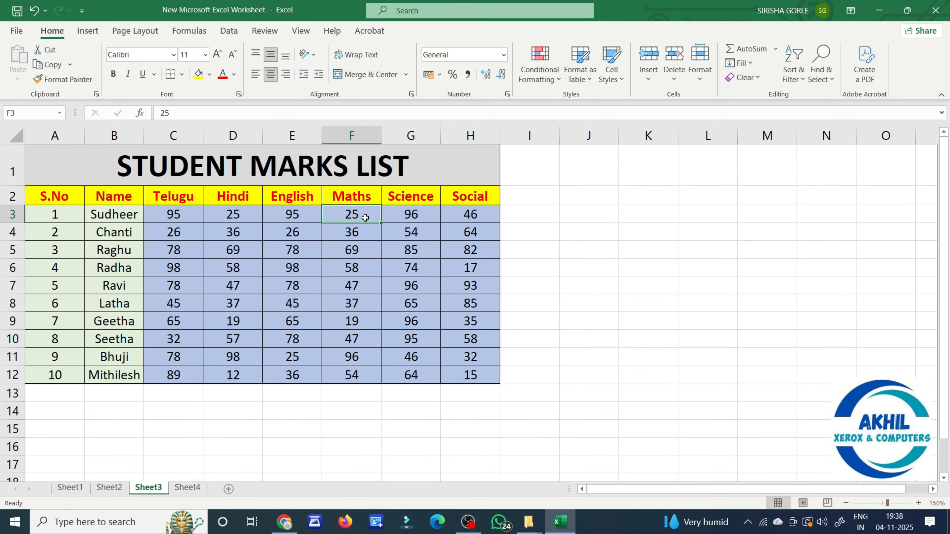
{"action": "left_click", "coordinate": [179, 216]}
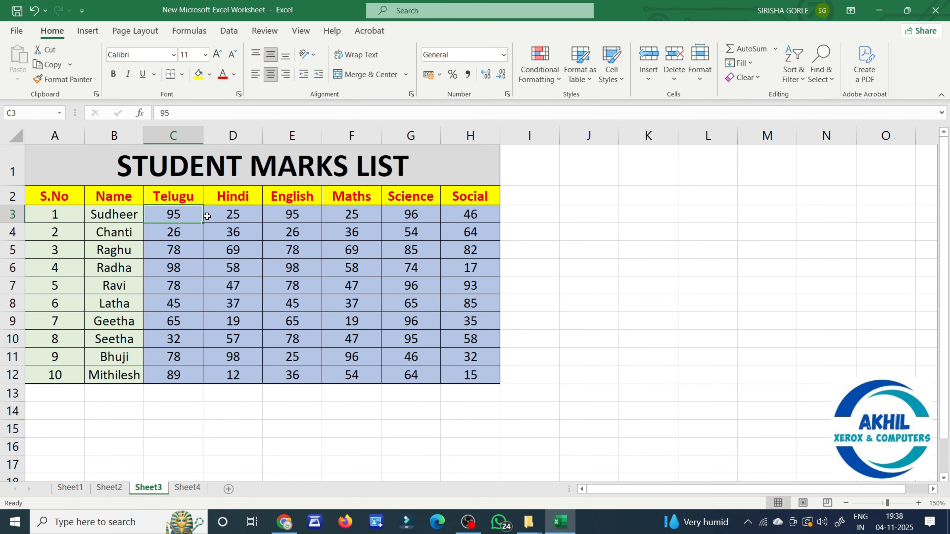
{"action": "left_click", "coordinate": [225, 216]}
{"action": "left_click", "coordinate": [278, 215]}
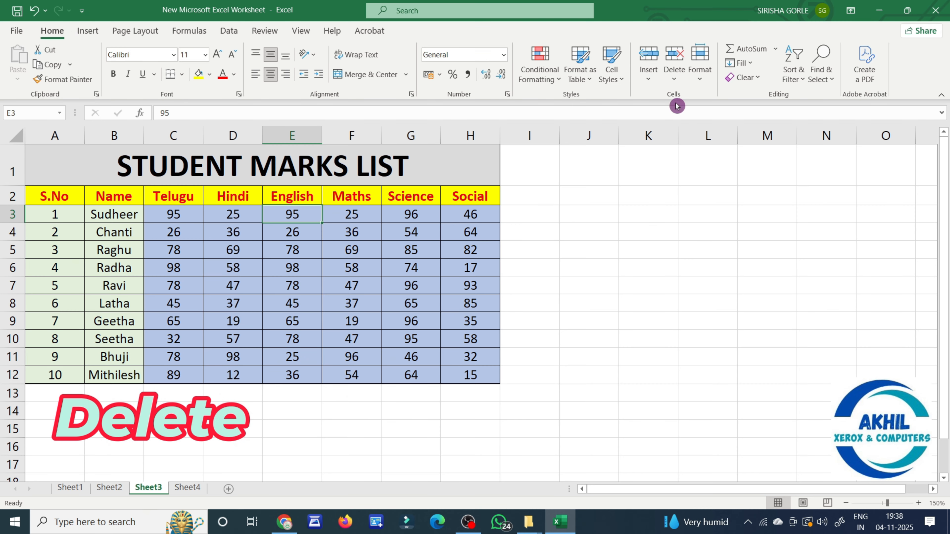
{"action": "left_click", "coordinate": [678, 84]}
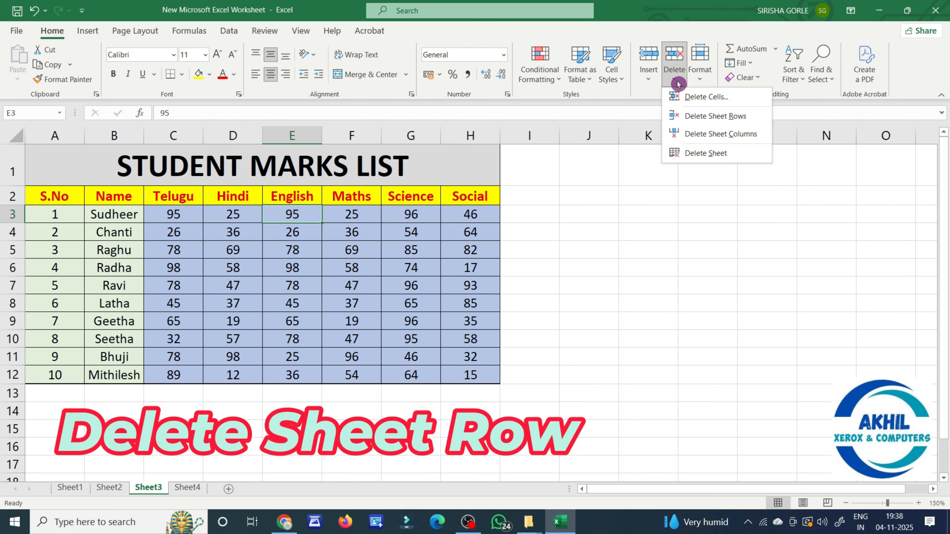
{"action": "left_click", "coordinate": [714, 119]}
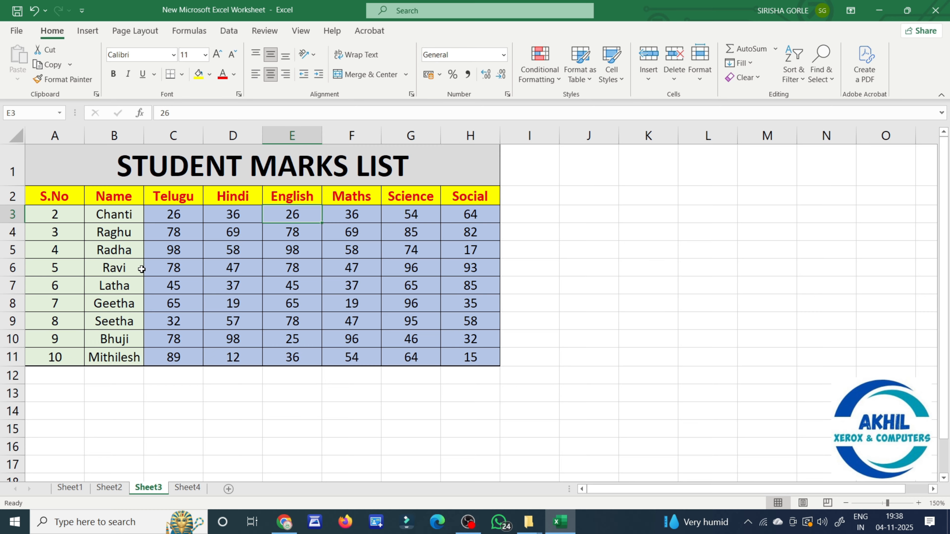
Undo the prior deletion, delete rows 3–5 (Sudheer, Chanti, Raghu) via Delete Sheet Rows, then undo.
{"action": "key", "text": "ctrl+z"}
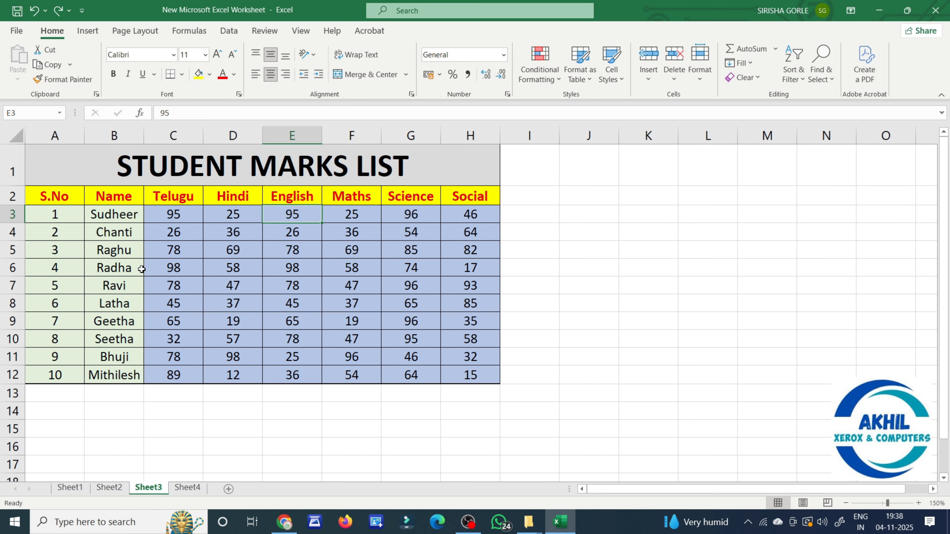
{"action": "left_click", "coordinate": [636, 317]}
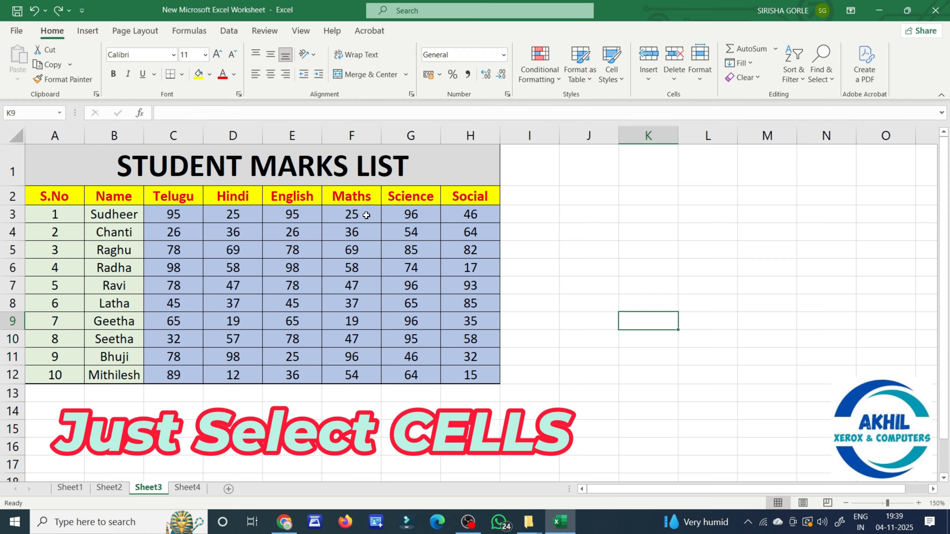
{"action": "left_click_drag", "start_coordinate": [367, 216], "coordinate": [363, 254]}
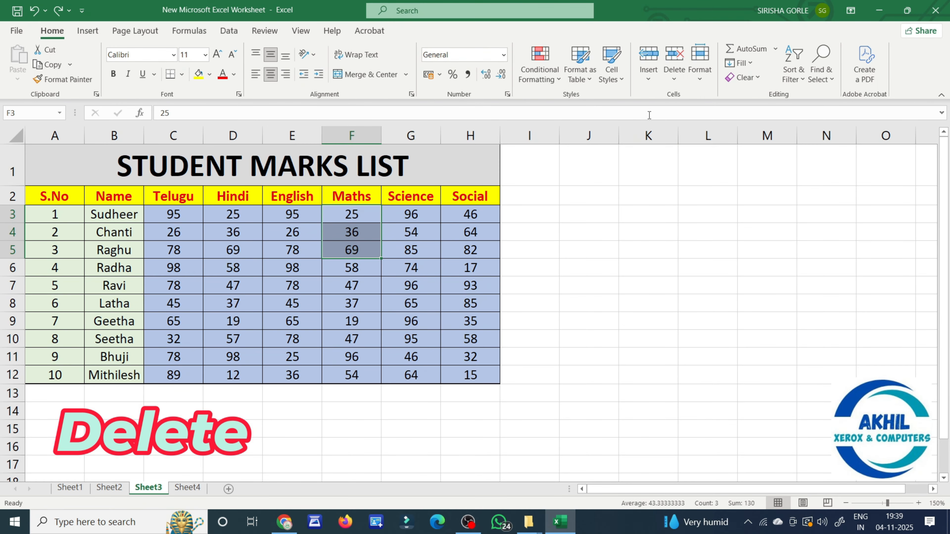
{"action": "left_click", "coordinate": [673, 75]}
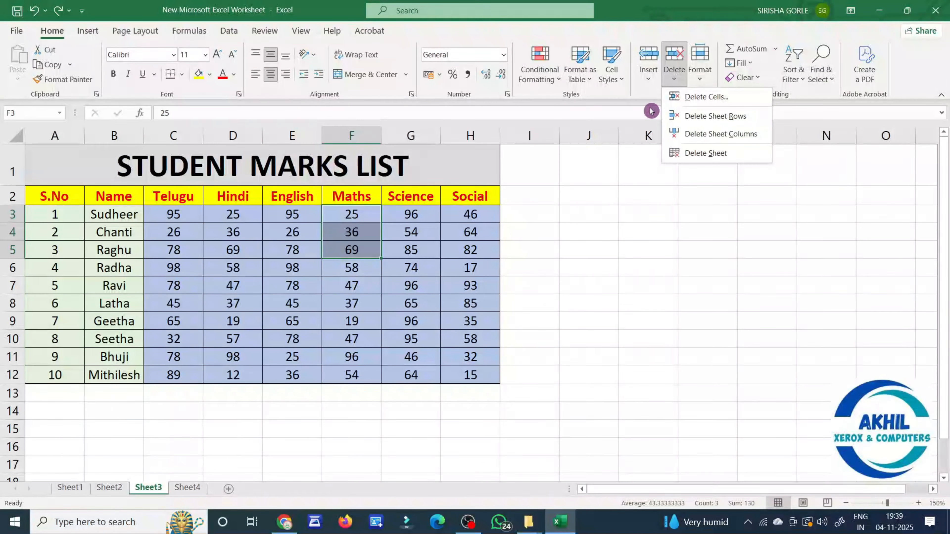
{"action": "left_click", "coordinate": [699, 120]}
{"action": "left_click", "coordinate": [682, 272]}
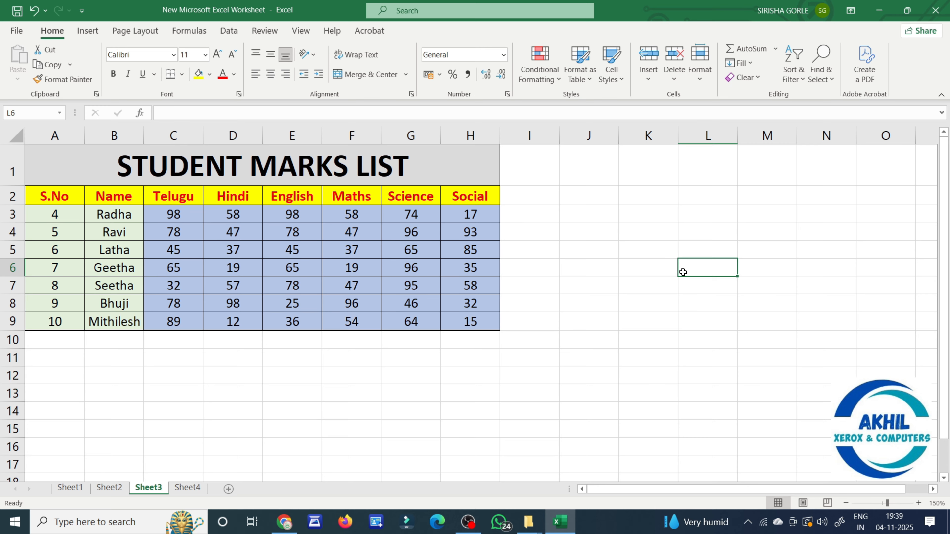
{"action": "key", "text": "ctrl+z"}
Delete entire rows 3 to 6 of the marks table from the row shortcut menu.
{"action": "left_click", "coordinate": [628, 290]}
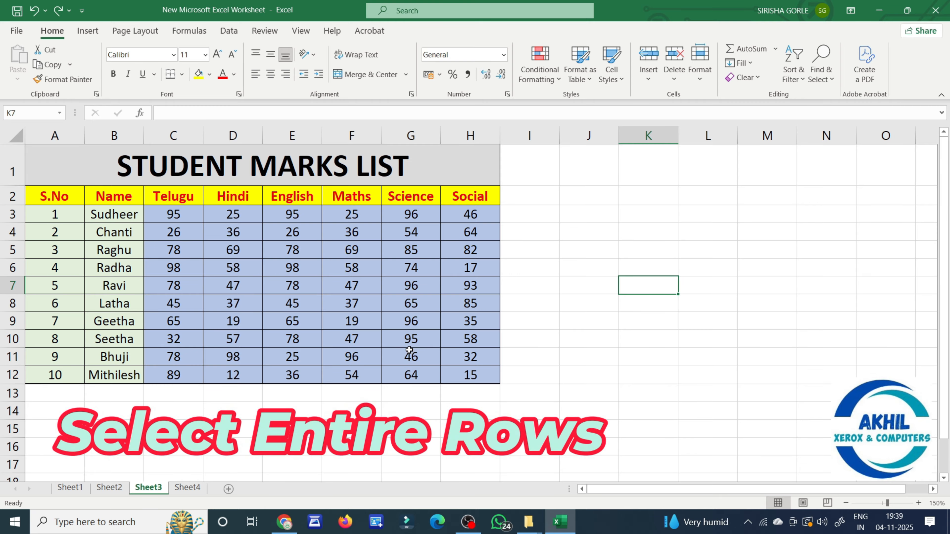
{"action": "left_click_drag", "start_coordinate": [14, 216], "coordinate": [7, 268]}
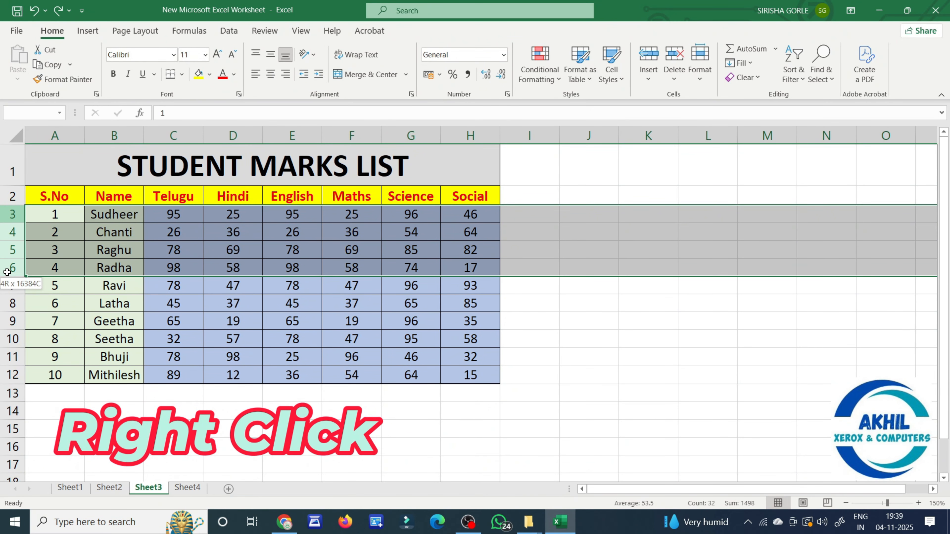
{"action": "right_click", "coordinate": [17, 258]}
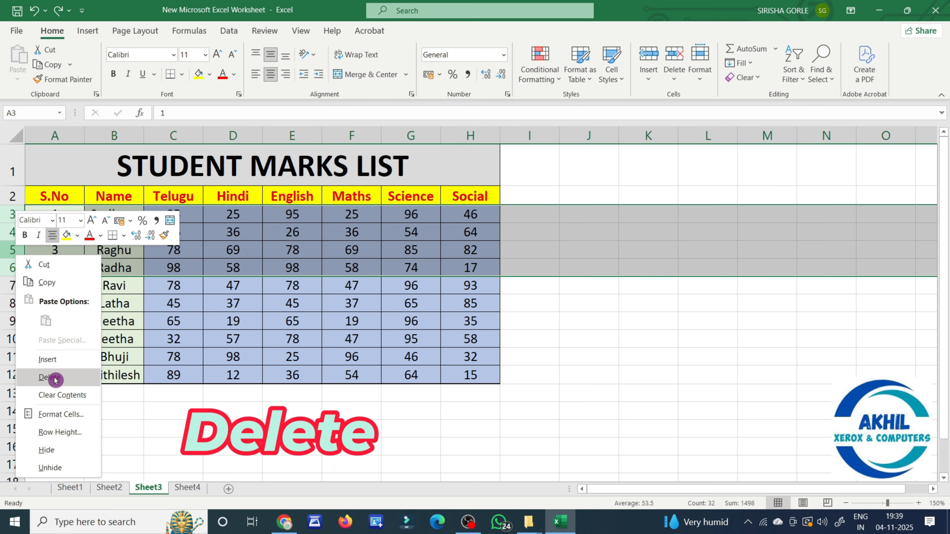
{"action": "left_click", "coordinate": [71, 383]}
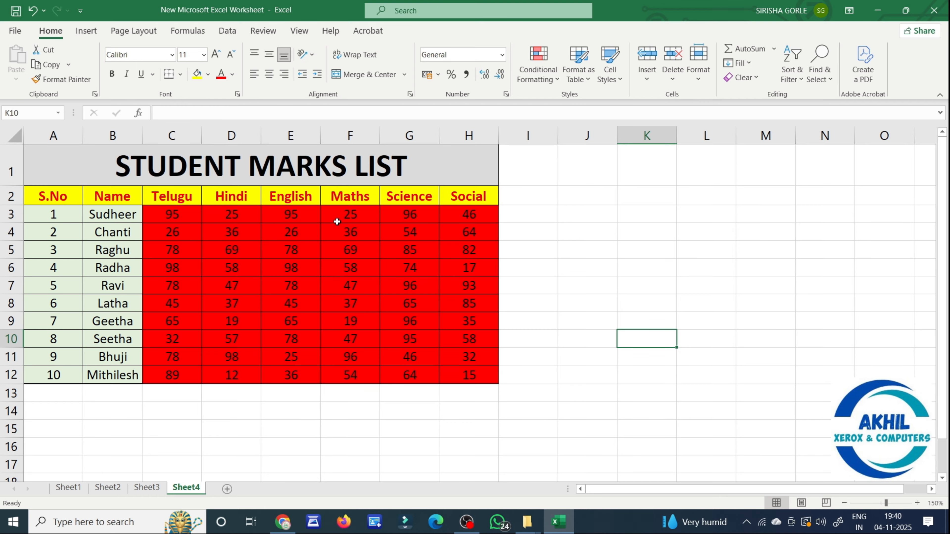
Delete Sheet4's whole Maths column from cell F6 with Delete Sheet Columns.
{"action": "left_click", "coordinate": [351, 284]}
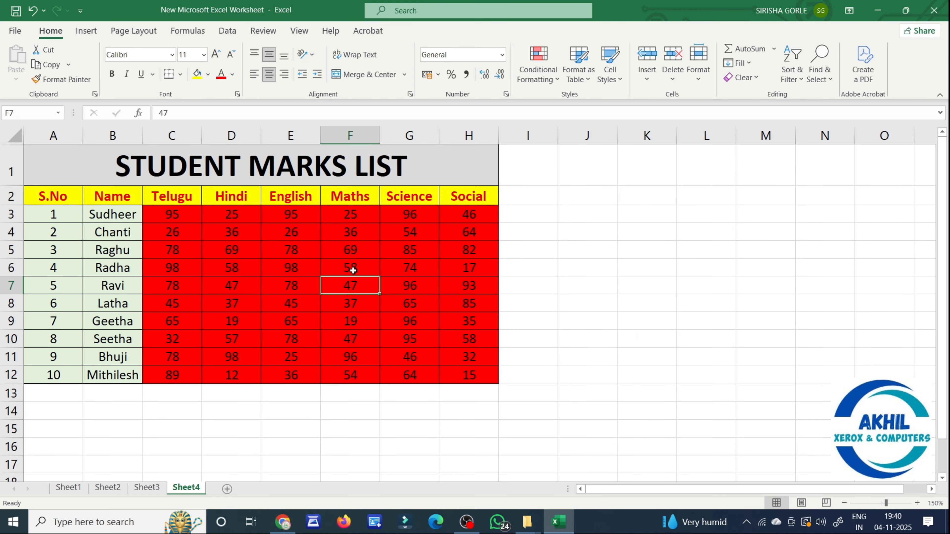
{"action": "left_click", "coordinate": [358, 249]}
{"action": "left_click", "coordinate": [357, 269]}
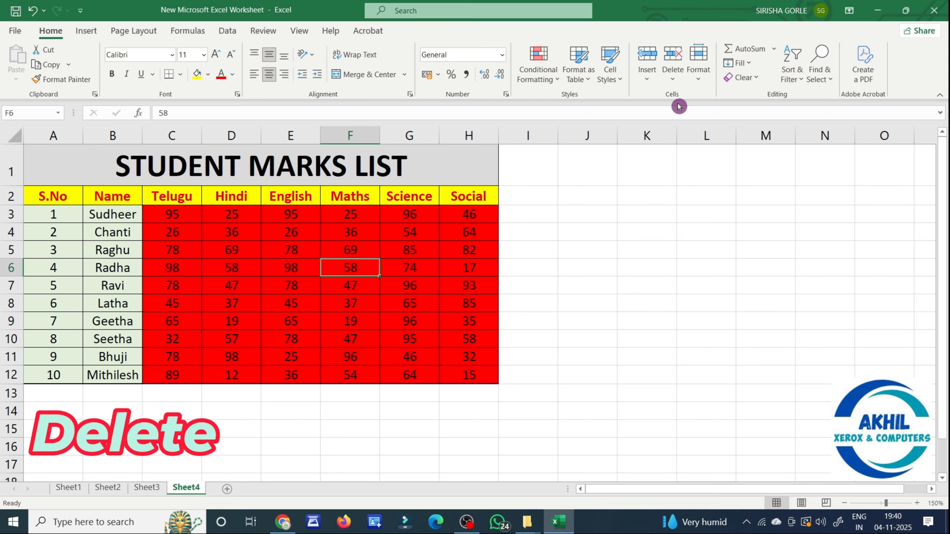
{"action": "left_click", "coordinate": [675, 87]}
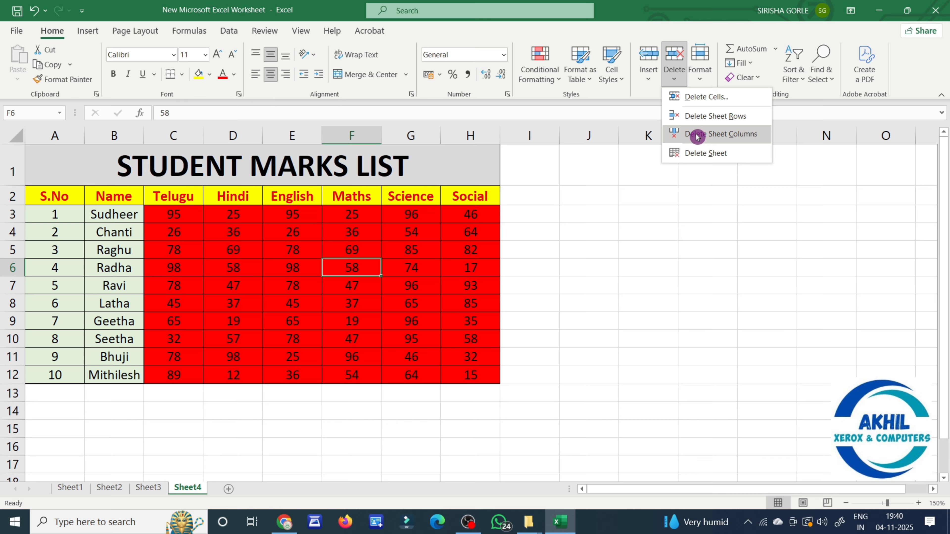
{"action": "left_click", "coordinate": [697, 136]}
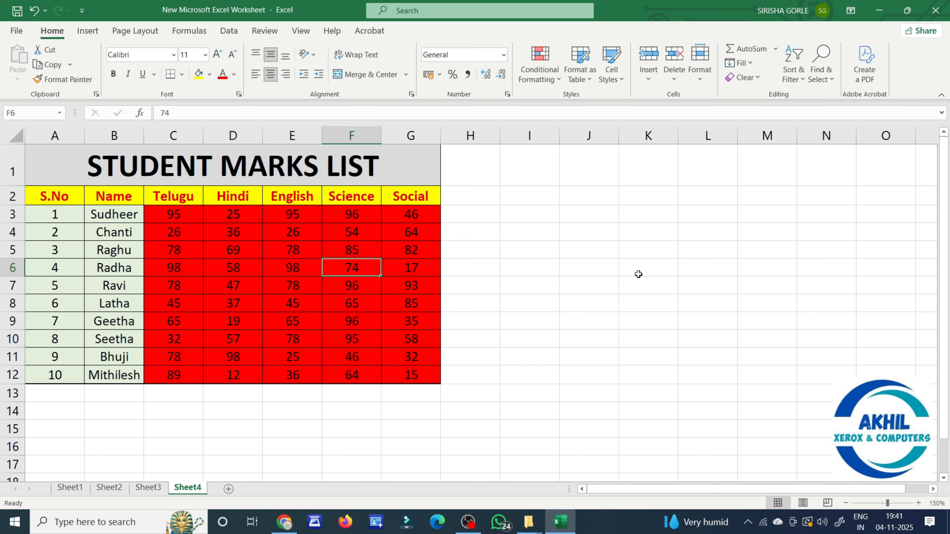
Restore the Maths column, select Radha's marks E6:G6 and show the delete choices.
{"action": "key", "text": "ctrl+z"}
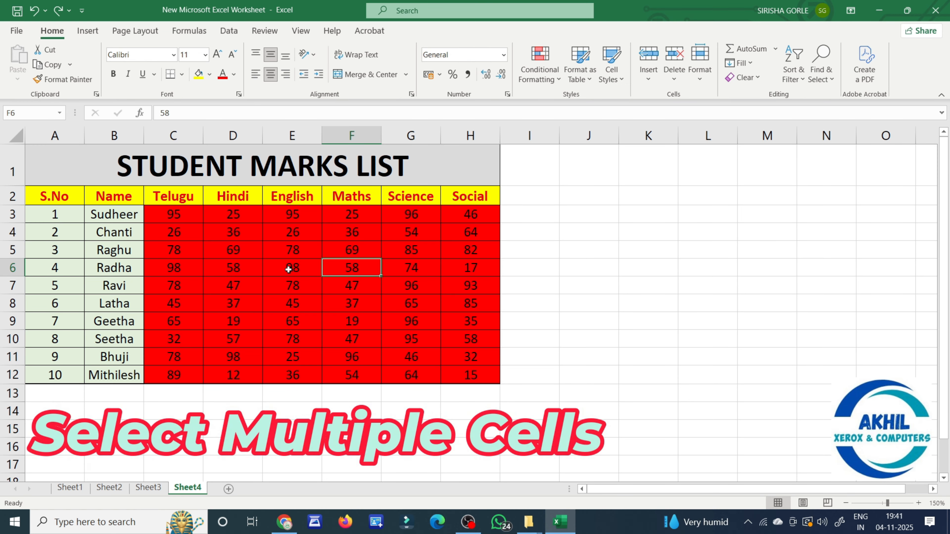
{"action": "left_click_drag", "start_coordinate": [288, 269], "coordinate": [397, 268]}
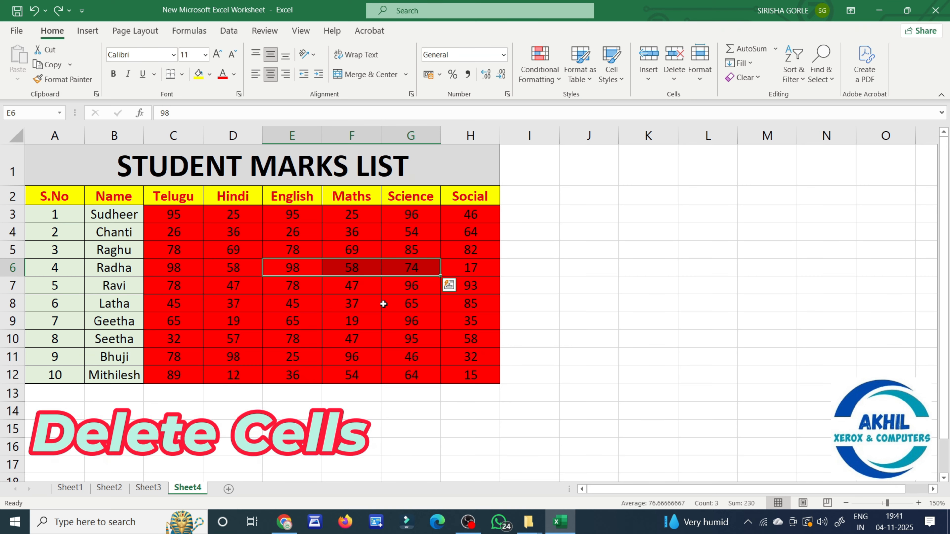
{"action": "left_click", "coordinate": [675, 84]}
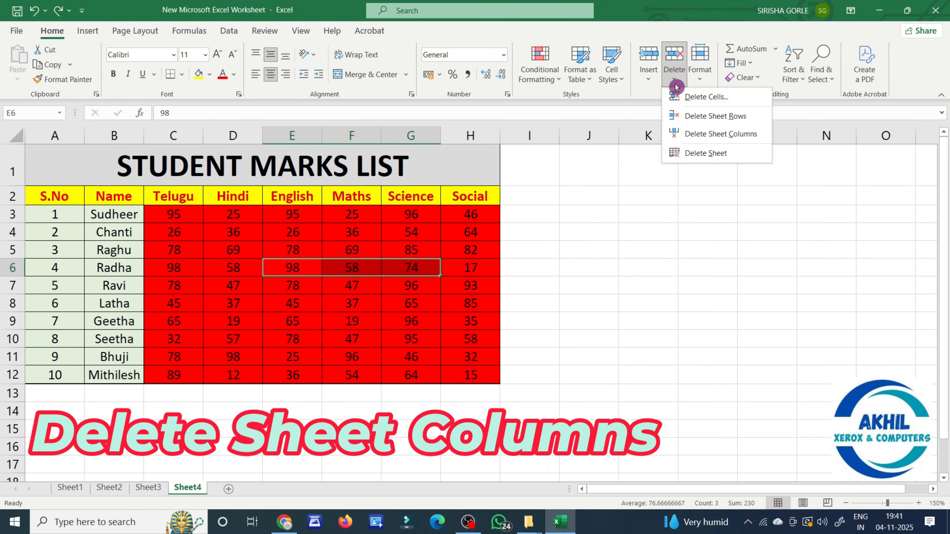
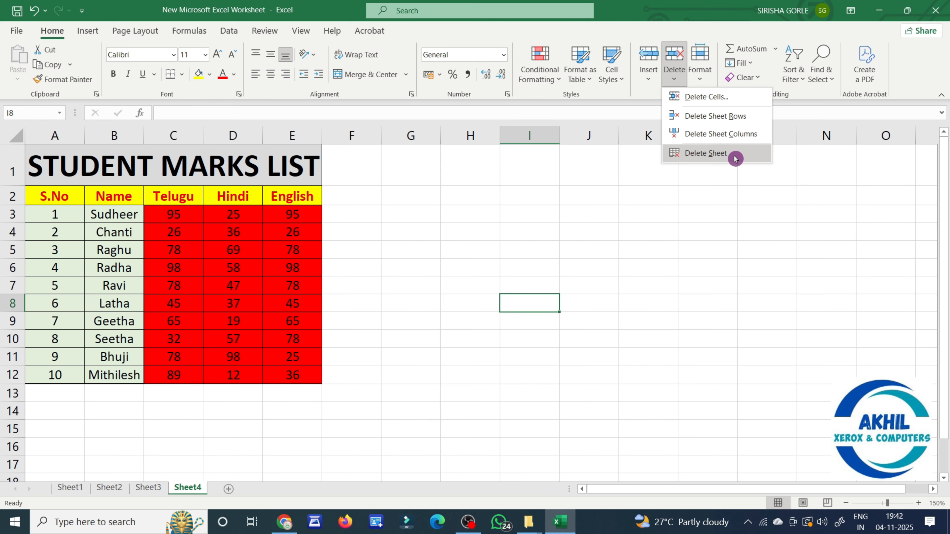
Delete Sheet4, then Sheet3 from its tab menu, confirming both permanent deletions.
{"action": "left_click", "coordinate": [735, 159]}
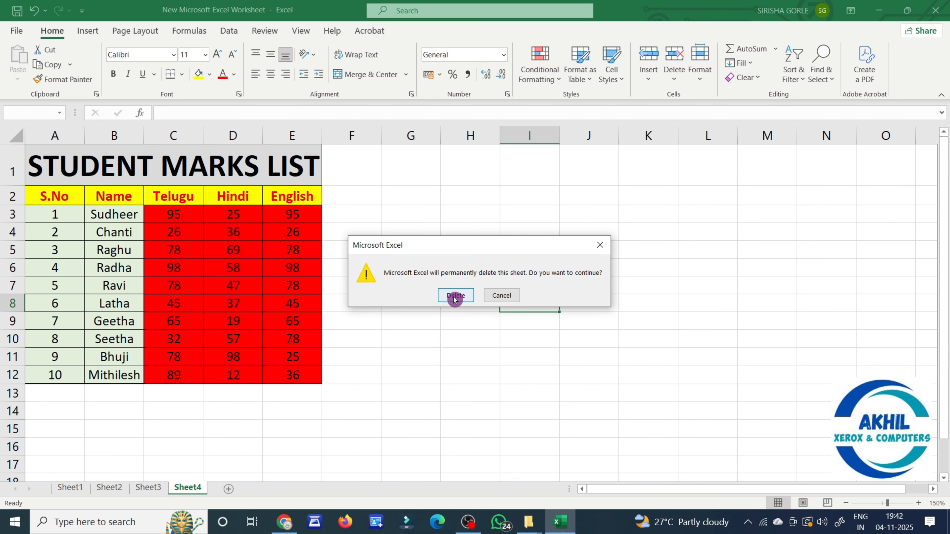
{"action": "left_click", "coordinate": [455, 296]}
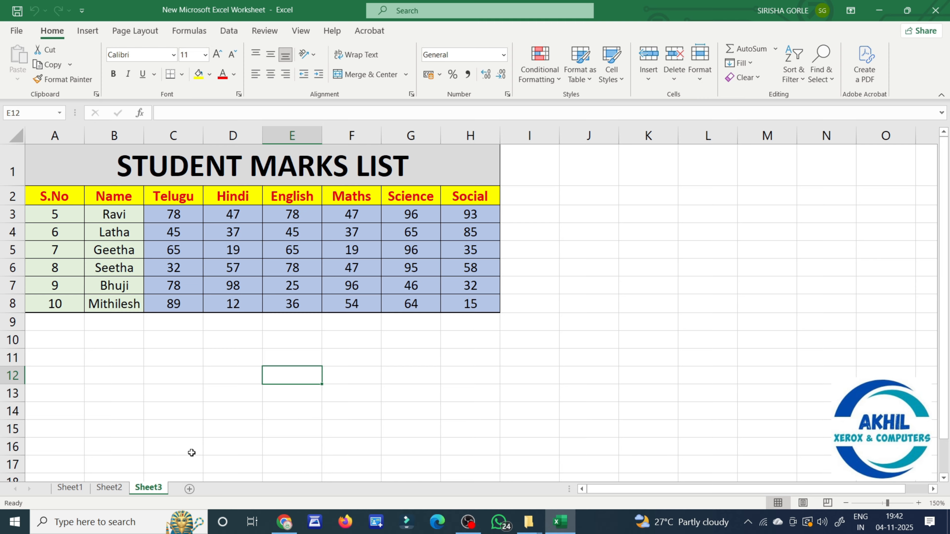
{"action": "right_click", "coordinate": [149, 488]}
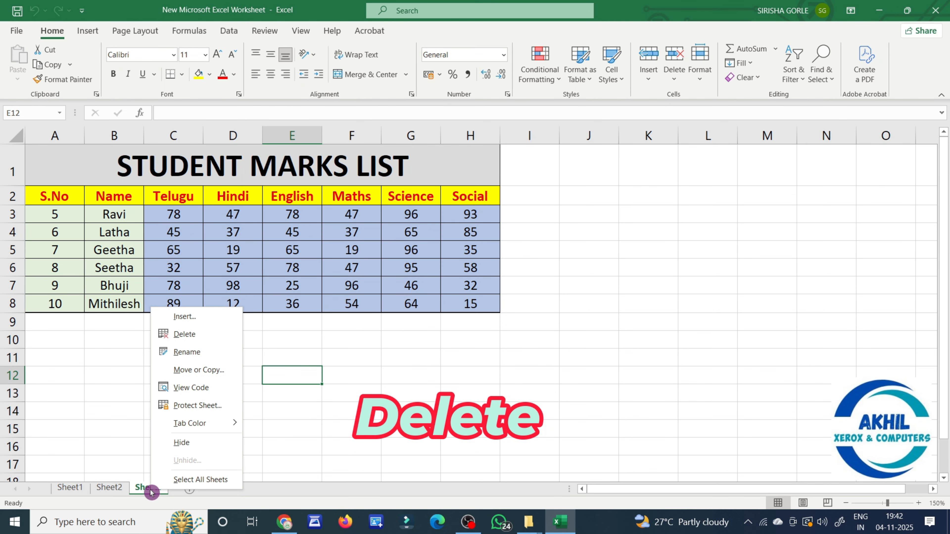
{"action": "left_click", "coordinate": [187, 341]}
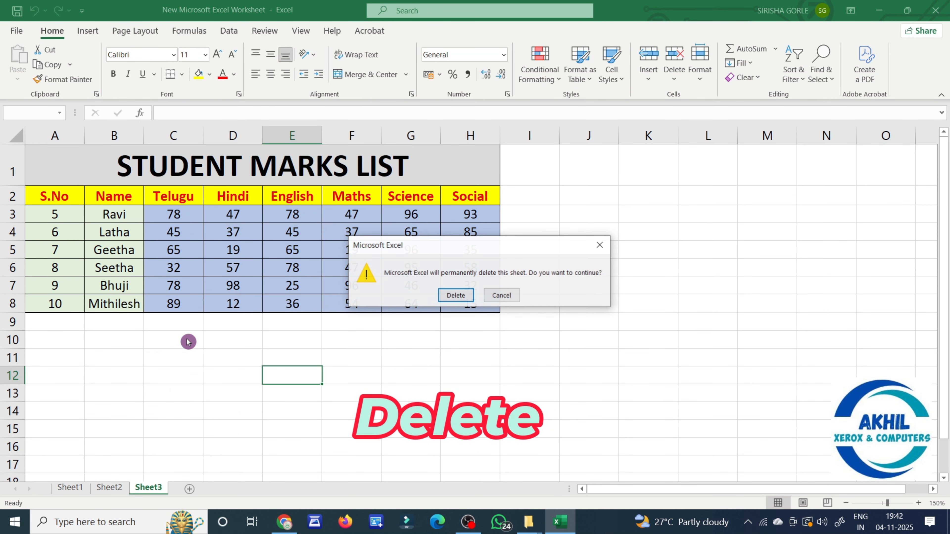
{"action": "left_click", "coordinate": [456, 296]}
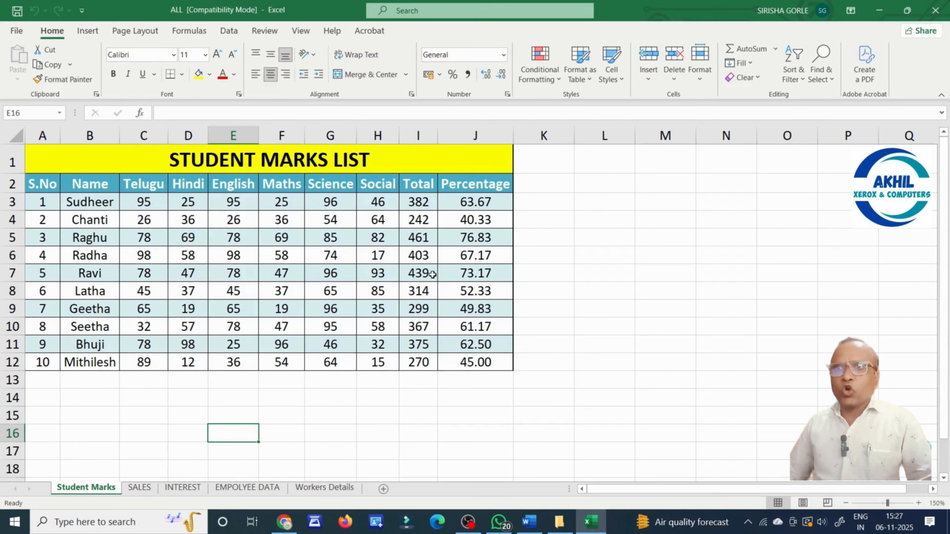
On the Student Marks sheet, select row 4 and then cell H4.
{"action": "left_click", "coordinate": [13, 219]}
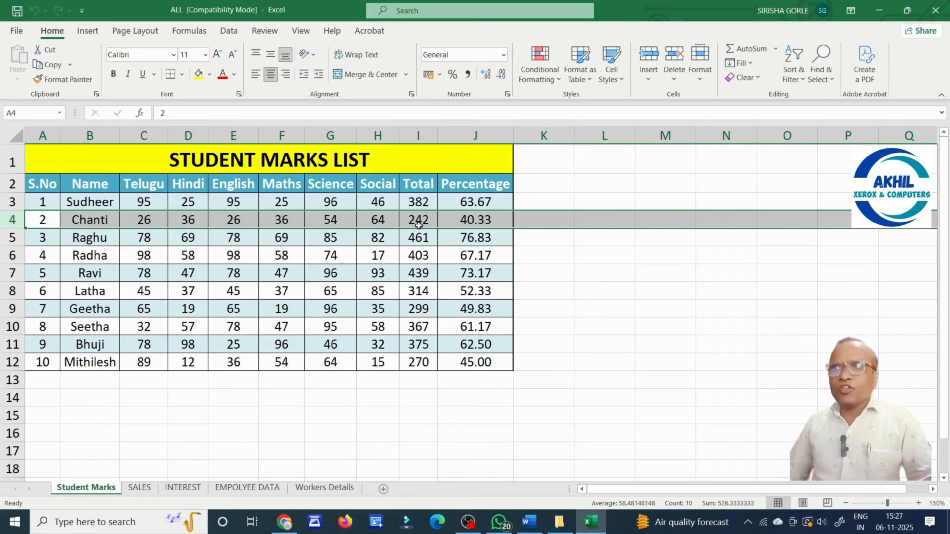
{"action": "left_click", "coordinate": [371, 222]}
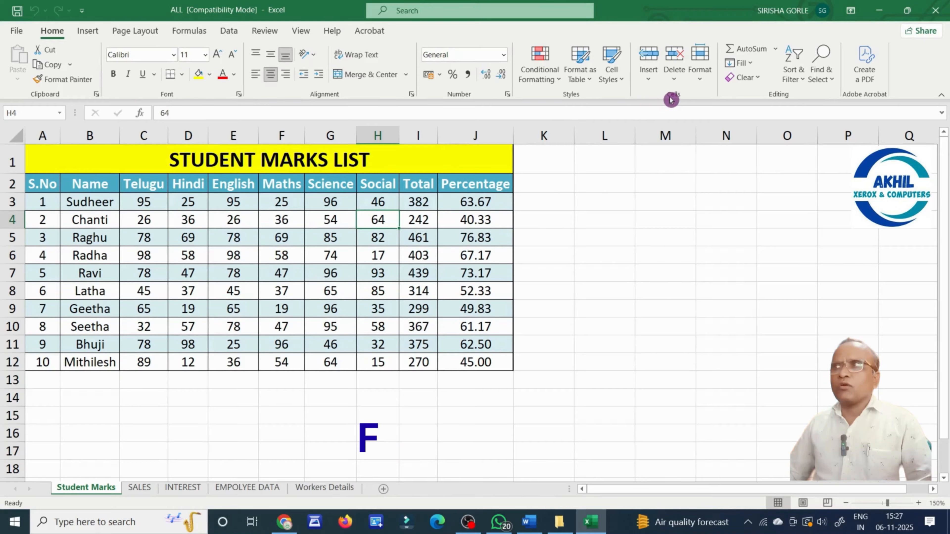
Set Chanti's row 4 to a row height of 22 from the Format menu.
{"action": "left_click", "coordinate": [702, 82]}
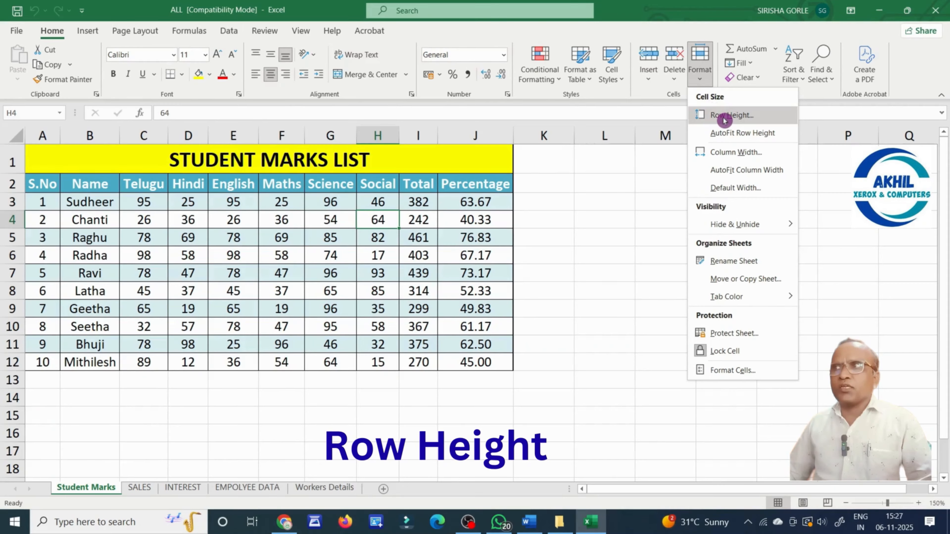
{"action": "left_click", "coordinate": [713, 113]}
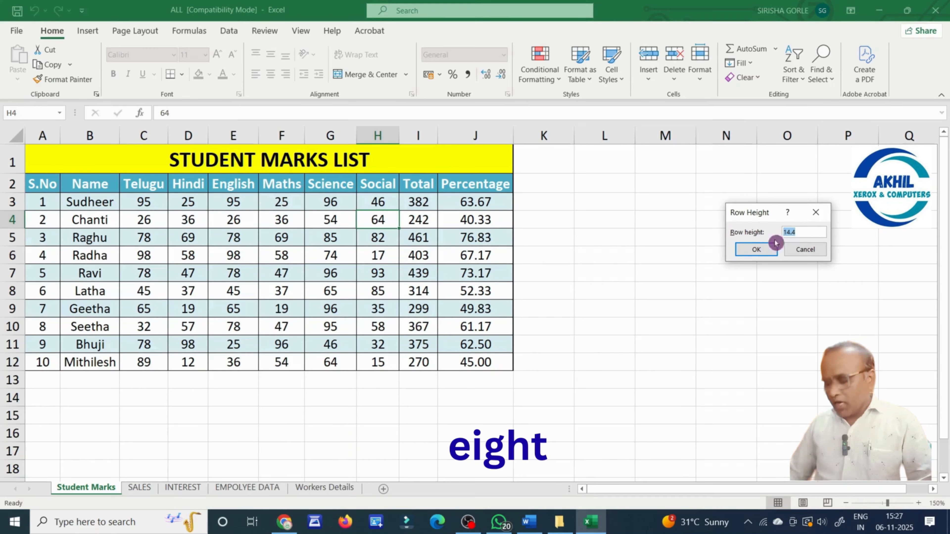
{"action": "type", "text": "22"}
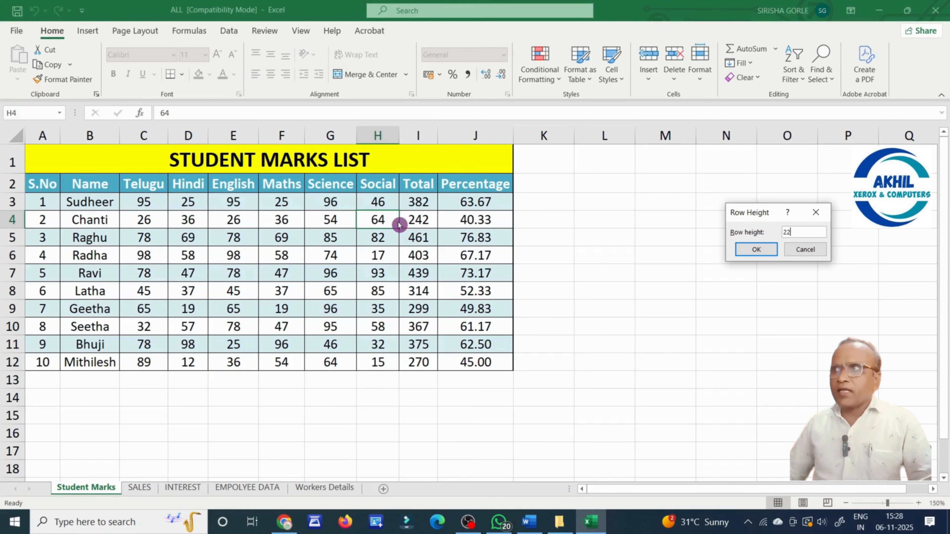
{"action": "left_click", "coordinate": [761, 250]}
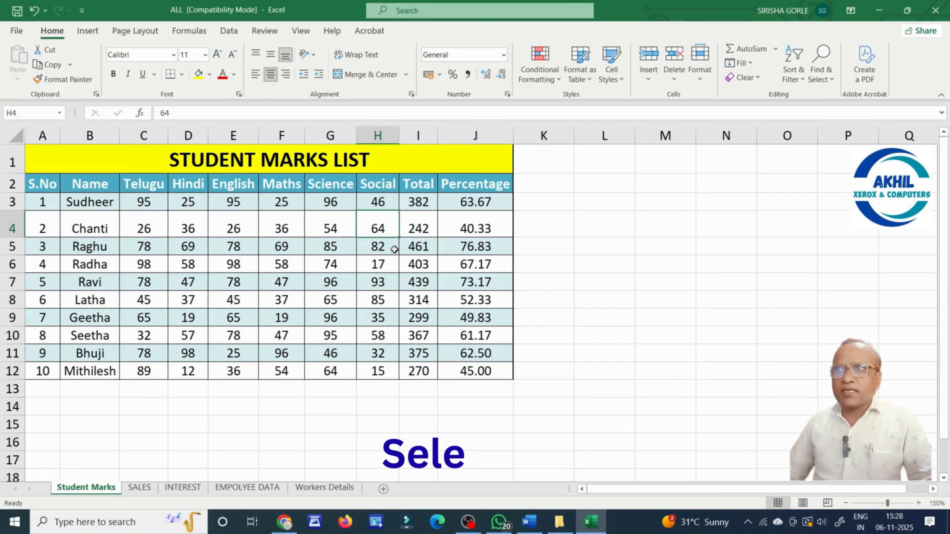
Select H5:H7 and set rows 5–7 (Raghu, Radha, Ravi) to height 22.
{"action": "left_click_drag", "start_coordinate": [385, 247], "coordinate": [387, 270]}
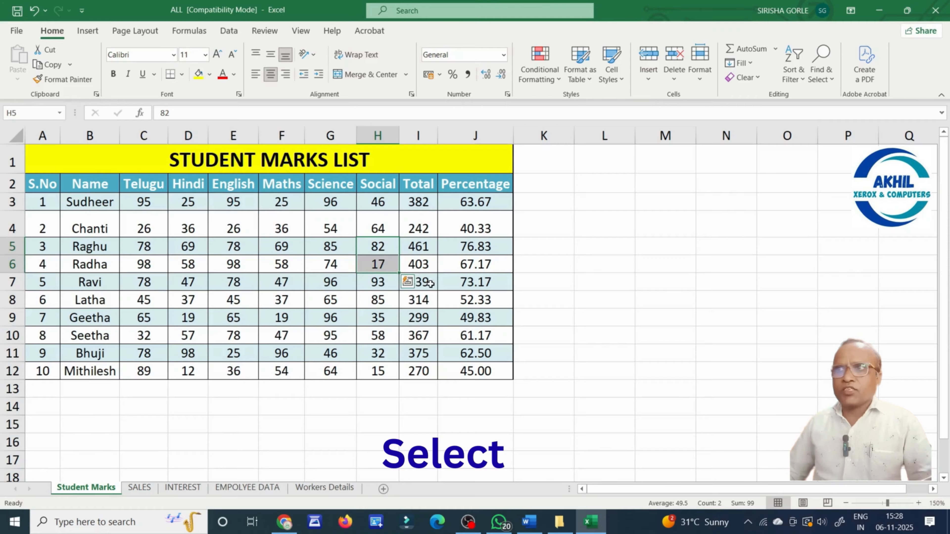
{"action": "left_click", "coordinate": [588, 301]}
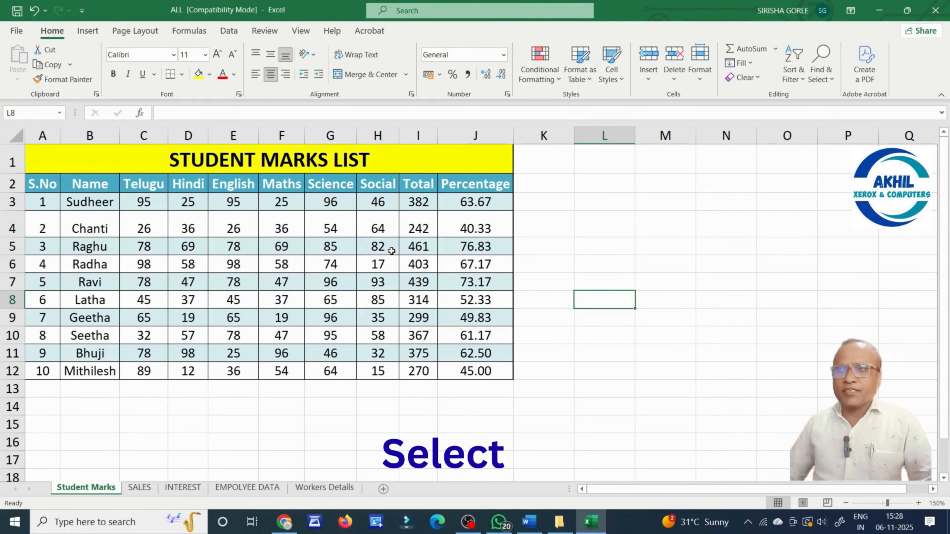
{"action": "left_click_drag", "start_coordinate": [390, 251], "coordinate": [388, 283]}
{"action": "left_click", "coordinate": [455, 284]}
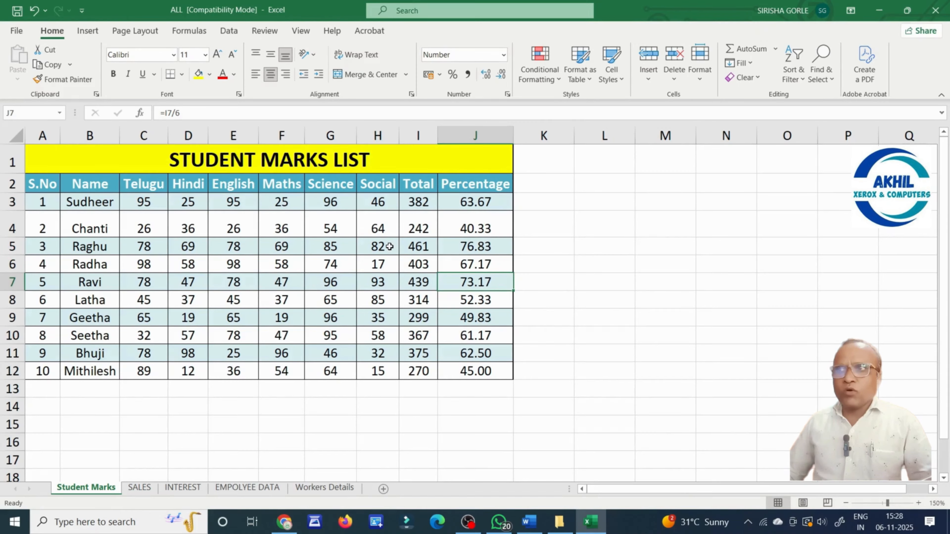
{"action": "left_click_drag", "start_coordinate": [389, 247], "coordinate": [390, 285]}
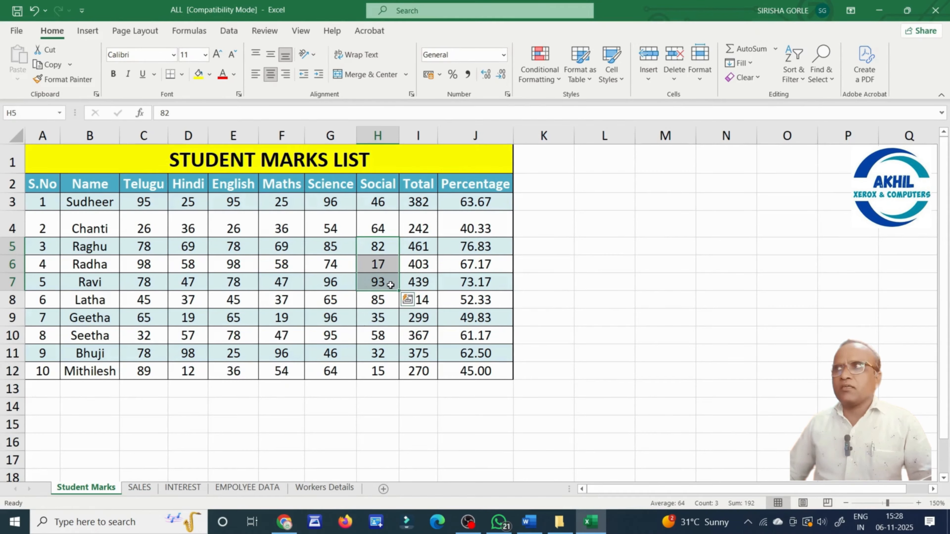
{"action": "left_click", "coordinate": [702, 86]}
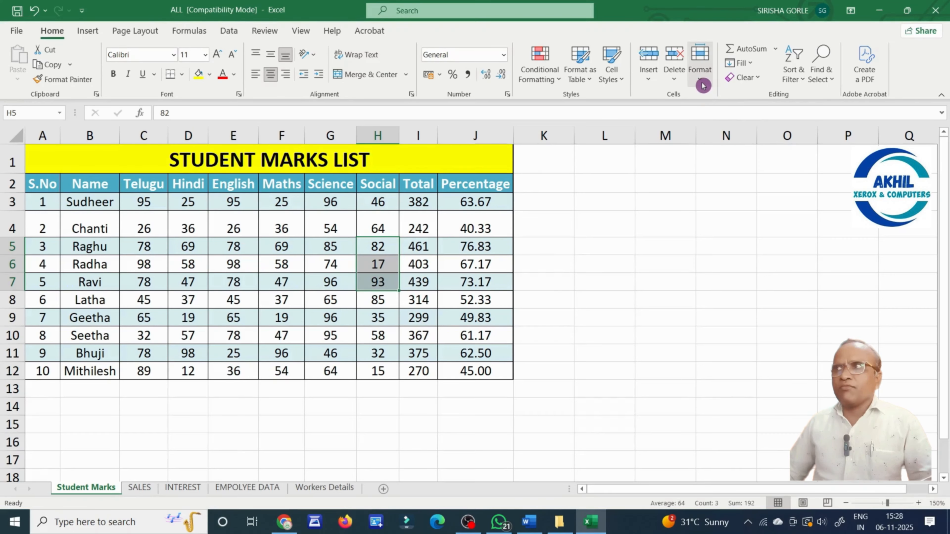
{"action": "left_click", "coordinate": [726, 116]}
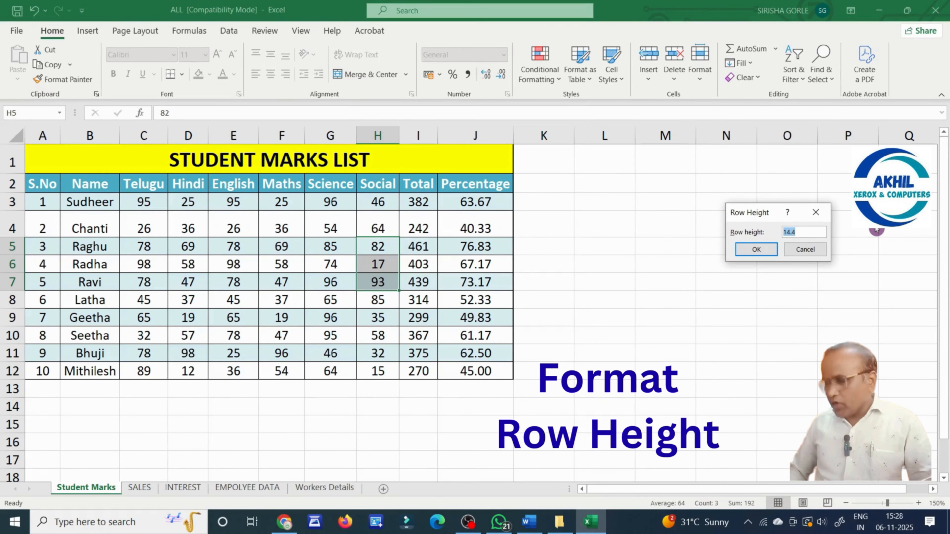
{"action": "type", "text": "22"}
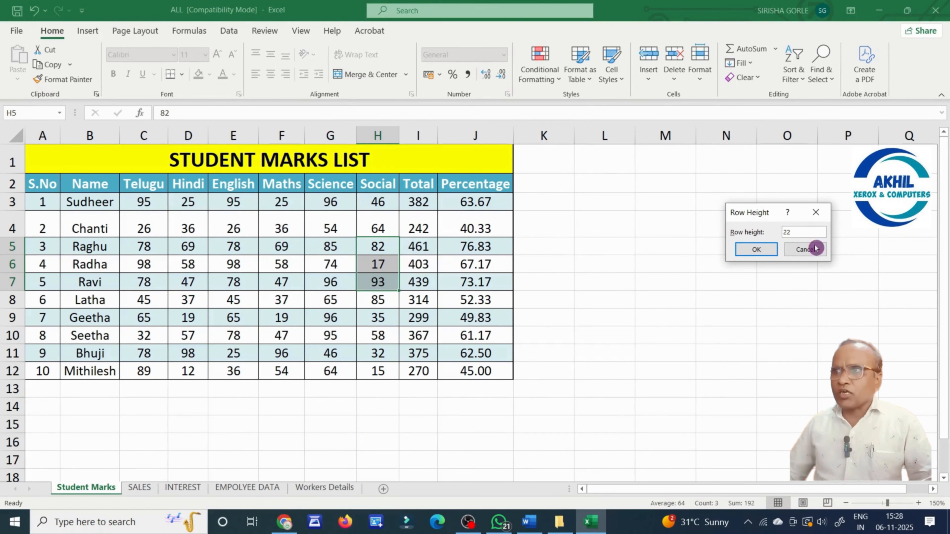
{"action": "left_click", "coordinate": [768, 251]}
{"action": "left_click", "coordinate": [178, 366]}
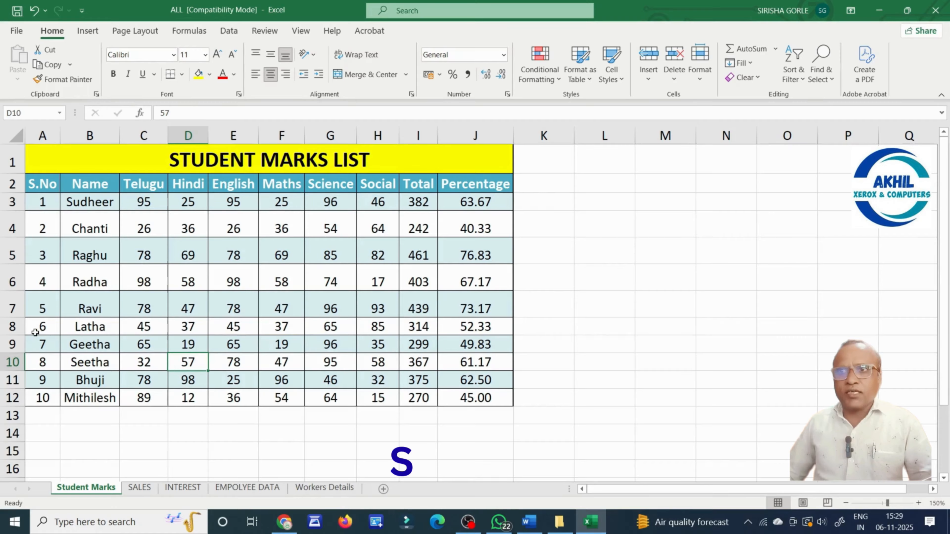
Change rows 8–12 (Latha to Mithilesh) from height 14.4 to 22 via the row-header menu.
{"action": "left_click_drag", "start_coordinate": [12, 326], "coordinate": [17, 389]}
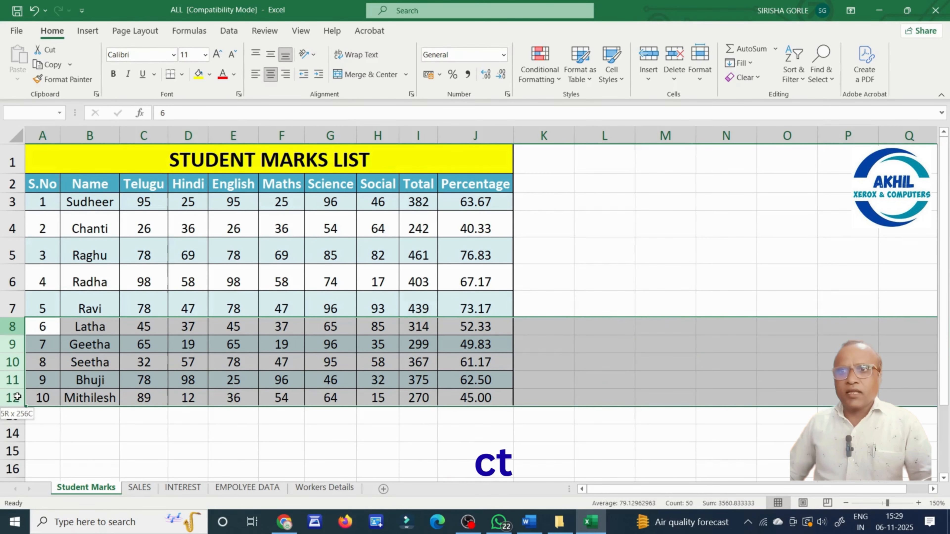
{"action": "right_click", "coordinate": [16, 388]}
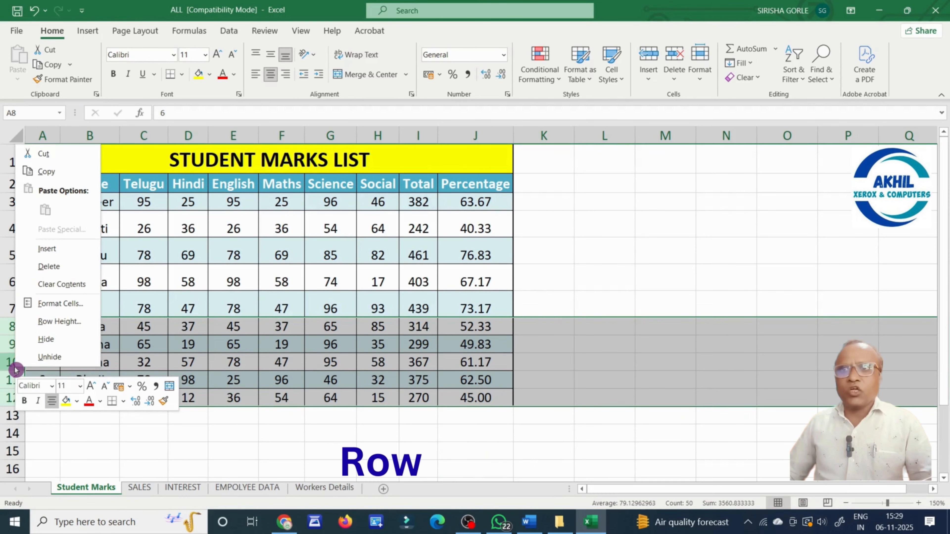
{"action": "left_click", "coordinate": [50, 322]}
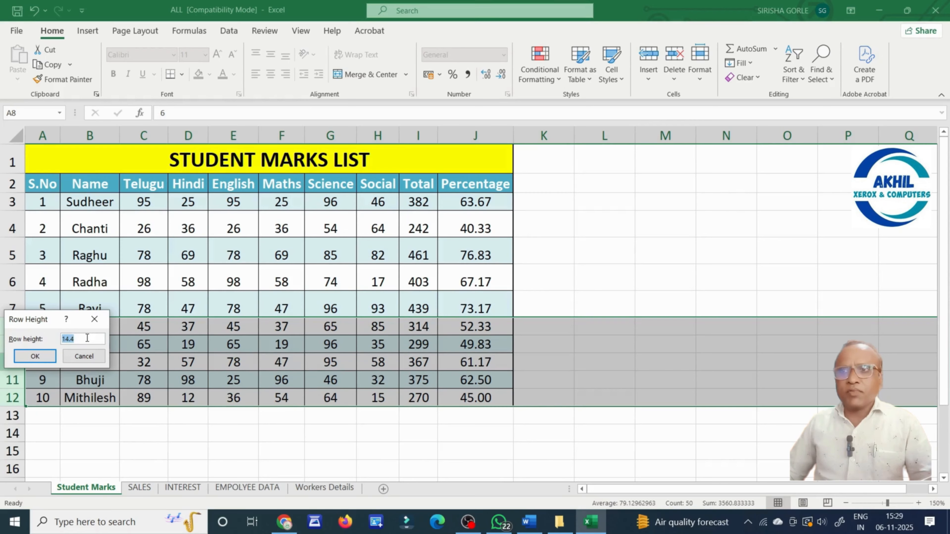
{"action": "left_click", "coordinate": [87, 338]}
{"action": "key", "text": "BackSpace"}
{"action": "key", "text": "BackSpace"}
{"action": "key", "text": "BackSpace"}
{"action": "key", "text": "BackSpace"}
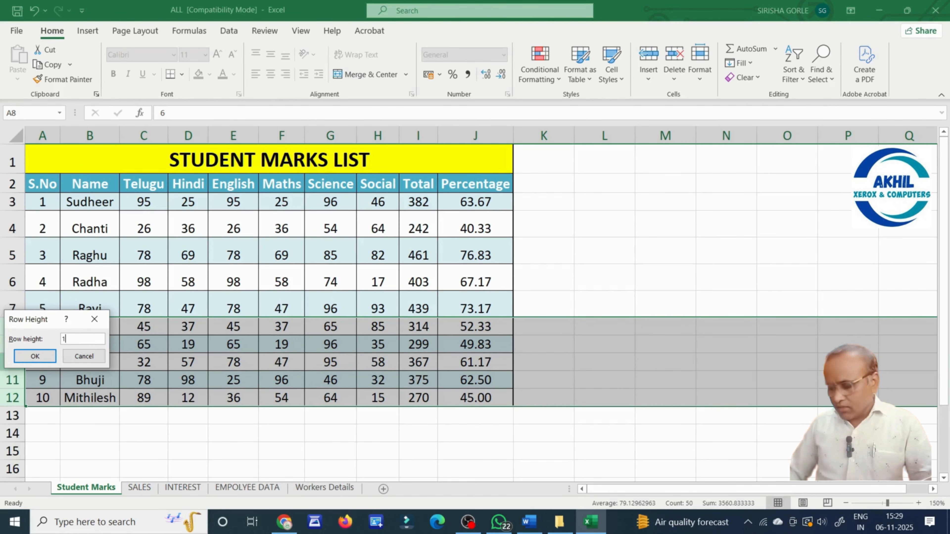
{"action": "type", "text": "22"}
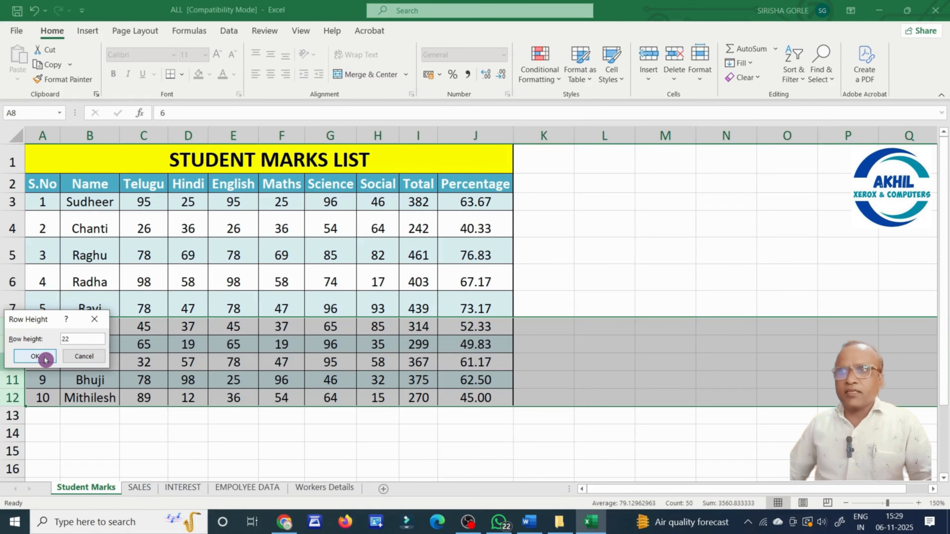
{"action": "left_click", "coordinate": [36, 356]}
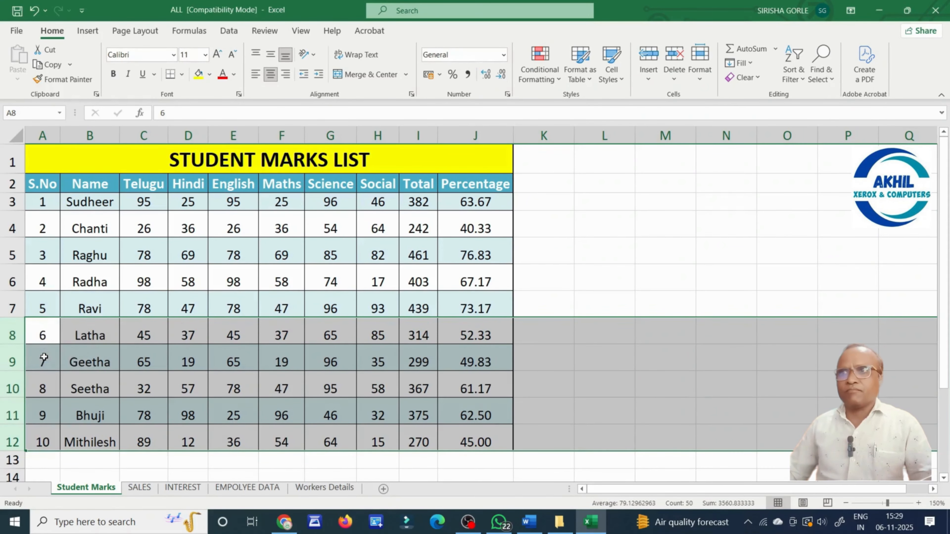
{"action": "left_click", "coordinate": [210, 383]}
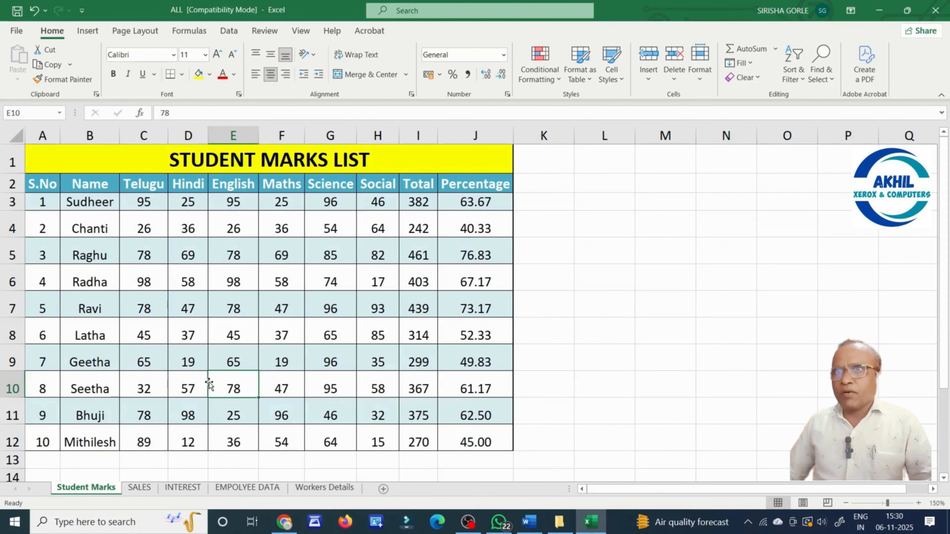
Select the Maths column cells and apply AutoFit Row Height to the student rows.
{"action": "left_click_drag", "start_coordinate": [11, 227], "coordinate": [12, 449]}
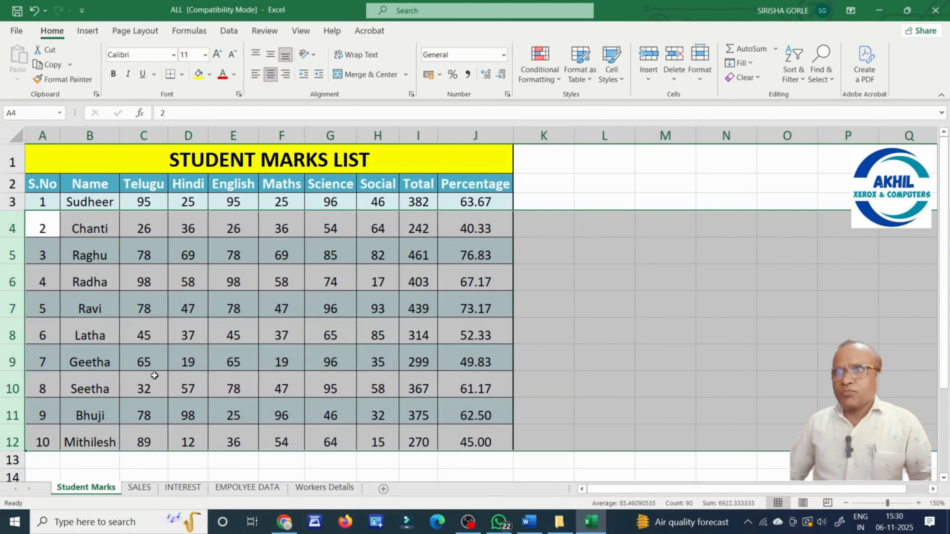
{"action": "left_click", "coordinate": [165, 372]}
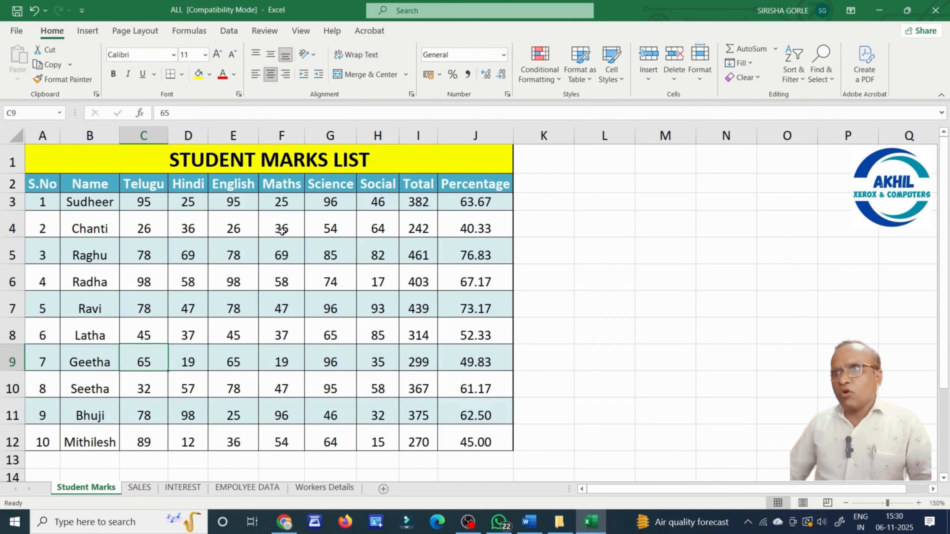
{"action": "left_click_drag", "start_coordinate": [282, 227], "coordinate": [282, 444]}
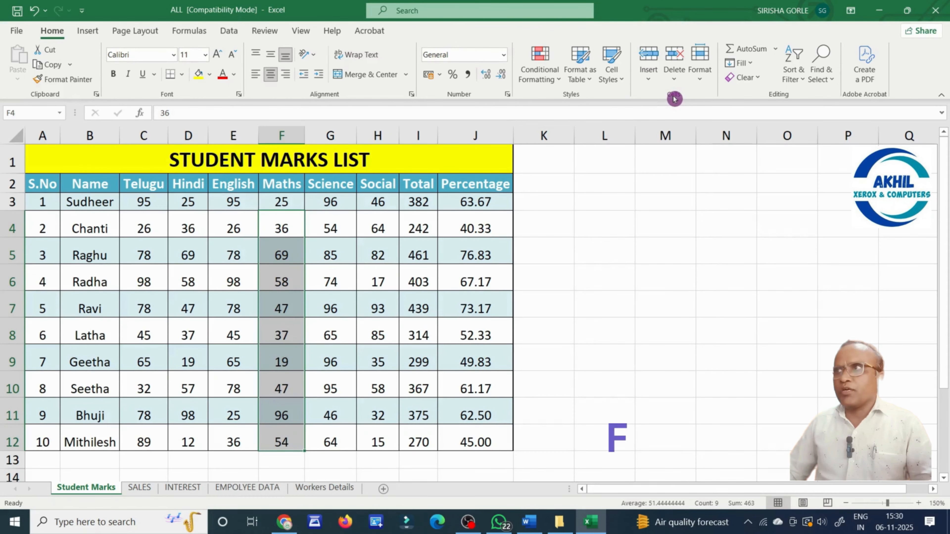
{"action": "left_click", "coordinate": [703, 83]}
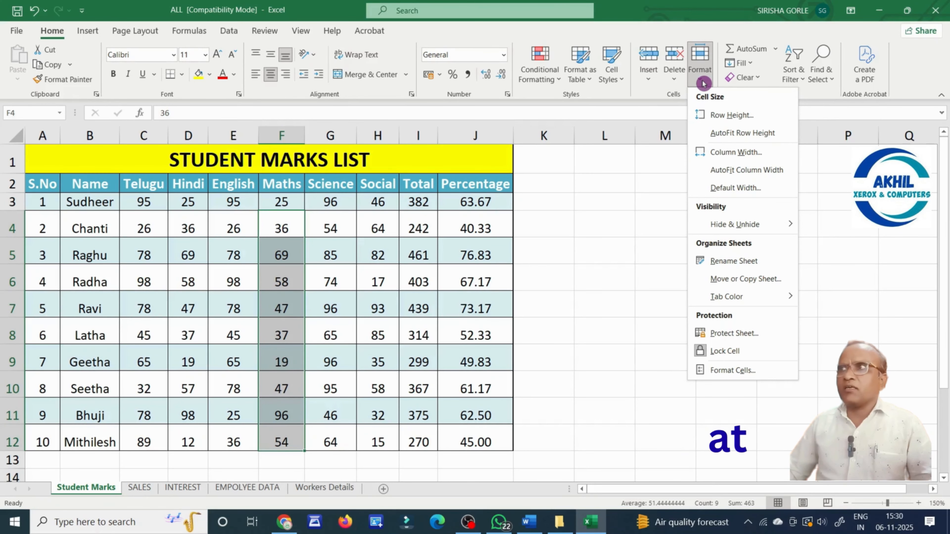
{"action": "left_click", "coordinate": [725, 133]}
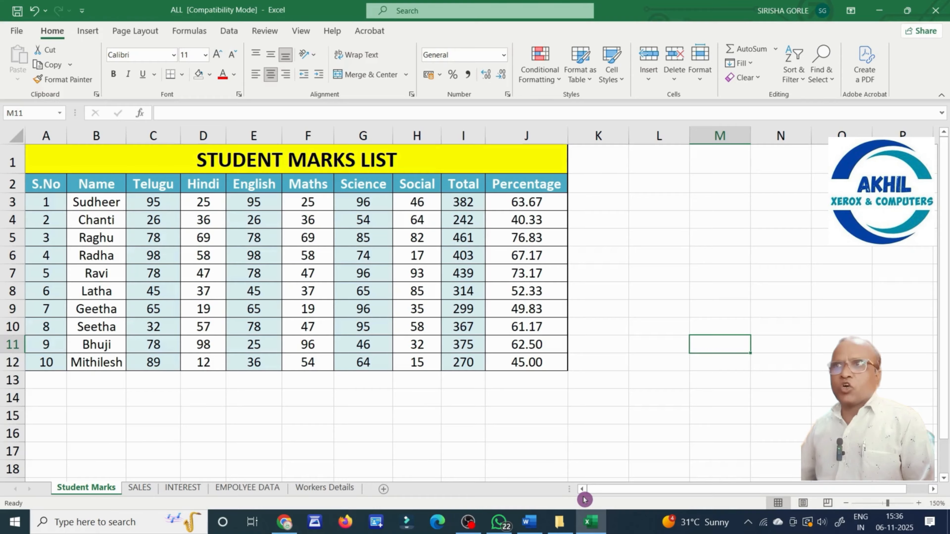
Select the Science column and cell G6, then bring up the Format cell-size options.
{"action": "left_click", "coordinate": [377, 141]}
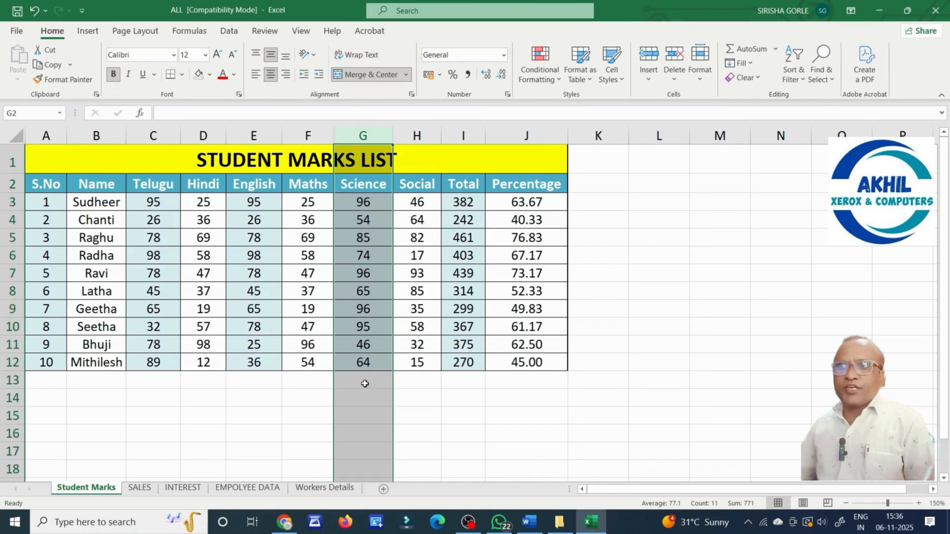
{"action": "left_click", "coordinate": [380, 255]}
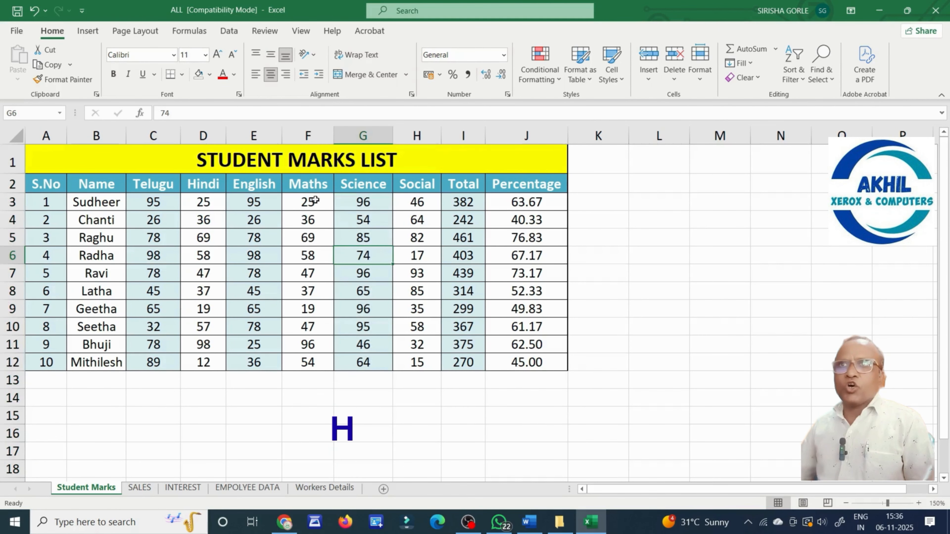
{"action": "left_click", "coordinate": [55, 34]}
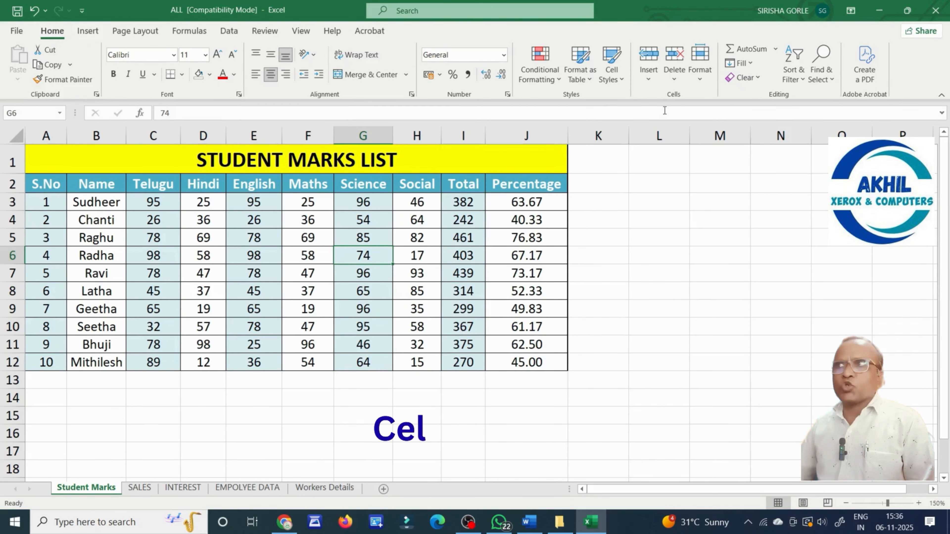
{"action": "left_click", "coordinate": [700, 62]}
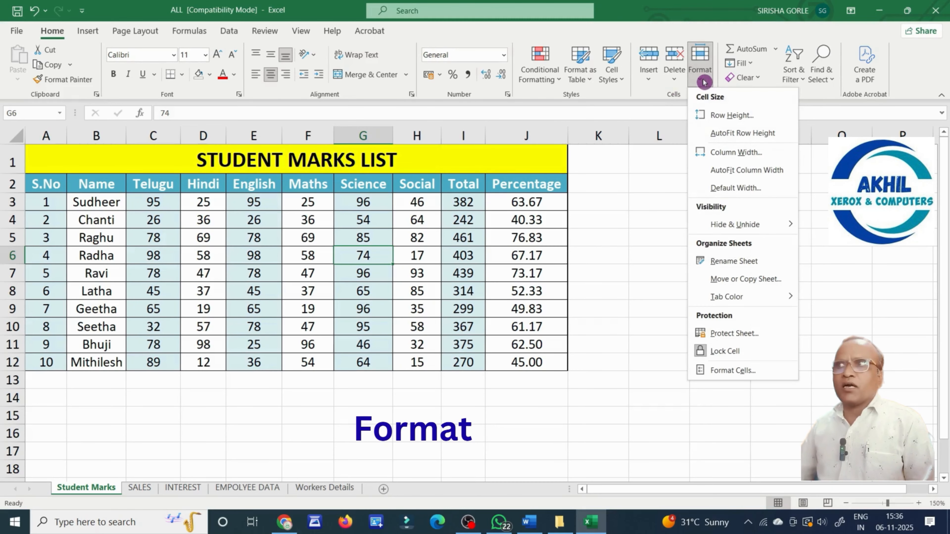
Change the Science column width from 8 to 12.
{"action": "left_click", "coordinate": [731, 157]}
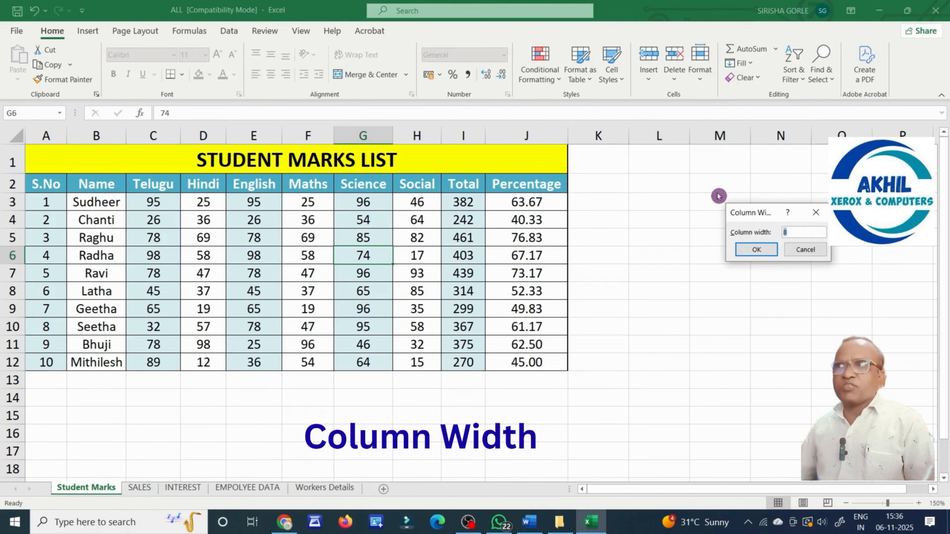
{"action": "left_click", "coordinate": [790, 239]}
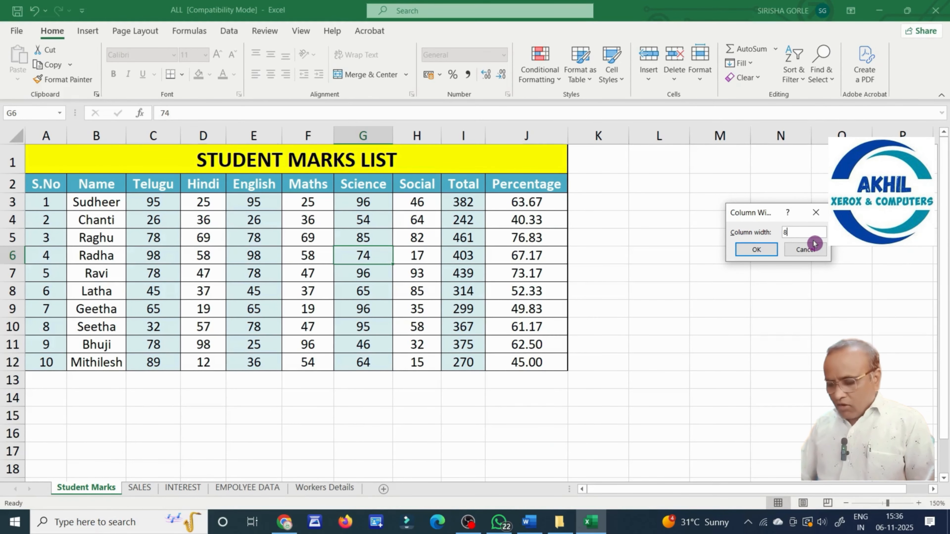
{"action": "key", "text": "BackSpace"}
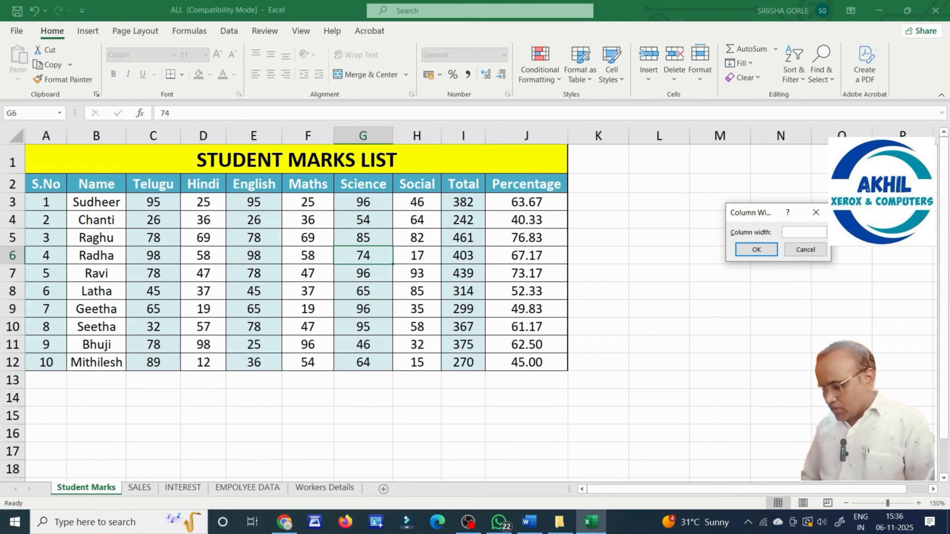
{"action": "type", "text": "12"}
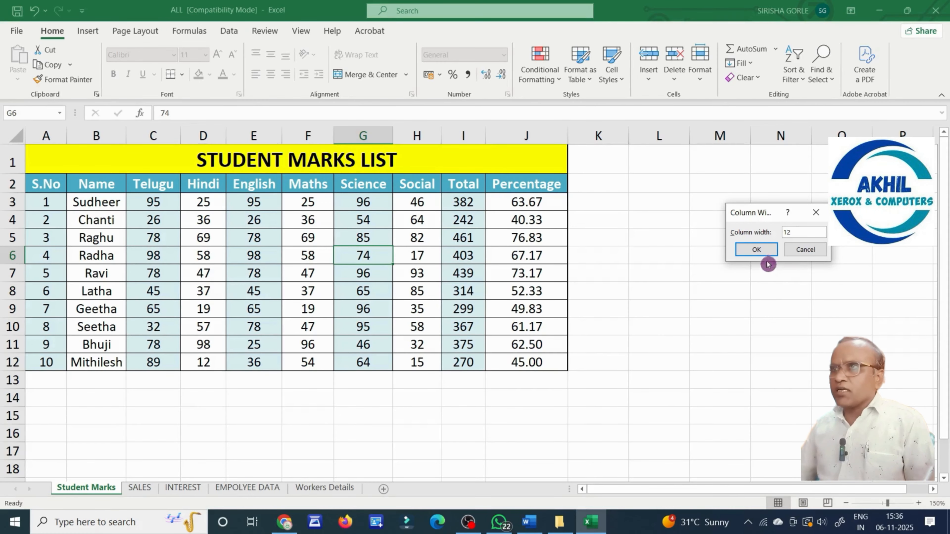
{"action": "left_click", "coordinate": [759, 253]}
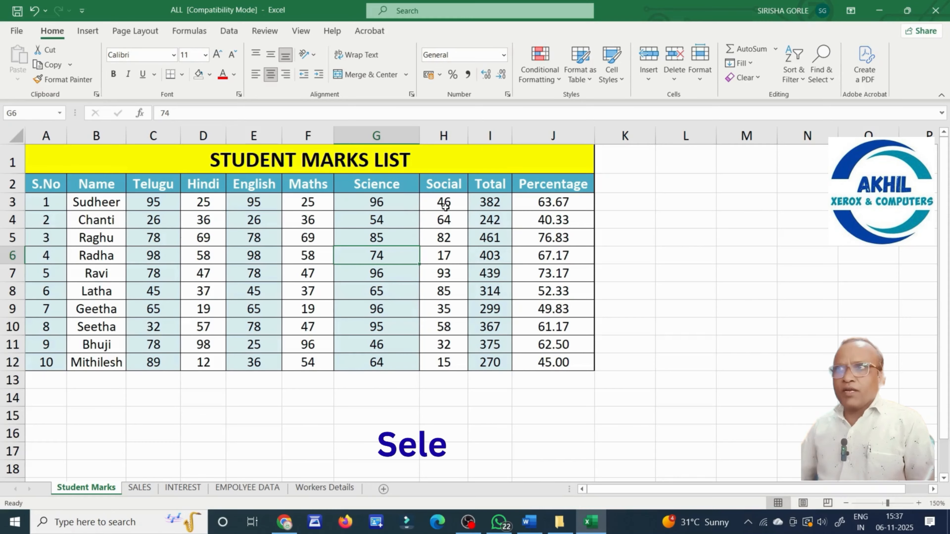
Set the Social, Total and Percentage columns (H3:J3) to width 12.
{"action": "left_click_drag", "start_coordinate": [443, 202], "coordinate": [526, 206]}
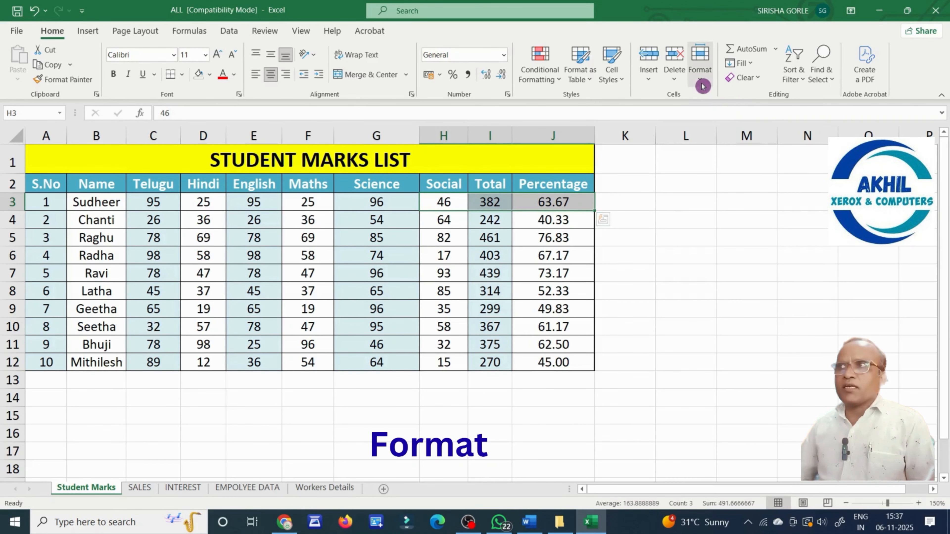
{"action": "left_click", "coordinate": [700, 63]}
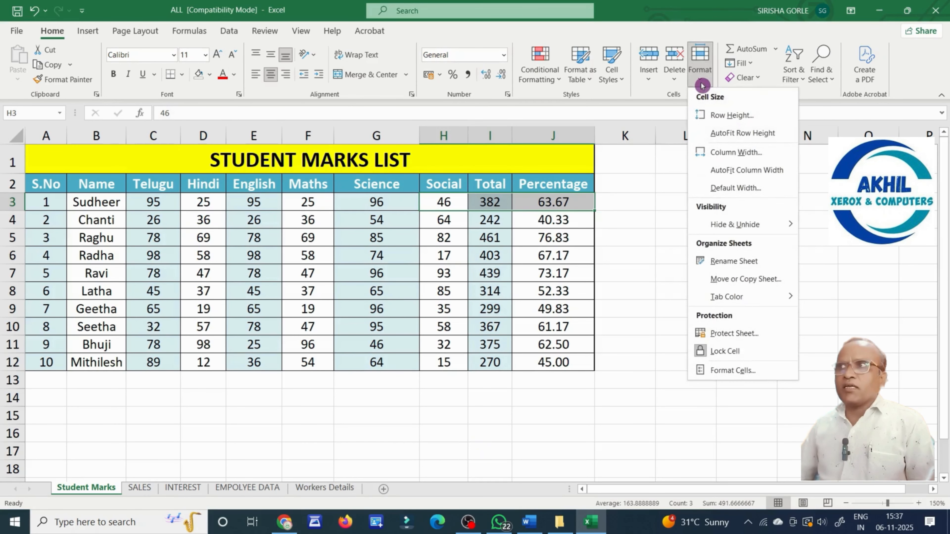
{"action": "left_click", "coordinate": [737, 152]}
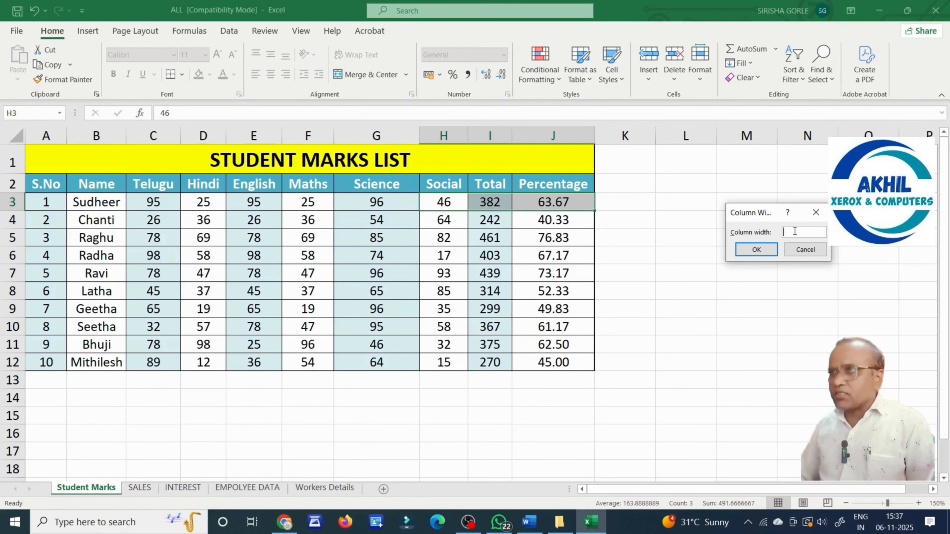
{"action": "type", "text": "12"}
{"action": "left_click", "coordinate": [759, 250]}
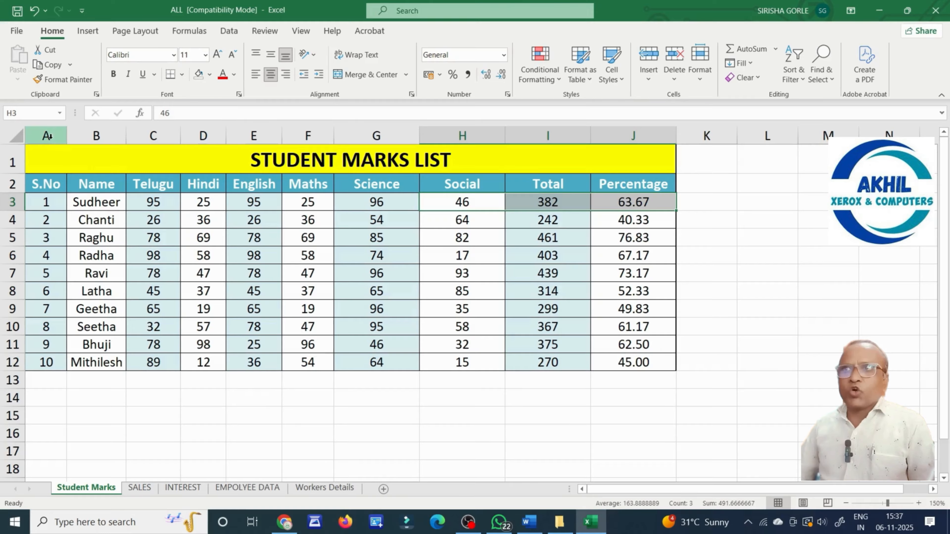
Set columns A through F (S.No to Maths) to width 12 via the column-header menu.
{"action": "left_click_drag", "start_coordinate": [48, 135], "coordinate": [300, 136]}
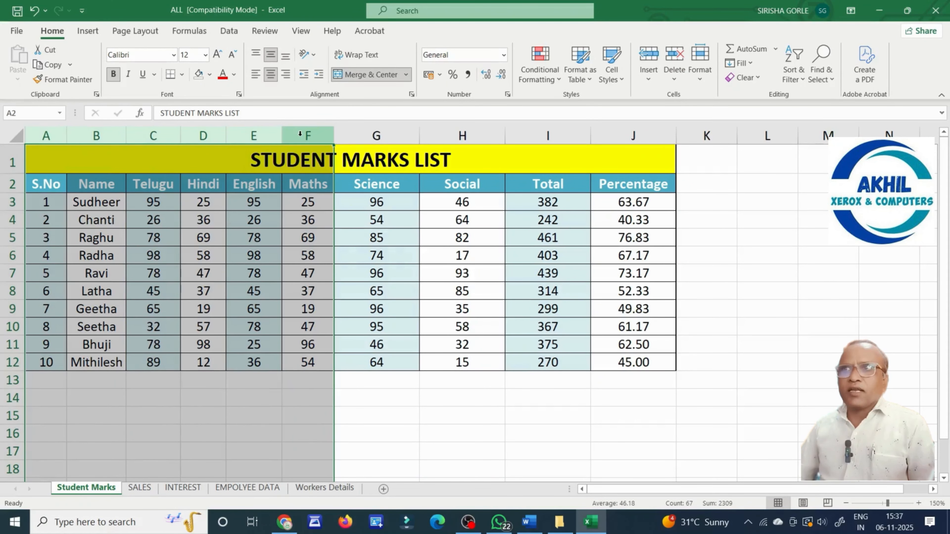
{"action": "right_click", "coordinate": [300, 137]}
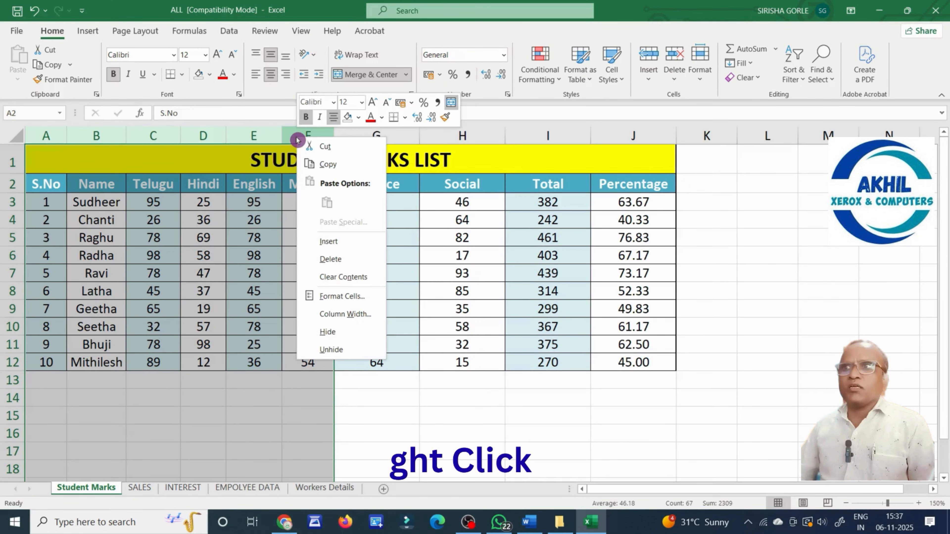
{"action": "left_click", "coordinate": [344, 314]}
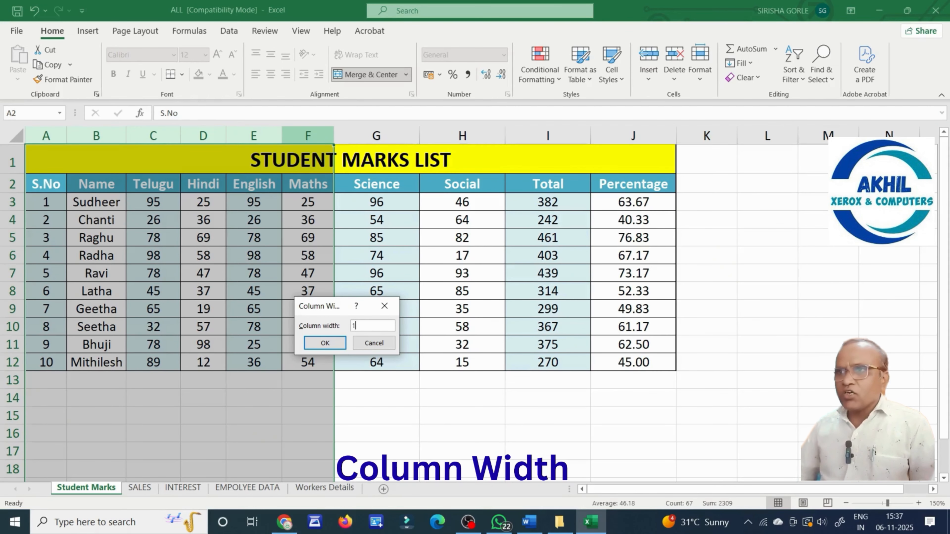
{"action": "type", "text": "12"}
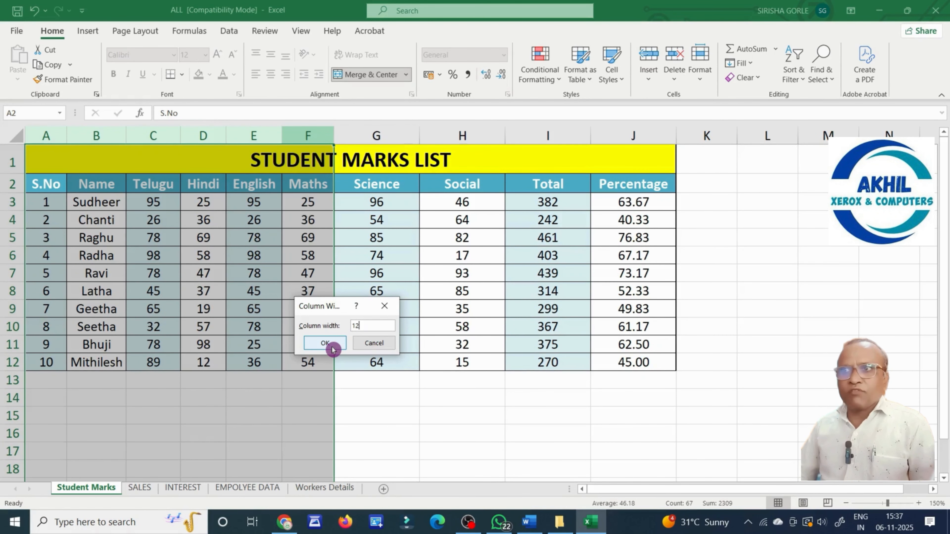
{"action": "left_click", "coordinate": [324, 343]}
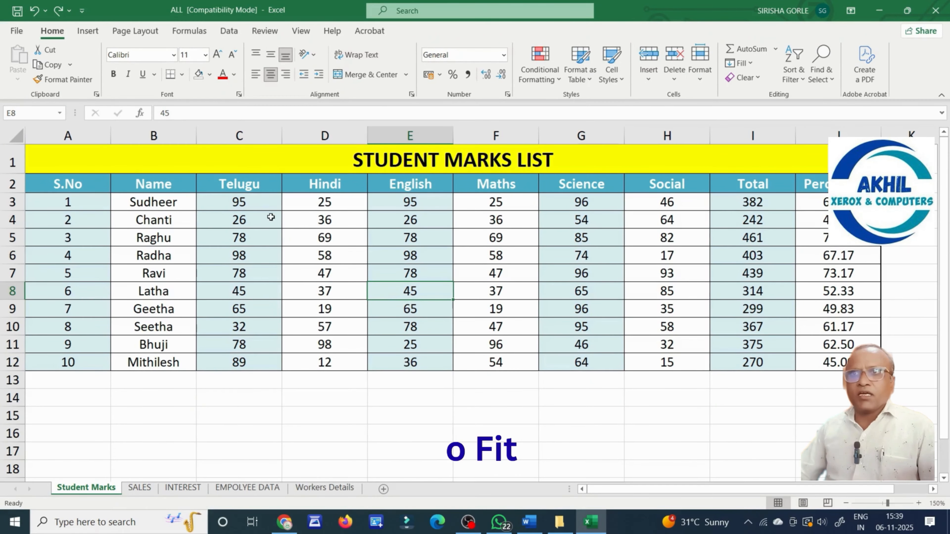
Select the whole sheet and AutoFit all column widths so they shrink from 12 to their contents.
{"action": "left_click", "coordinate": [71, 182]}
{"action": "key", "text": "ctrl+a"}
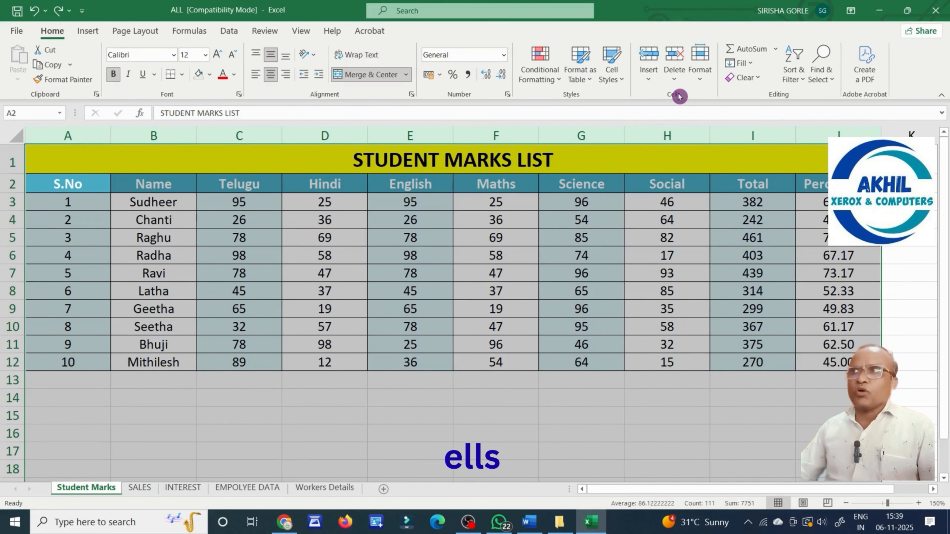
{"action": "left_click", "coordinate": [701, 83]}
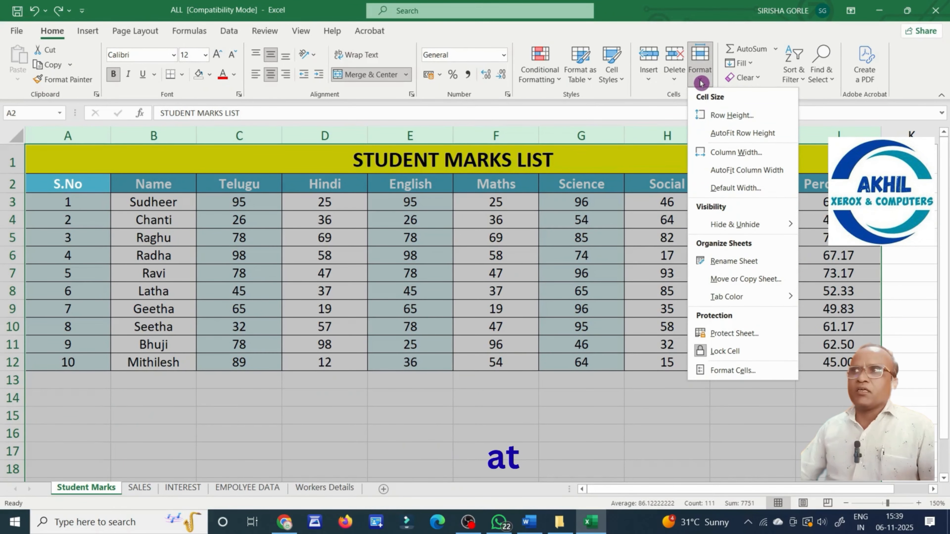
{"action": "left_click", "coordinate": [743, 175]}
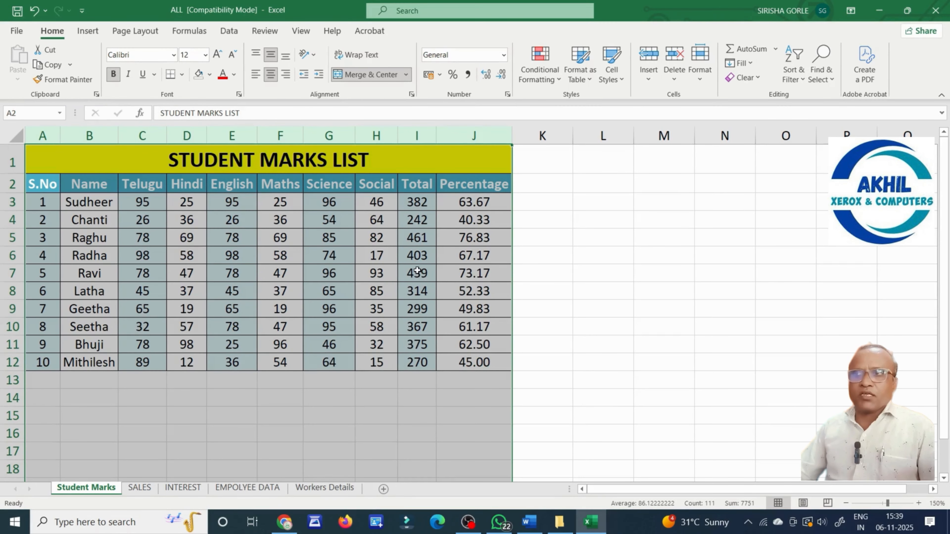
{"action": "left_click", "coordinate": [413, 258]}
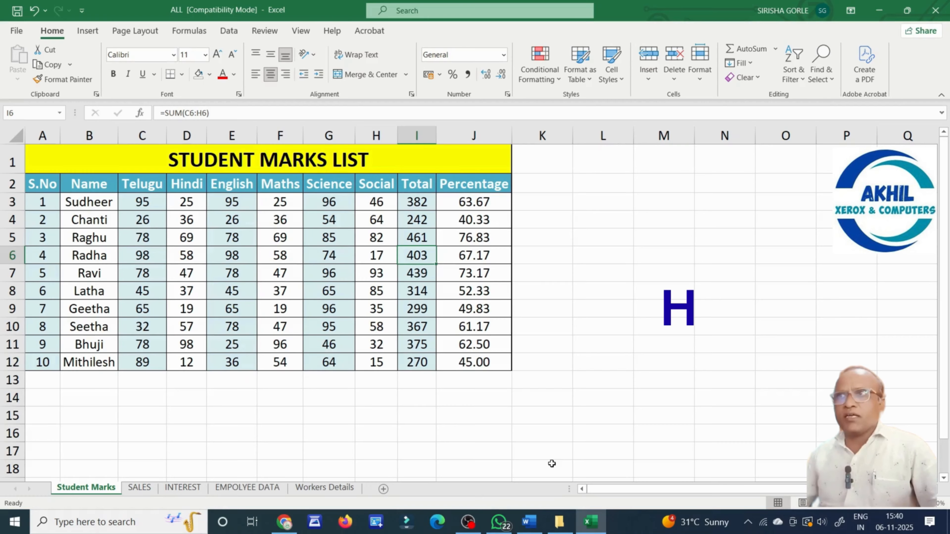
Hide rows 3 and 4 (Sudheer and Chanti) via Format > Hide & Unhide.
{"action": "left_click", "coordinate": [664, 362]}
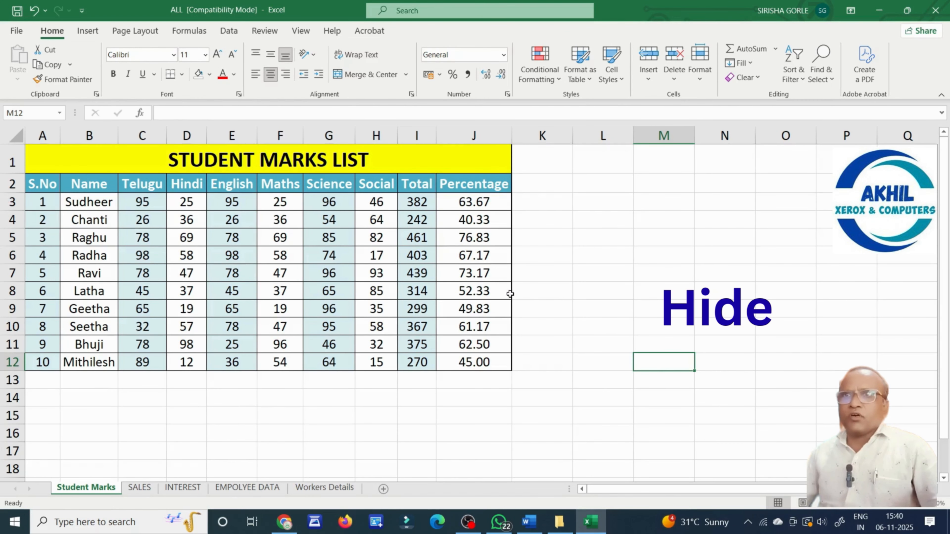
{"action": "left_click", "coordinate": [601, 291]}
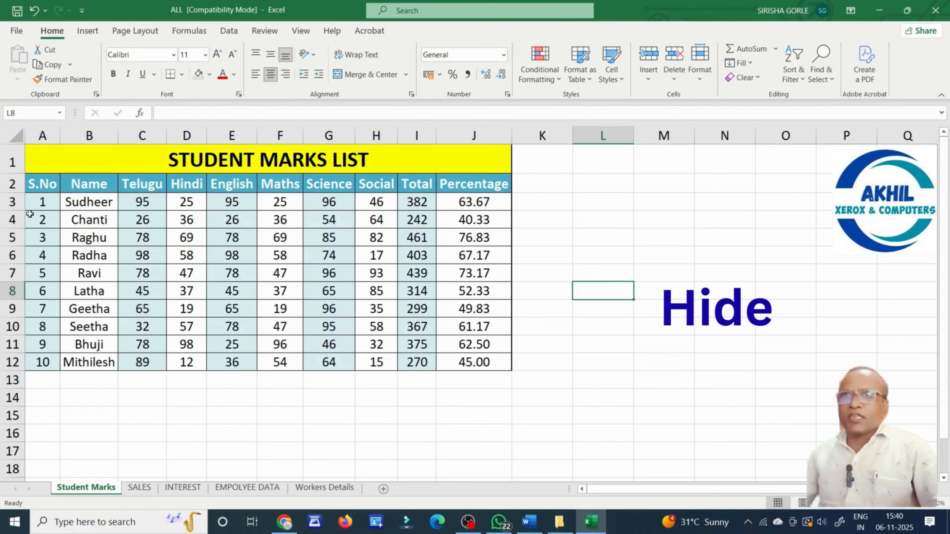
{"action": "left_click_drag", "start_coordinate": [11, 202], "coordinate": [9, 222]}
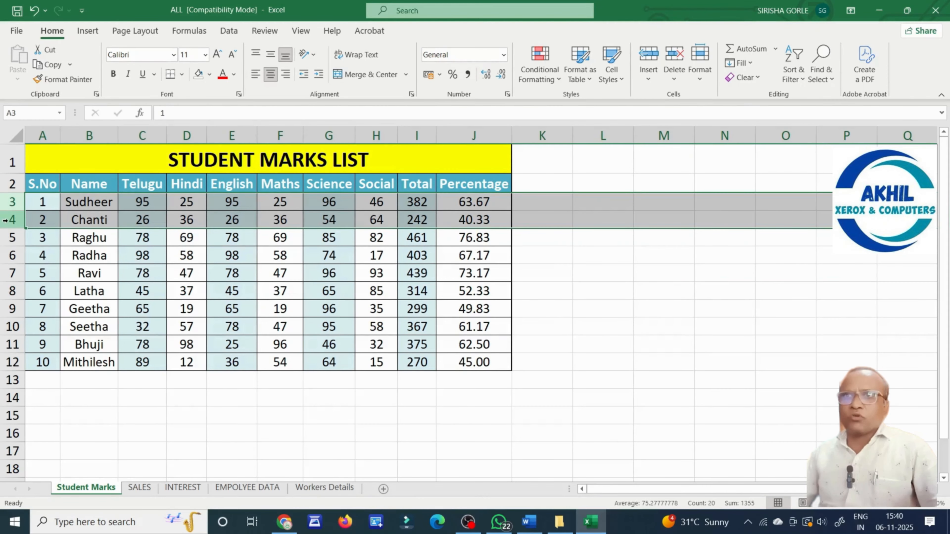
{"action": "left_click", "coordinate": [102, 254]}
{"action": "left_click_drag", "start_coordinate": [145, 200], "coordinate": [143, 217]}
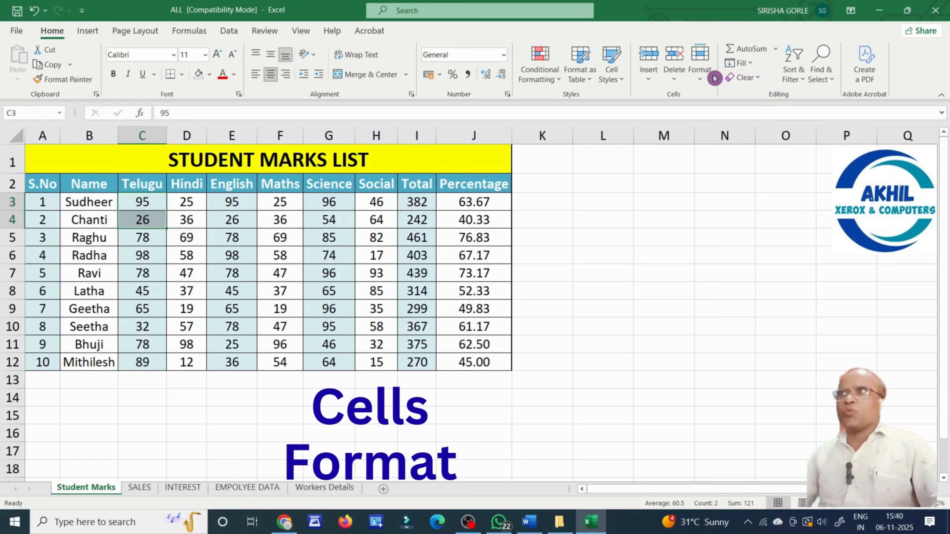
{"action": "left_click", "coordinate": [702, 82]}
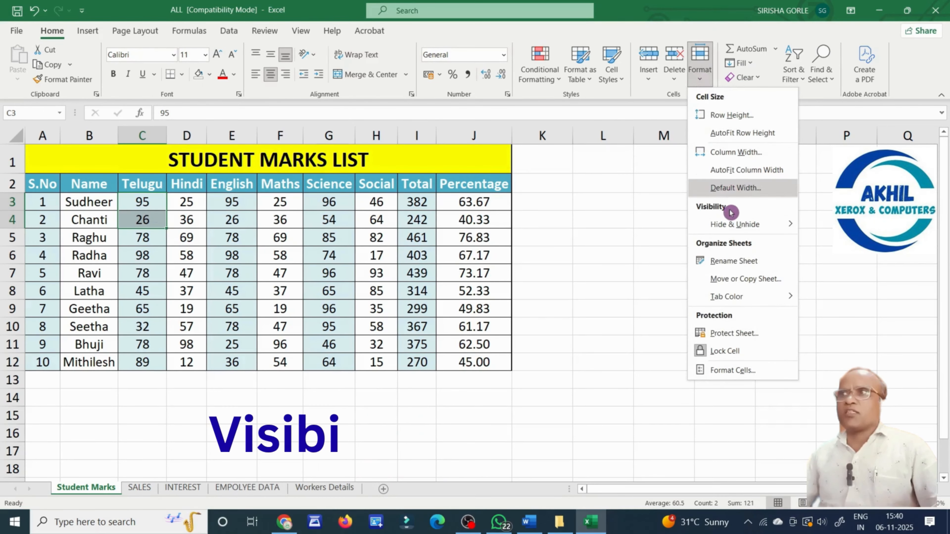
{"action": "mouse_move", "coordinate": [757, 233]}
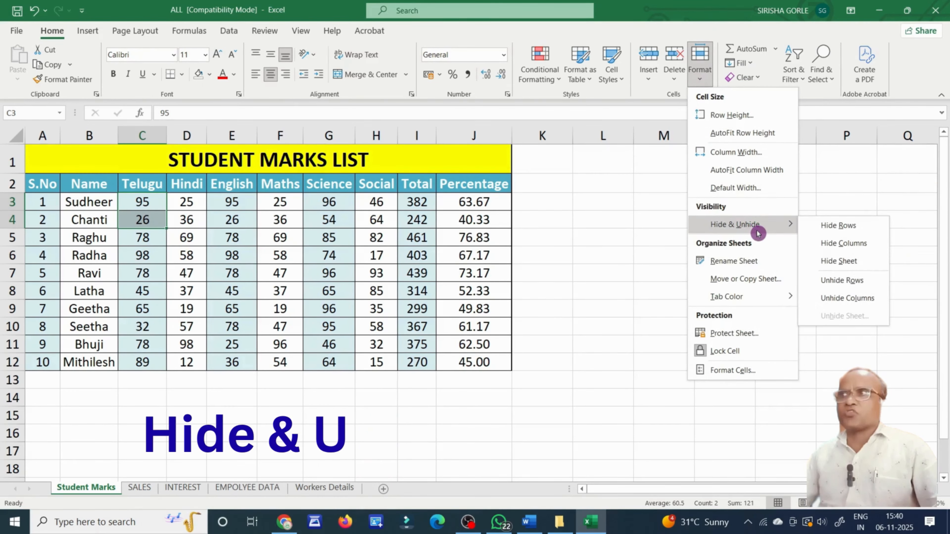
{"action": "left_click", "coordinate": [871, 231]}
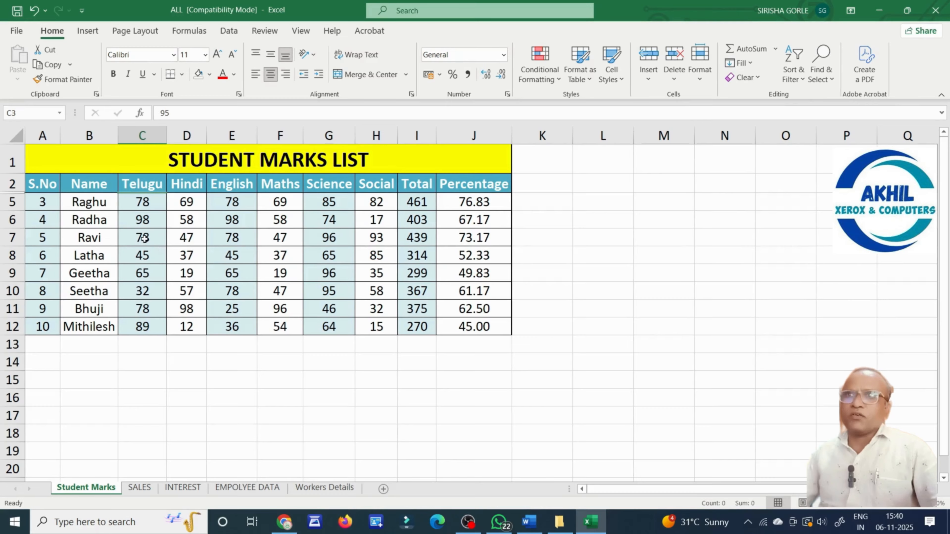
Select the S.No cells spanning the hidden rows and unhide rows 3 and 4.
{"action": "left_click", "coordinate": [94, 237]}
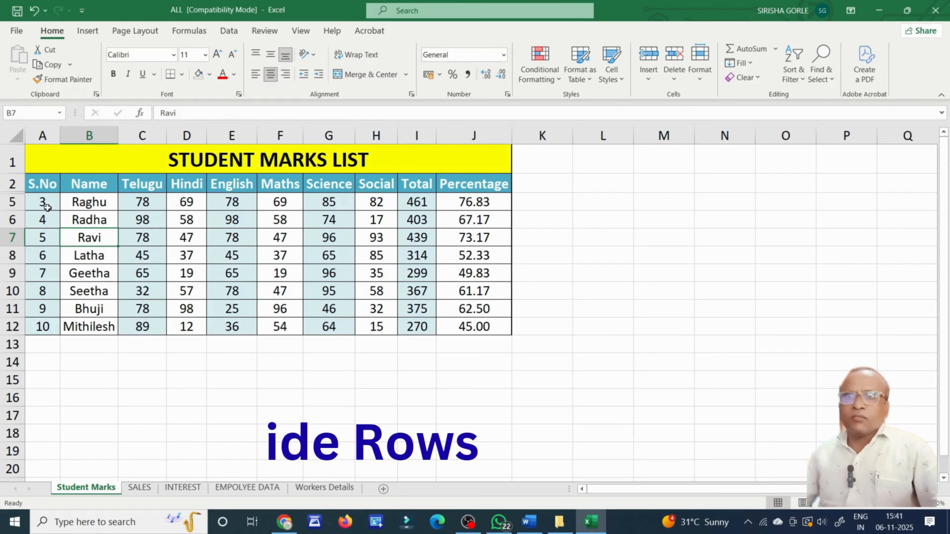
{"action": "left_click_drag", "start_coordinate": [42, 183], "coordinate": [41, 321]}
{"action": "left_click", "coordinate": [700, 67]}
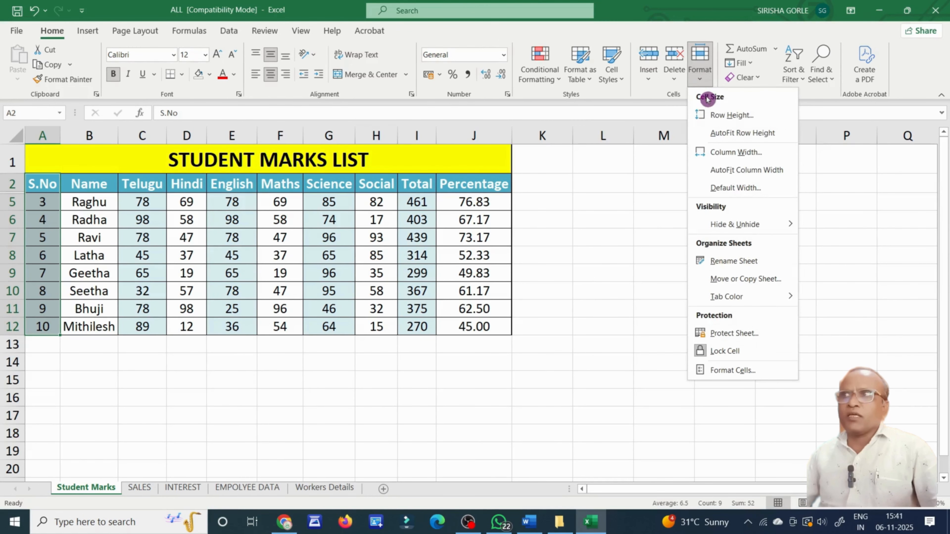
{"action": "mouse_move", "coordinate": [757, 224]}
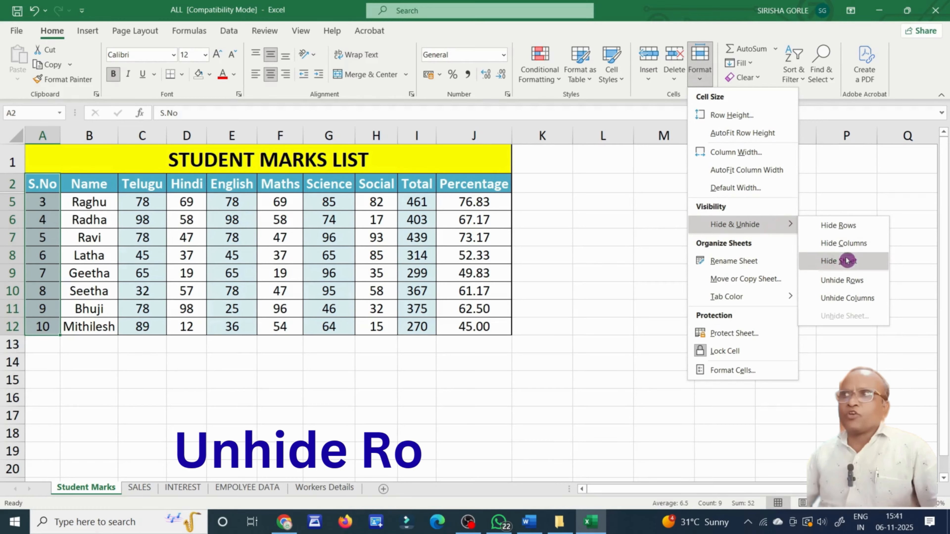
{"action": "left_click", "coordinate": [856, 281]}
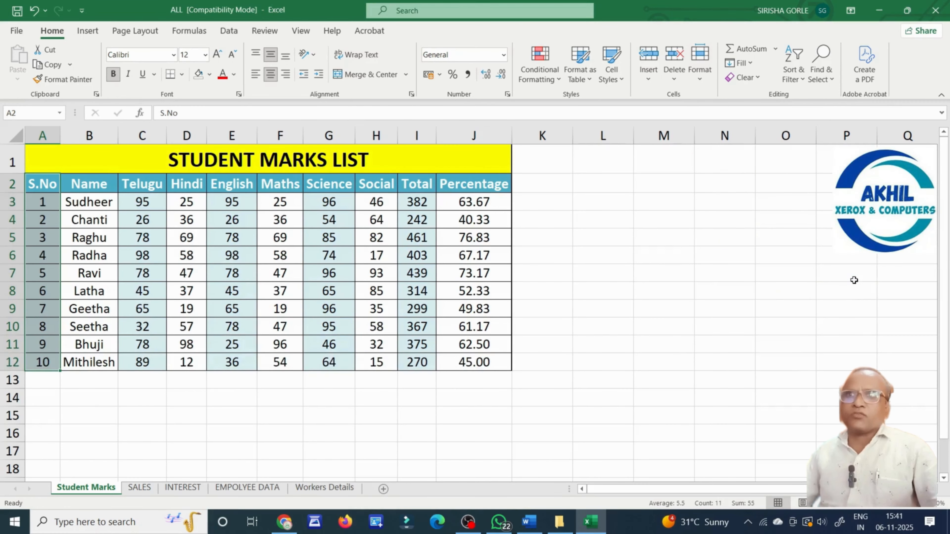
{"action": "left_click", "coordinate": [104, 237]}
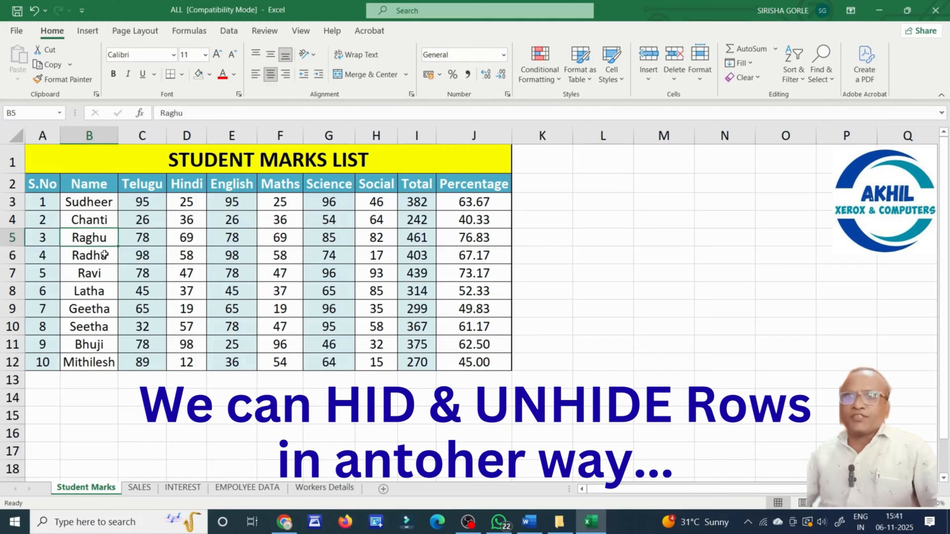
{"action": "left_click_drag", "start_coordinate": [12, 202], "coordinate": [12, 237]}
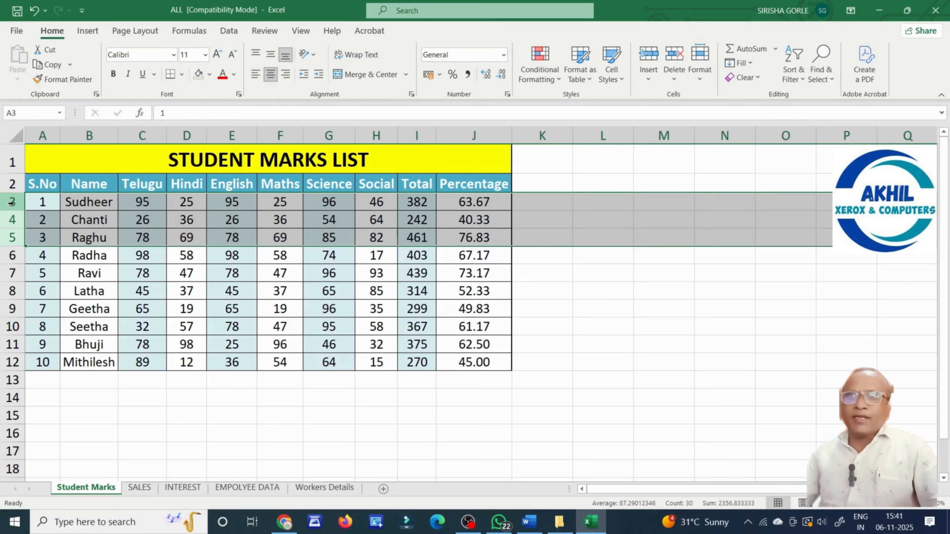
{"action": "right_click", "coordinate": [13, 224]}
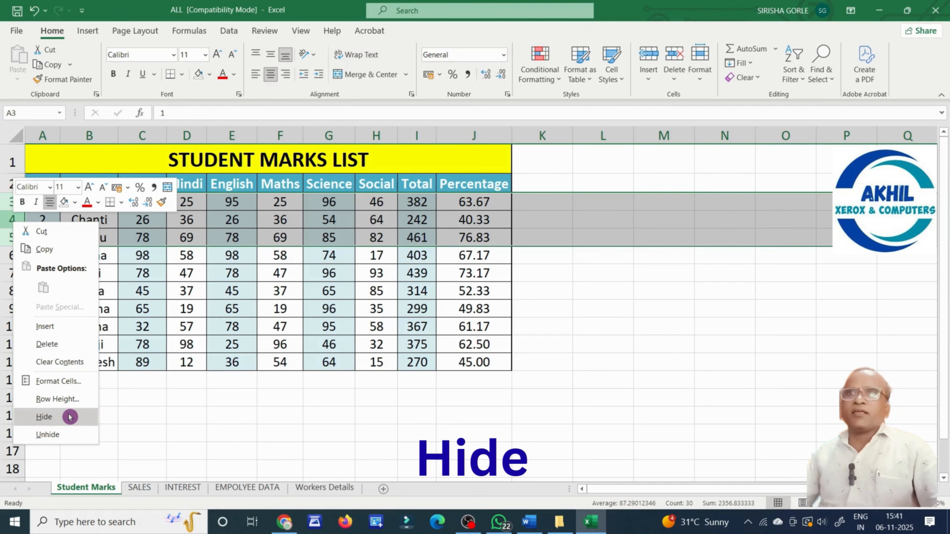
{"action": "left_click", "coordinate": [69, 417]}
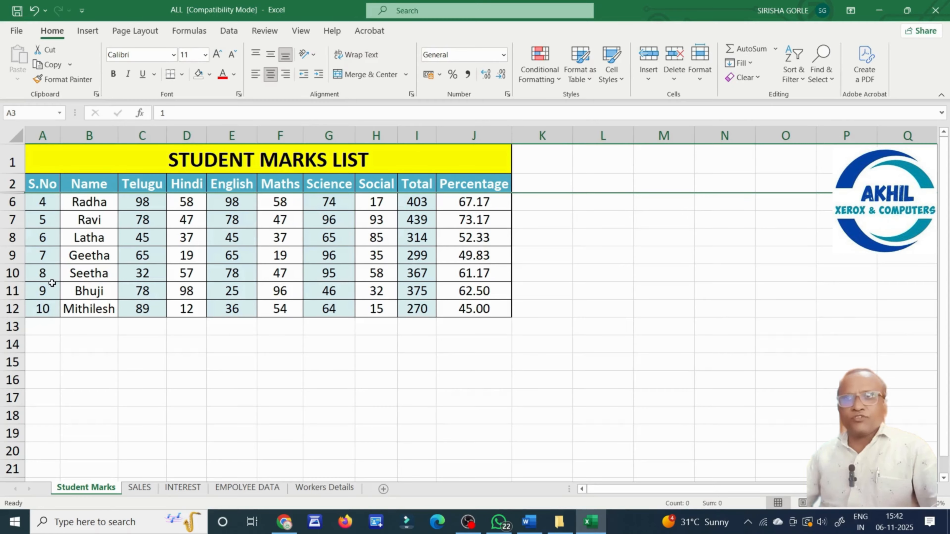
{"action": "left_click_drag", "start_coordinate": [12, 183], "coordinate": [9, 274]}
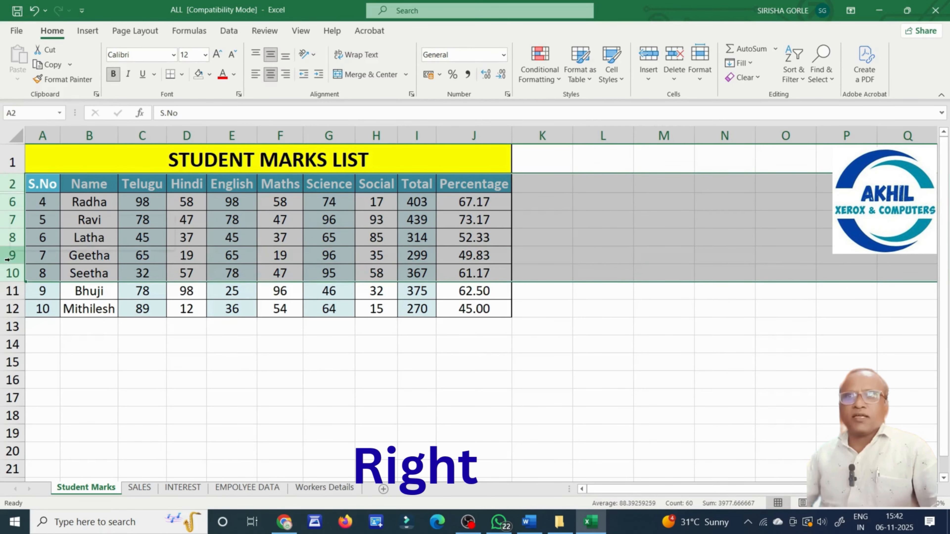
{"action": "right_click", "coordinate": [7, 259]}
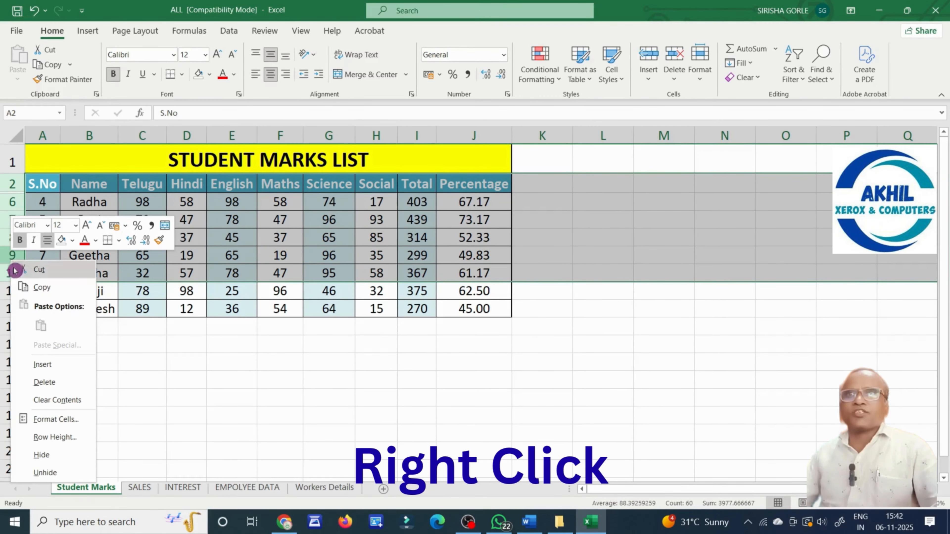
{"action": "left_click", "coordinate": [62, 479]}
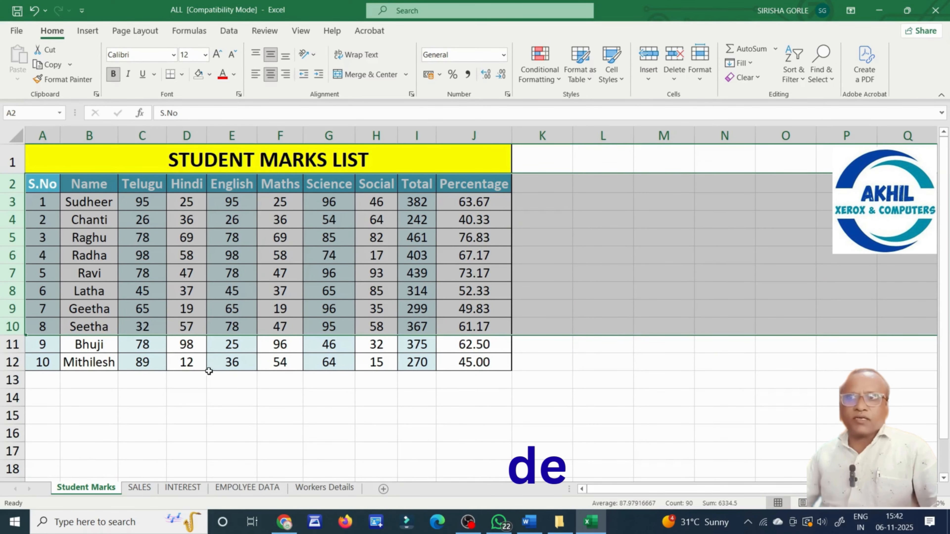
{"action": "left_click", "coordinate": [226, 344]}
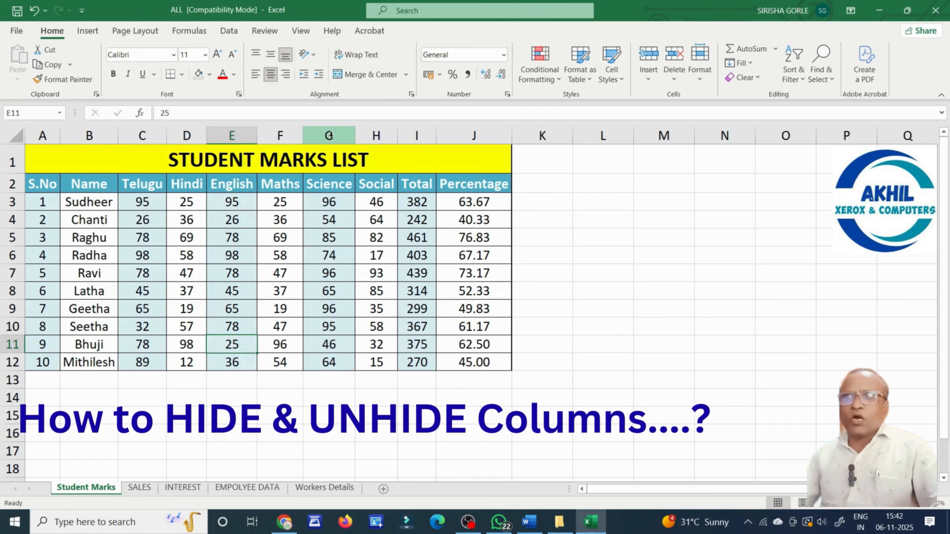
{"action": "left_click", "coordinate": [329, 136]}
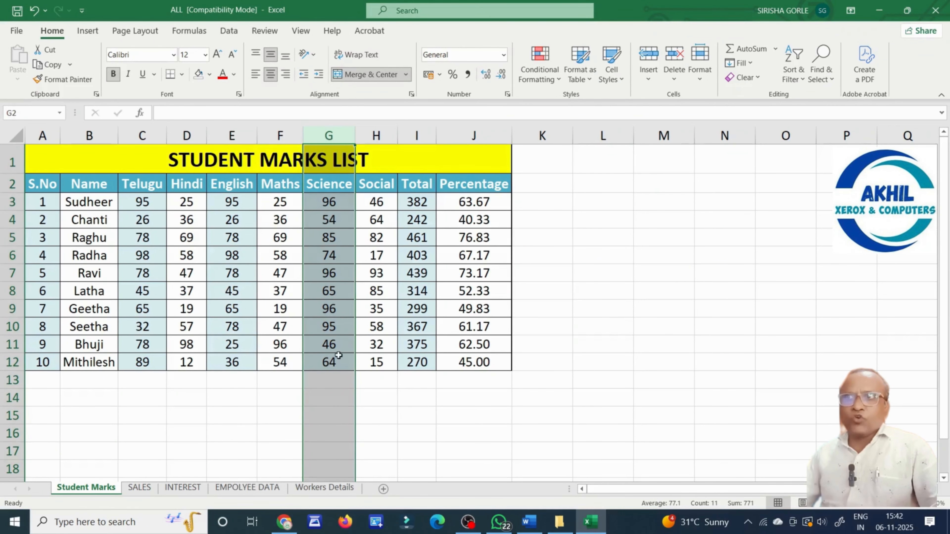
{"action": "left_click", "coordinate": [330, 225]}
{"action": "left_click", "coordinate": [329, 275]}
{"action": "left_click", "coordinate": [329, 239]}
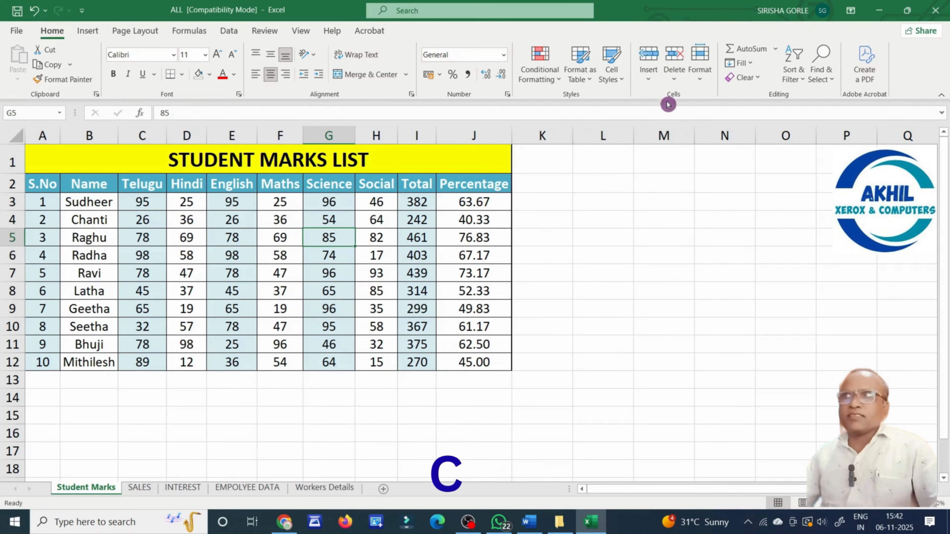
{"action": "left_click", "coordinate": [699, 69]}
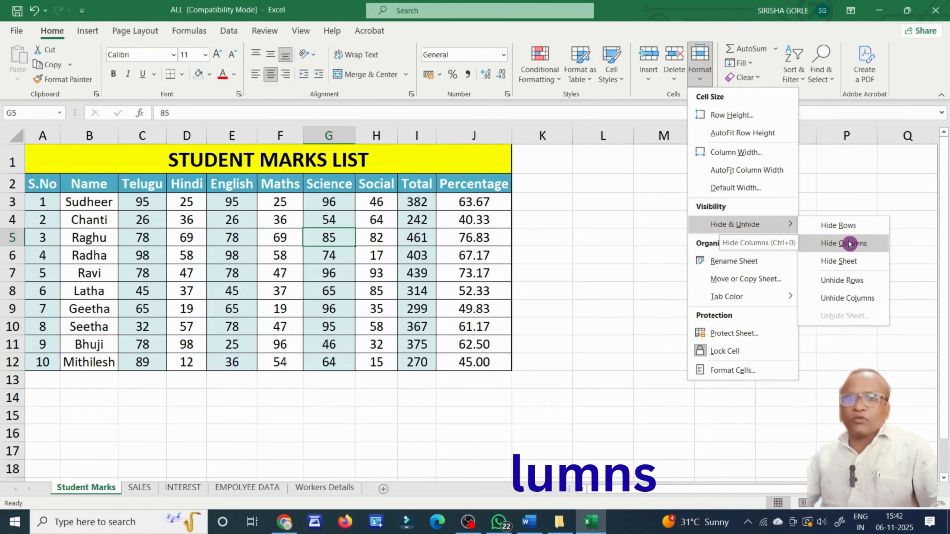
{"action": "left_click", "coordinate": [849, 243]}
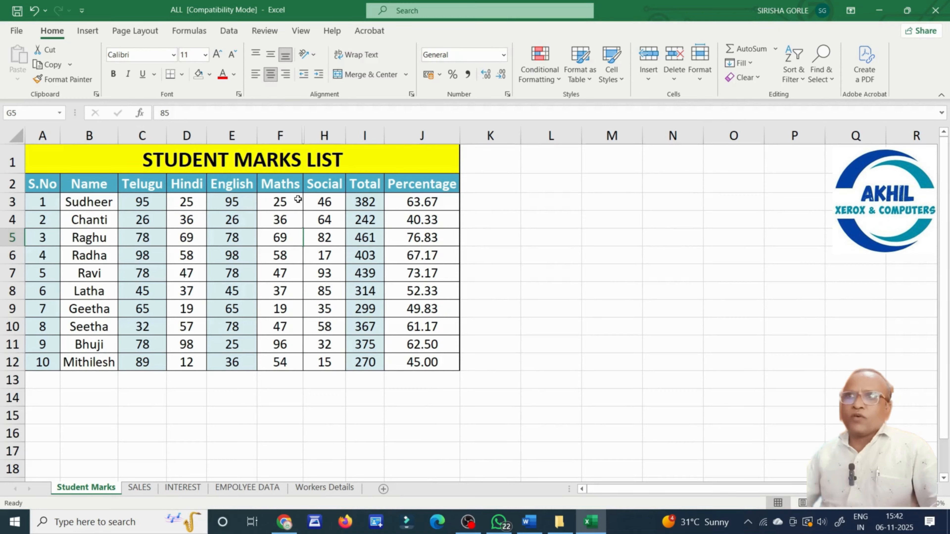
{"action": "left_click_drag", "start_coordinate": [274, 202], "coordinate": [324, 202]}
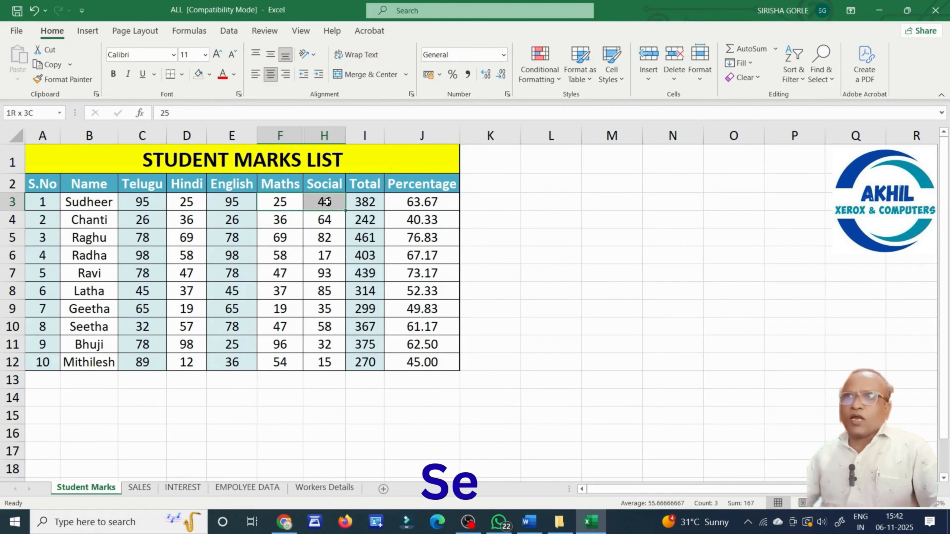
{"action": "left_click", "coordinate": [700, 73]}
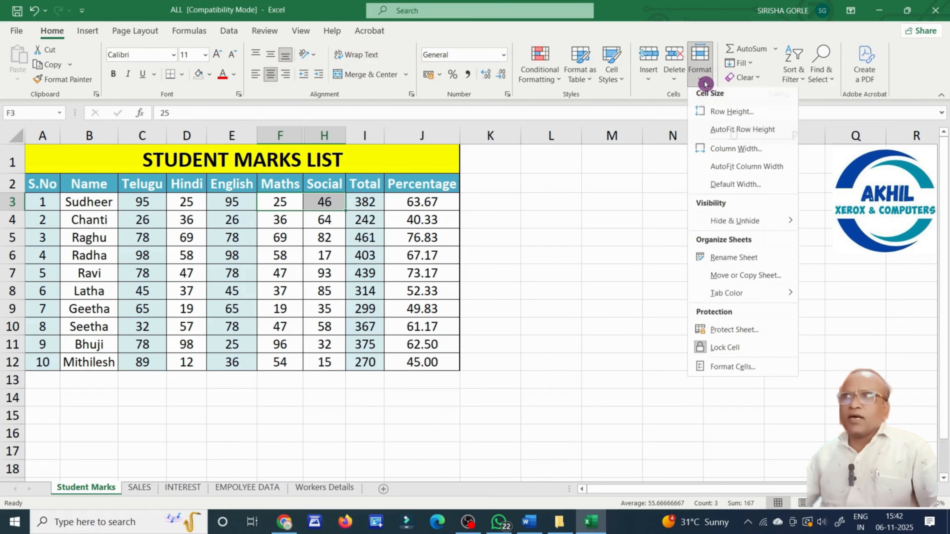
{"action": "mouse_move", "coordinate": [749, 225]}
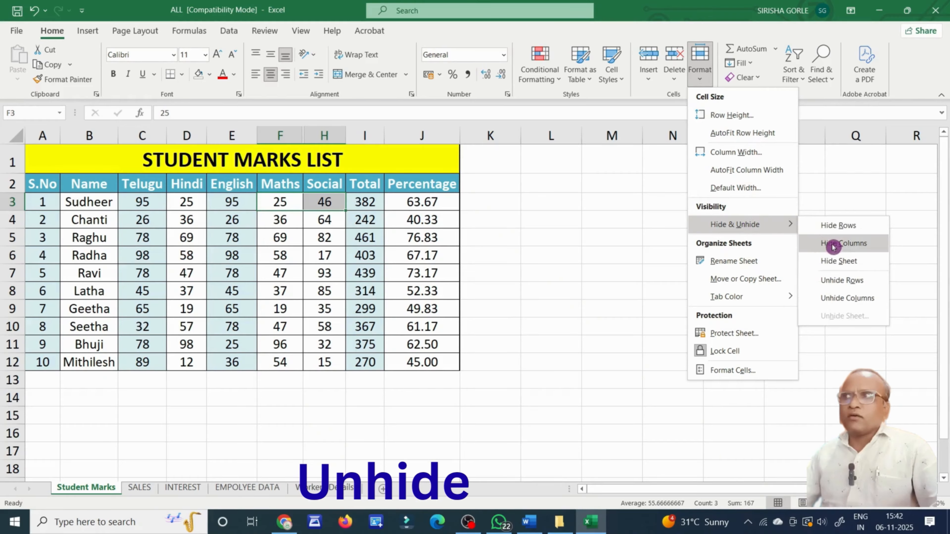
{"action": "left_click", "coordinate": [859, 299]}
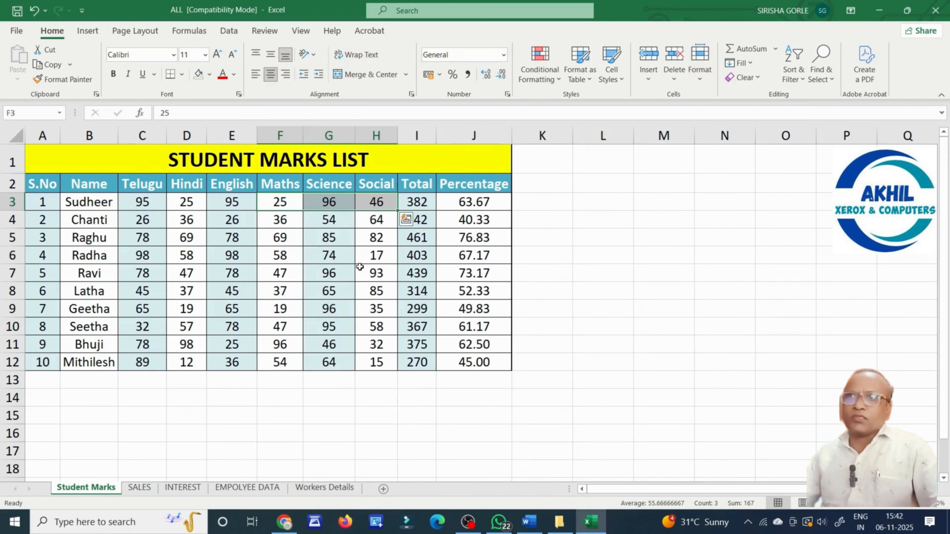
{"action": "left_click", "coordinate": [316, 264]}
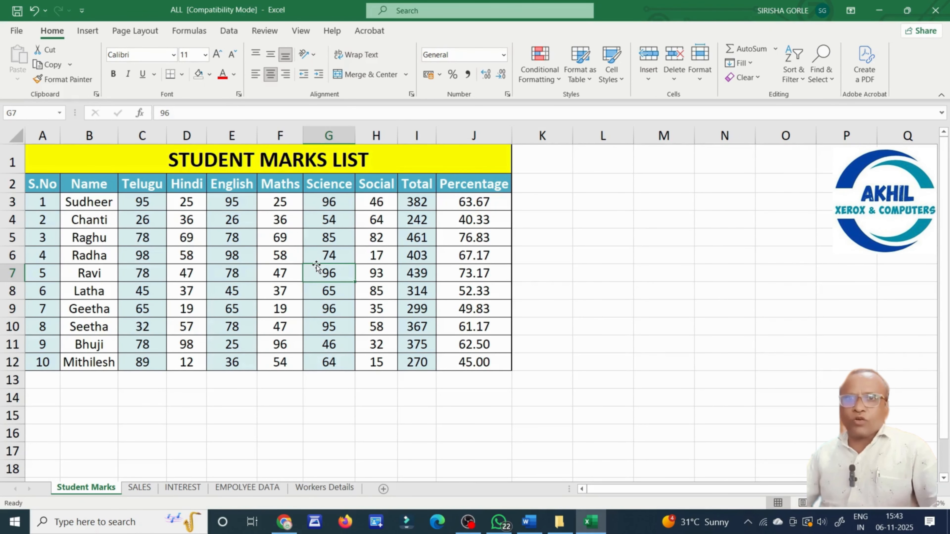
Select column headers H to J (Social, Total, Percentage) and hide them.
{"action": "left_click", "coordinate": [579, 229]}
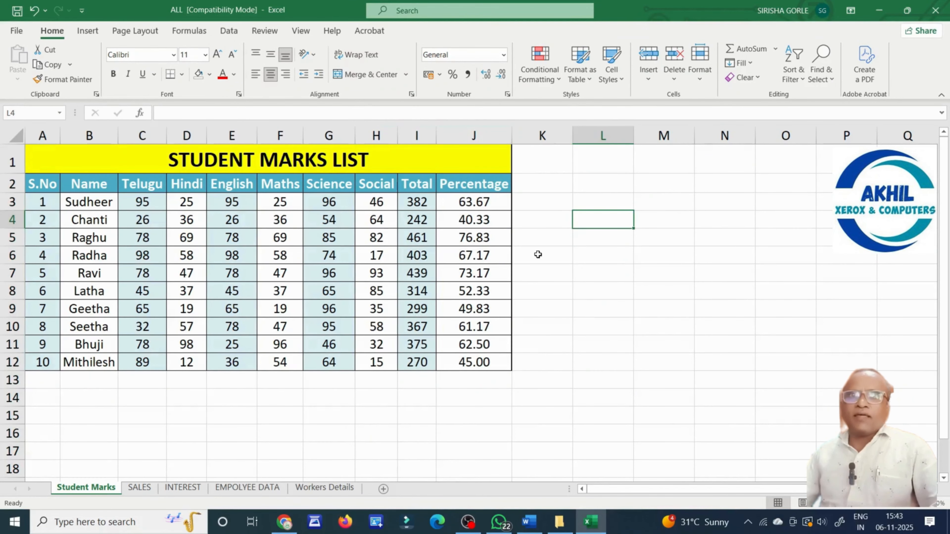
{"action": "left_click", "coordinate": [368, 135]}
{"action": "left_click_drag", "start_coordinate": [368, 135], "coordinate": [460, 138]}
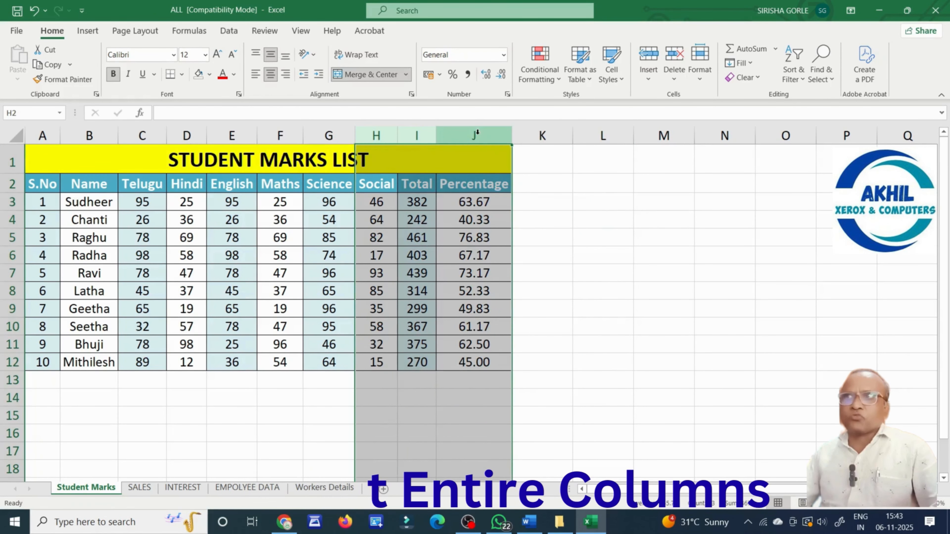
{"action": "right_click", "coordinate": [459, 140]}
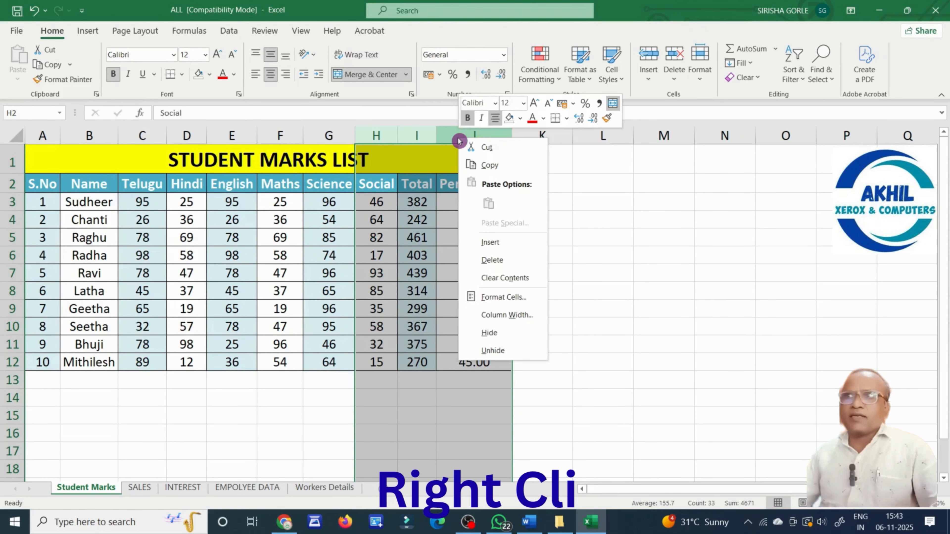
{"action": "left_click", "coordinate": [504, 338]}
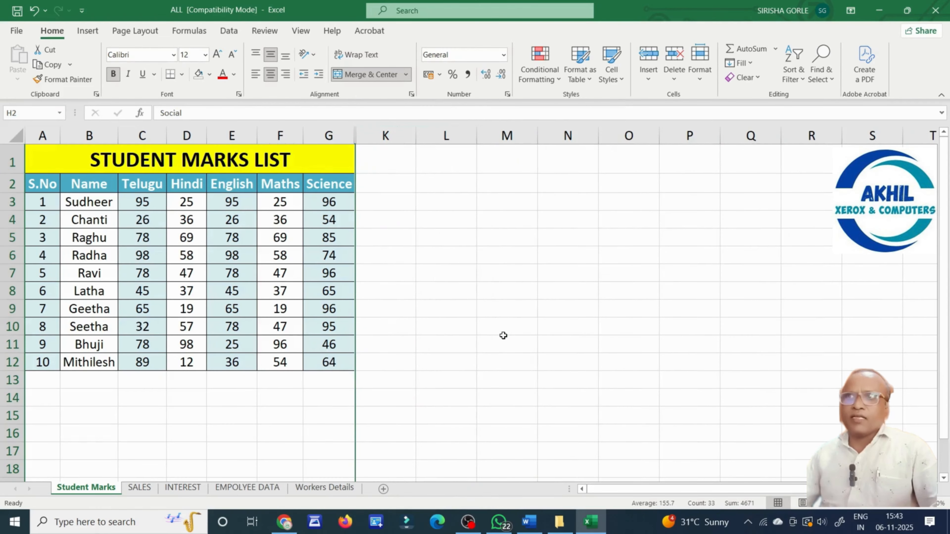
{"action": "left_click", "coordinate": [456, 308]}
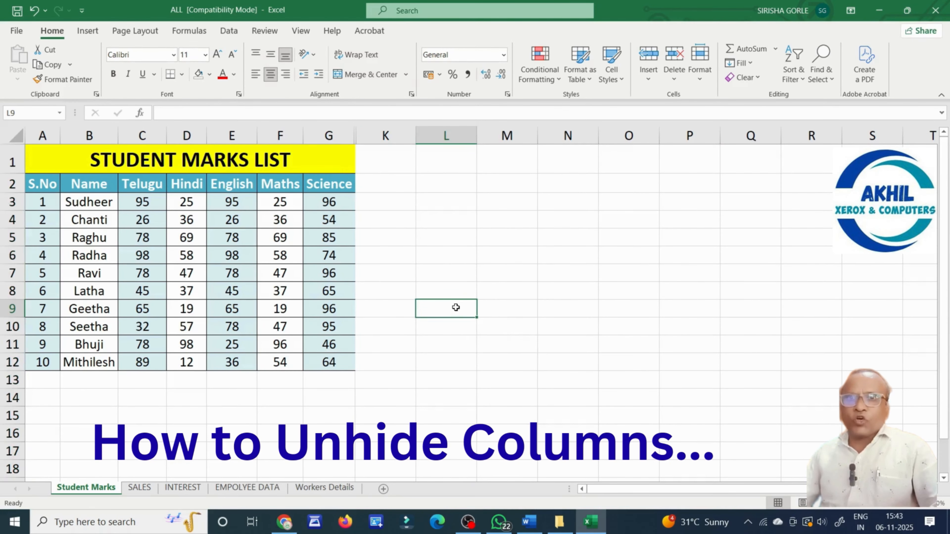
Unhide the hidden columns by selecting columns E to K and choosing Unhide.
{"action": "left_click_drag", "start_coordinate": [232, 135], "coordinate": [365, 138]}
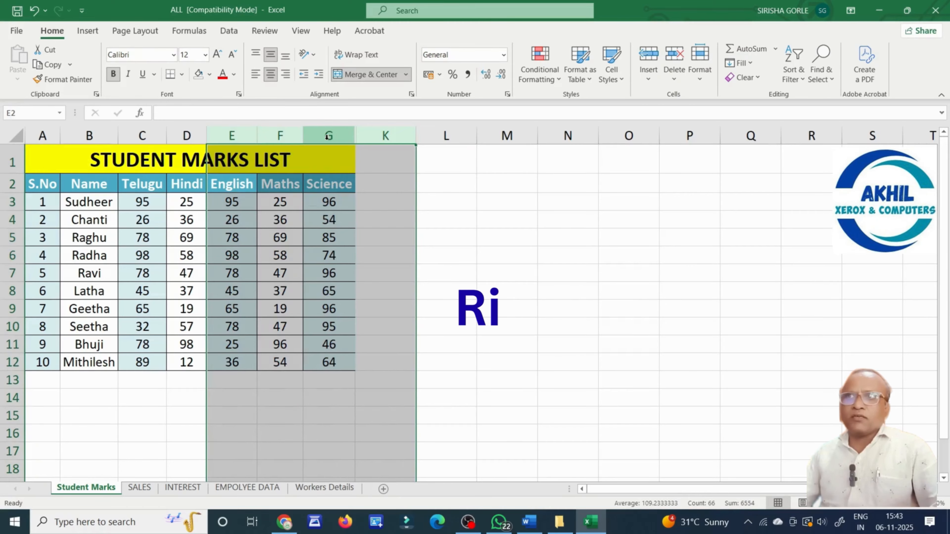
{"action": "right_click", "coordinate": [327, 142]}
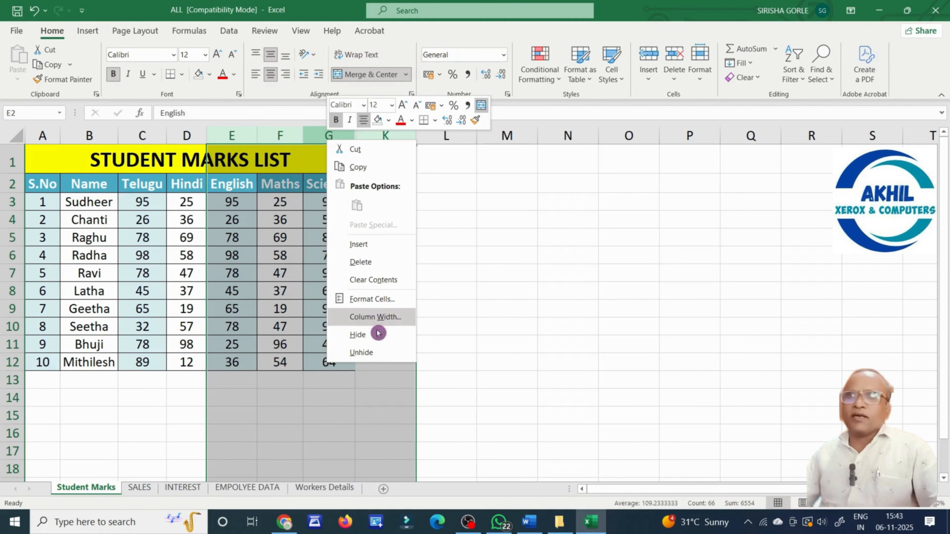
{"action": "left_click", "coordinate": [361, 352]}
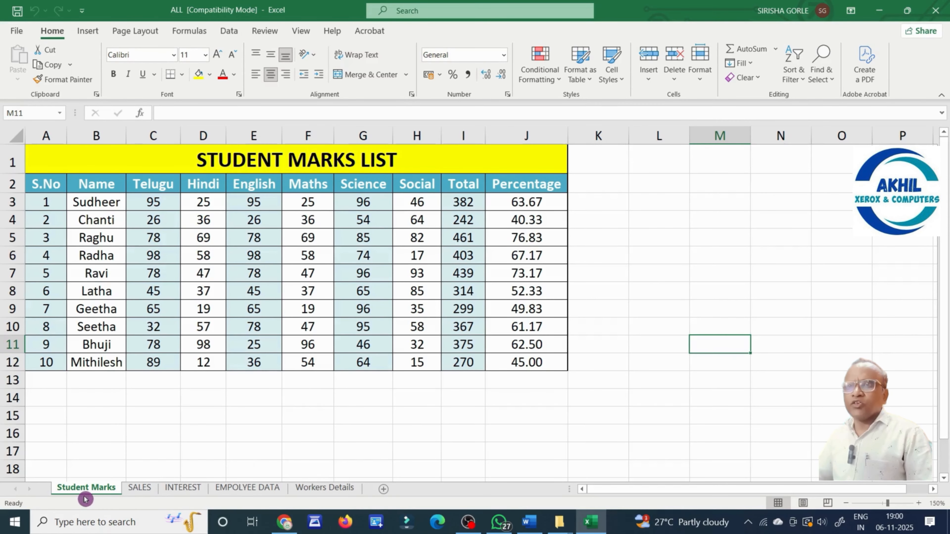
Cycle twice through SALES, INTEREST, EMPOLYEE DATA and Workers Details, ending on Student Marks.
{"action": "left_click", "coordinate": [141, 493]}
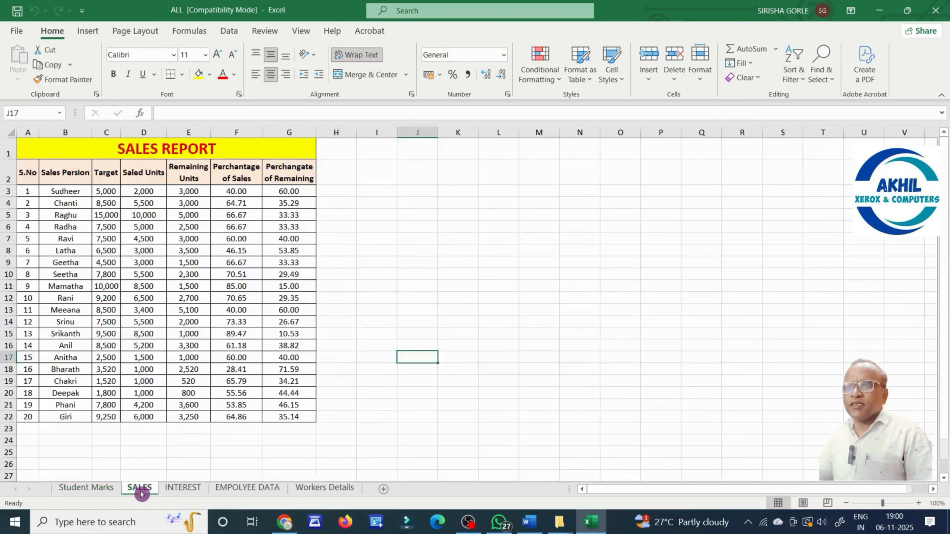
{"action": "left_click", "coordinate": [183, 493]}
{"action": "left_click", "coordinate": [249, 489]}
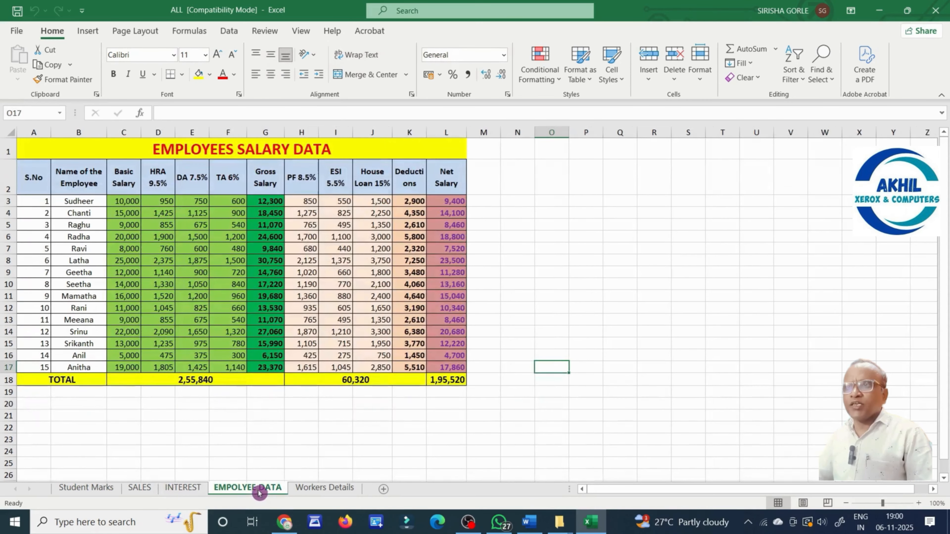
{"action": "left_click", "coordinate": [339, 493]}
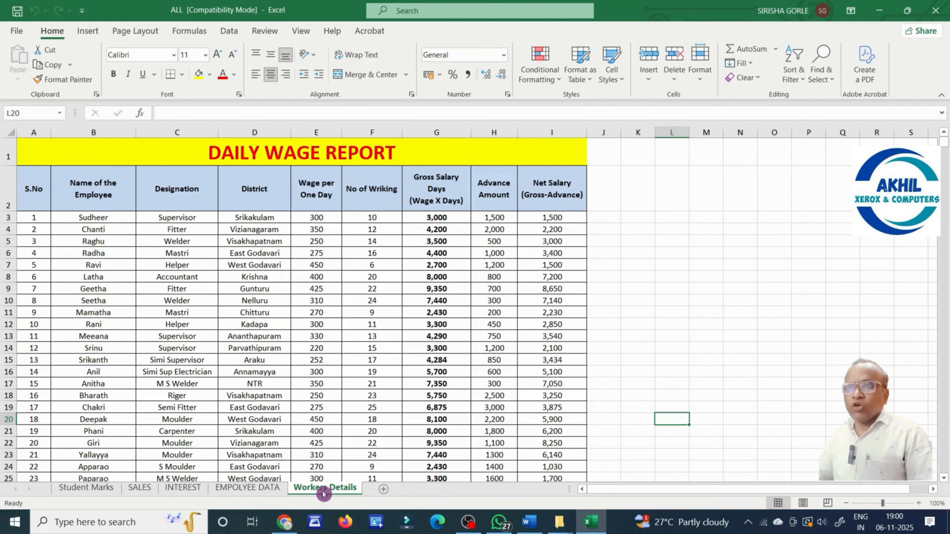
{"action": "left_click", "coordinate": [94, 490]}
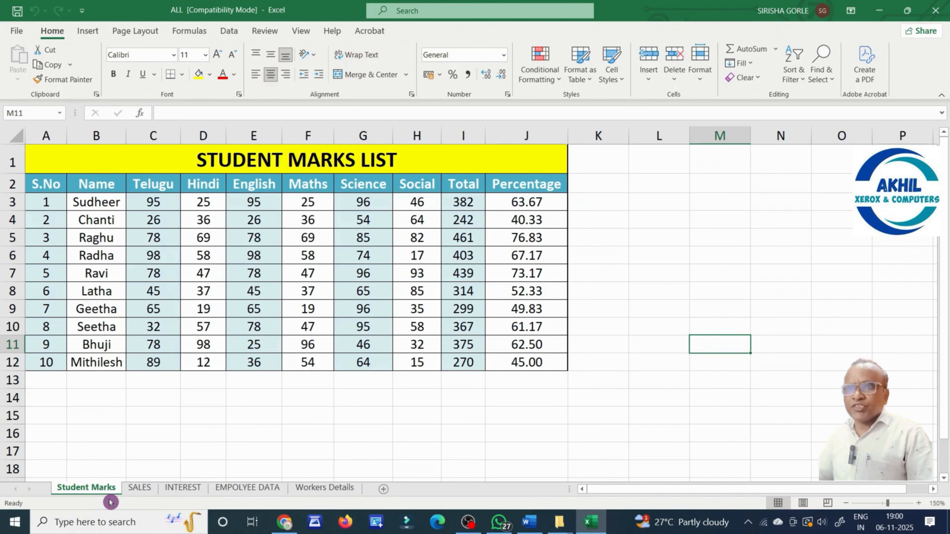
{"action": "left_click", "coordinate": [146, 491]}
{"action": "left_click", "coordinate": [183, 488]}
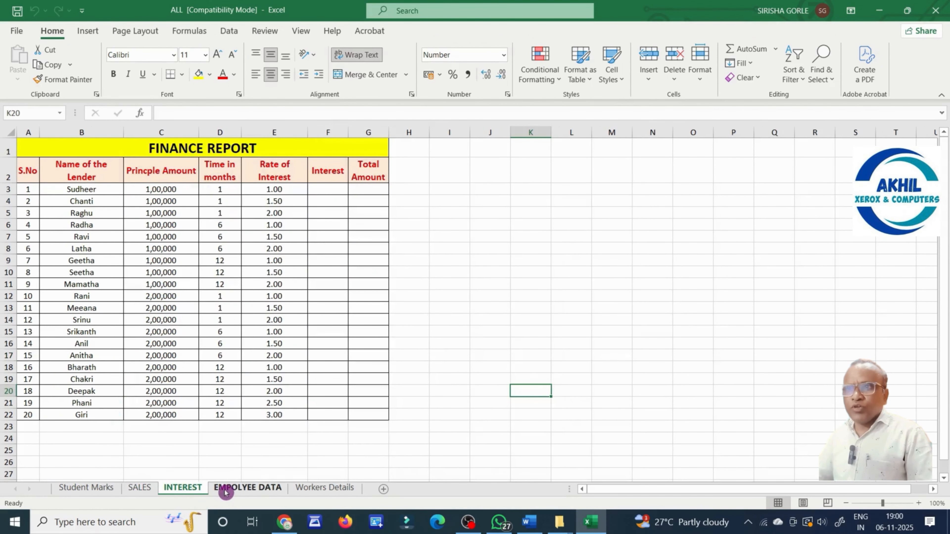
{"action": "left_click", "coordinate": [244, 489]}
{"action": "left_click", "coordinate": [305, 492]}
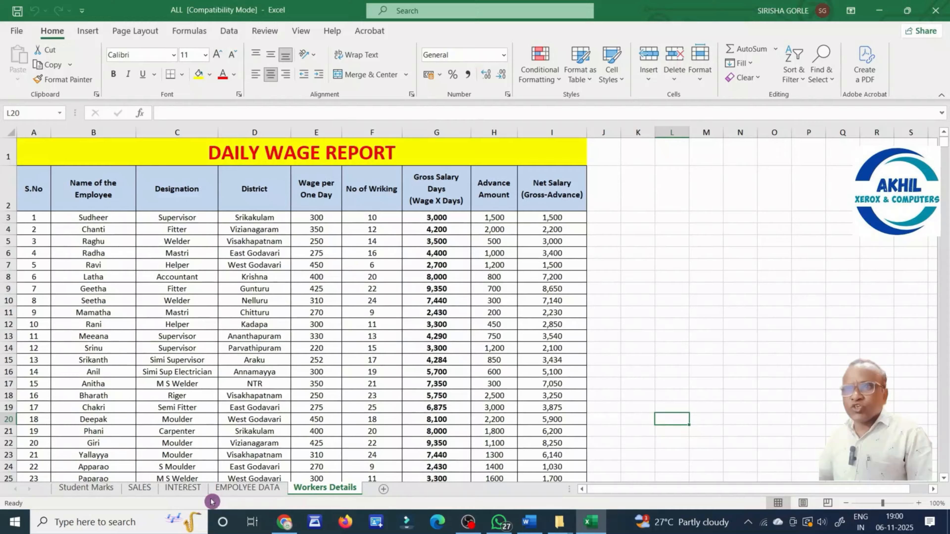
{"action": "left_click", "coordinate": [94, 491]}
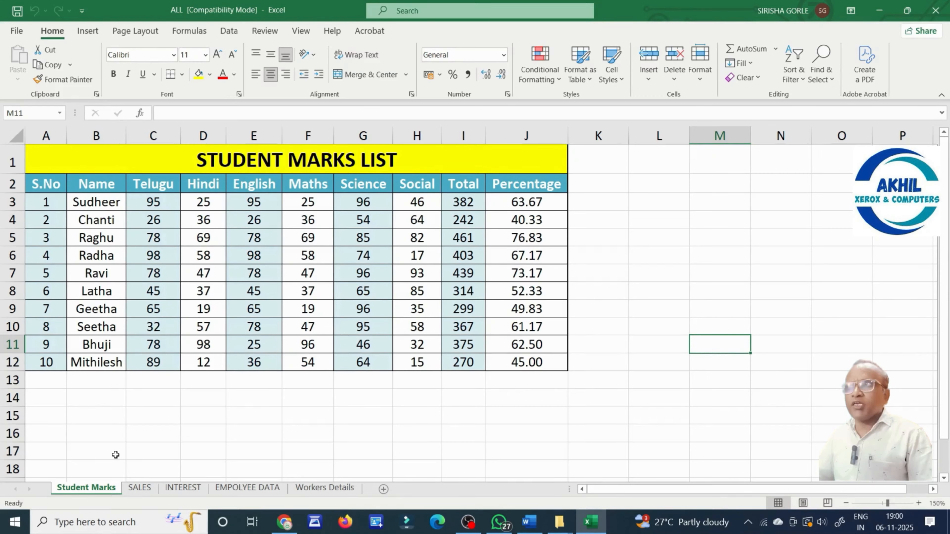
Rename the Student Marks tab to 'MARKS LIST' with Format > Rename Sheet.
{"action": "left_click", "coordinate": [48, 37]}
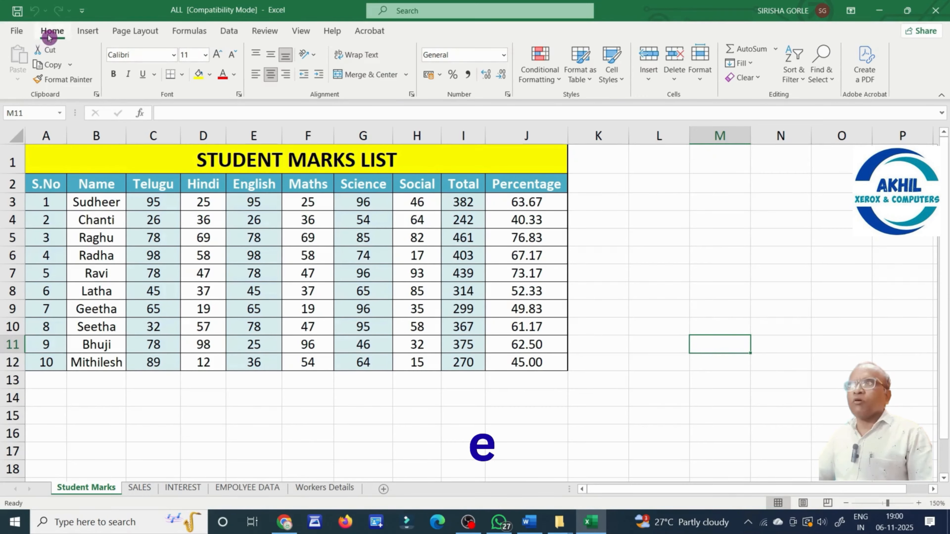
{"action": "left_click", "coordinate": [701, 81]}
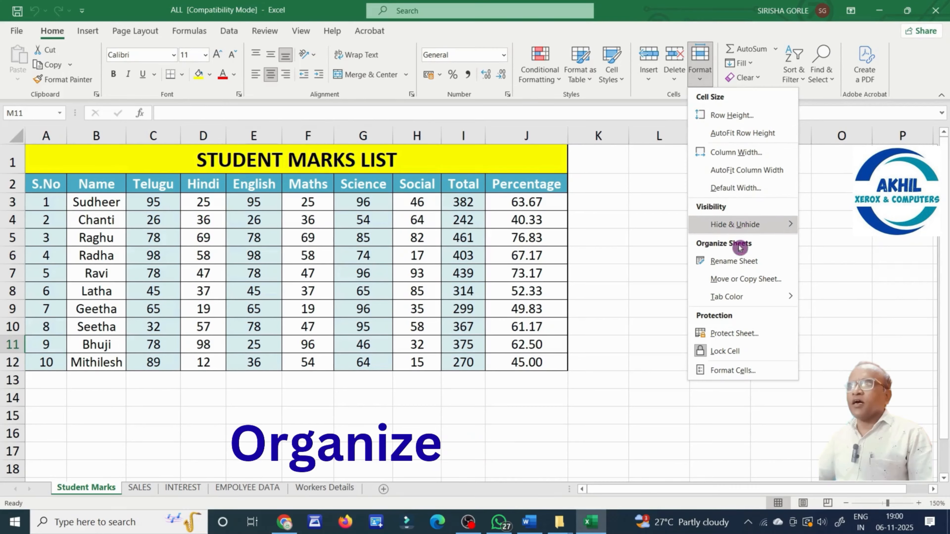
{"action": "left_click", "coordinate": [760, 261]}
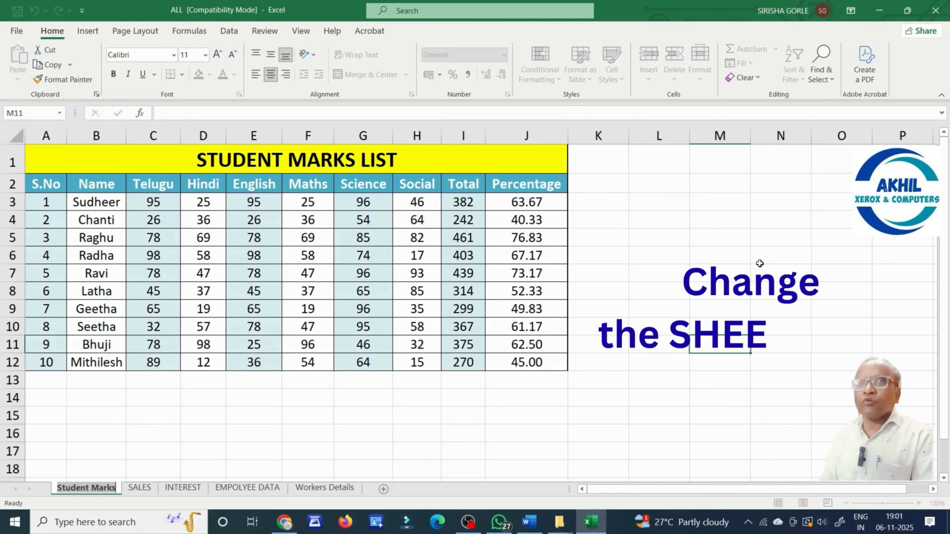
{"action": "type", "text": "MARKS"}
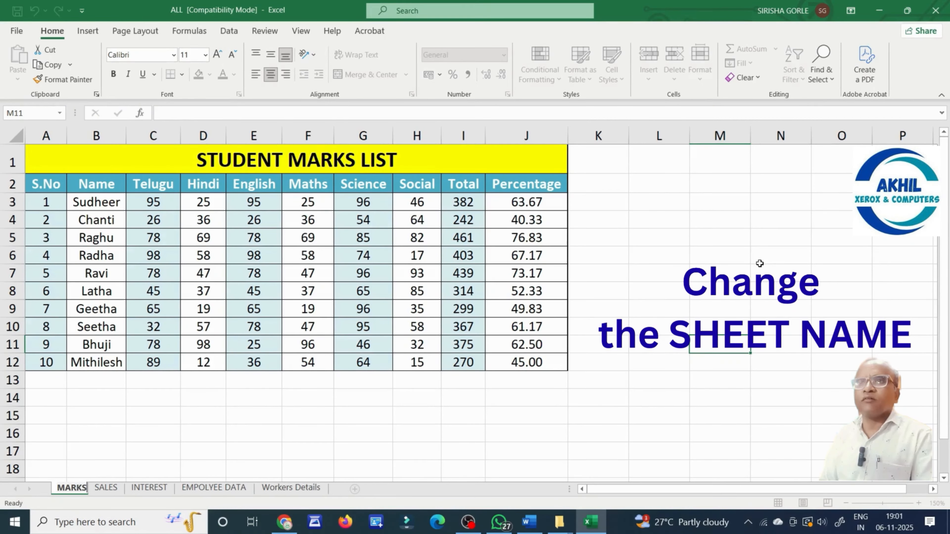
{"action": "type", "text": " LIST"}
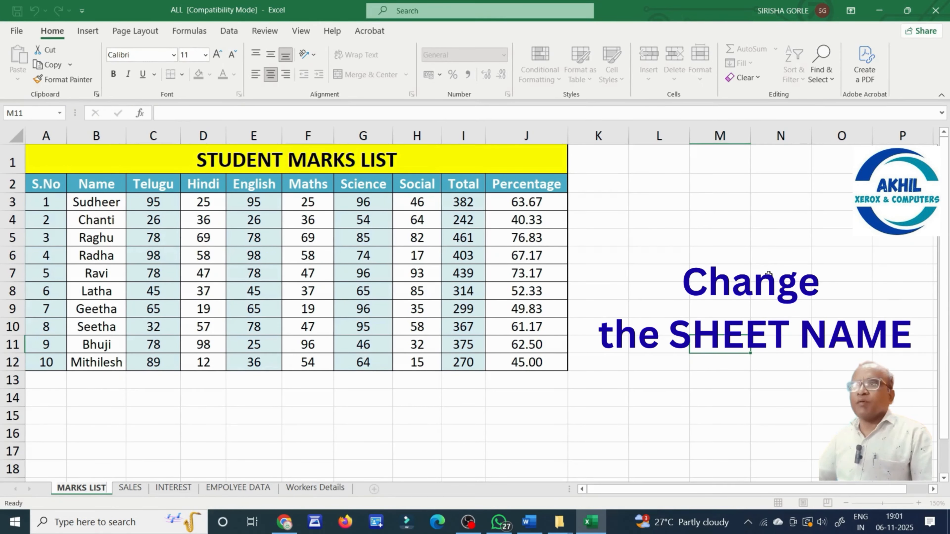
{"action": "left_click", "coordinate": [510, 416]}
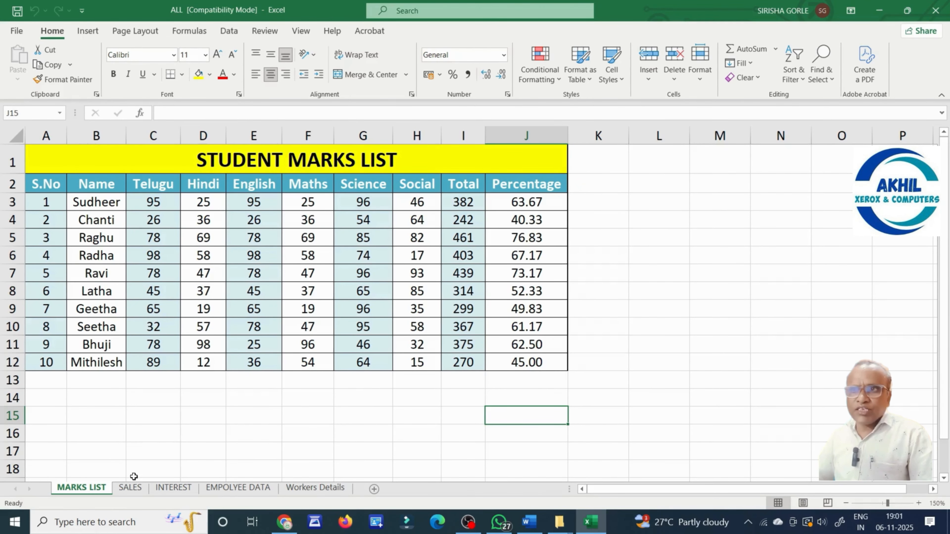
Rename the SALES tab to 'SALES DATA' from its right-click menu.
{"action": "left_click", "coordinate": [130, 487]}
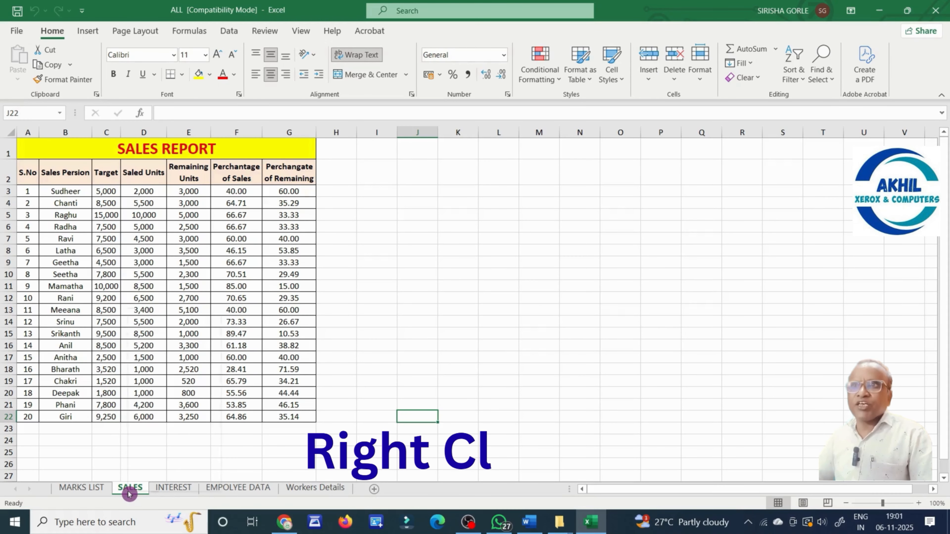
{"action": "right_click", "coordinate": [128, 492]}
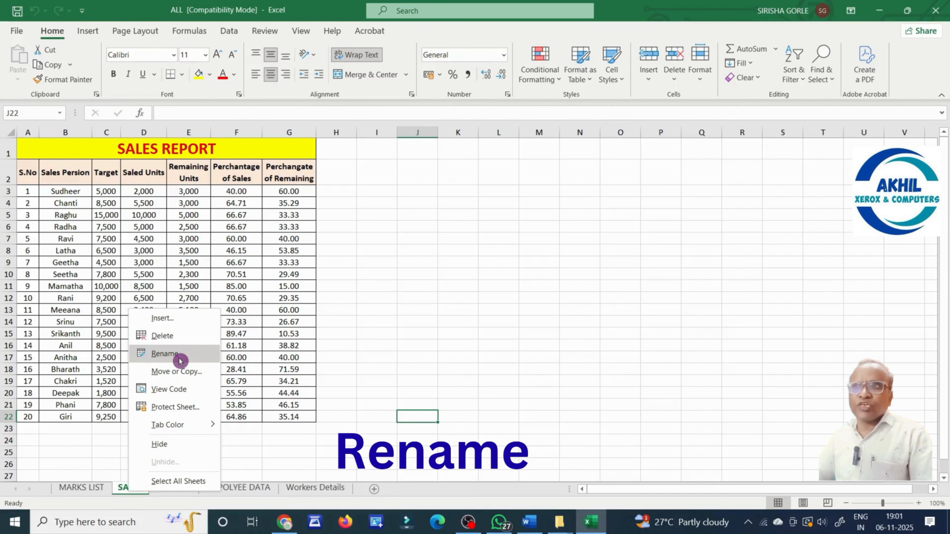
{"action": "left_click", "coordinate": [165, 354]}
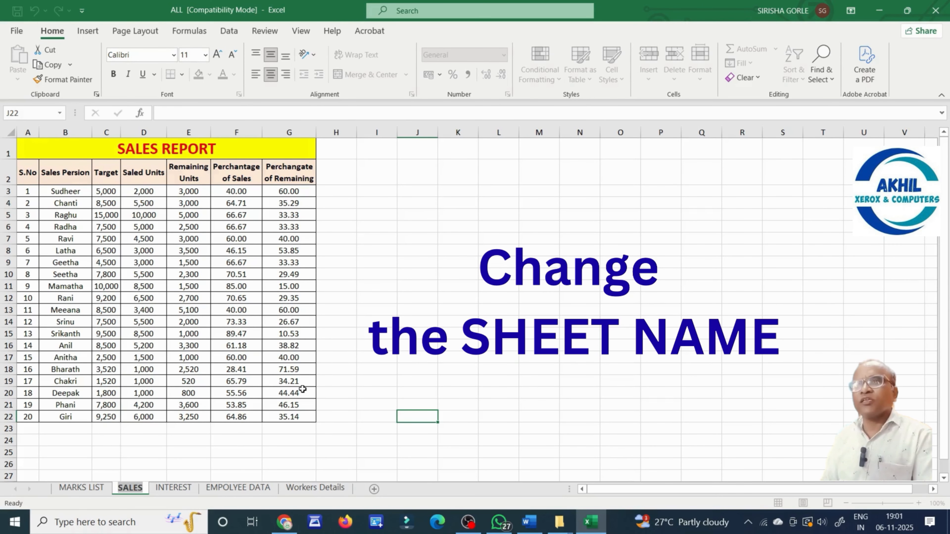
{"action": "type", "text": "SALES DATA"}
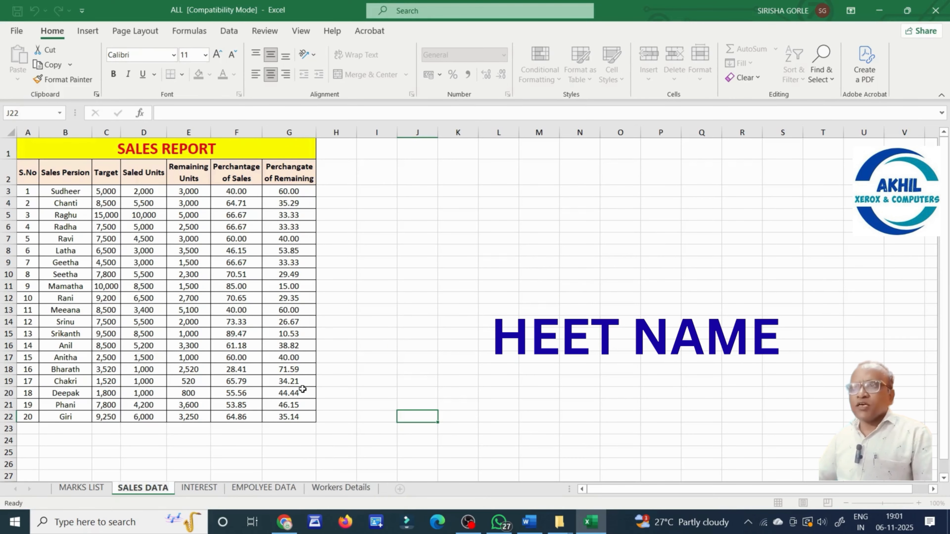
{"action": "left_click", "coordinate": [388, 332]}
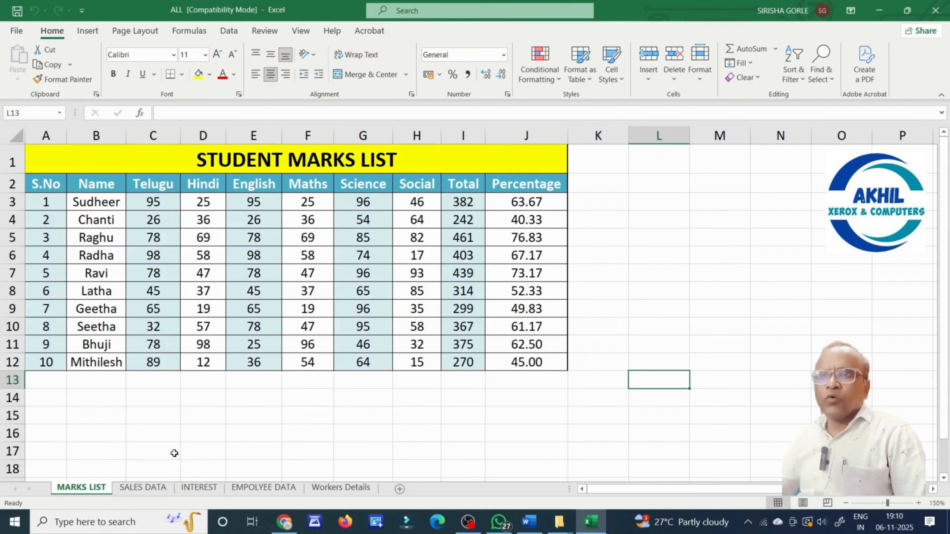
Copy MARKS LIST before Workers Details using Move or Copy with Create a copy ticked.
{"action": "left_click", "coordinate": [97, 495]}
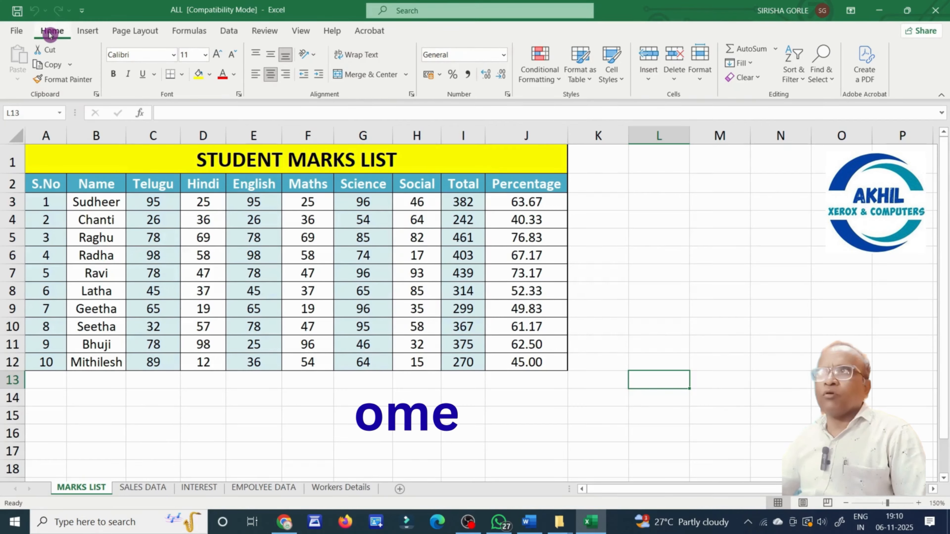
{"action": "left_click", "coordinate": [702, 83]}
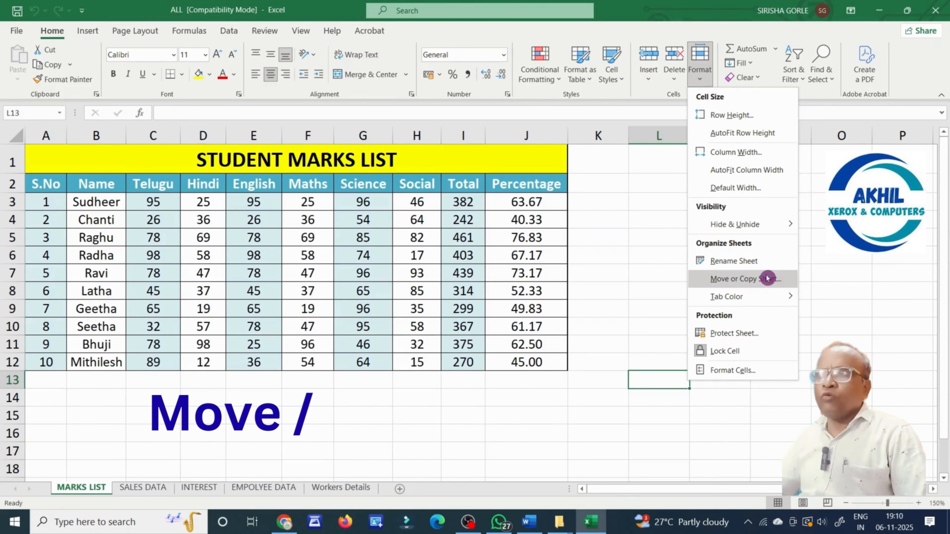
{"action": "left_click", "coordinate": [768, 281]}
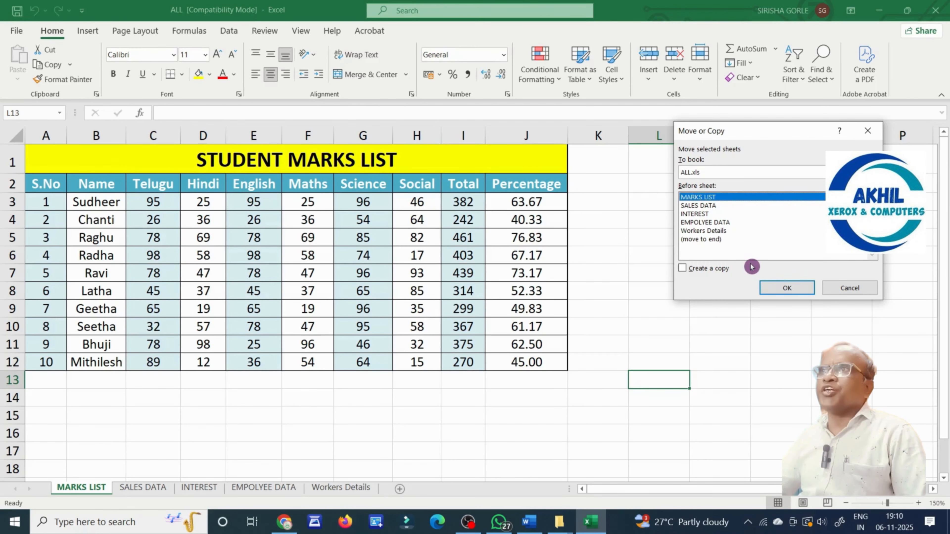
{"action": "left_click", "coordinate": [720, 231]}
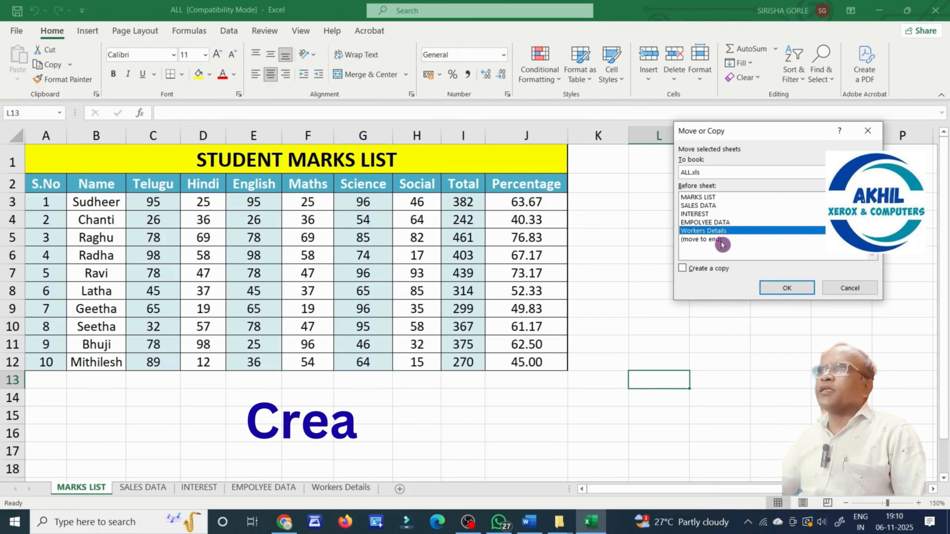
{"action": "left_click", "coordinate": [683, 268]}
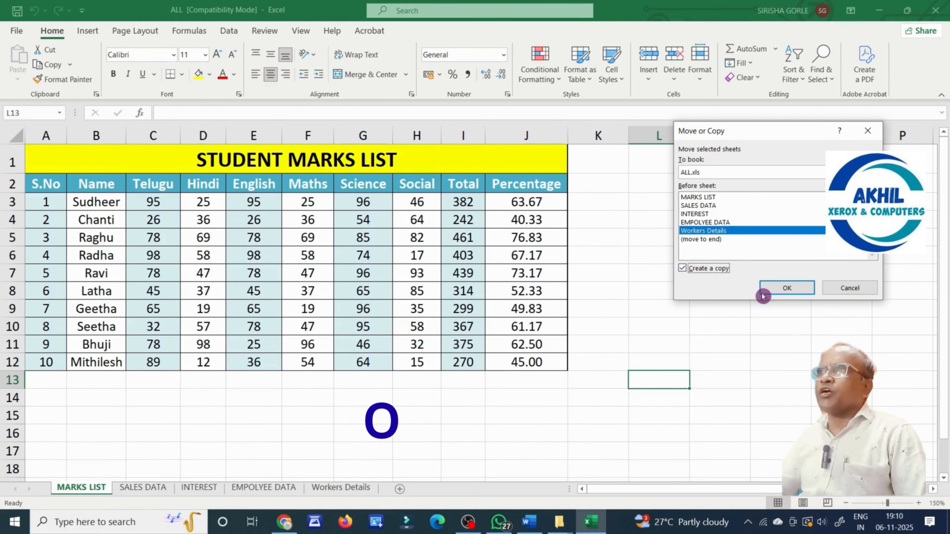
{"action": "left_click", "coordinate": [780, 288]}
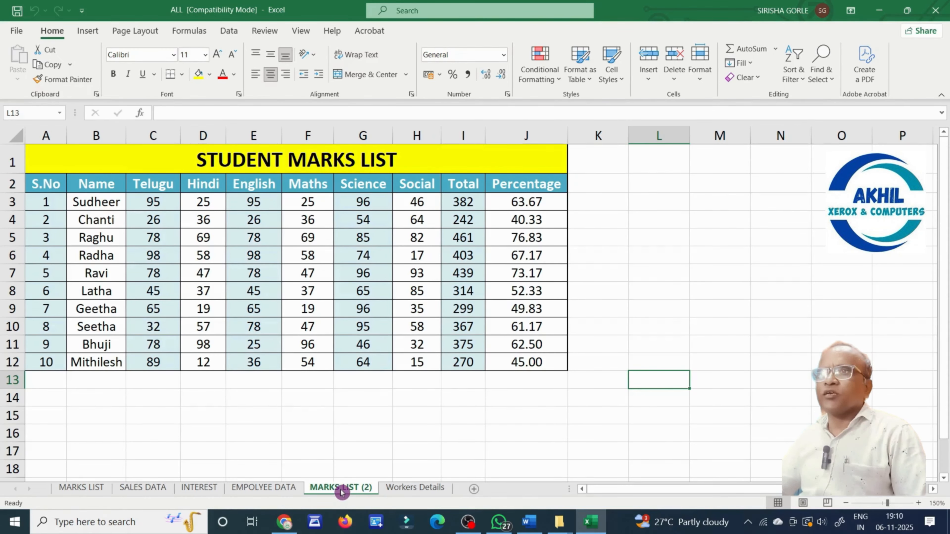
Compare the original MARKS LIST with the new MARKS LIST (2) copy.
{"action": "left_click", "coordinate": [88, 492]}
{"action": "left_click", "coordinate": [329, 492]}
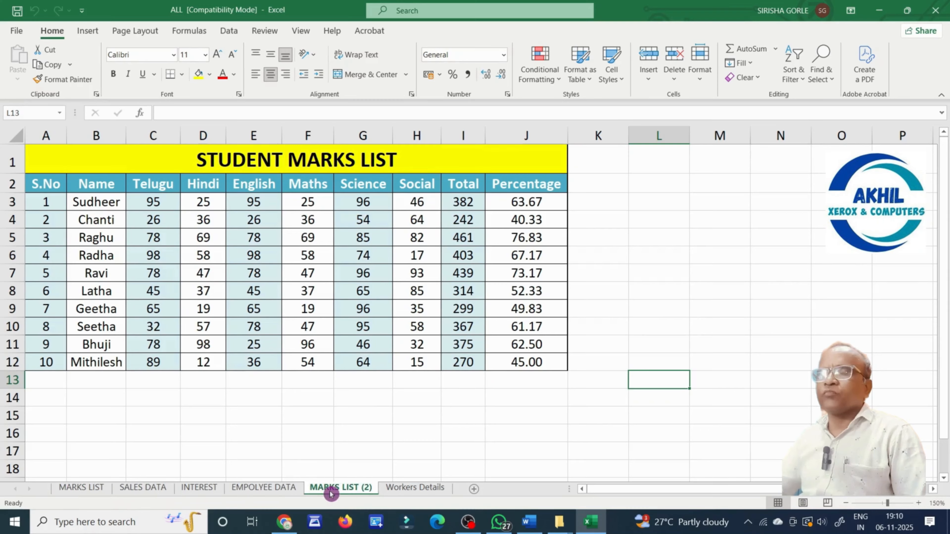
{"action": "left_click", "coordinate": [82, 487]}
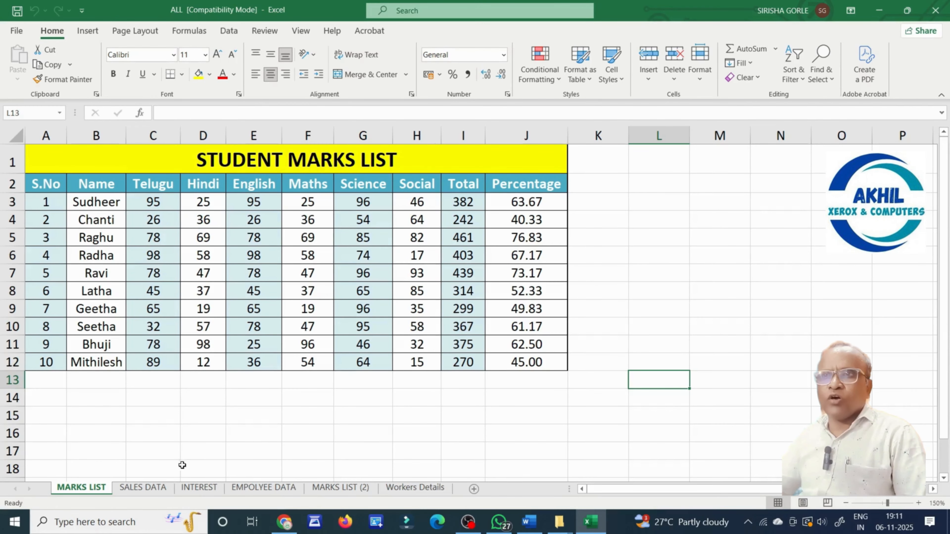
Move SALES DATA before Workers Details via Format > Move or Copy Sheet.
{"action": "left_click", "coordinate": [149, 488]}
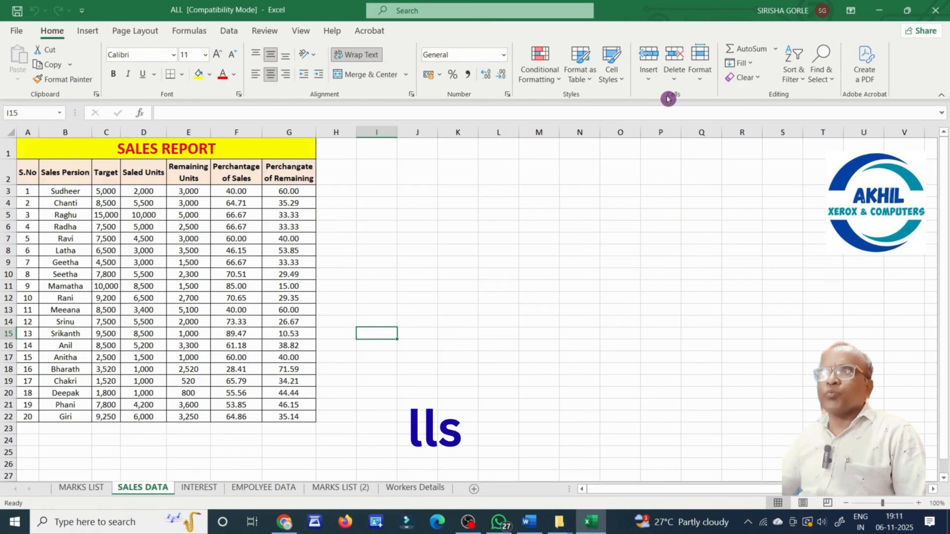
{"action": "left_click", "coordinate": [702, 83]}
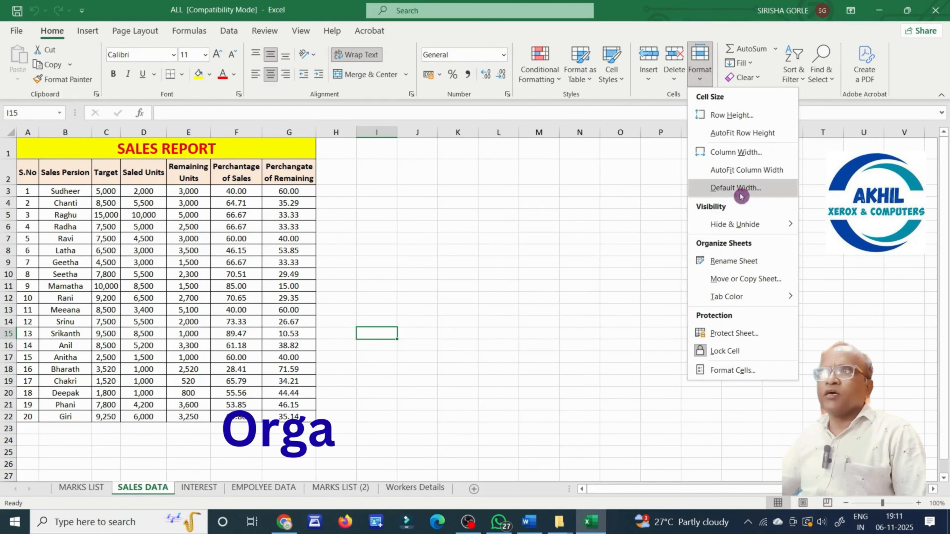
{"action": "mouse_move", "coordinate": [760, 226]}
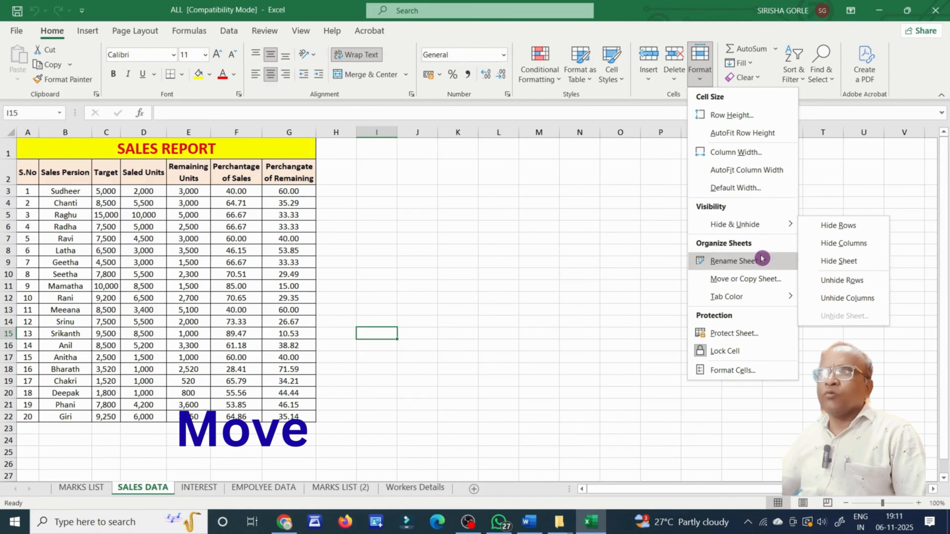
{"action": "left_click", "coordinate": [765, 279]}
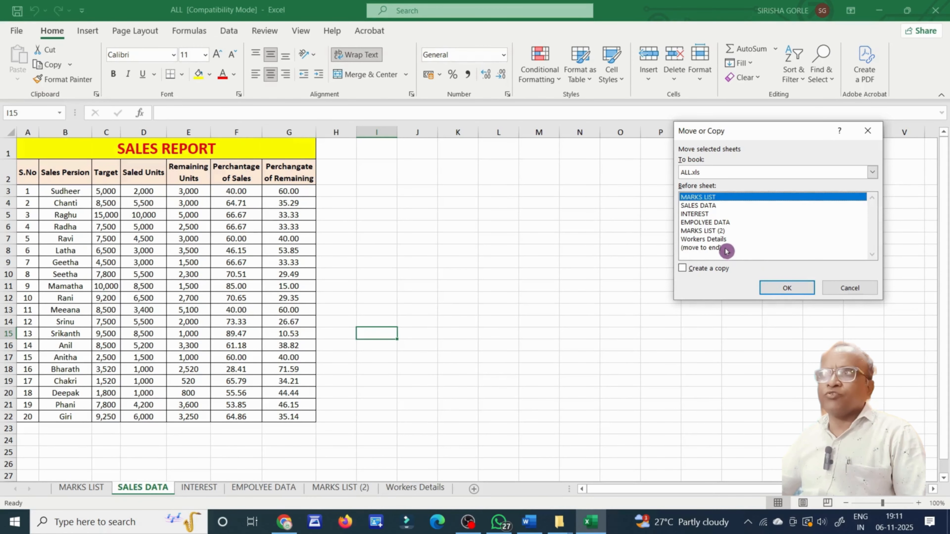
{"action": "left_click", "coordinate": [718, 240]}
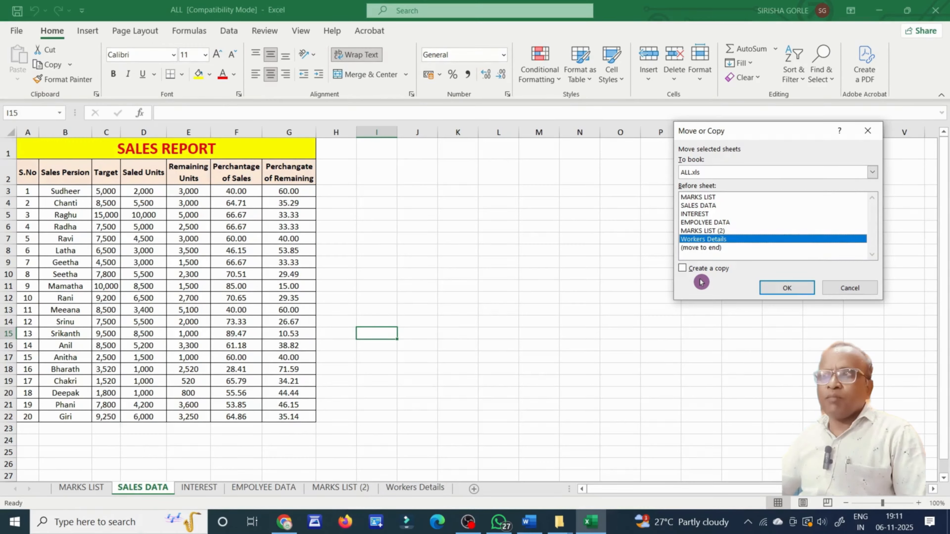
{"action": "left_click", "coordinate": [781, 288]}
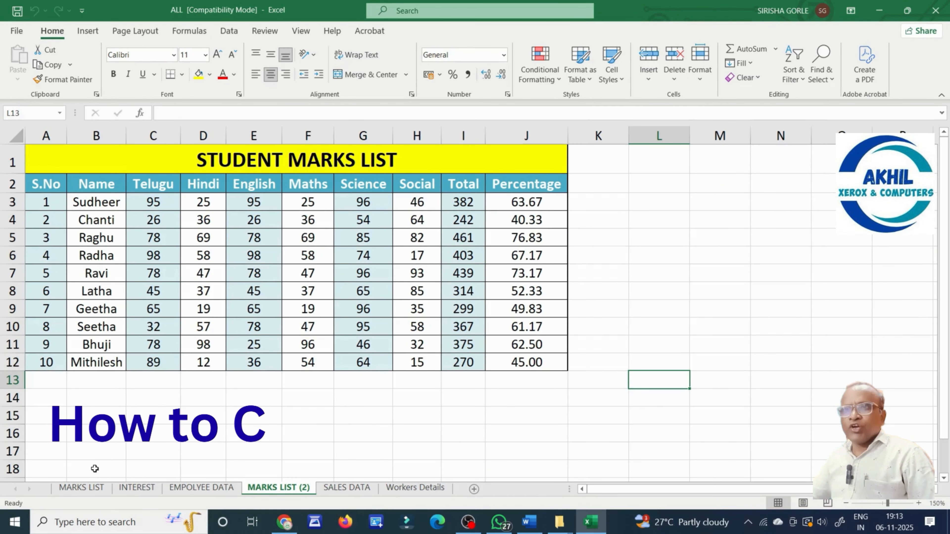
Browse INTEREST, EMPOLYEE DATA, MARKS LIST (2), SALES DATA and Workers Details, returning to MARKS LIST.
{"action": "left_click", "coordinate": [66, 487]}
{"action": "left_click", "coordinate": [140, 488]}
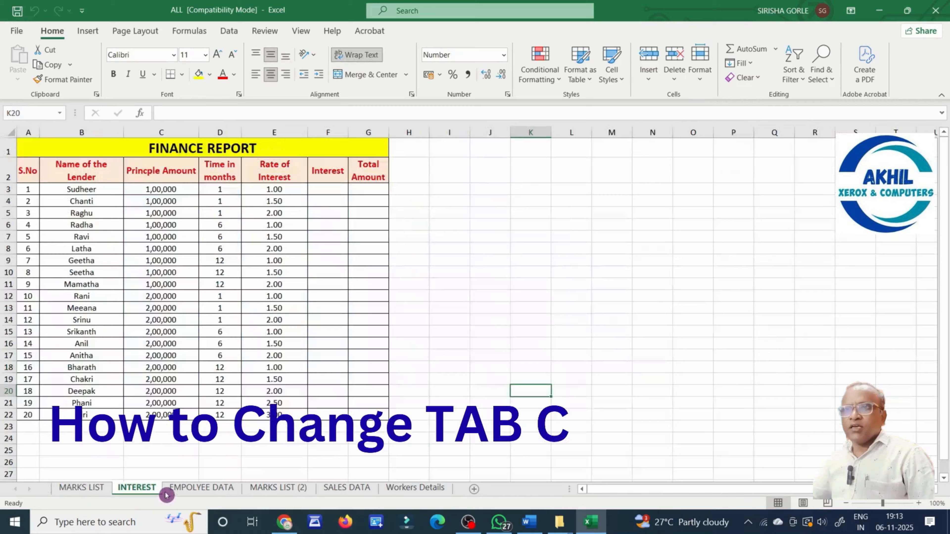
{"action": "left_click", "coordinate": [182, 491]}
{"action": "left_click", "coordinate": [273, 488]}
{"action": "left_click", "coordinate": [338, 491]}
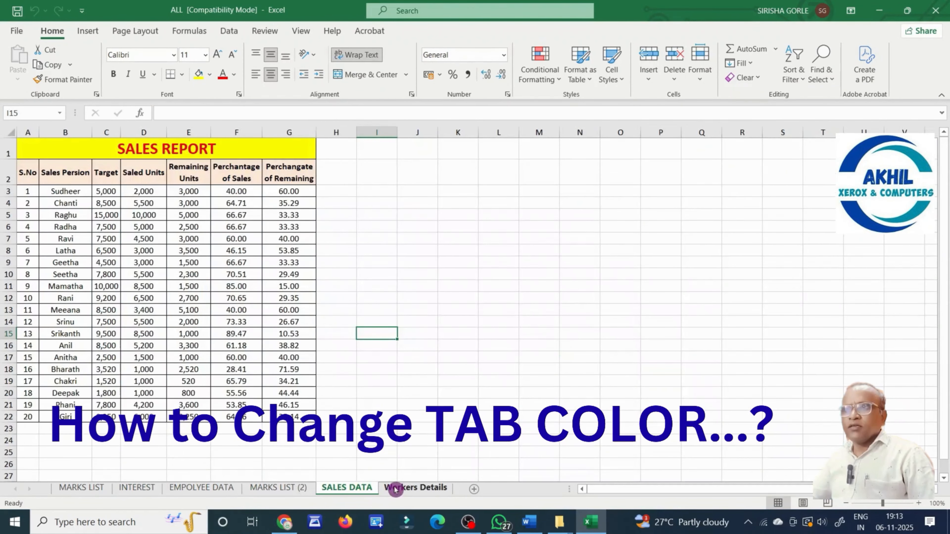
{"action": "left_click", "coordinate": [399, 488]}
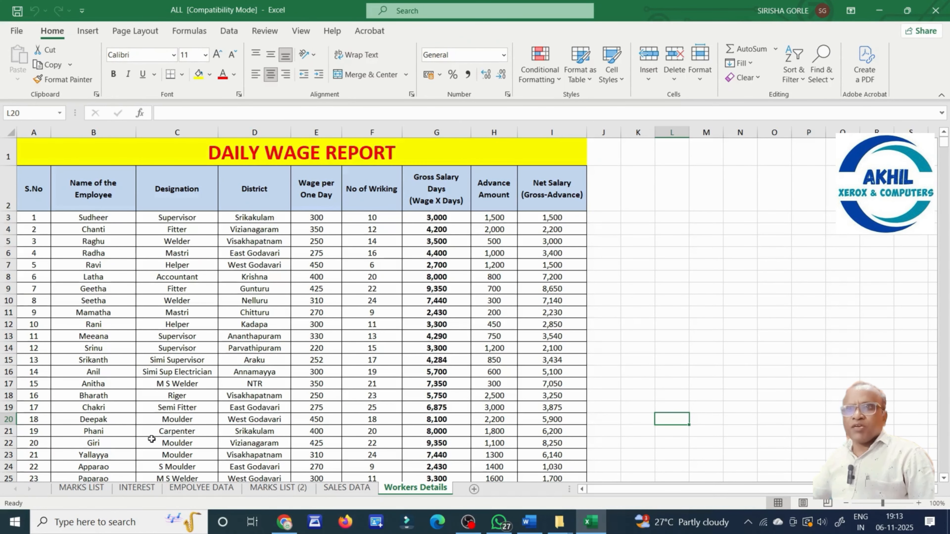
{"action": "left_click", "coordinate": [81, 488]}
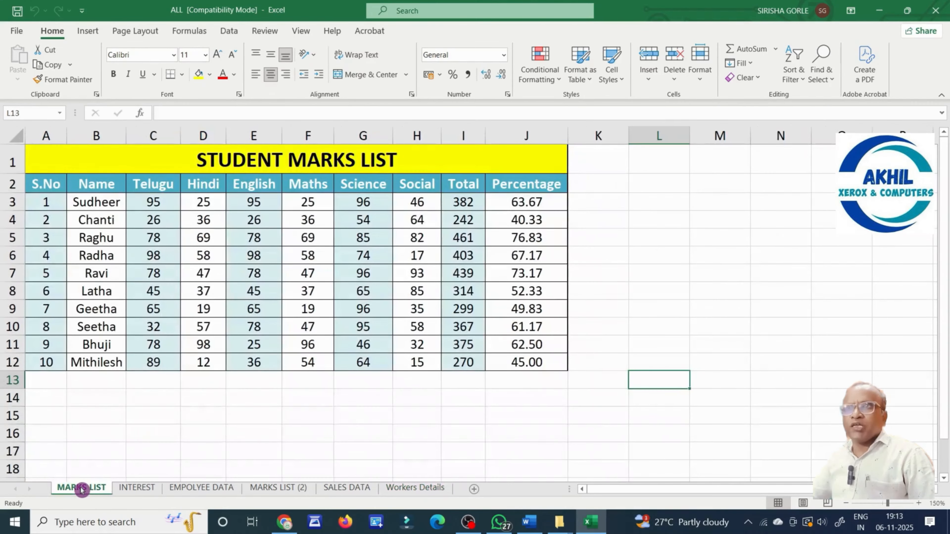
Set the MARKS LIST tab colour to red from Standard Colors.
{"action": "left_click", "coordinate": [54, 32]}
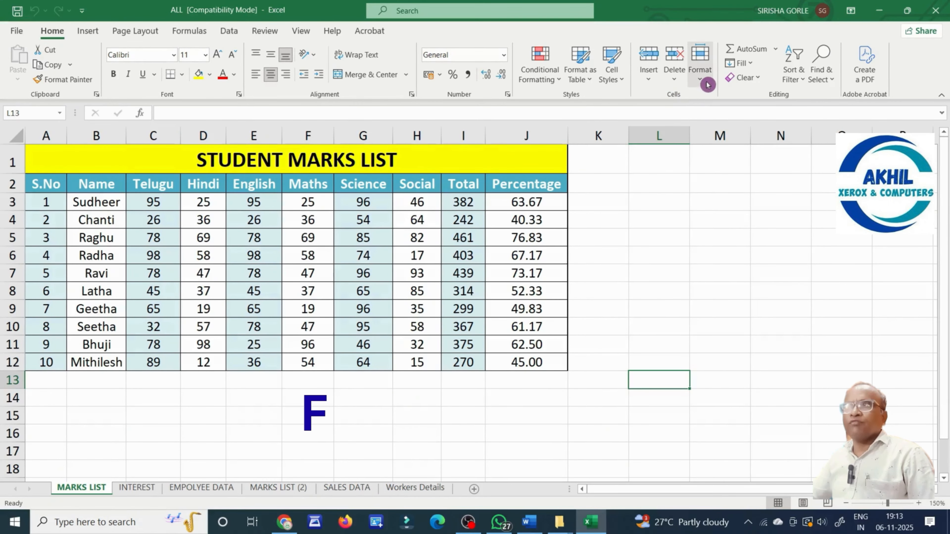
{"action": "left_click", "coordinate": [700, 63]}
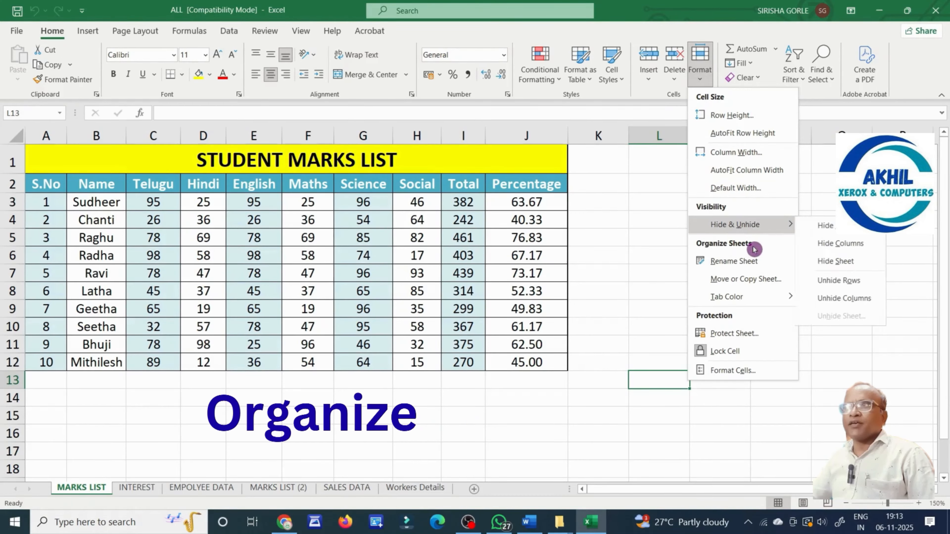
{"action": "mouse_move", "coordinate": [758, 302]}
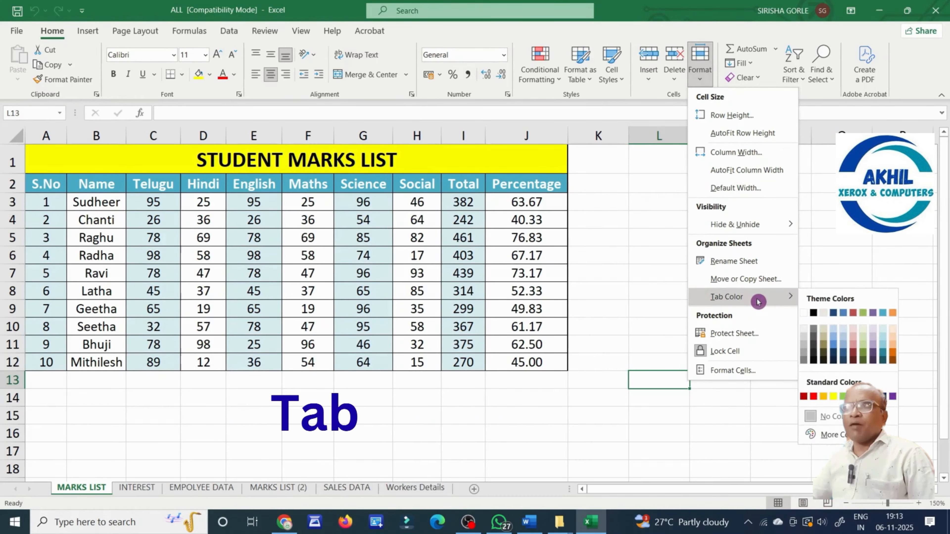
{"action": "left_click", "coordinate": [815, 397]}
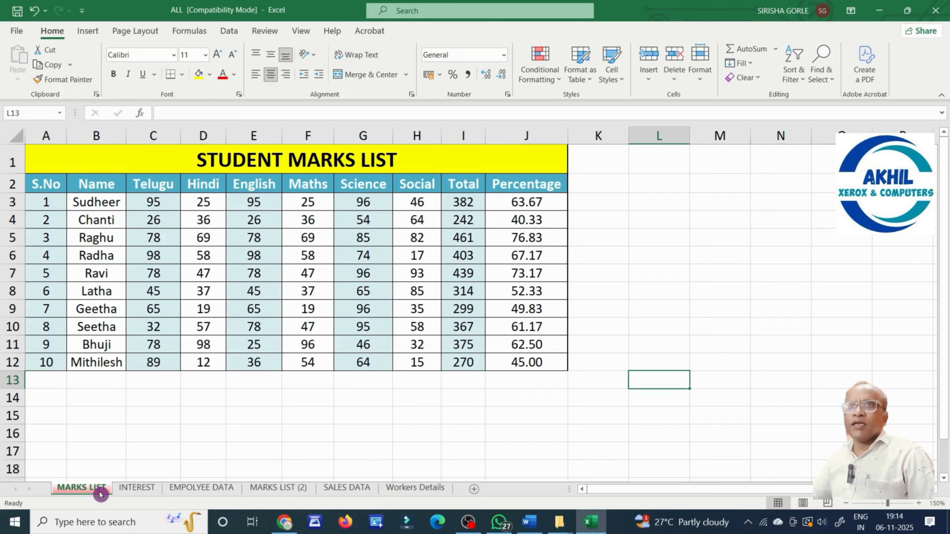
Give the INTEREST sheet tab a blue tab colour from Standard Colors.
{"action": "left_click", "coordinate": [132, 490]}
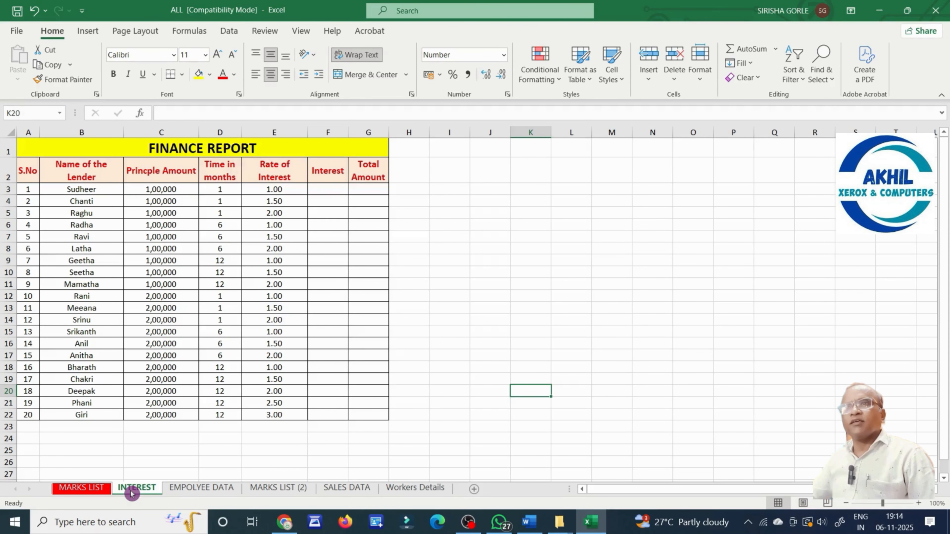
{"action": "right_click", "coordinate": [136, 489]}
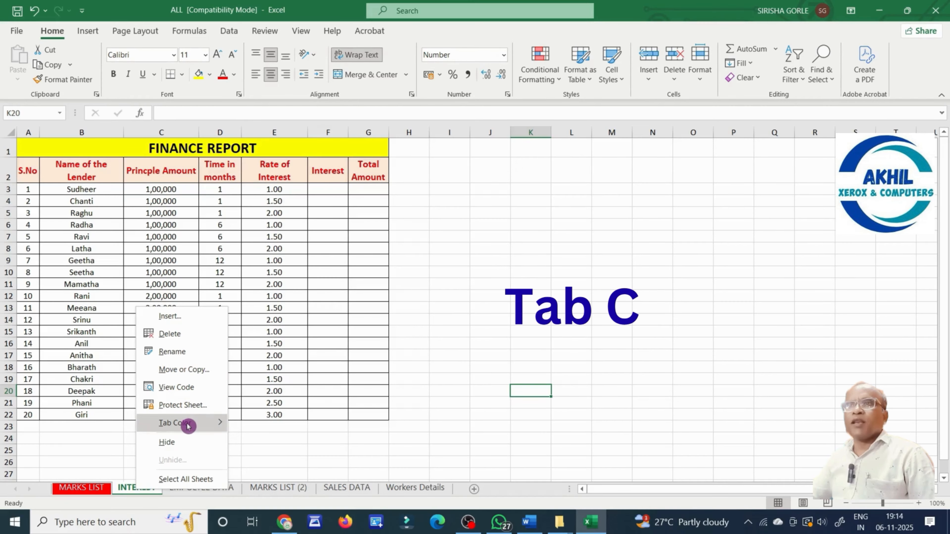
{"action": "mouse_move", "coordinate": [187, 423]}
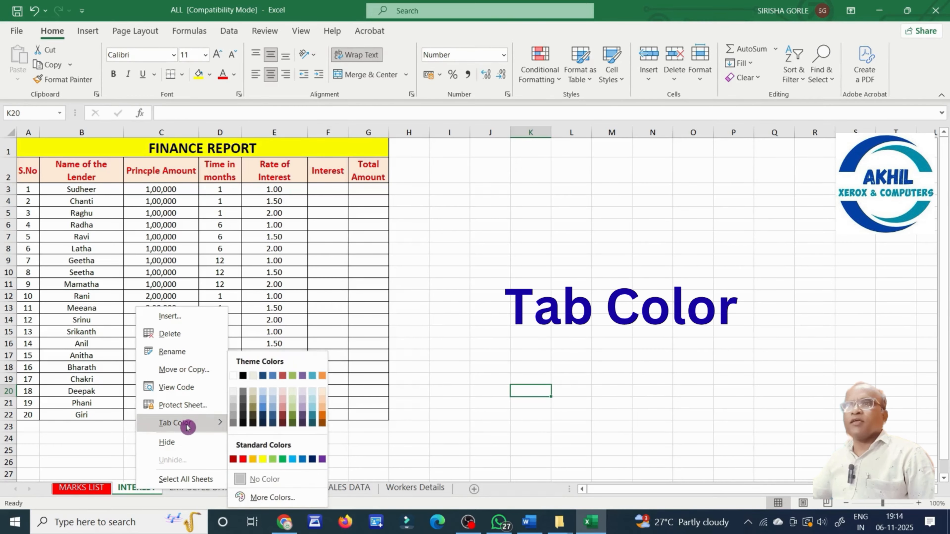
{"action": "left_click", "coordinate": [303, 459]}
{"action": "left_click", "coordinate": [210, 490]}
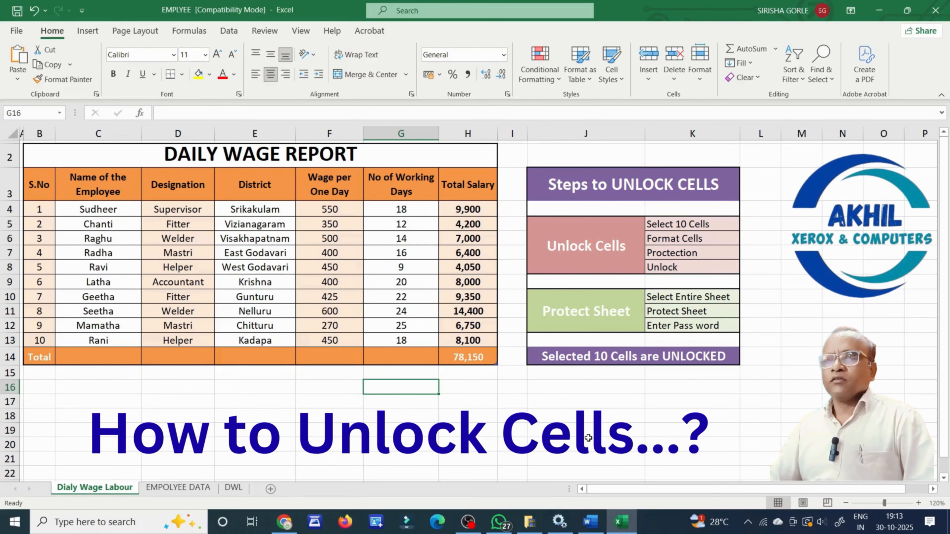
Select the working-days cells G4:G13 and look at Format Cells without making changes.
{"action": "left_click", "coordinate": [418, 399]}
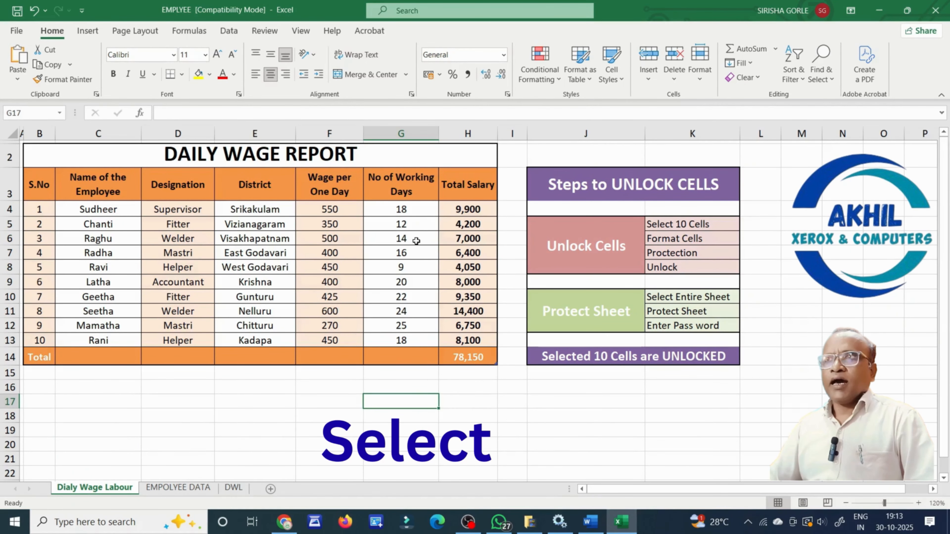
{"action": "left_click_drag", "start_coordinate": [418, 208], "coordinate": [413, 340]}
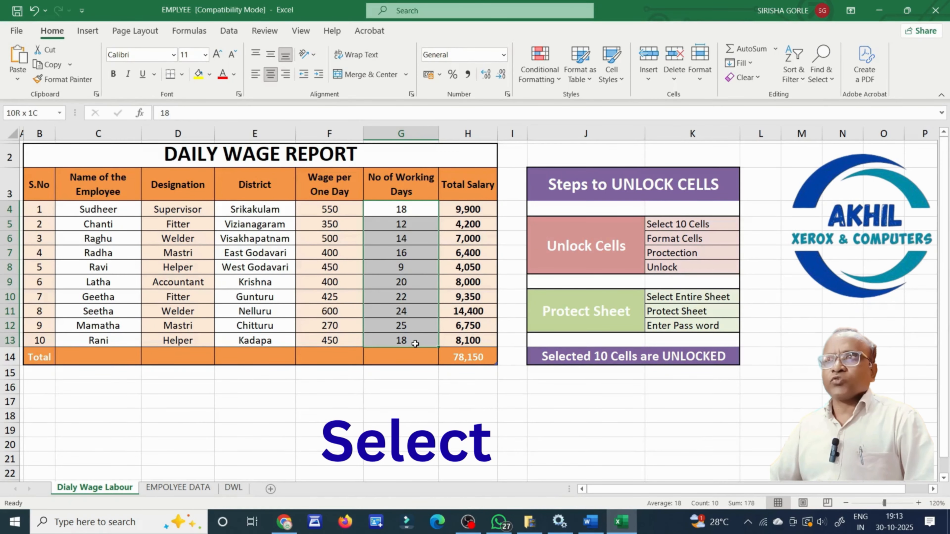
{"action": "right_click", "coordinate": [413, 340]}
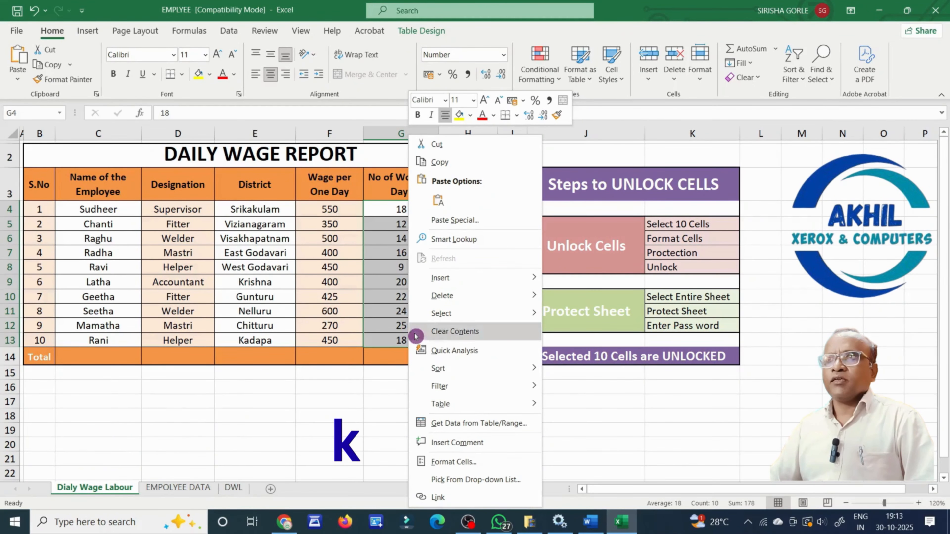
{"action": "left_click", "coordinate": [490, 462]}
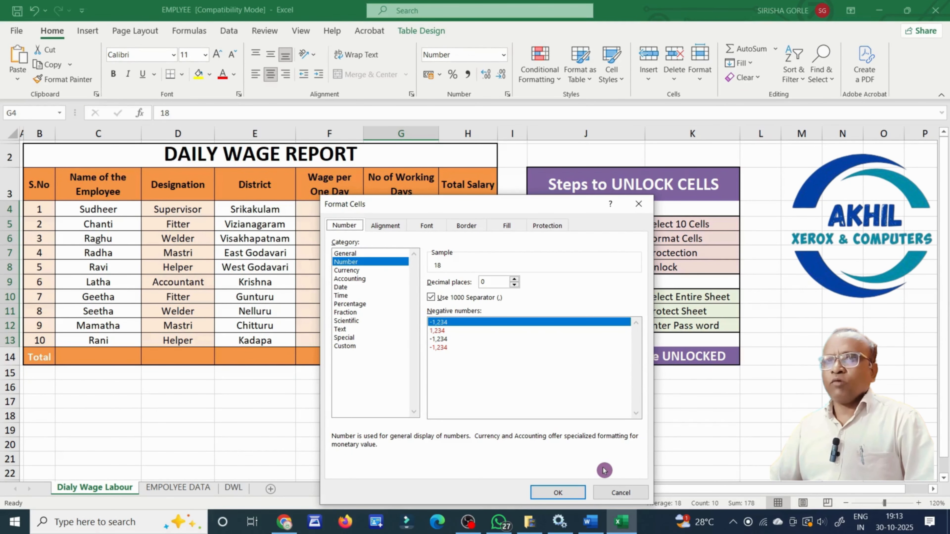
{"action": "left_click", "coordinate": [561, 492]}
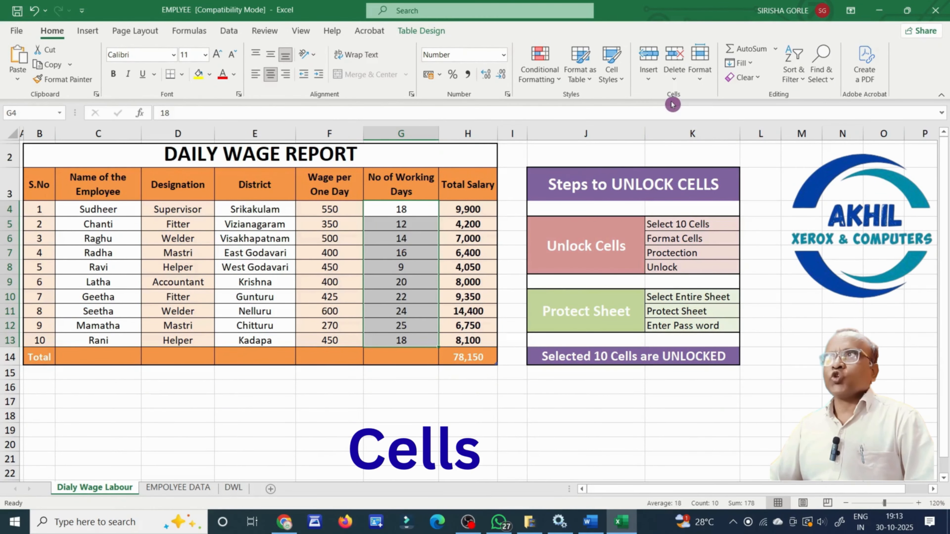
{"action": "left_click", "coordinate": [705, 83]}
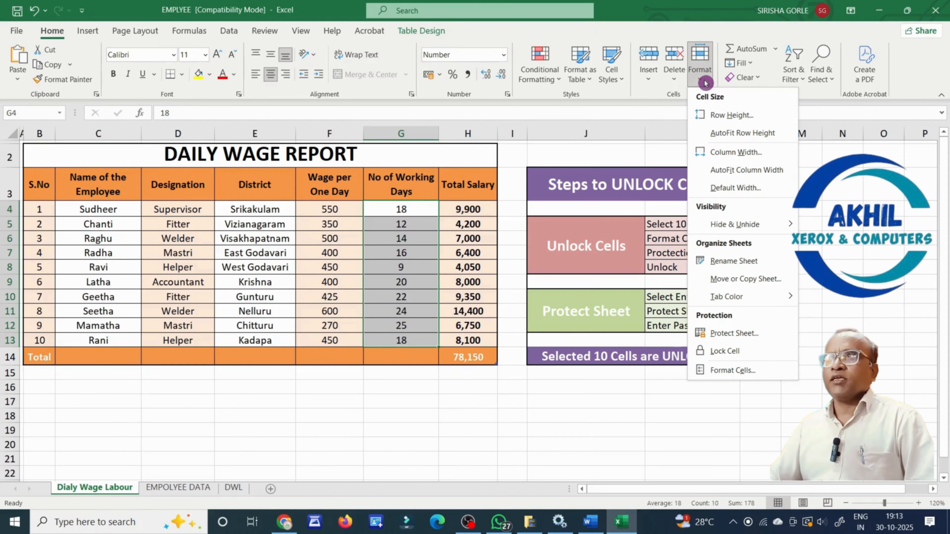
{"action": "left_click", "coordinate": [766, 371]}
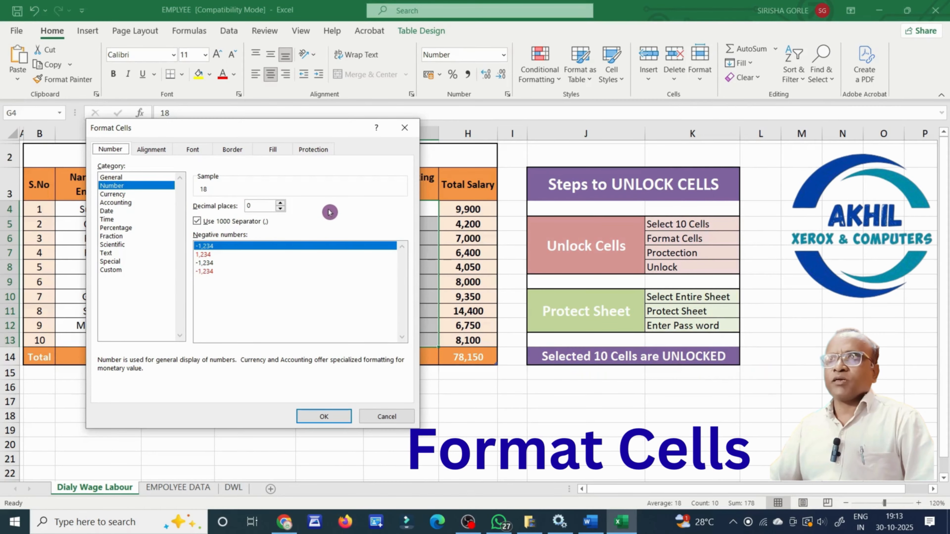
{"action": "left_click", "coordinate": [326, 417]}
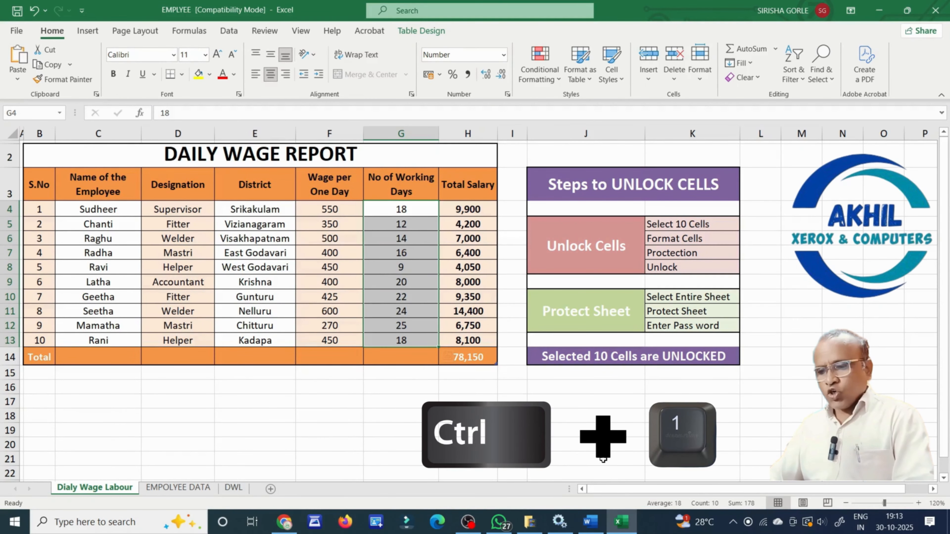
Clear the Locked option on the Protection tab for G4:G13.
{"action": "key", "text": "ctrl+1"}
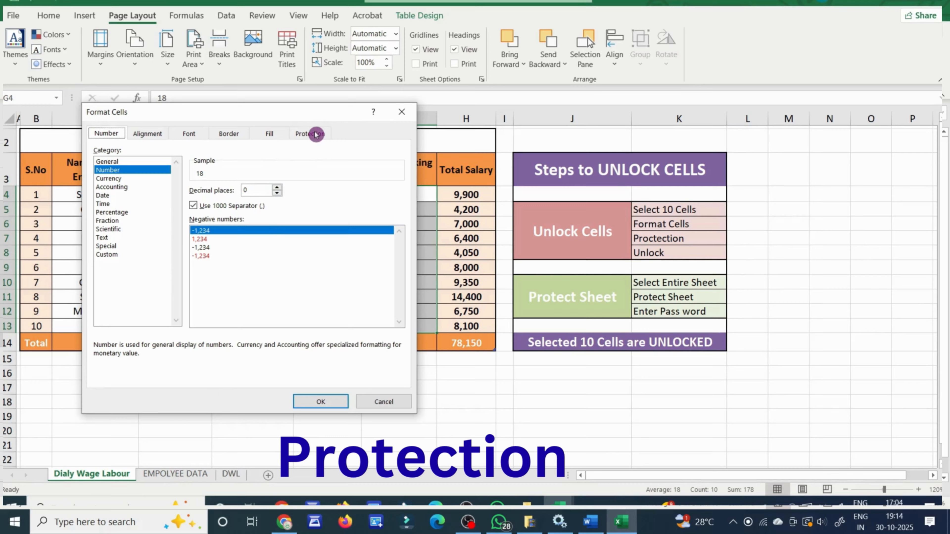
{"action": "left_click", "coordinate": [314, 133]}
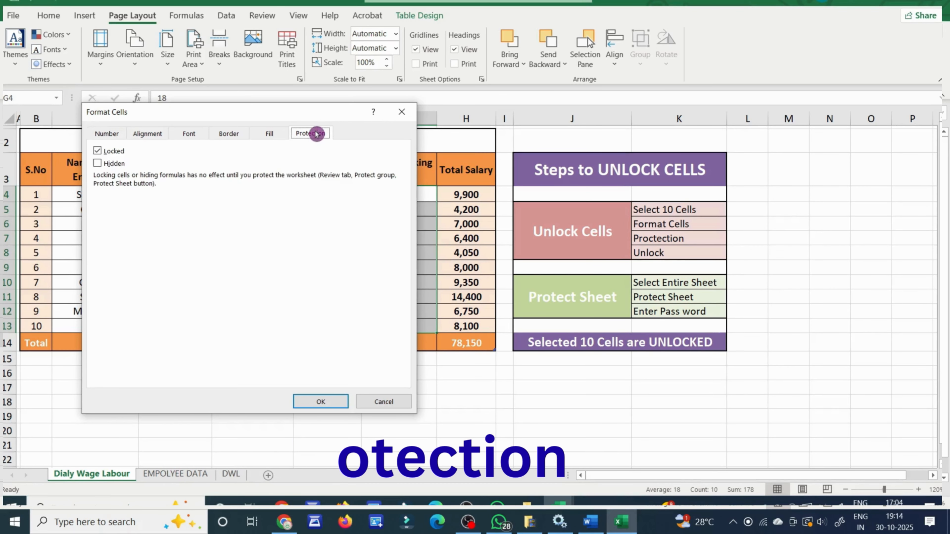
{"action": "left_click", "coordinate": [97, 152]}
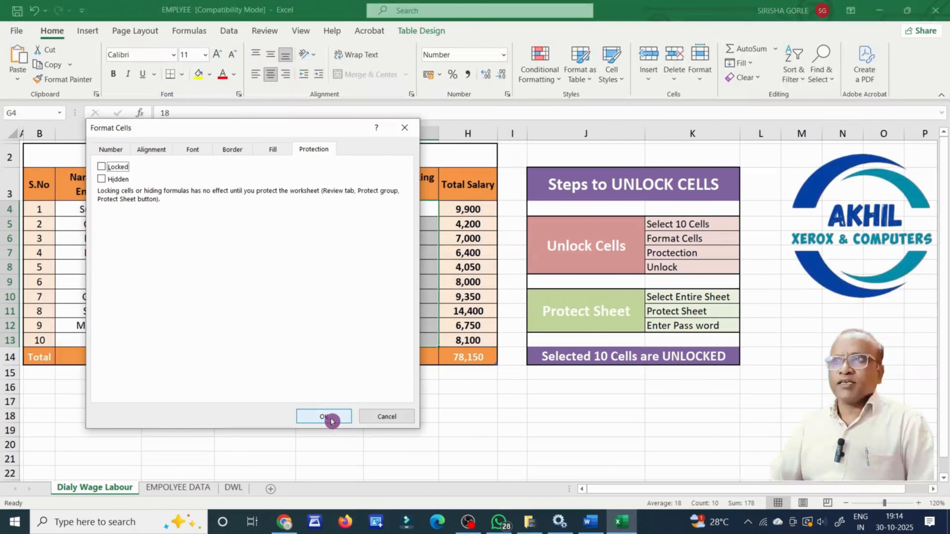
{"action": "left_click", "coordinate": [330, 407]}
{"action": "left_click", "coordinate": [244, 451]}
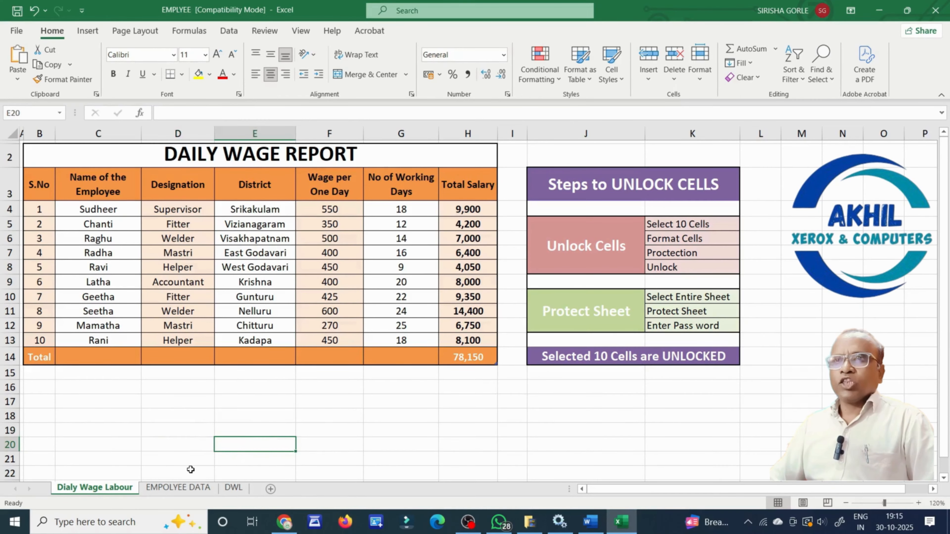
Protect the Dialy Wage Labour sheet through Format > Protect Sheet with a confirmed password.
{"action": "left_click", "coordinate": [99, 489]}
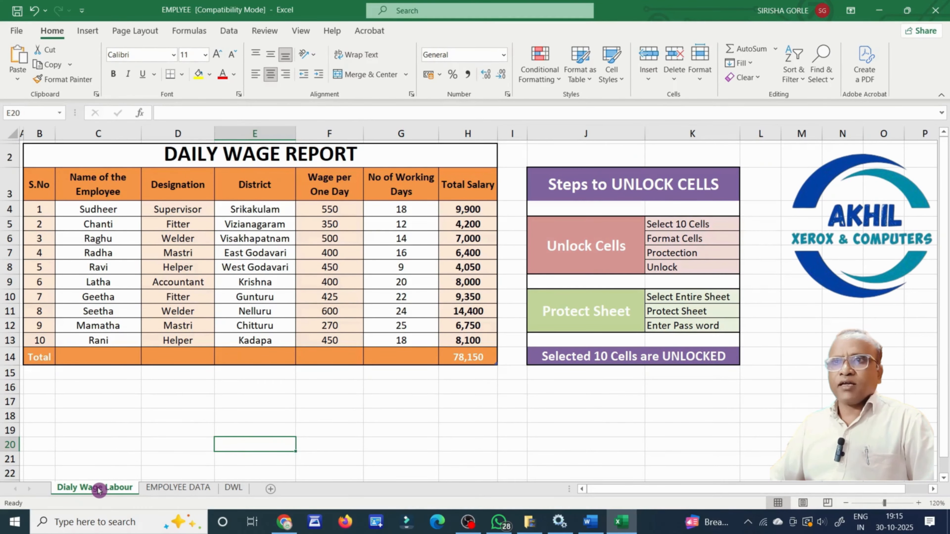
{"action": "right_click", "coordinate": [99, 489]}
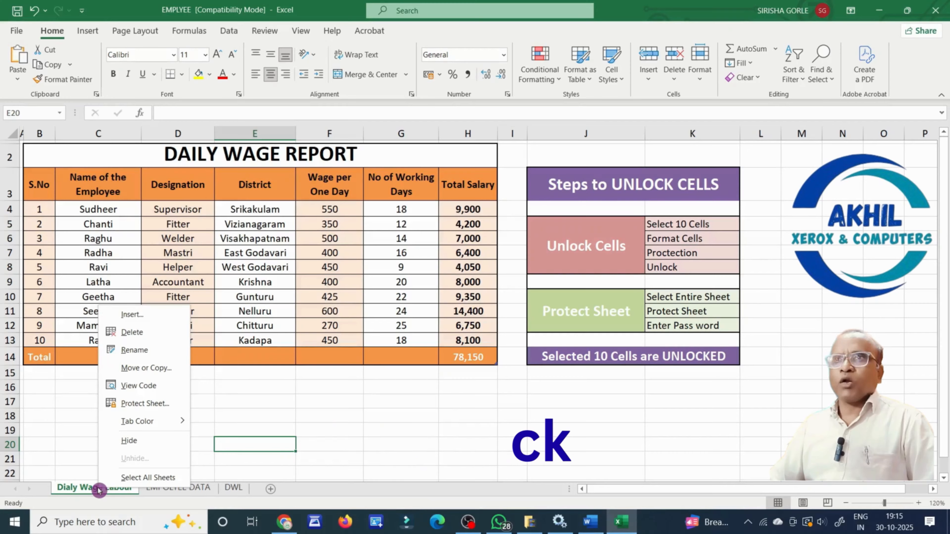
{"action": "left_click", "coordinate": [162, 403]}
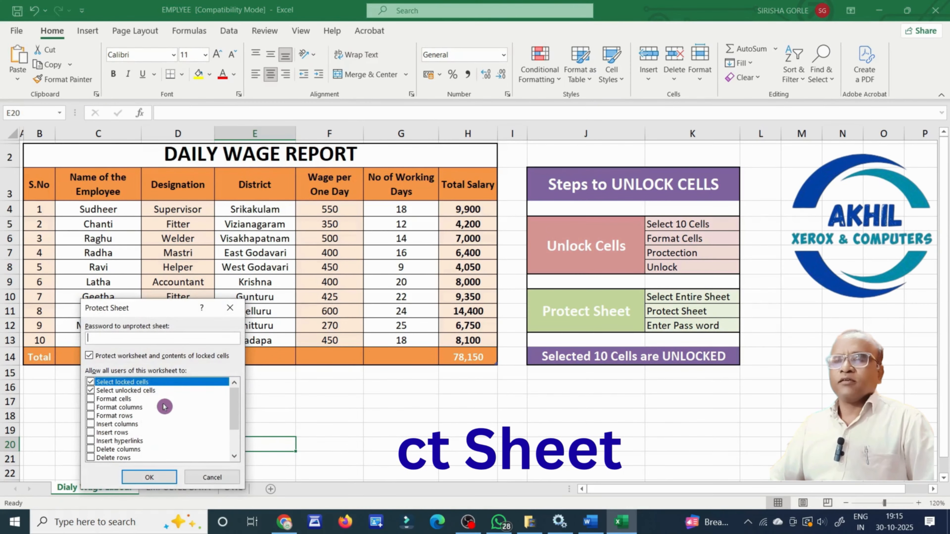
{"action": "left_click", "coordinate": [207, 475]}
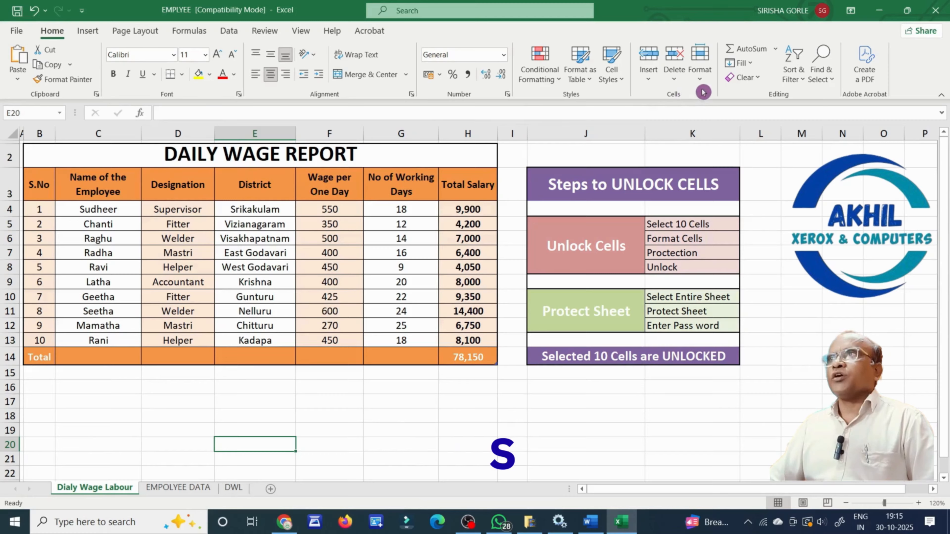
{"action": "left_click", "coordinate": [699, 71]}
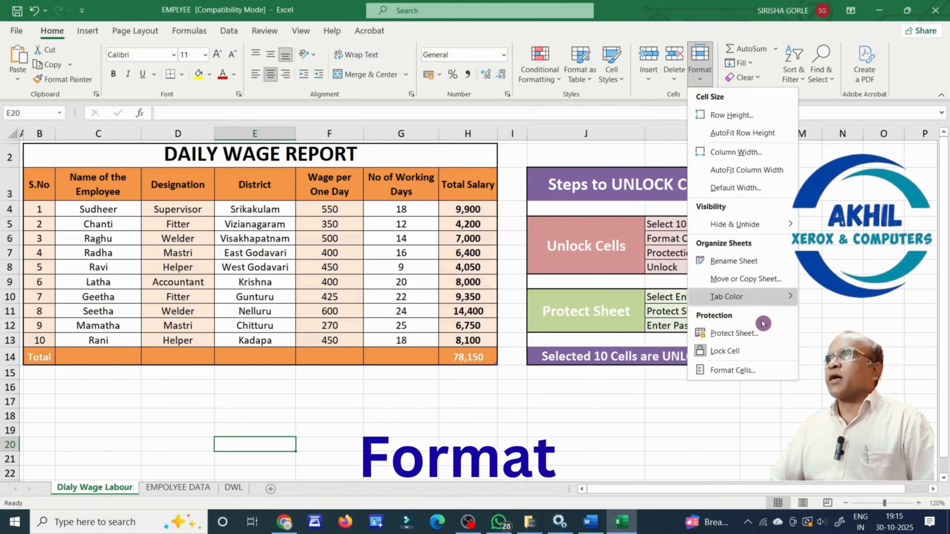
{"action": "left_click", "coordinate": [765, 337]}
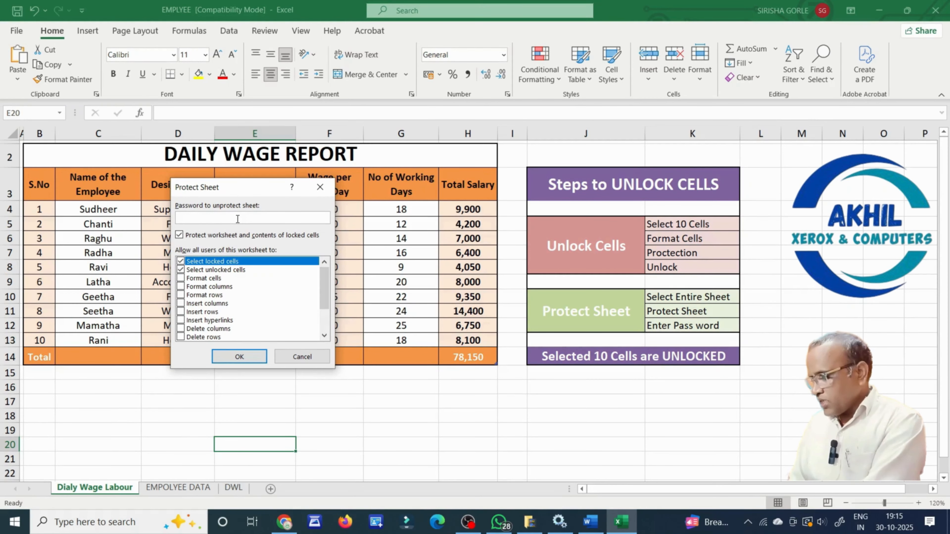
{"action": "type", "text": "123"}
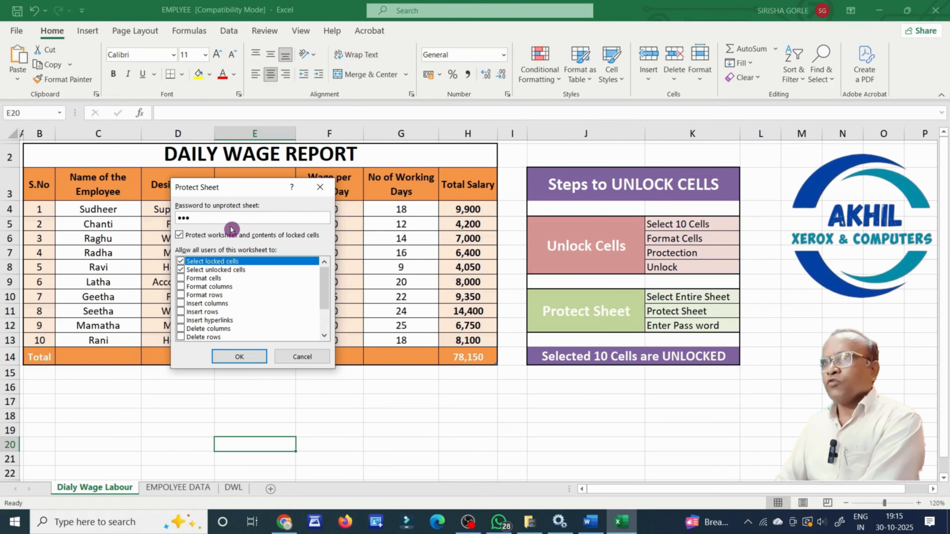
{"action": "key", "text": "Return"}
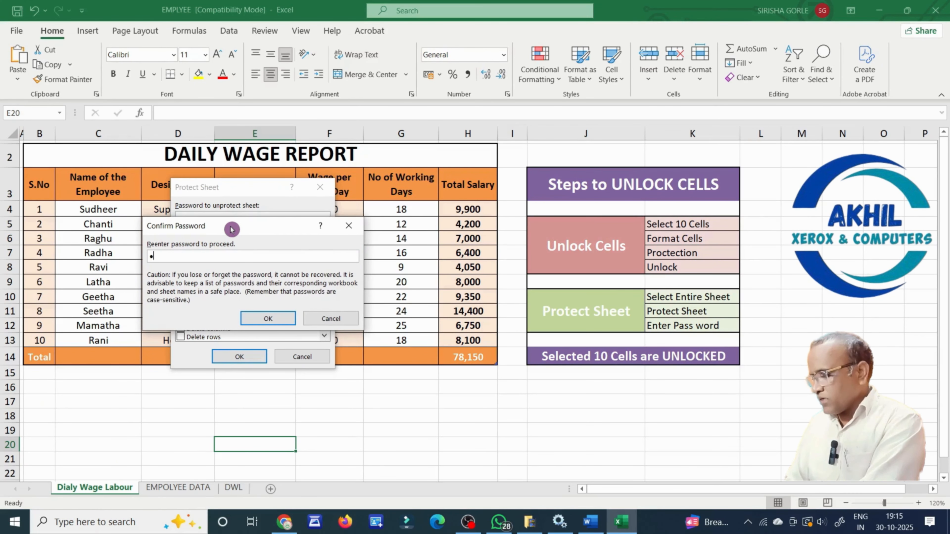
{"action": "key", "text": "Return"}
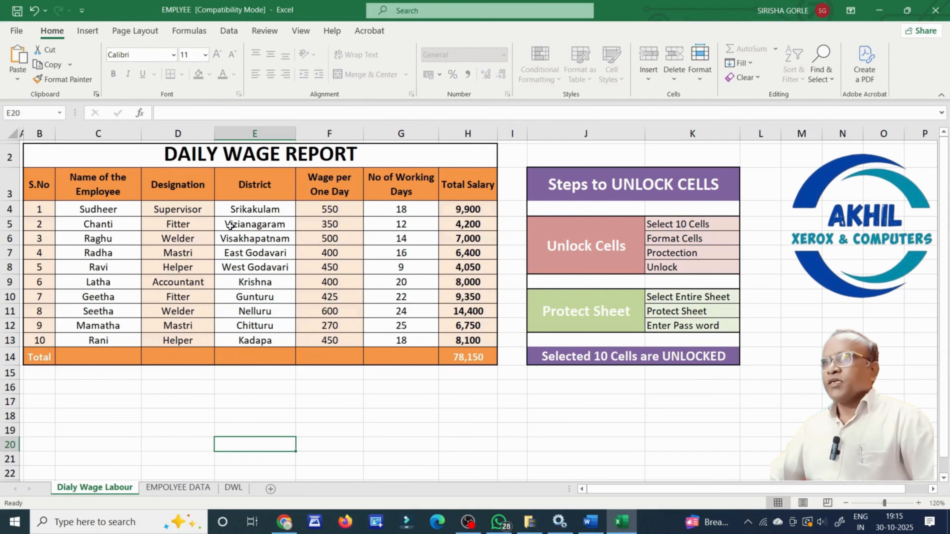
{"action": "left_click", "coordinate": [411, 210]}
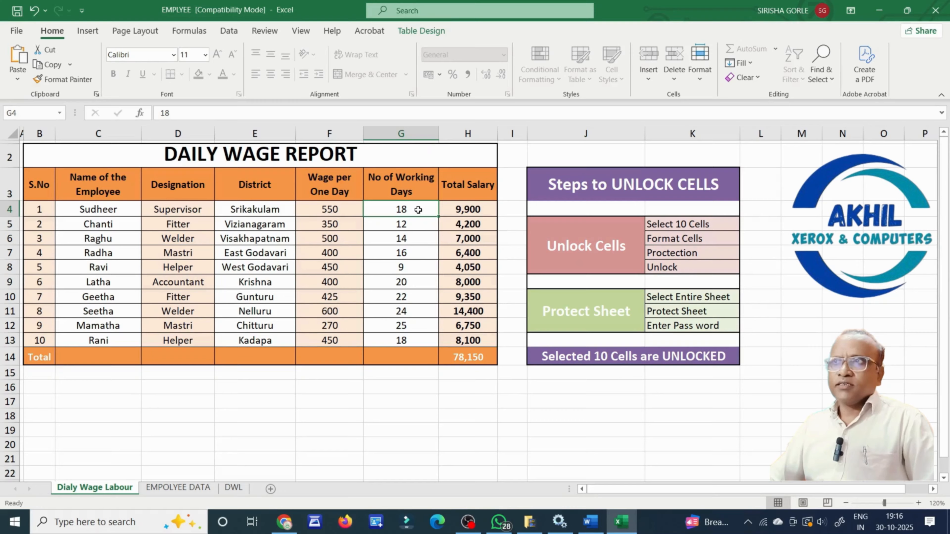
Check that G5–G8 can be edited, and change G9's working days to 25.
{"action": "double_click", "coordinate": [416, 224]}
{"action": "double_click", "coordinate": [418, 242]}
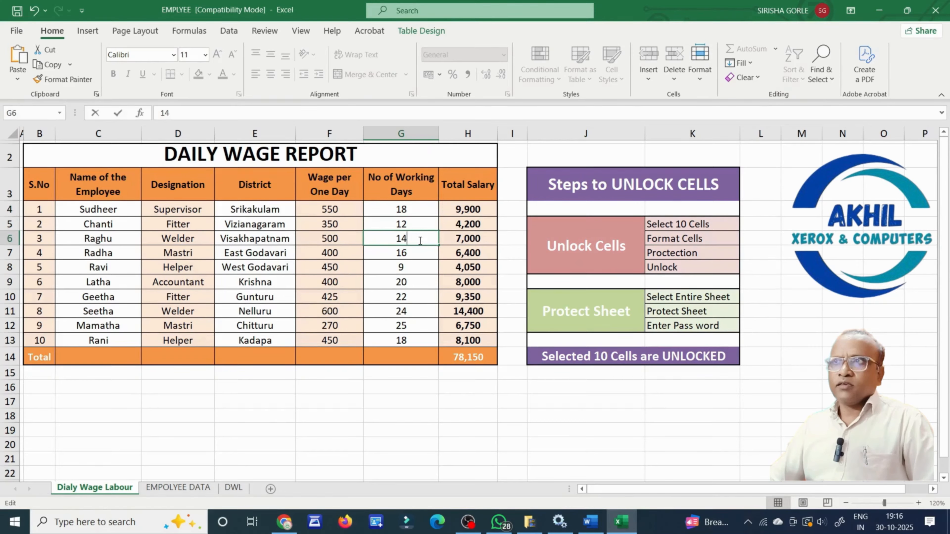
{"action": "double_click", "coordinate": [419, 254]}
{"action": "double_click", "coordinate": [418, 268]}
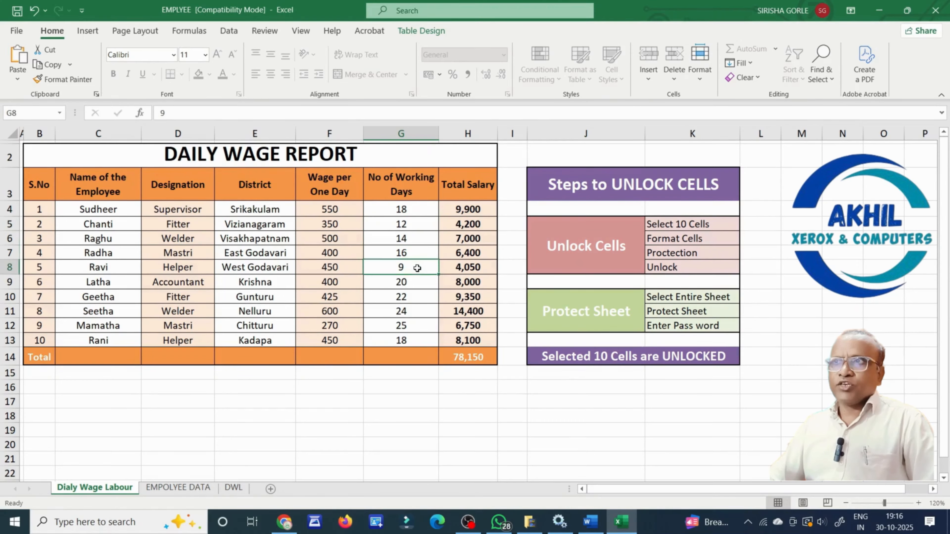
{"action": "left_click", "coordinate": [417, 285]}
{"action": "type", "text": "25"}
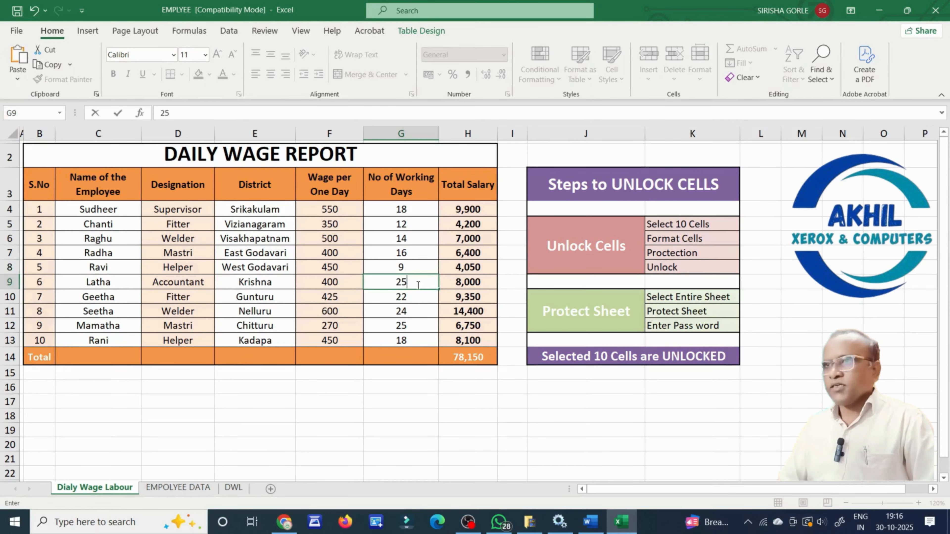
{"action": "key", "text": "Return"}
{"action": "left_click", "coordinate": [417, 285]}
{"action": "left_click", "coordinate": [389, 253]}
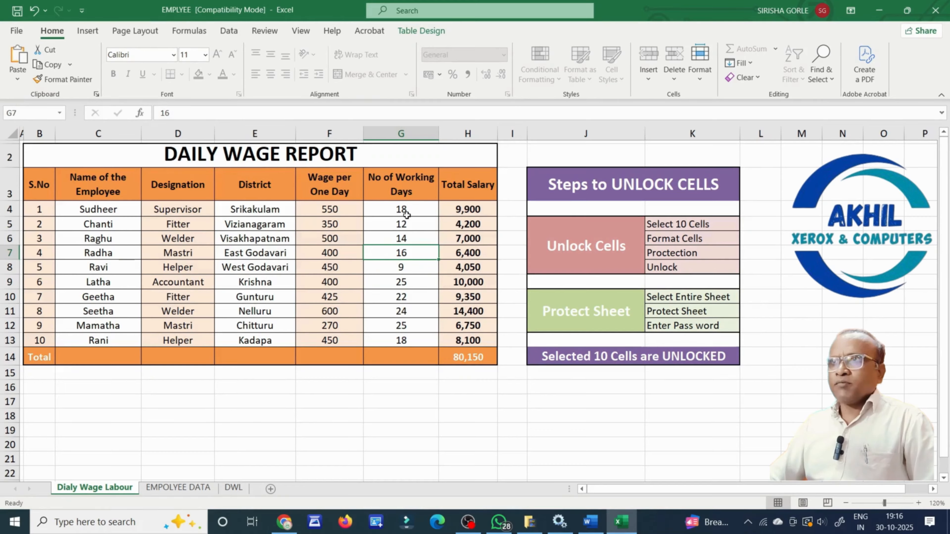
{"action": "left_click_drag", "start_coordinate": [406, 214], "coordinate": [417, 335]}
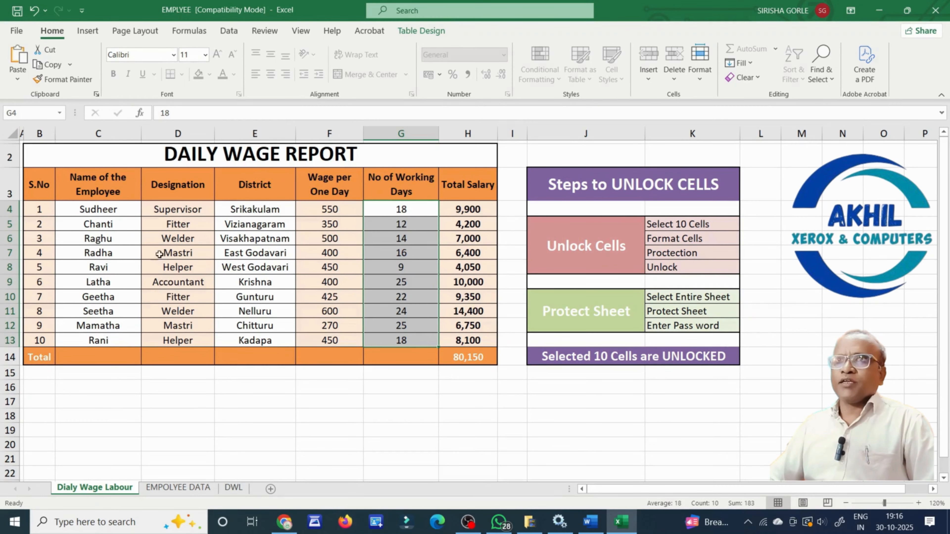
Try editing locked cells C4, D4, E4 and H9, and dismiss each protected-sheet warning.
{"action": "double_click", "coordinate": [121, 209]}
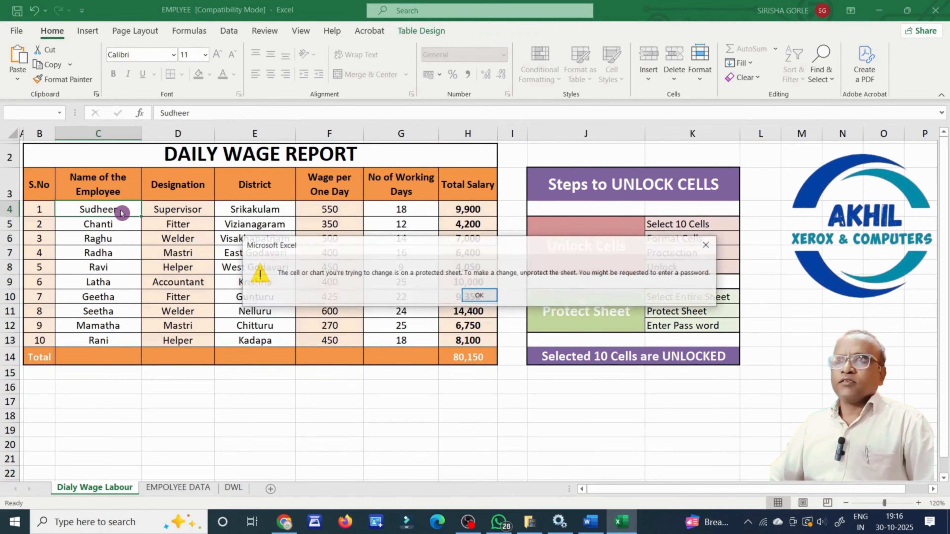
{"action": "left_click", "coordinate": [477, 300]}
{"action": "double_click", "coordinate": [190, 209]}
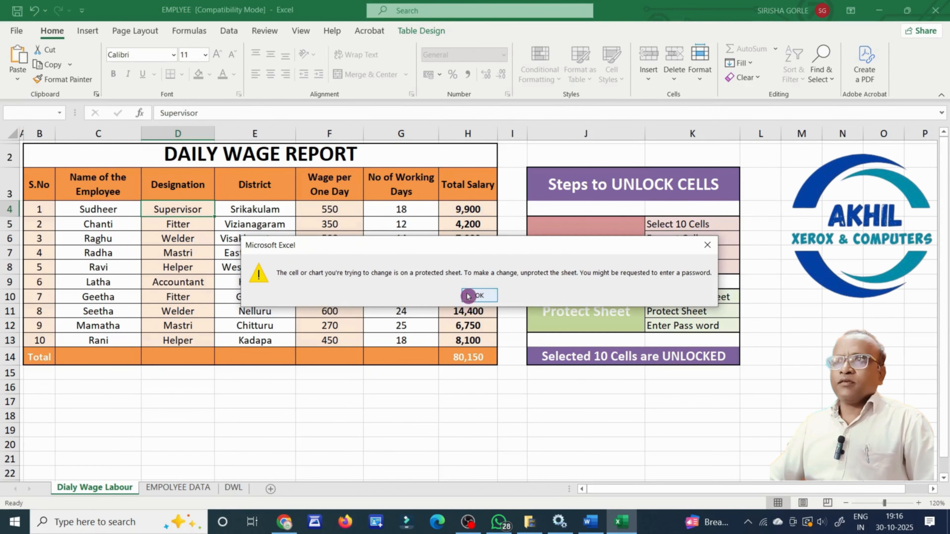
{"action": "left_click", "coordinate": [475, 299]}
{"action": "left_click_drag", "start_coordinate": [399, 209], "coordinate": [402, 358]}
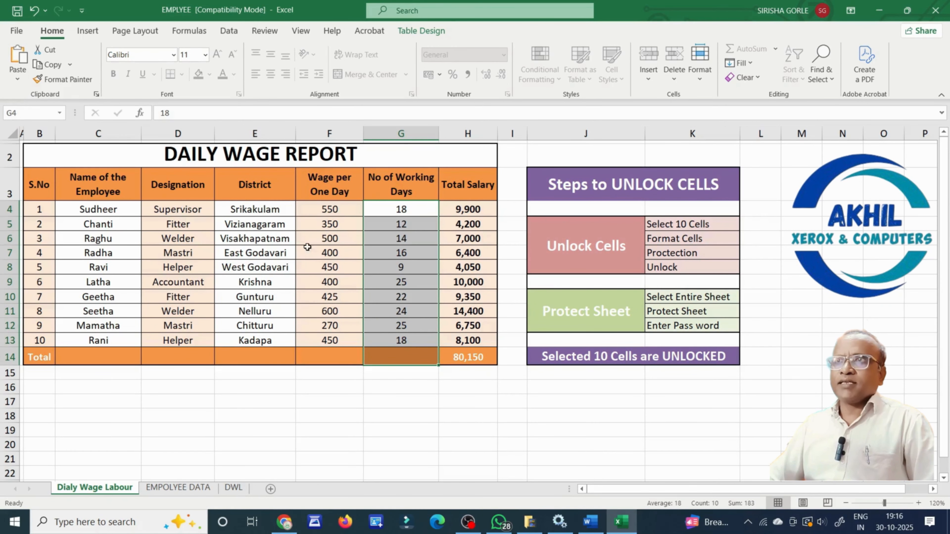
{"action": "double_click", "coordinate": [268, 214]}
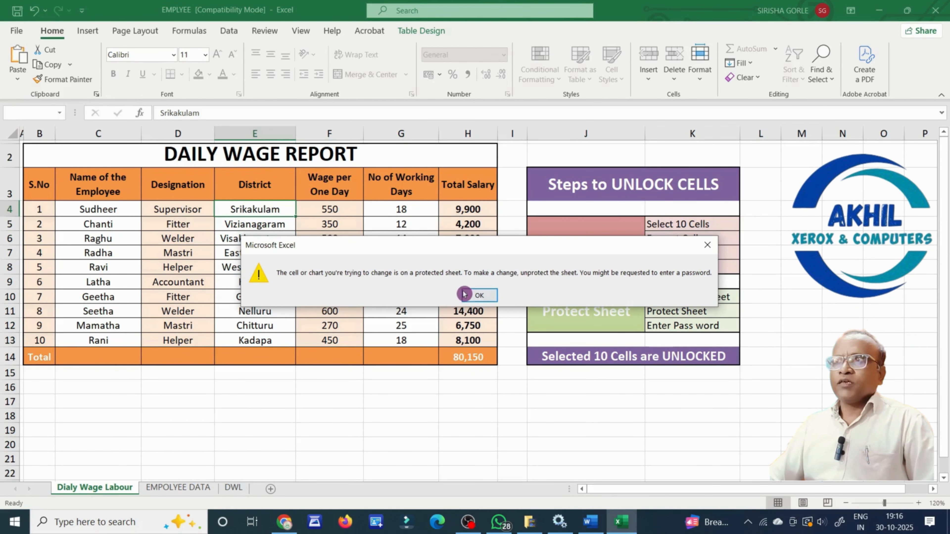
{"action": "left_click", "coordinate": [469, 292]}
{"action": "double_click", "coordinate": [469, 288]}
{"action": "left_click", "coordinate": [489, 298]}
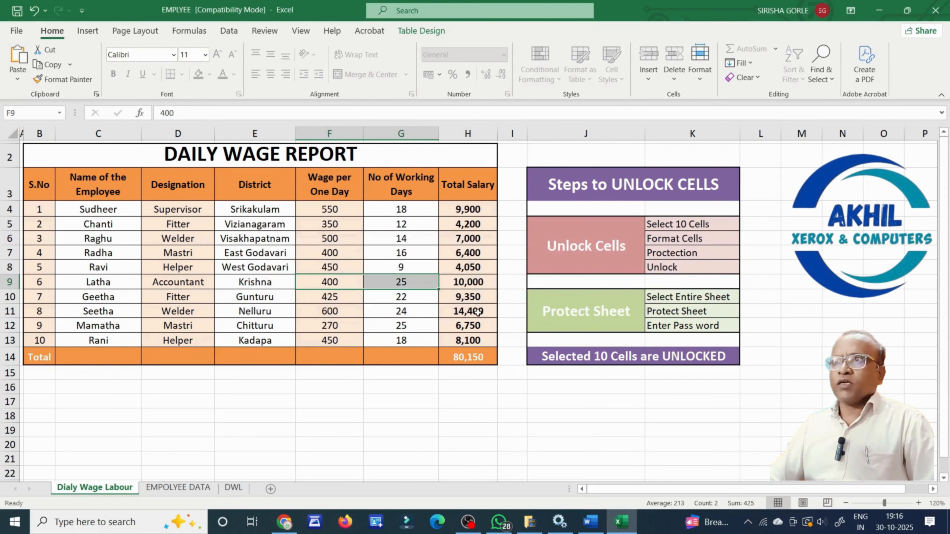
{"action": "double_click", "coordinate": [477, 317]}
{"action": "left_click_drag", "start_coordinate": [418, 216], "coordinate": [414, 334]}
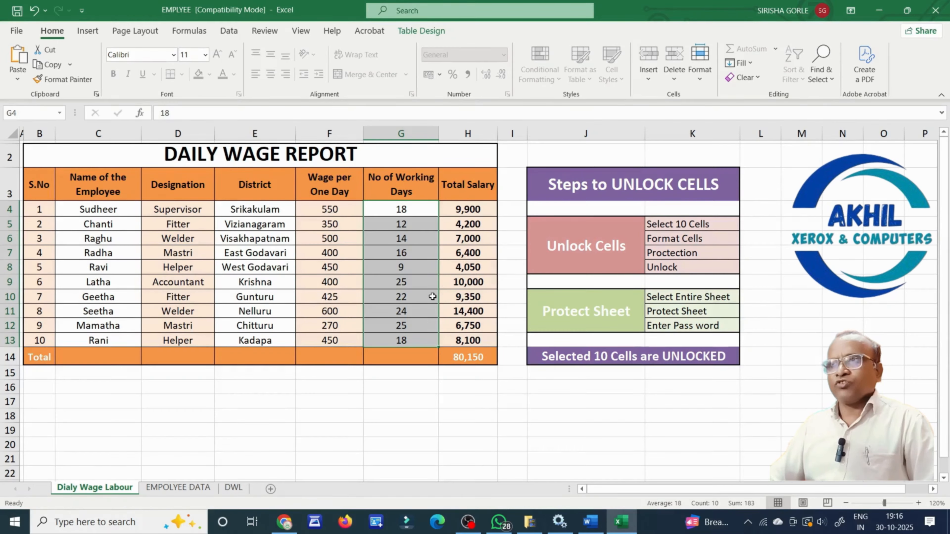
{"action": "left_click", "coordinate": [370, 426]}
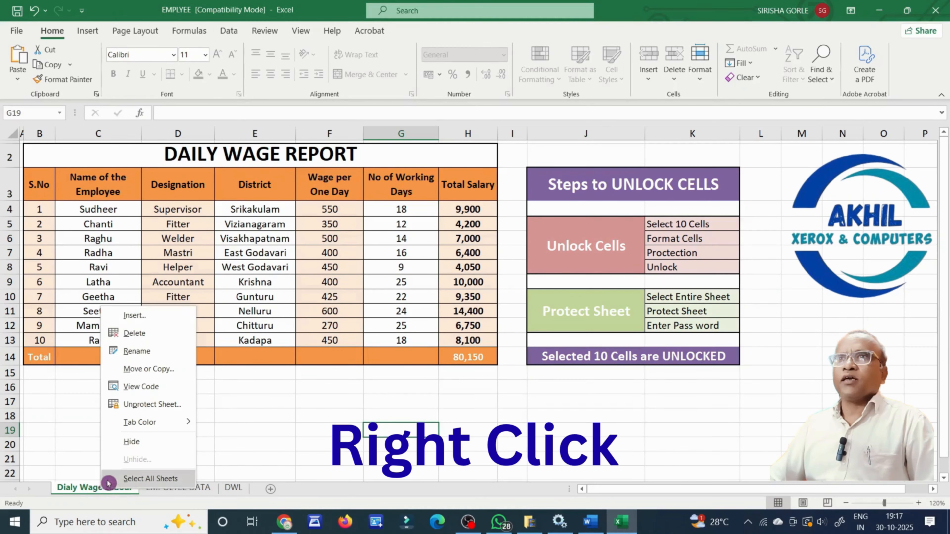
Unprotect the Dialy Wage Labour sheet by entering its password.
{"action": "left_click", "coordinate": [159, 409]}
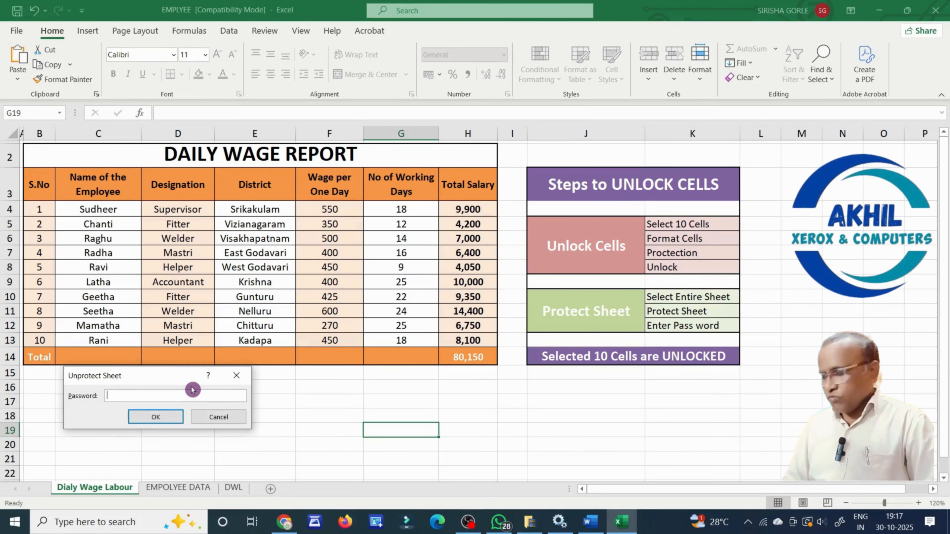
{"action": "type", "text": "123"}
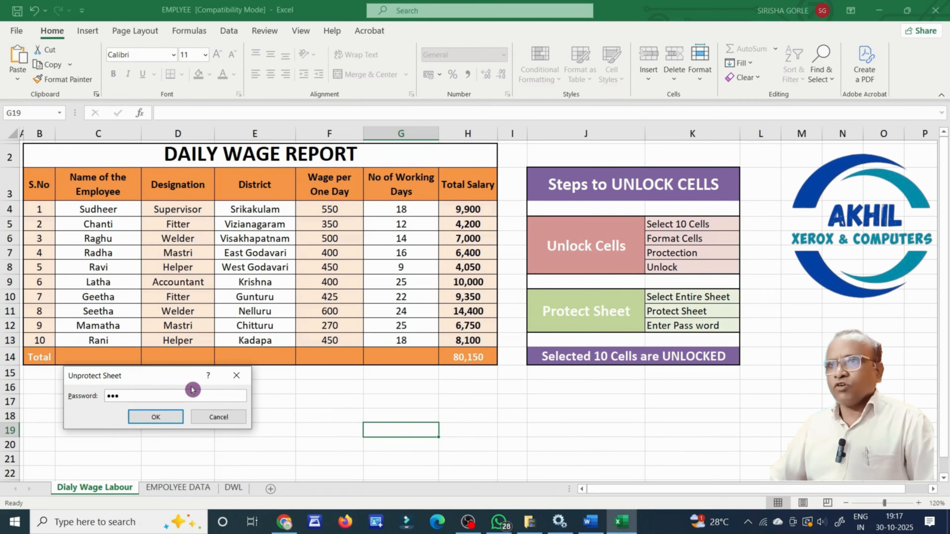
{"action": "left_click", "coordinate": [164, 416]}
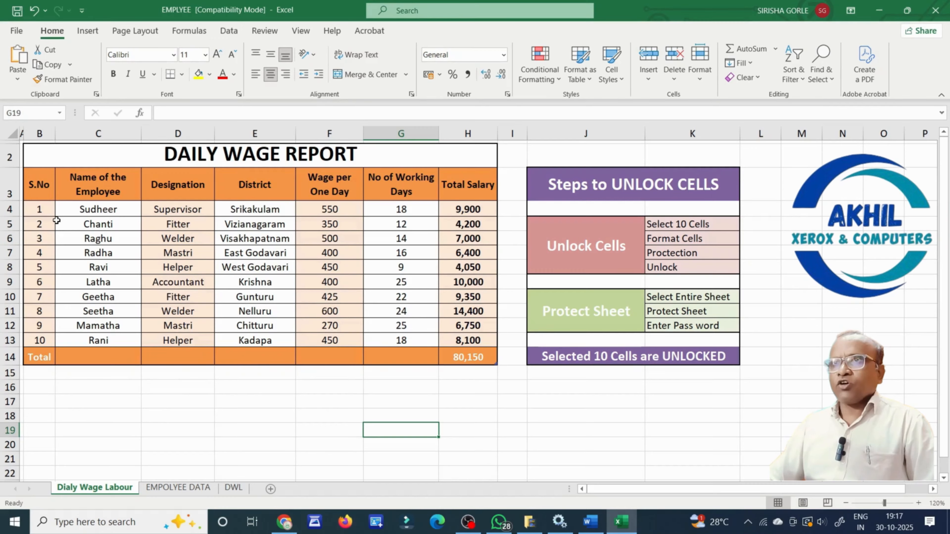
Confirm that cells D4 through the H4 formula cell are now editable.
{"action": "left_click", "coordinate": [73, 214]}
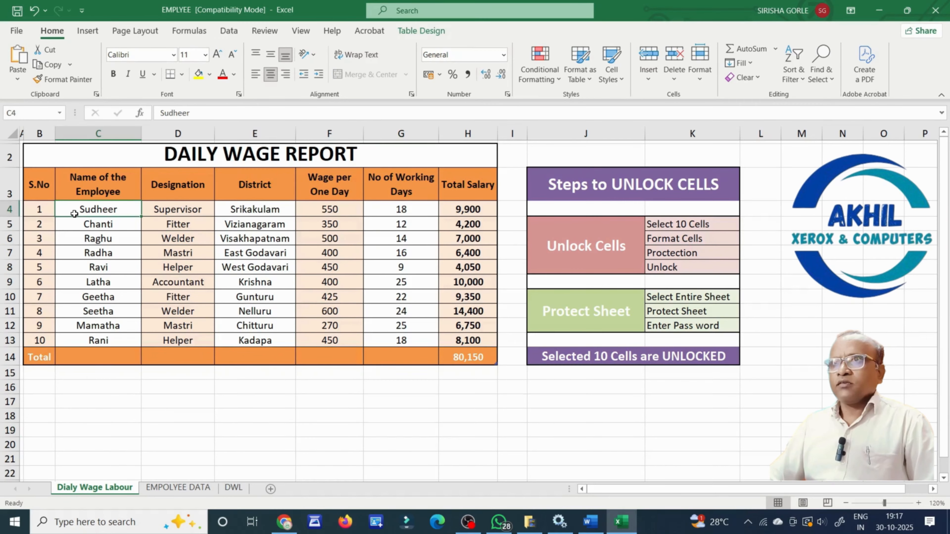
{"action": "double_click", "coordinate": [159, 209]}
{"action": "double_click", "coordinate": [247, 209]}
{"action": "double_click", "coordinate": [325, 216]}
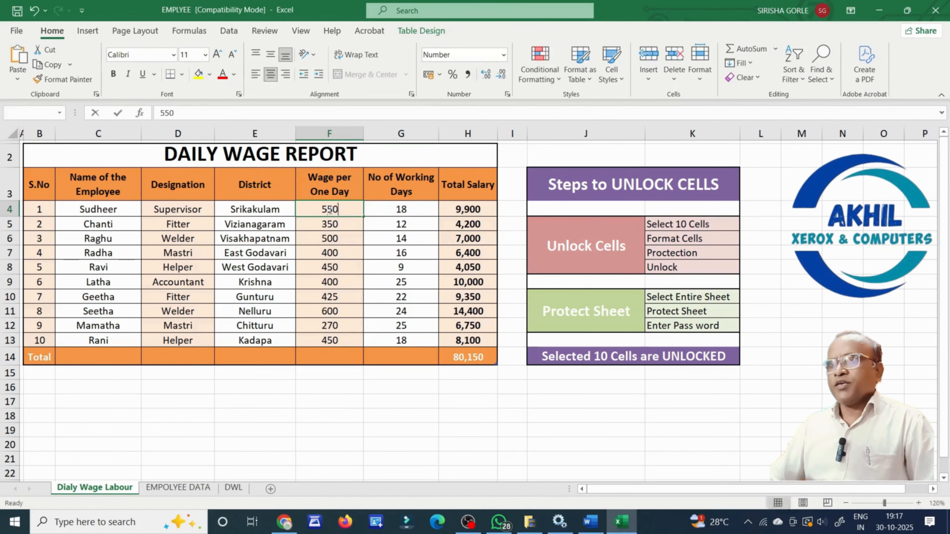
{"action": "double_click", "coordinate": [395, 208]}
{"action": "double_click", "coordinate": [477, 210]}
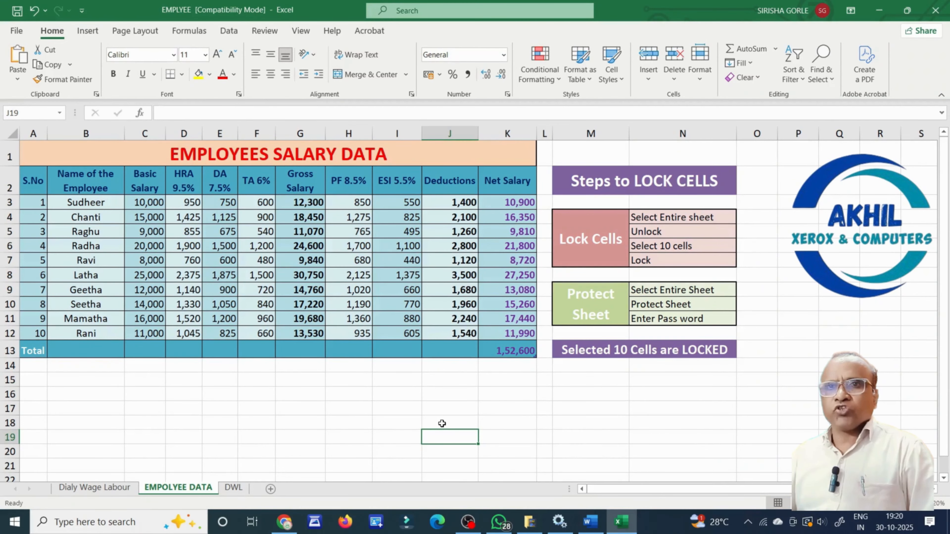
{"action": "left_click", "coordinate": [381, 421]}
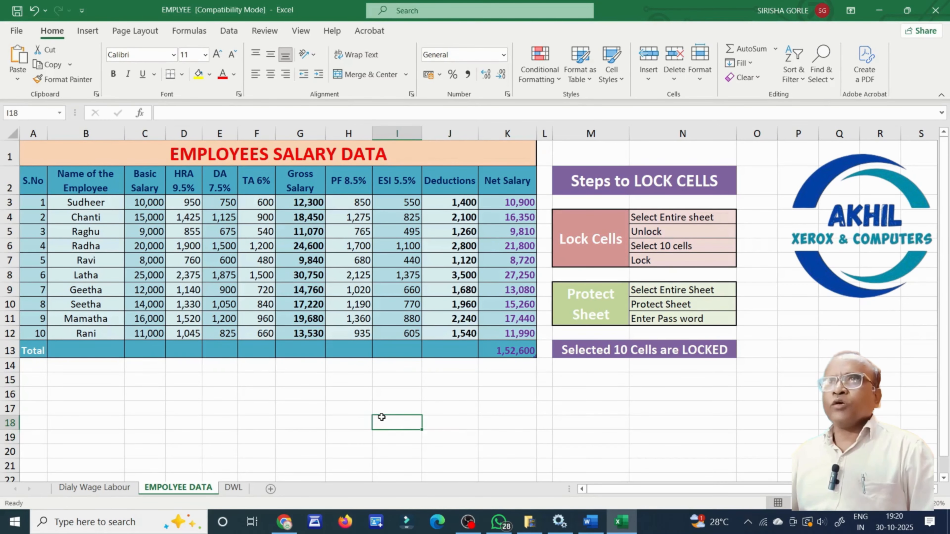
{"action": "left_click", "coordinate": [11, 133]}
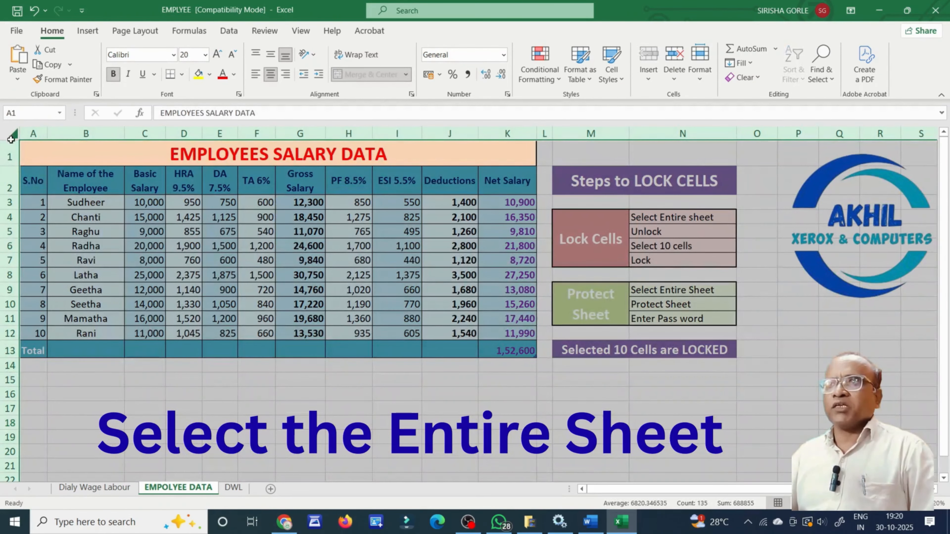
{"action": "right_click", "coordinate": [369, 363]}
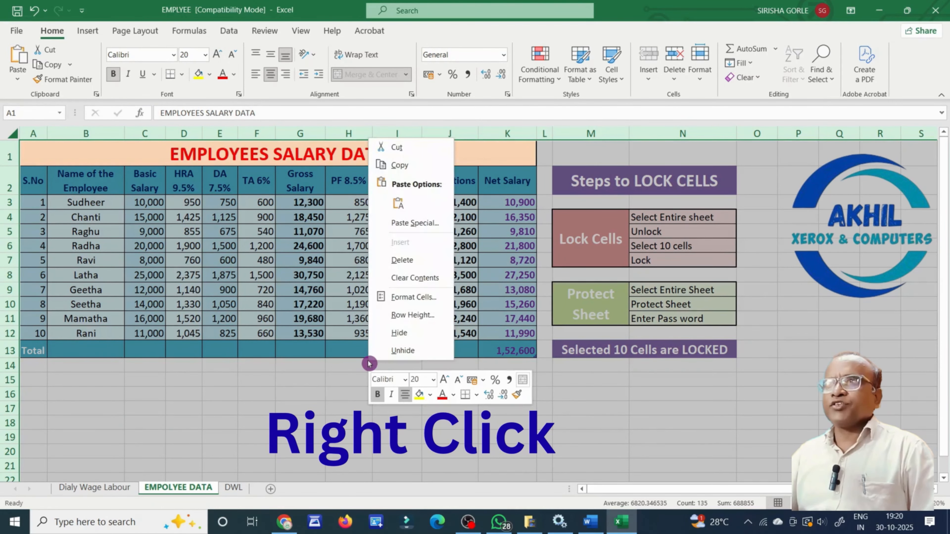
{"action": "left_click", "coordinate": [409, 297]}
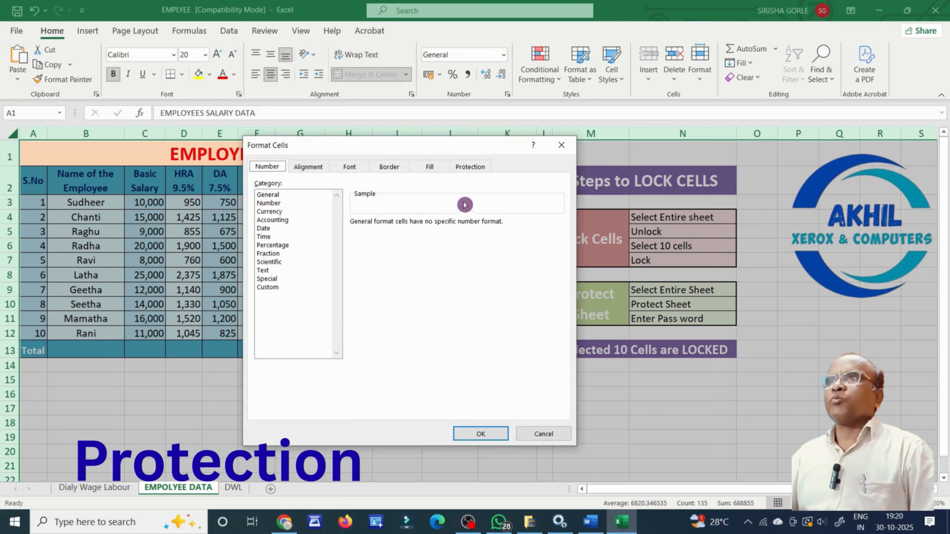
{"action": "left_click", "coordinate": [470, 167]}
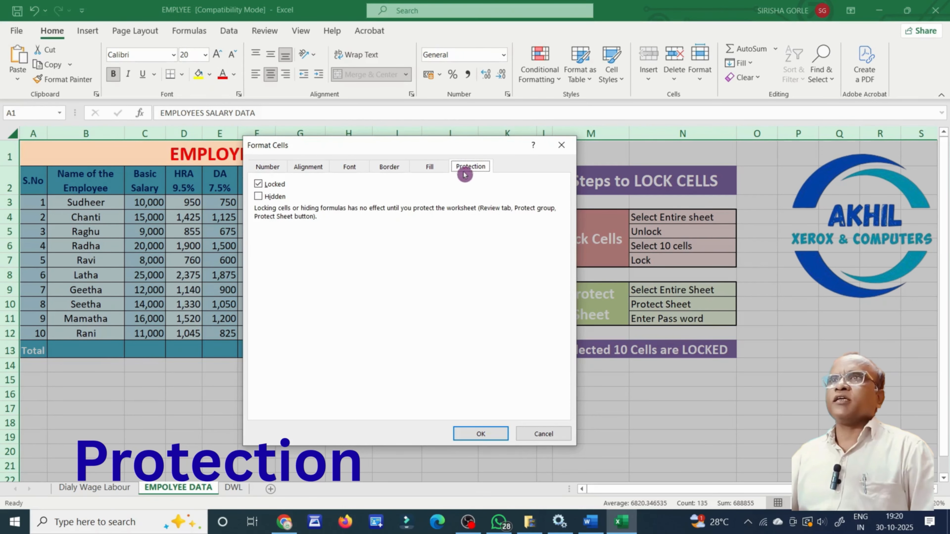
{"action": "left_click", "coordinate": [259, 184]}
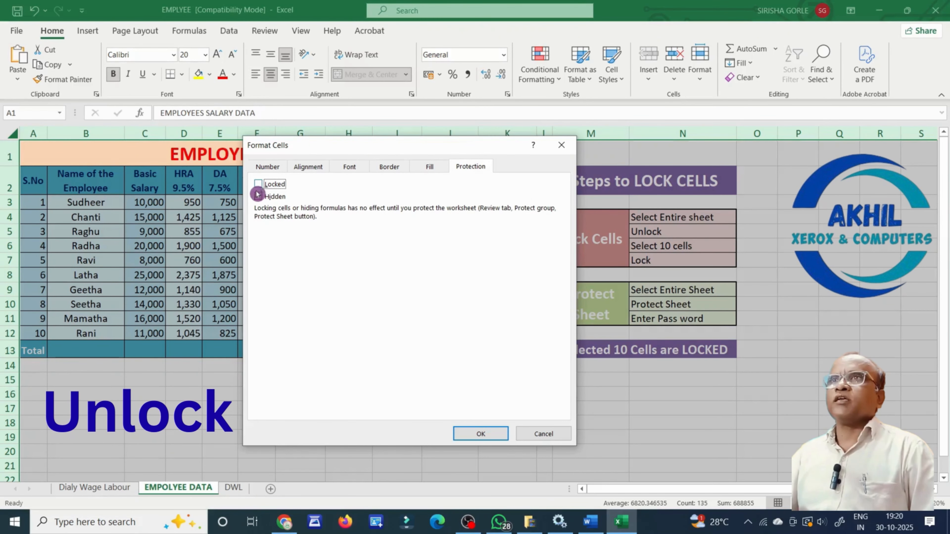
{"action": "left_click", "coordinate": [477, 432]}
{"action": "left_click", "coordinate": [476, 432]}
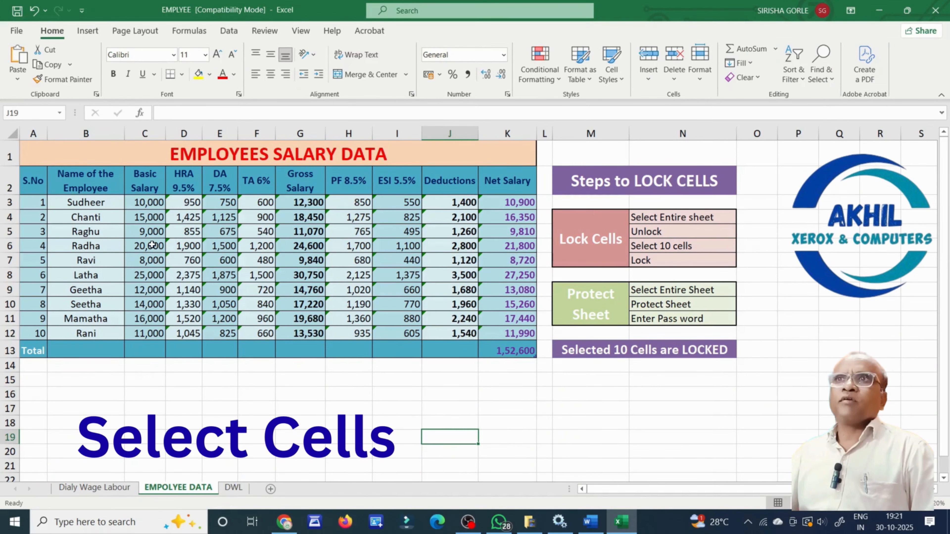
Tick Locked under Format Cells > Protection for the Basic Salary cells C3:C12.
{"action": "left_click_drag", "start_coordinate": [149, 206], "coordinate": [134, 332]}
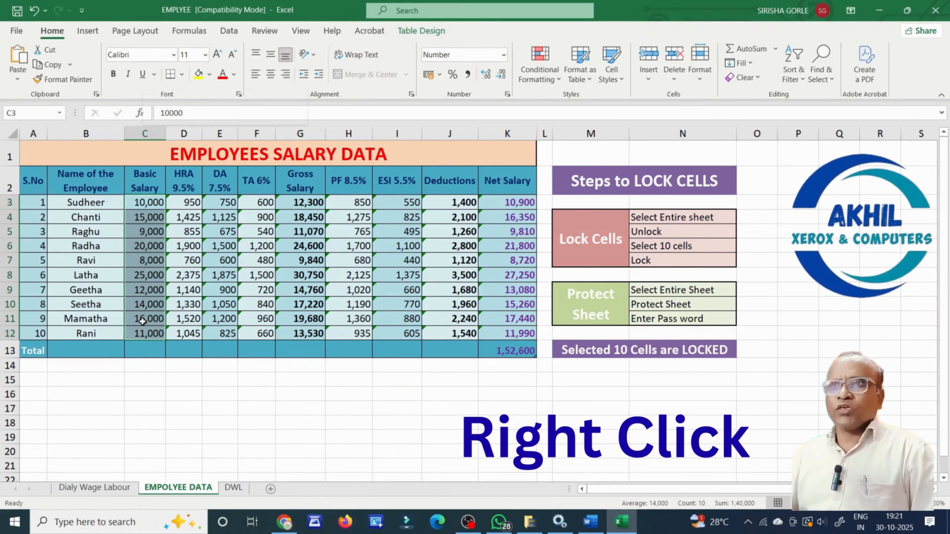
{"action": "right_click", "coordinate": [142, 325]}
{"action": "left_click", "coordinate": [198, 463]}
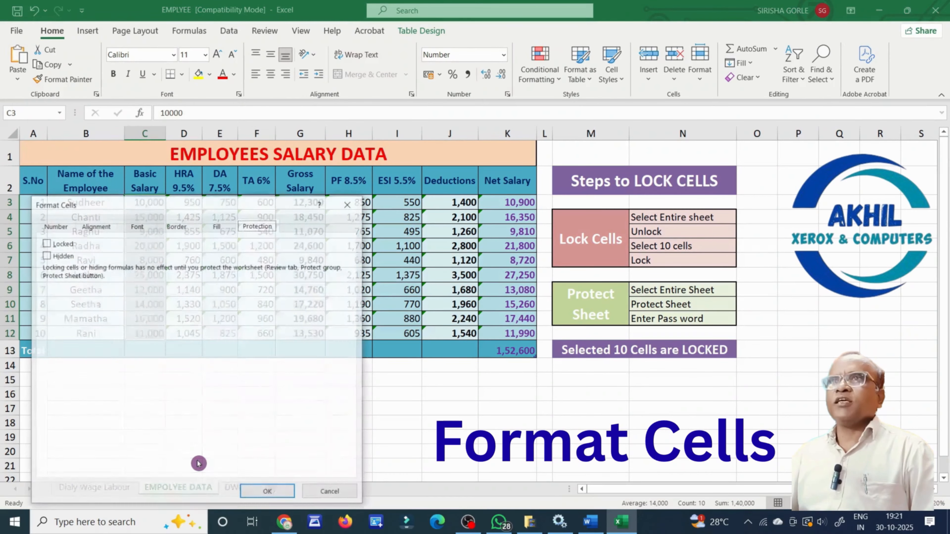
{"action": "left_click", "coordinate": [45, 243]}
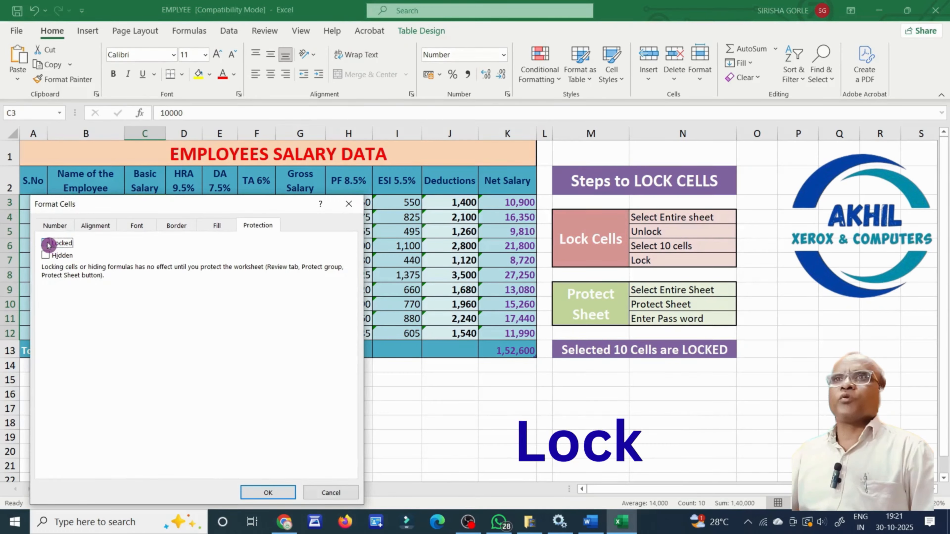
{"action": "left_click", "coordinate": [258, 493]}
{"action": "left_click", "coordinate": [264, 443]}
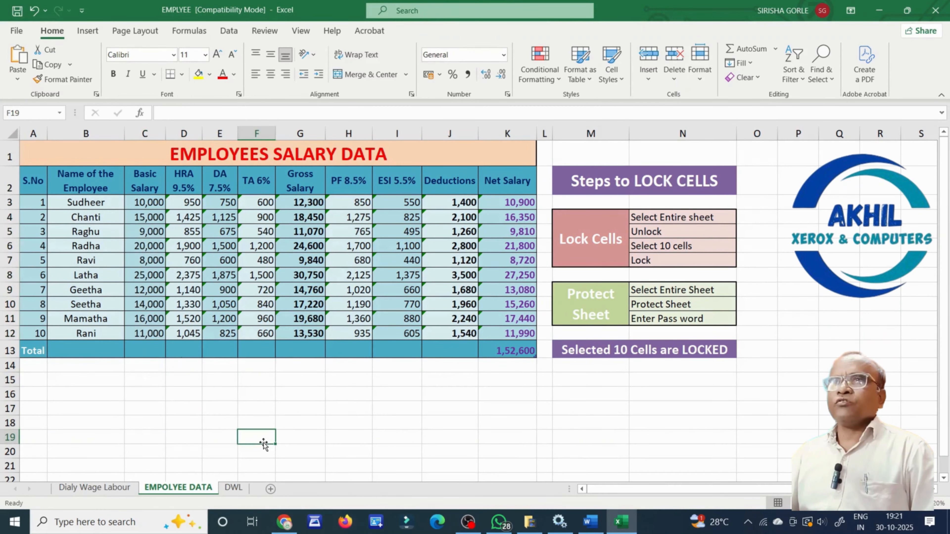
{"action": "left_click", "coordinate": [189, 490]}
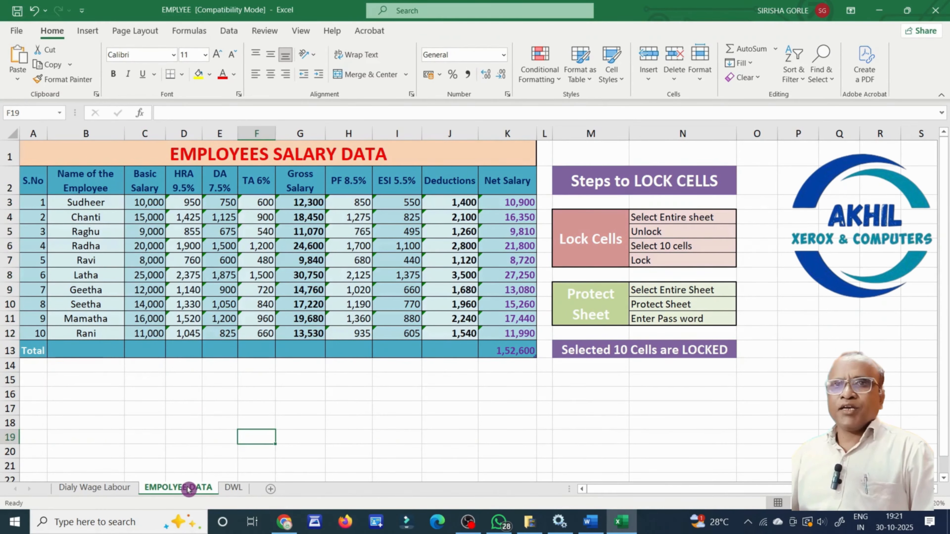
Protect the EMPOLYEE DATA sheet from its tab menu with a password, entered and confirmed.
{"action": "right_click", "coordinate": [189, 488]}
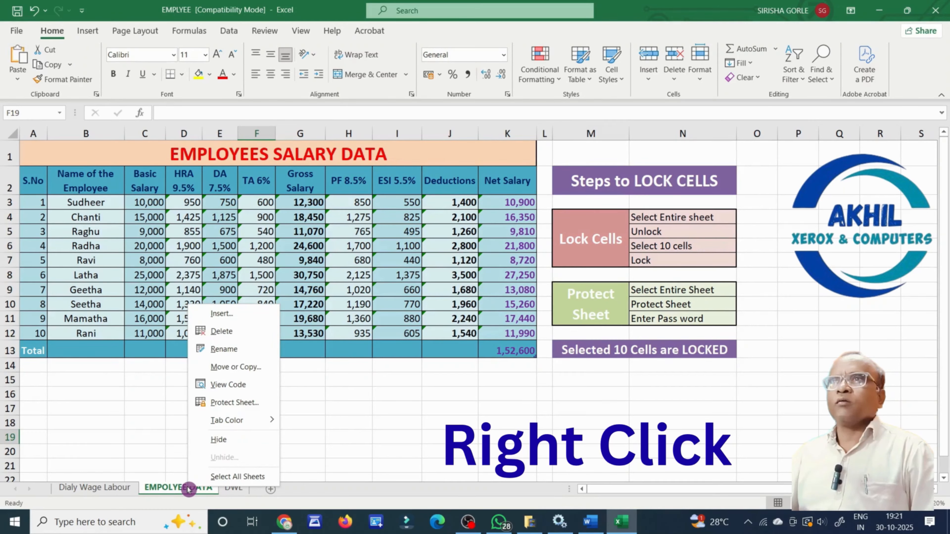
{"action": "left_click", "coordinate": [233, 403]}
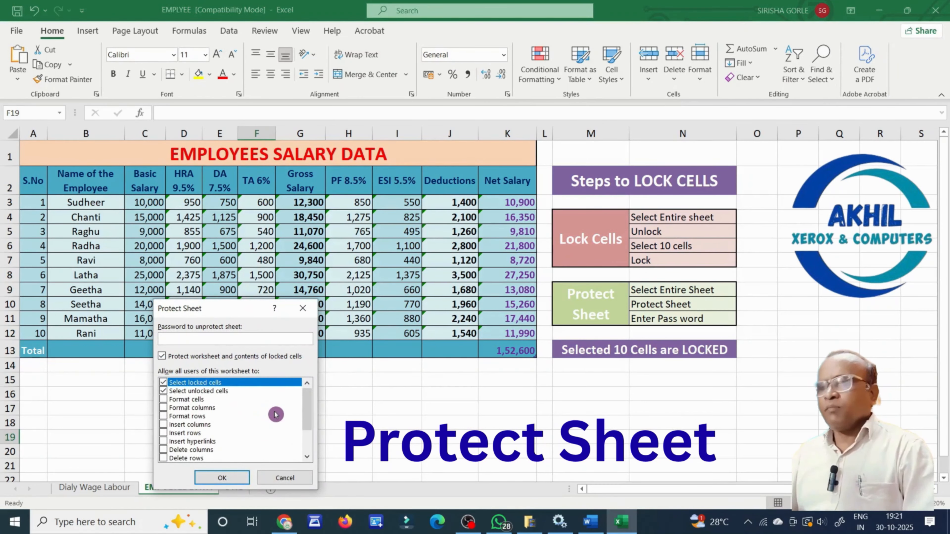
{"action": "type", "text": "123"}
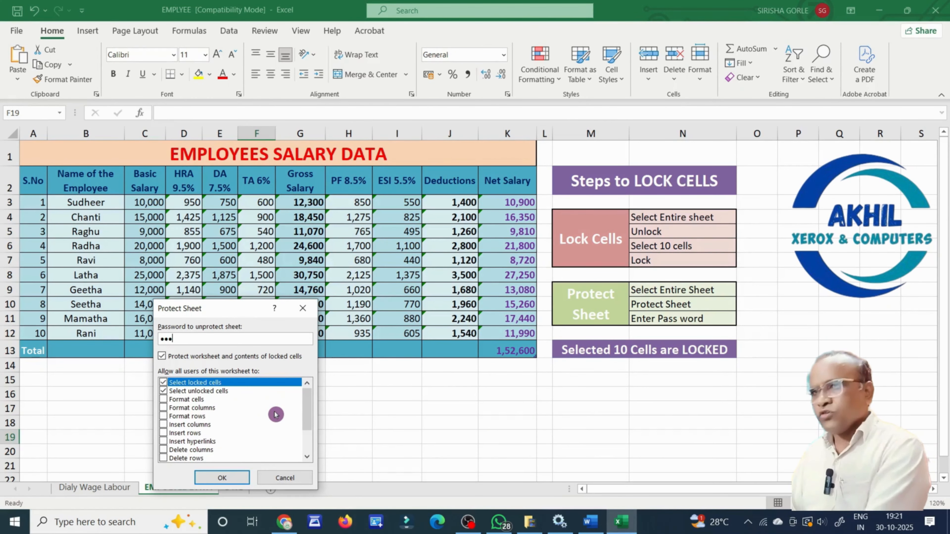
{"action": "key", "text": "Return"}
{"action": "type", "text": "1"}
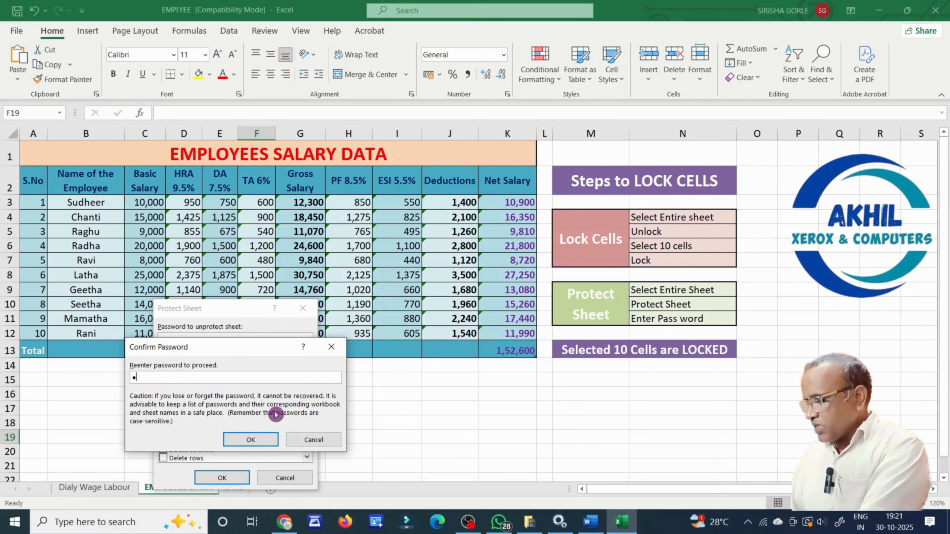
{"action": "key", "text": "Return"}
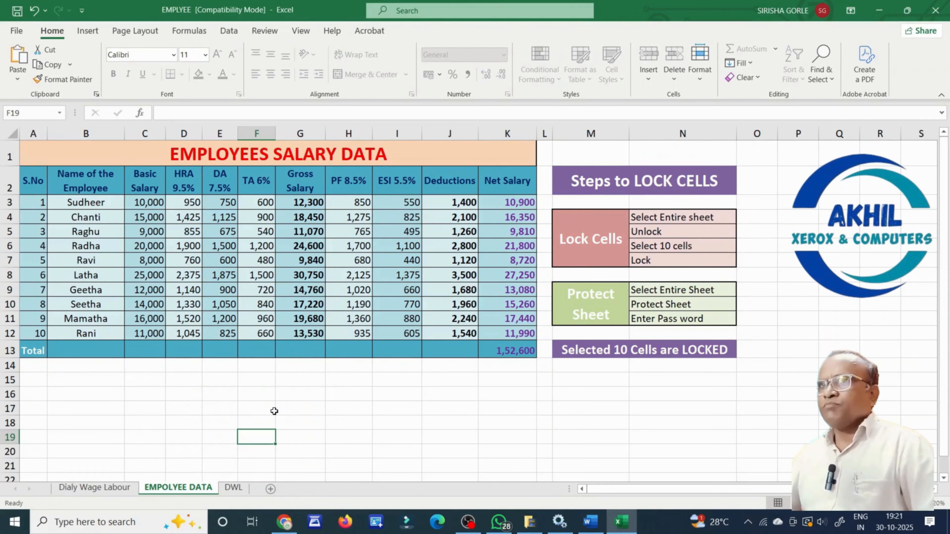
{"action": "left_click", "coordinate": [274, 411]}
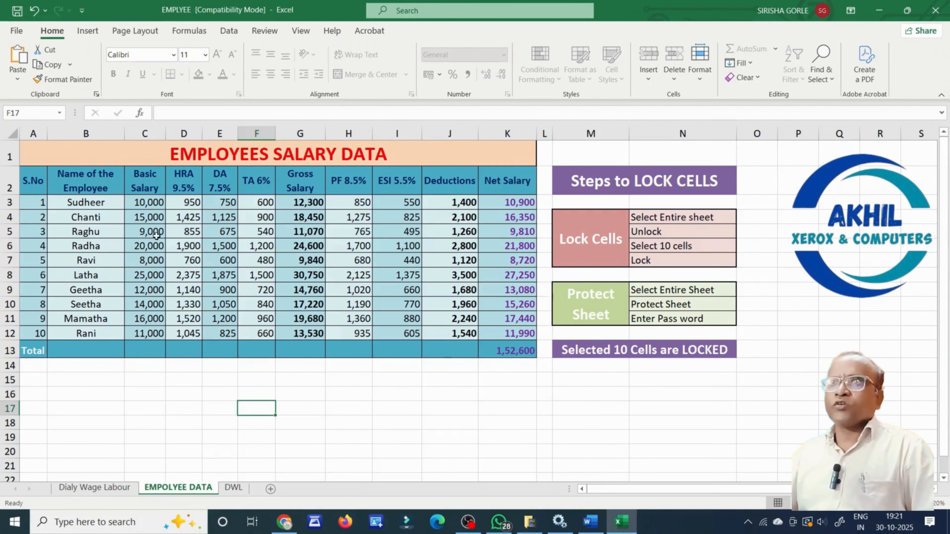
Try editing the locked salaries in C3, C7 and C11, and dismiss each warning.
{"action": "double_click", "coordinate": [151, 204]}
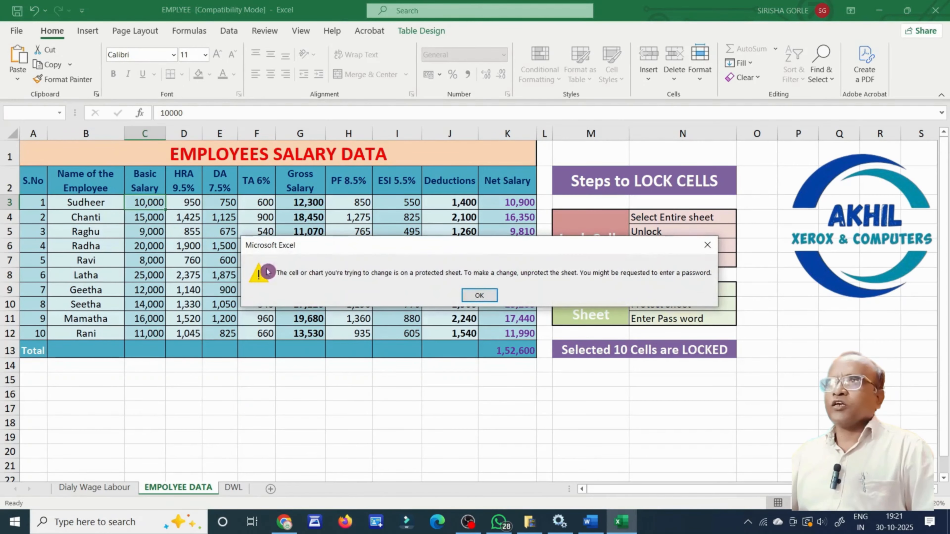
{"action": "left_click", "coordinate": [475, 299]}
{"action": "double_click", "coordinate": [161, 265]}
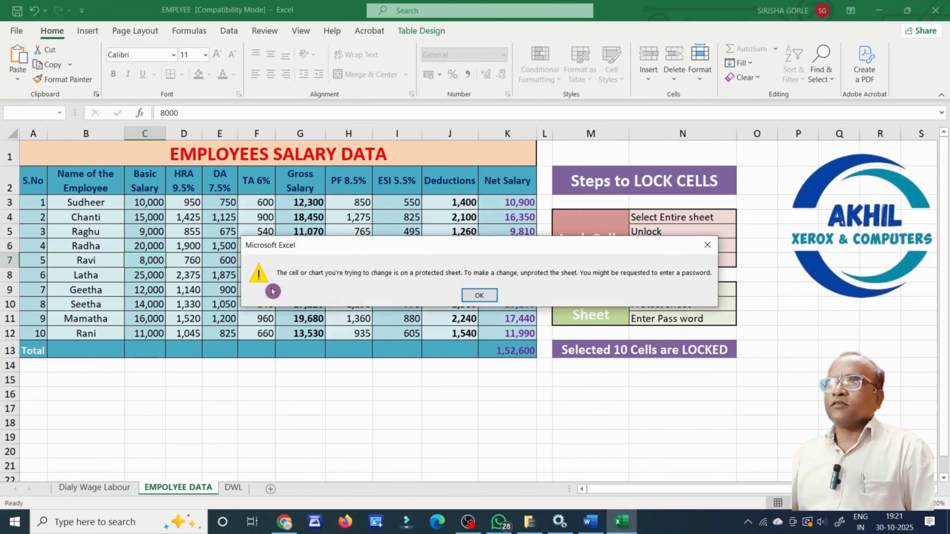
{"action": "left_click", "coordinate": [472, 299]}
{"action": "left_click", "coordinate": [159, 330]}
{"action": "double_click", "coordinate": [159, 320]}
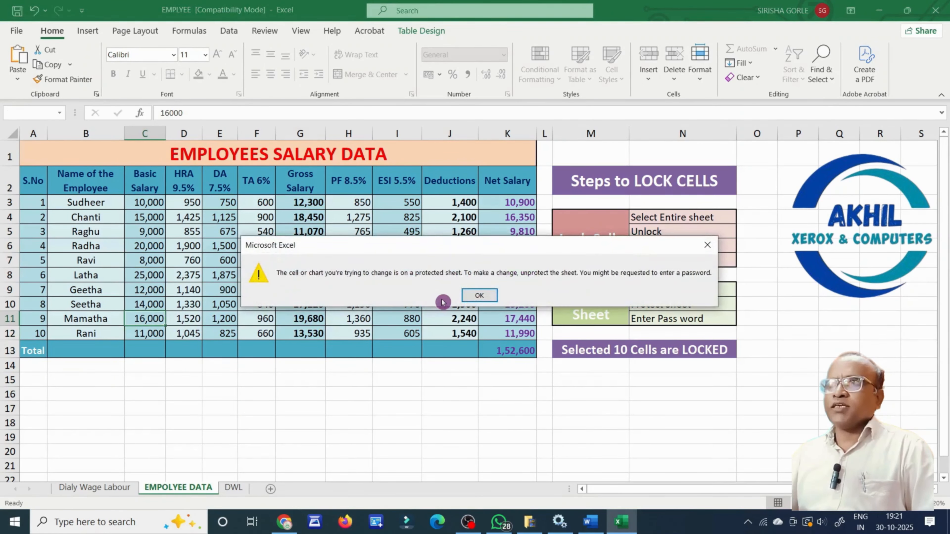
{"action": "left_click", "coordinate": [467, 298]}
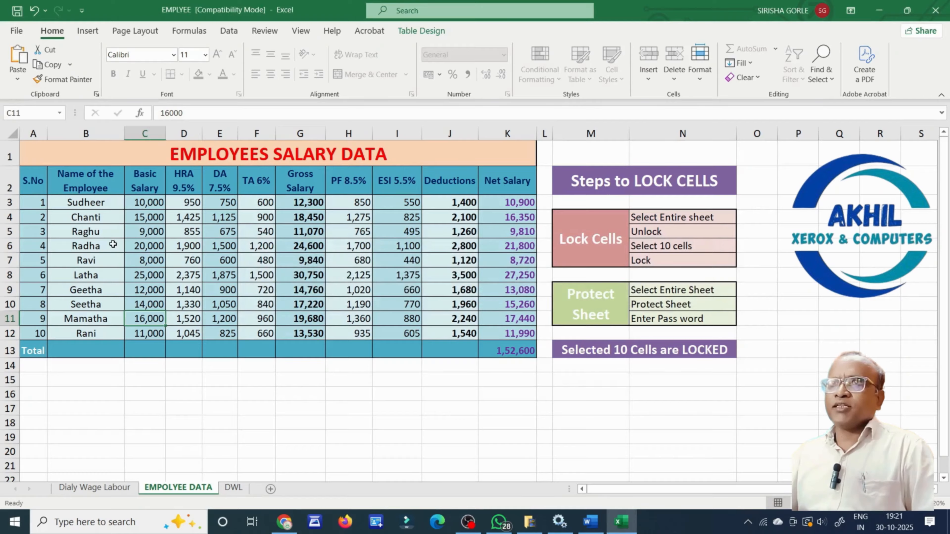
Type 'fgf' in B5, 'dfdf' in B9 and 454 as the TA in F10, then confirm C3 is still locked.
{"action": "double_click", "coordinate": [111, 231]}
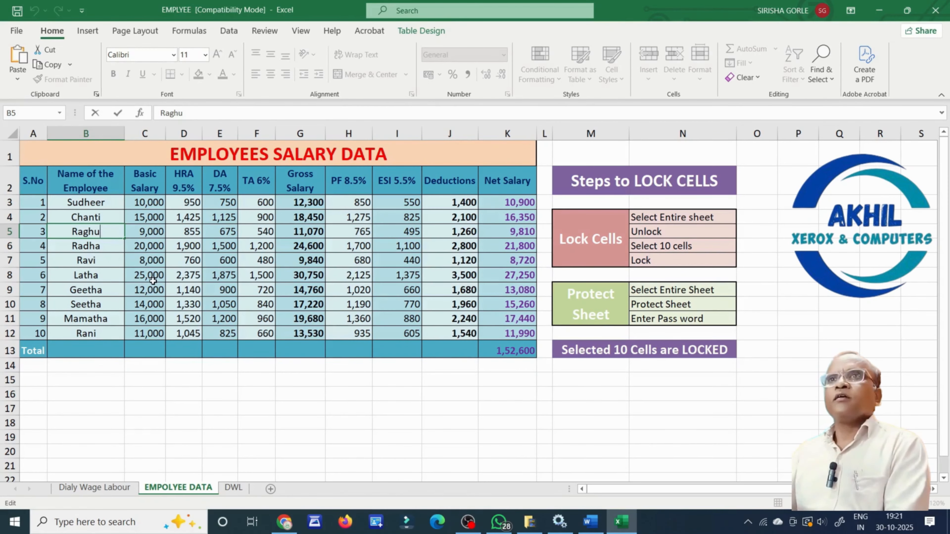
{"action": "type", "text": "fgf"}
{"action": "left_click", "coordinate": [107, 291]}
{"action": "type", "text": "dfdf"}
{"action": "left_click_drag", "start_coordinate": [257, 304], "coordinate": [306, 305]}
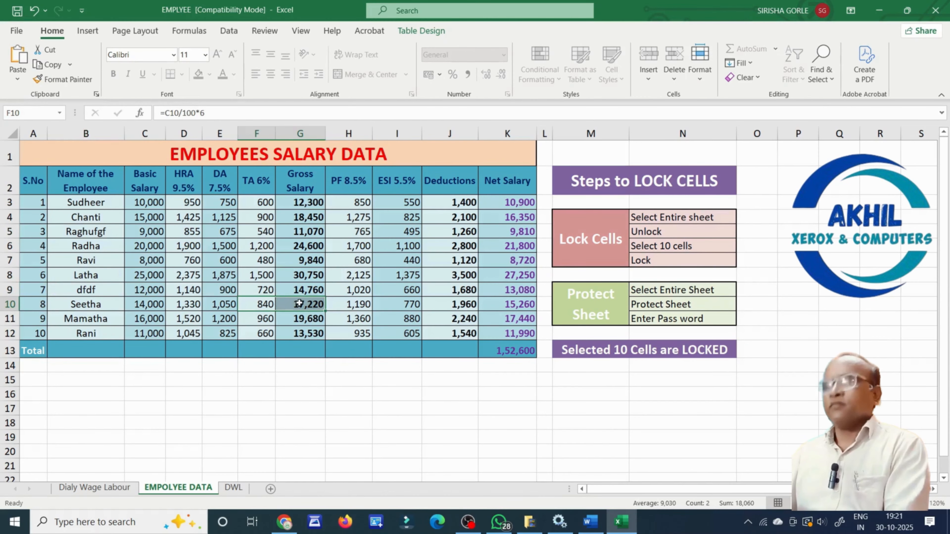
{"action": "type", "text": "454"}
{"action": "left_click", "coordinate": [349, 380]}
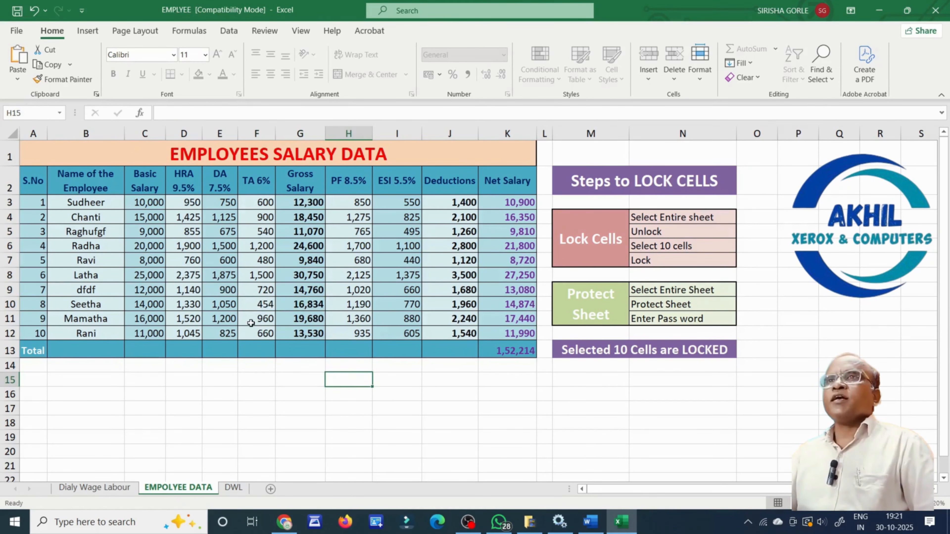
{"action": "double_click", "coordinate": [147, 203]}
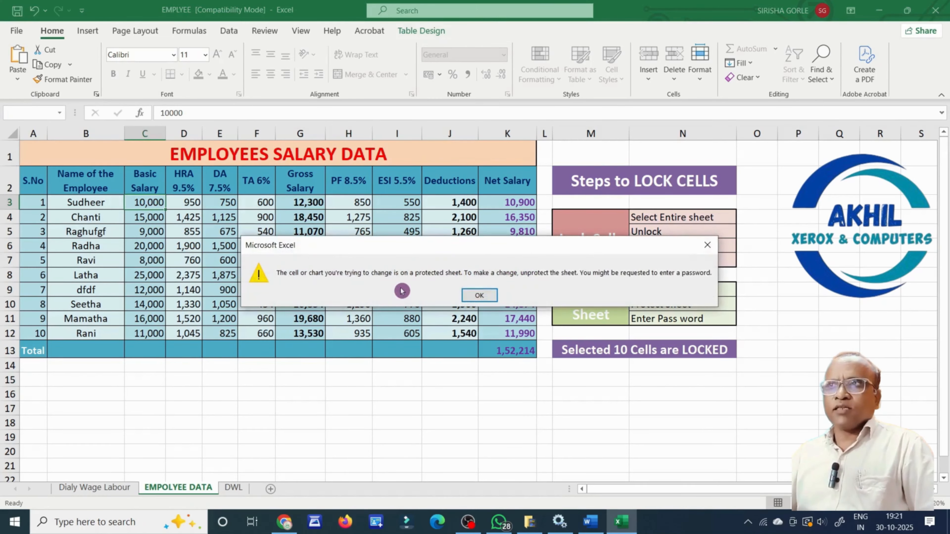
{"action": "left_click", "coordinate": [470, 299]}
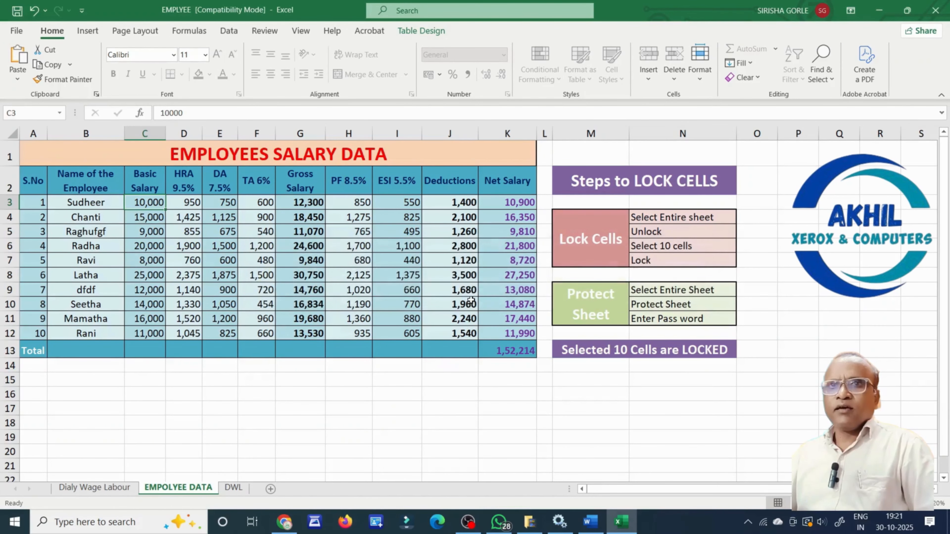
{"action": "left_click", "coordinate": [421, 446]}
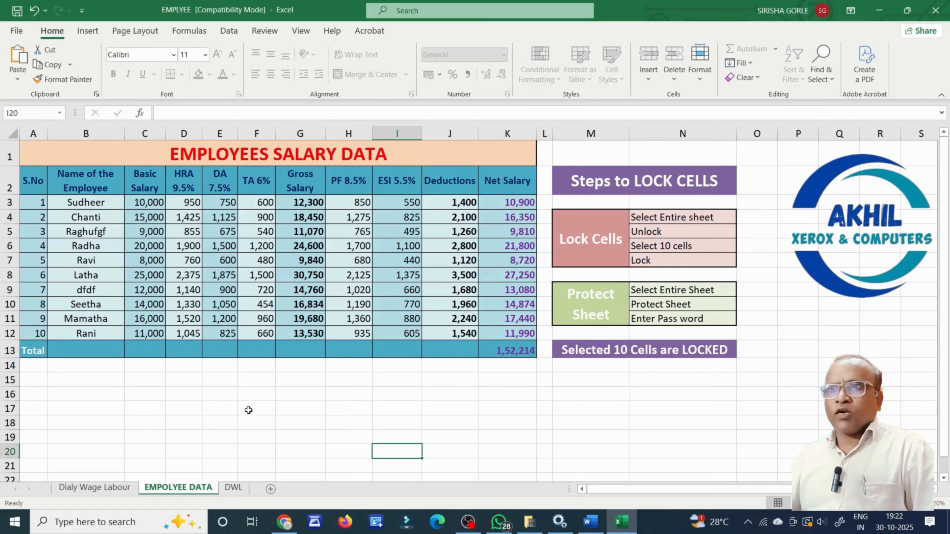
Unprotect the EMPOLYEE DATA sheet by entering its password.
{"action": "right_click", "coordinate": [182, 490]}
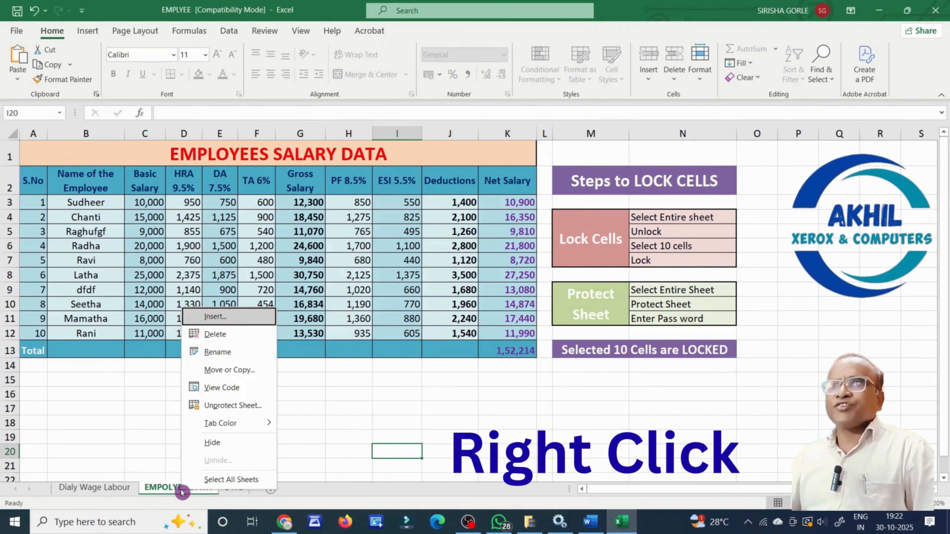
{"action": "left_click", "coordinate": [243, 405]}
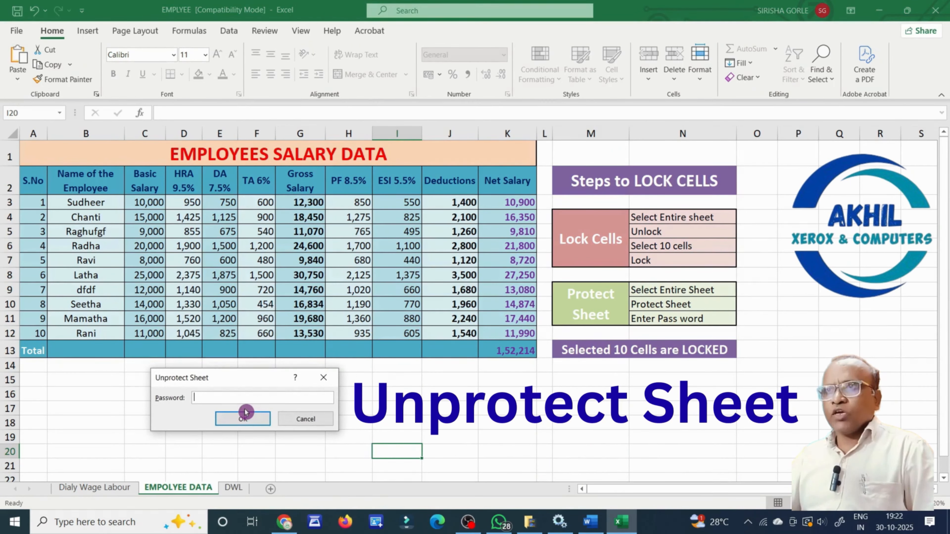
{"action": "type", "text": "1"}
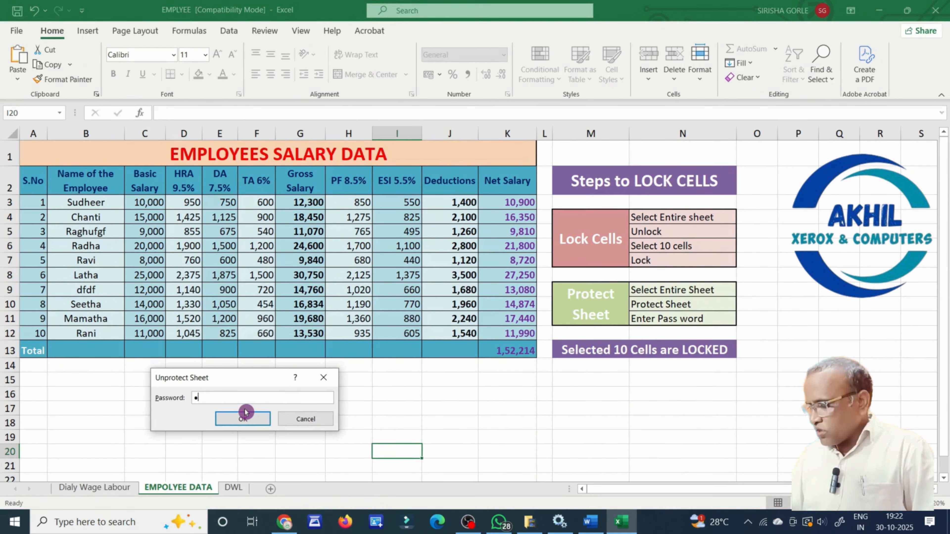
{"action": "left_click", "coordinate": [243, 419]}
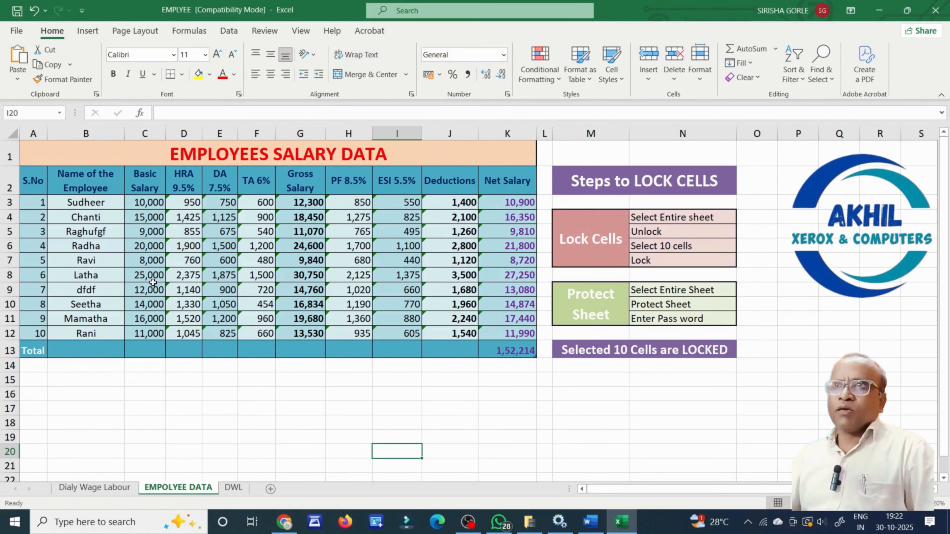
Check that C8, B8 and the ESI formula in I9 can be edited again.
{"action": "double_click", "coordinate": [149, 276]}
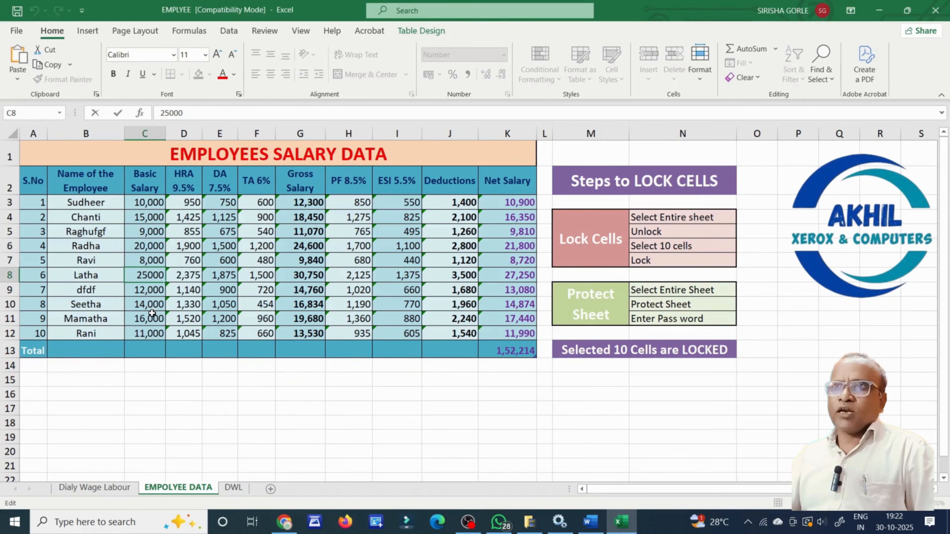
{"action": "left_click", "coordinate": [270, 425]}
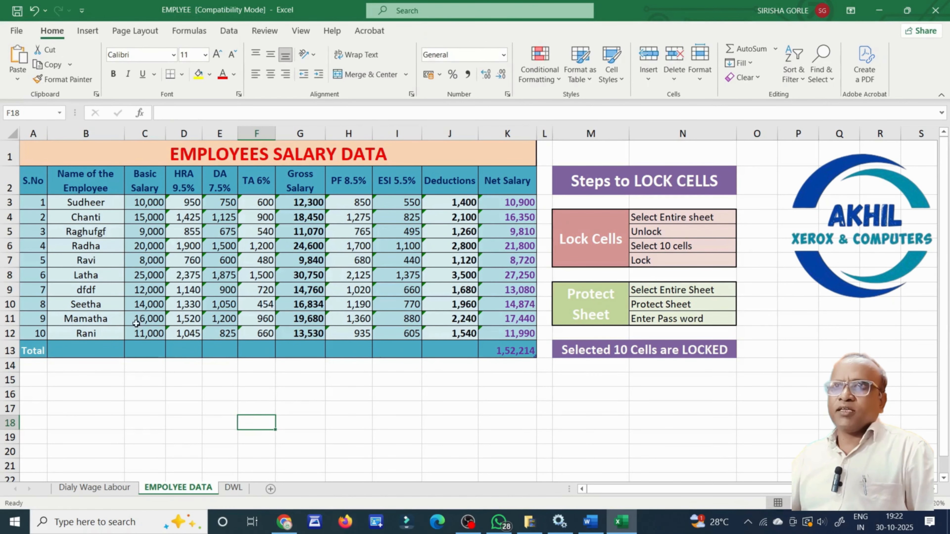
{"action": "double_click", "coordinate": [101, 277]}
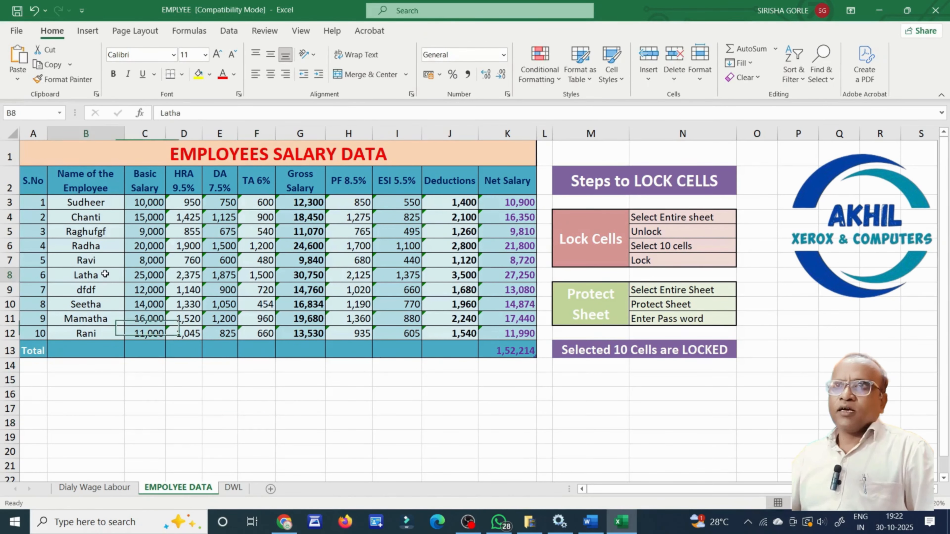
{"action": "double_click", "coordinate": [385, 289]}
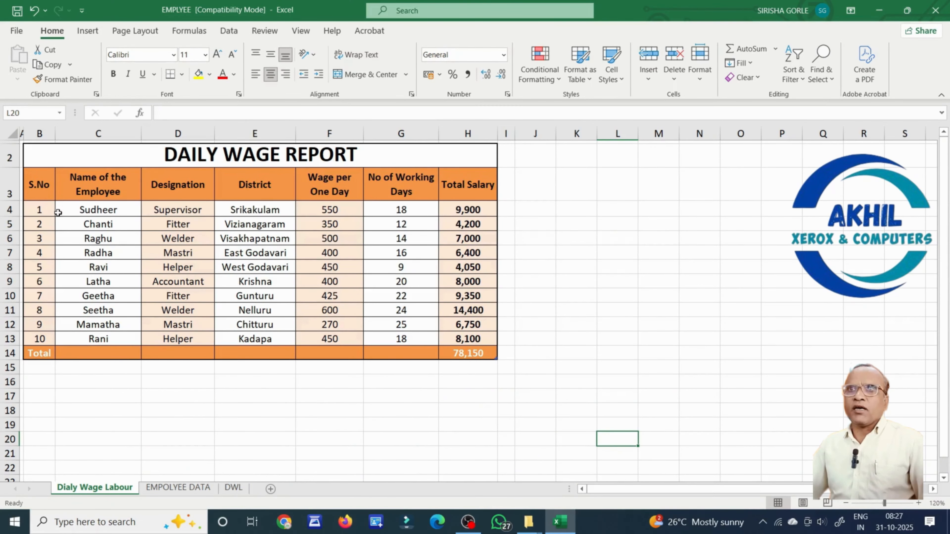
{"action": "left_click", "coordinate": [13, 133]}
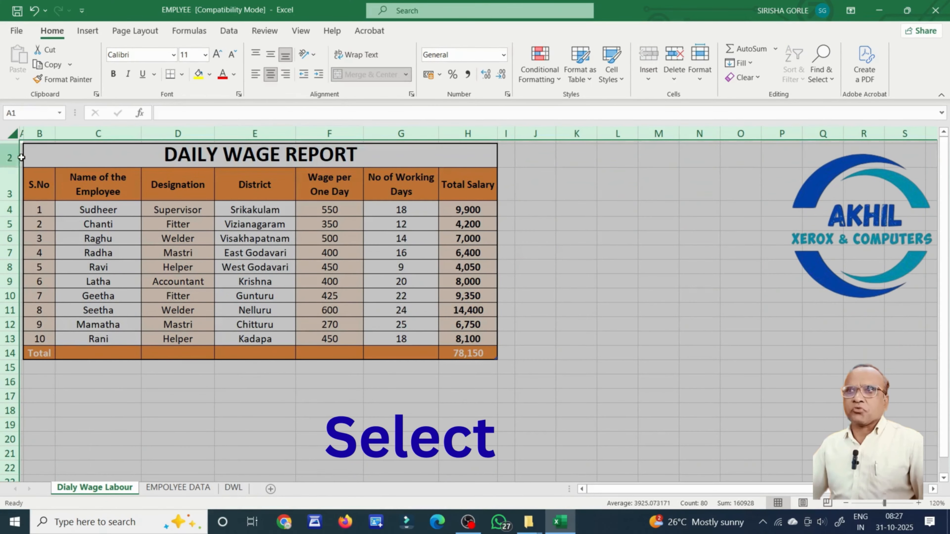
Tick Locked under Format Cells > Protection for every cell on the sheet.
{"action": "right_click", "coordinate": [404, 327]}
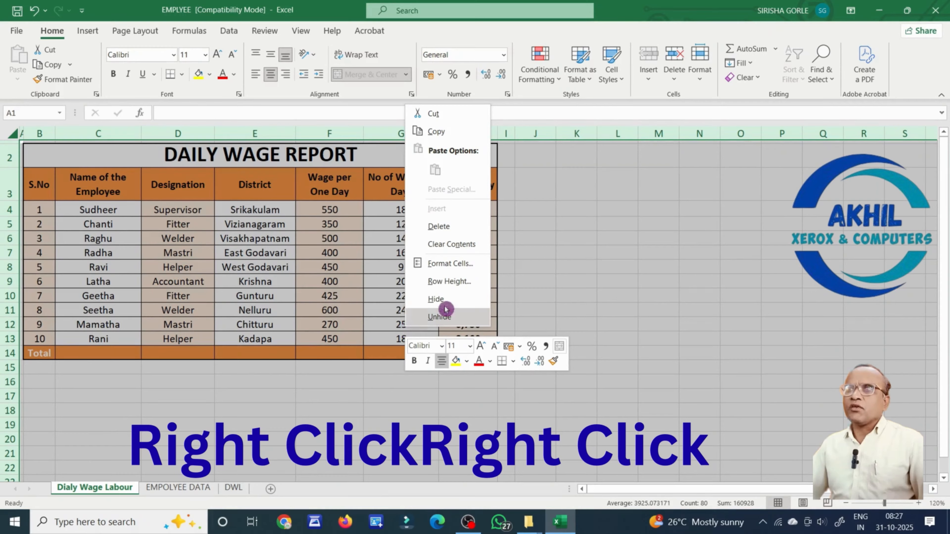
{"action": "left_click", "coordinate": [465, 267]}
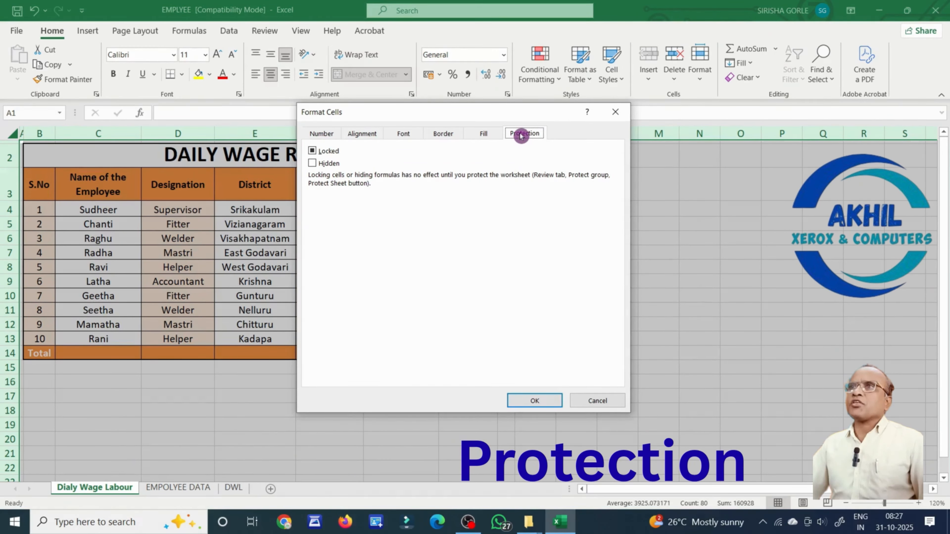
{"action": "left_click", "coordinate": [312, 152]}
{"action": "left_click", "coordinate": [524, 401]}
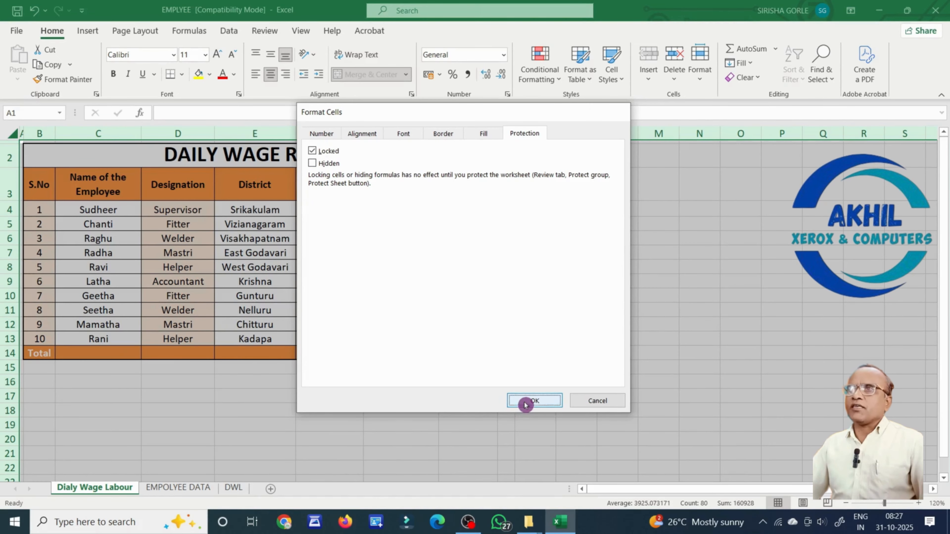
{"action": "left_click", "coordinate": [466, 423]}
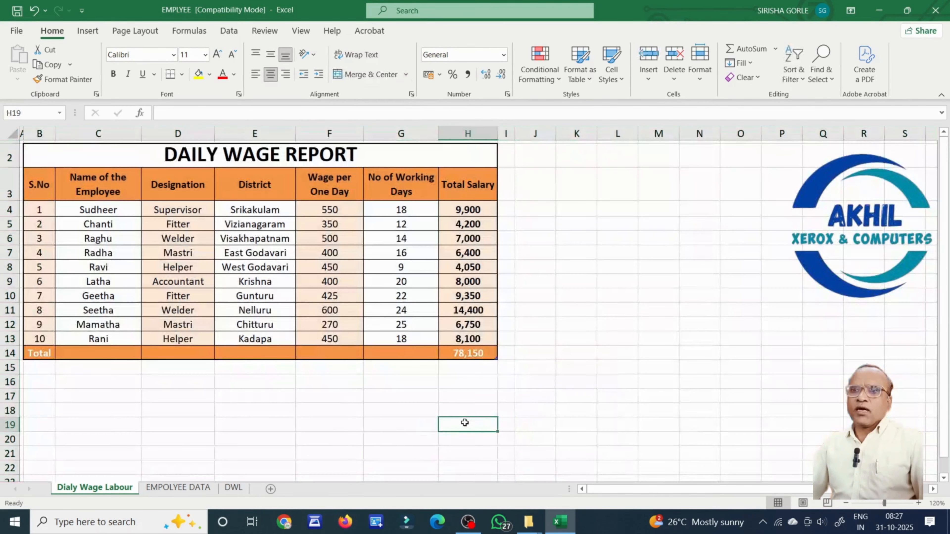
Protect the Dialy Wage Labour sheet from its tab menu with a confirmed password.
{"action": "right_click", "coordinate": [79, 491]}
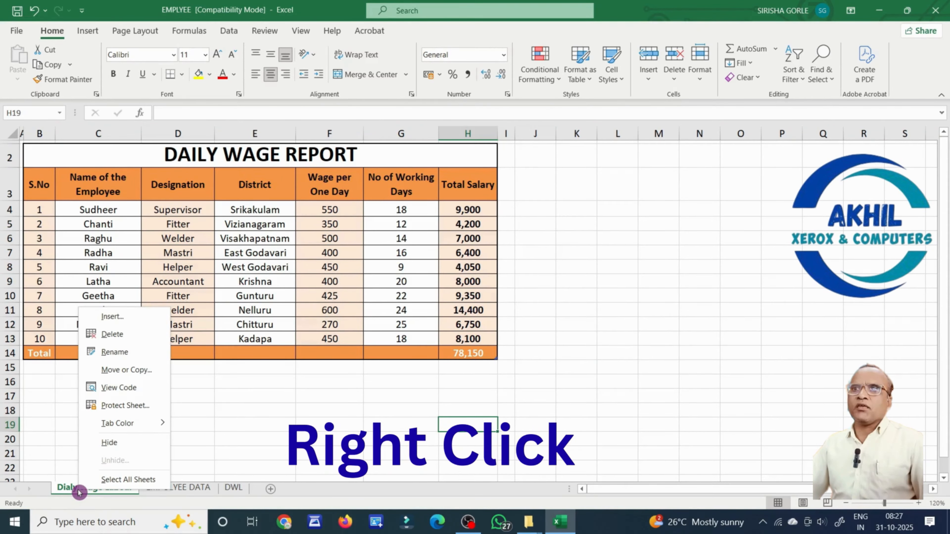
{"action": "left_click", "coordinate": [133, 406]}
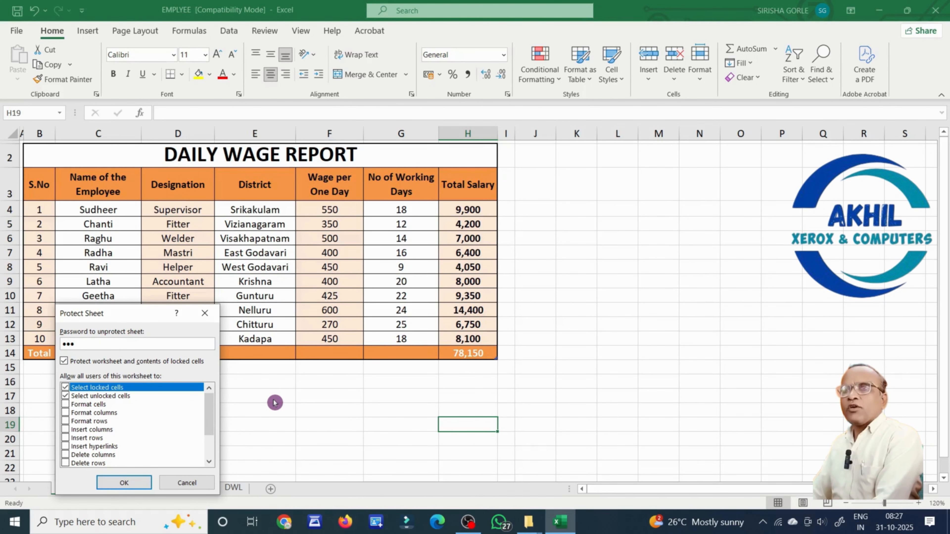
{"action": "key", "text": "Return"}
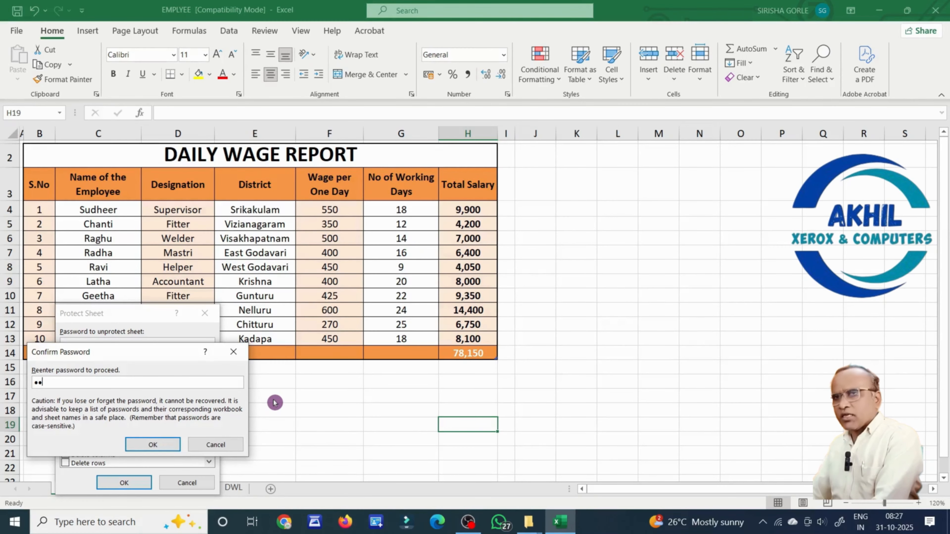
{"action": "key", "text": "Return"}
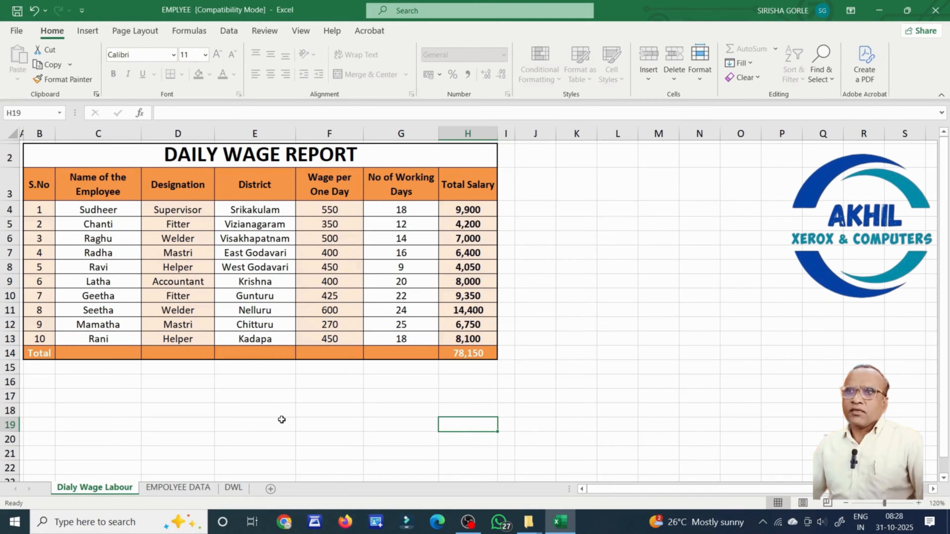
{"action": "double_click", "coordinate": [275, 301]}
{"action": "left_click", "coordinate": [474, 297]}
{"action": "left_click", "coordinate": [465, 303]}
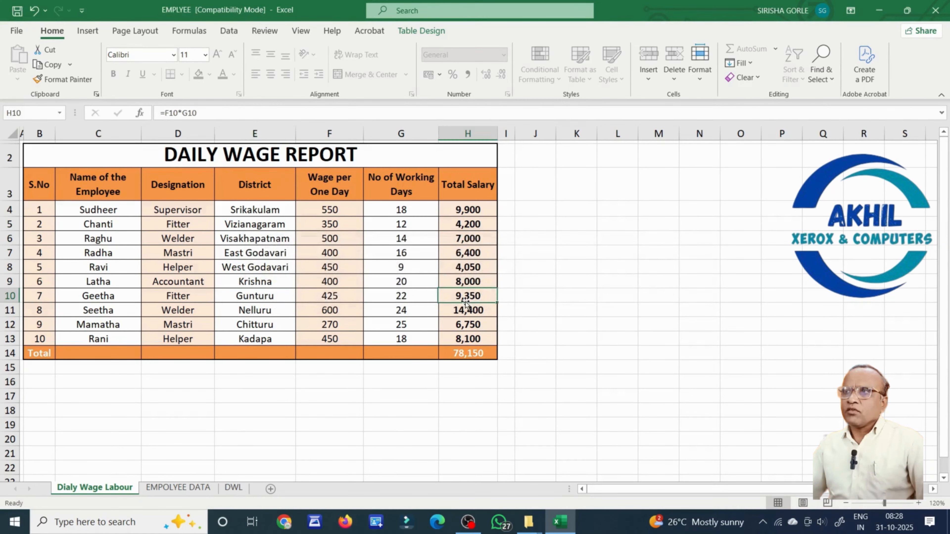
{"action": "double_click", "coordinate": [464, 301]}
{"action": "double_click", "coordinate": [470, 299]}
{"action": "left_click", "coordinate": [473, 298]}
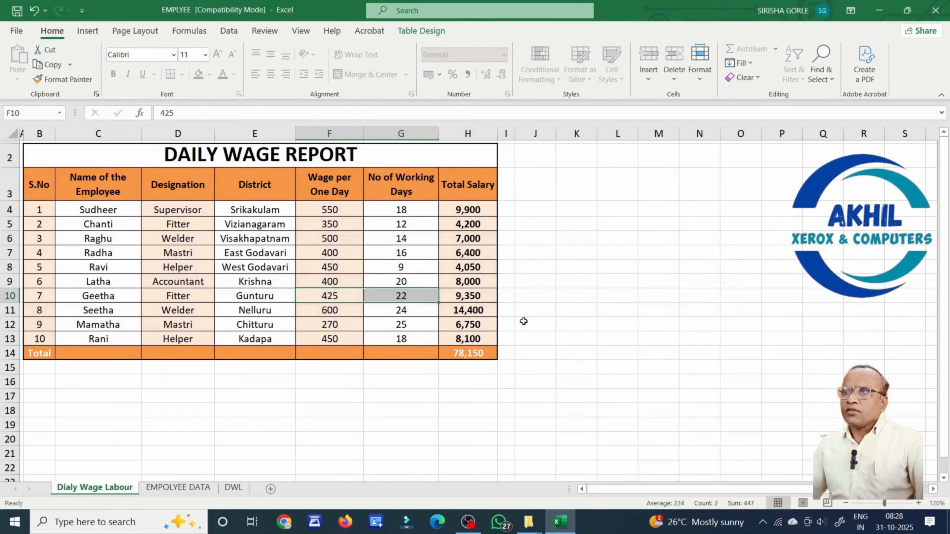
{"action": "left_click", "coordinate": [586, 329]}
{"action": "double_click", "coordinate": [585, 326]}
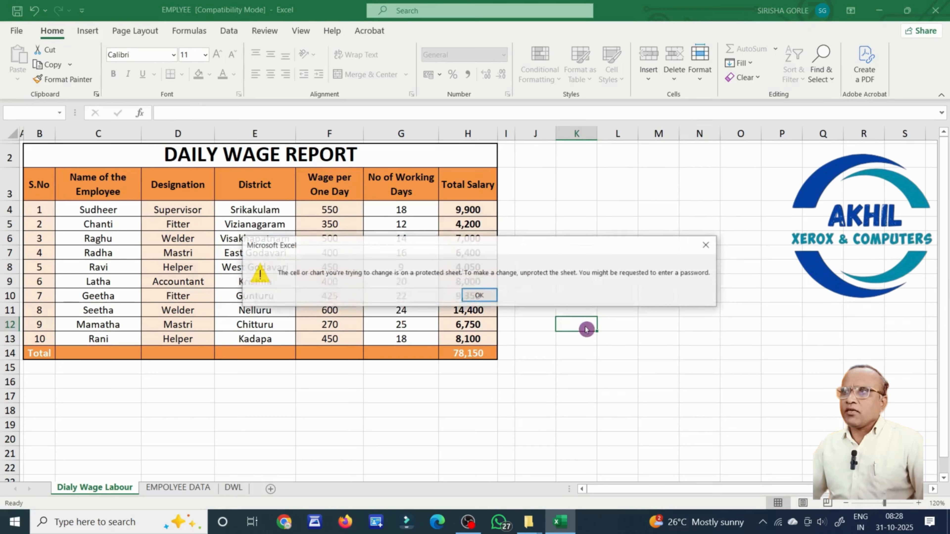
{"action": "left_click", "coordinate": [494, 301]}
{"action": "double_click", "coordinate": [633, 271]}
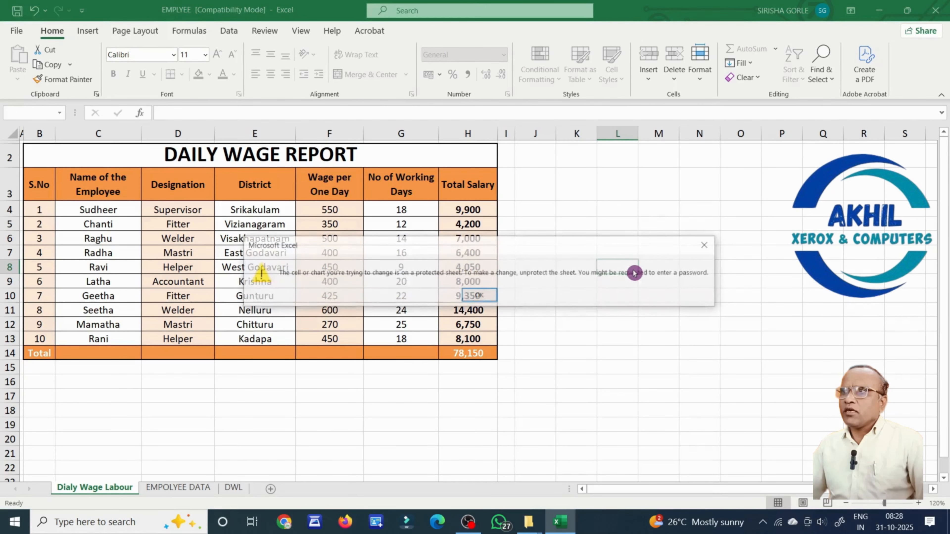
{"action": "left_click", "coordinate": [493, 299]}
{"action": "left_click", "coordinate": [288, 403]}
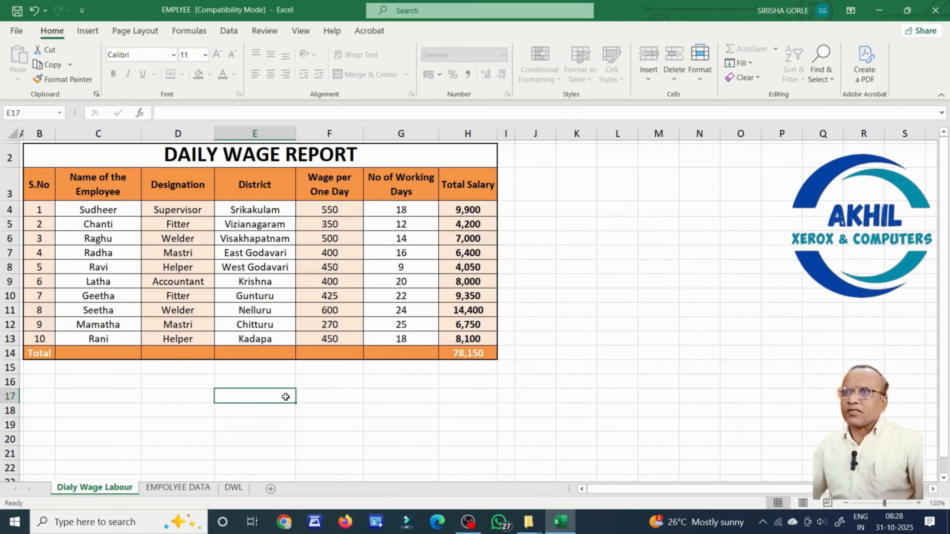
{"action": "double_click", "coordinate": [286, 396]}
{"action": "left_click", "coordinate": [494, 300]}
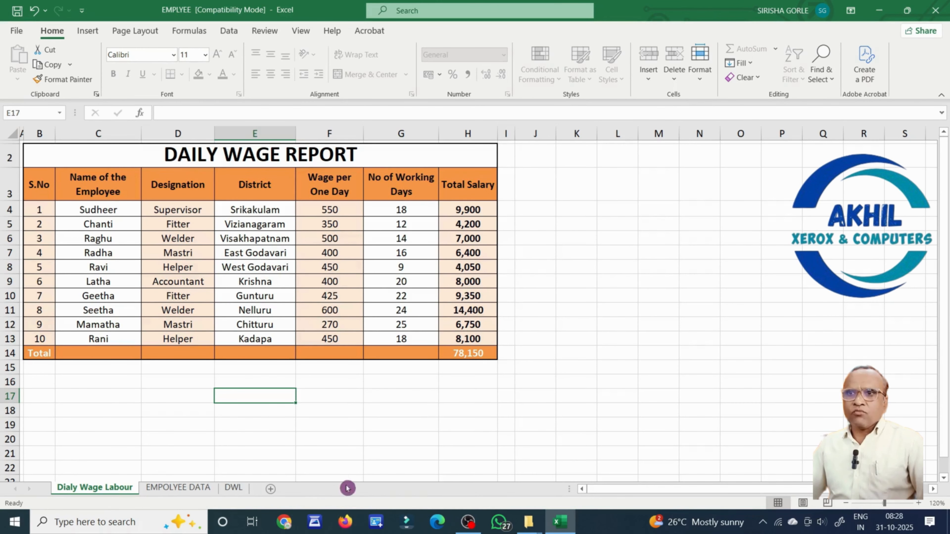
Unprotect the Dialy Wage Labour sheet by entering its password.
{"action": "right_click", "coordinate": [114, 491]}
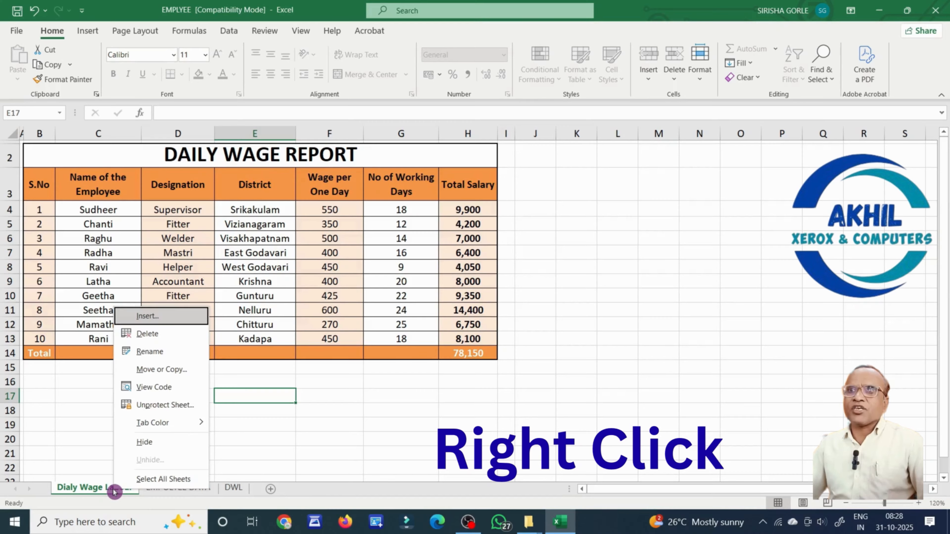
{"action": "left_click", "coordinate": [184, 412]}
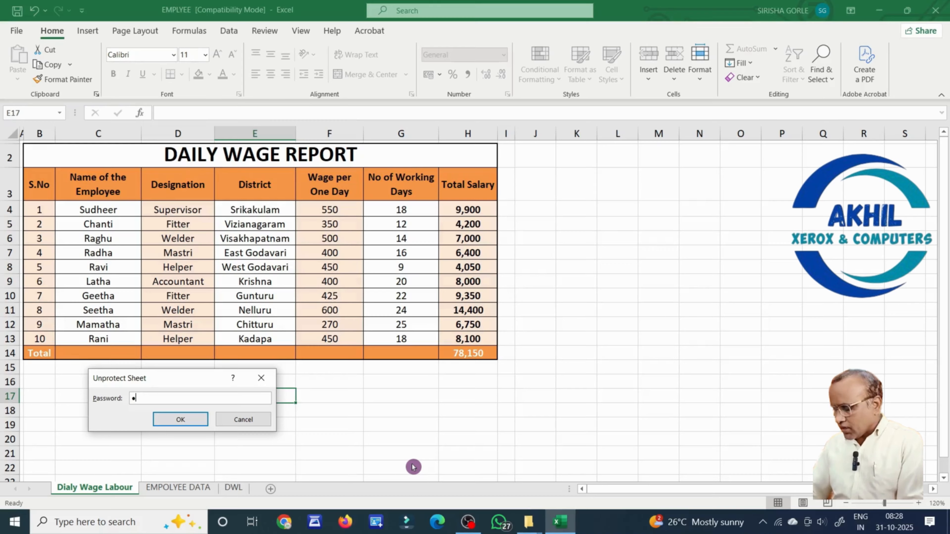
{"action": "key", "text": "Return"}
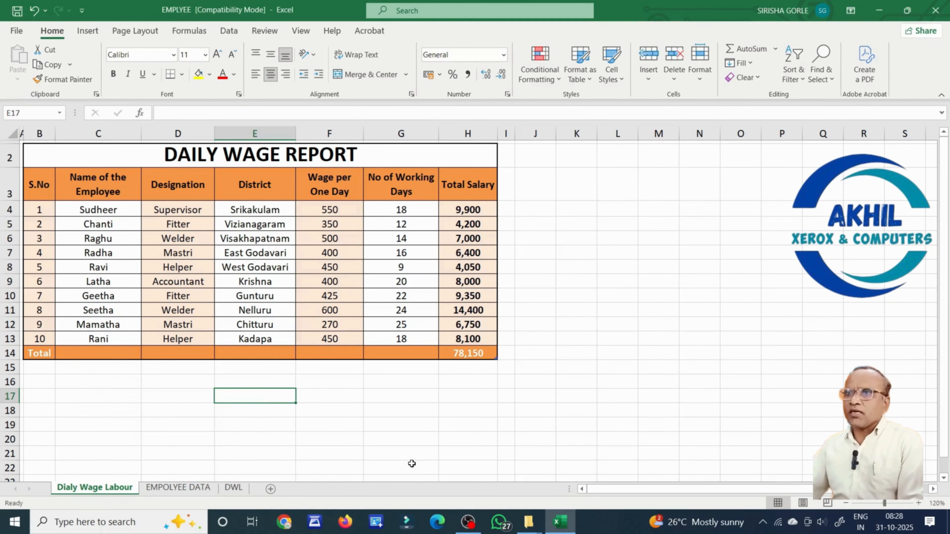
{"action": "left_click", "coordinate": [282, 414]}
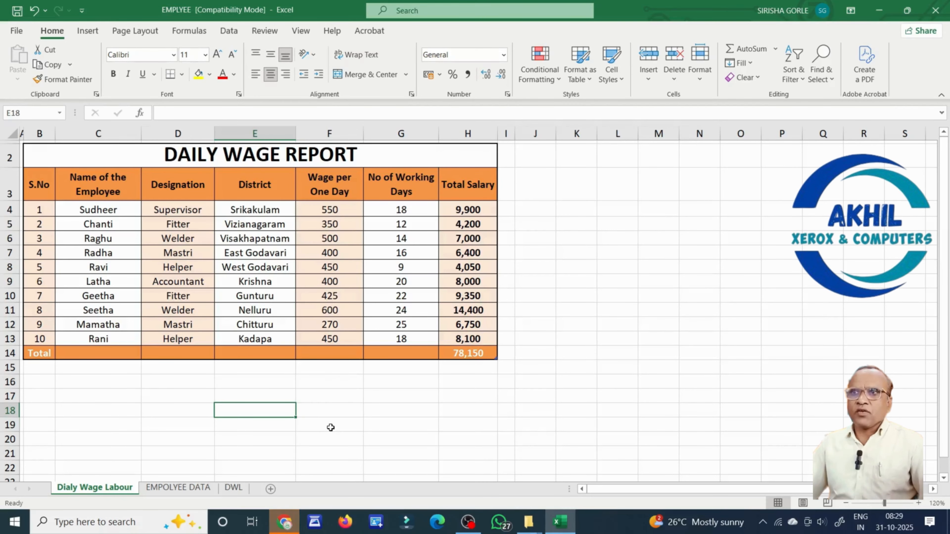
{"action": "left_click", "coordinate": [192, 311]}
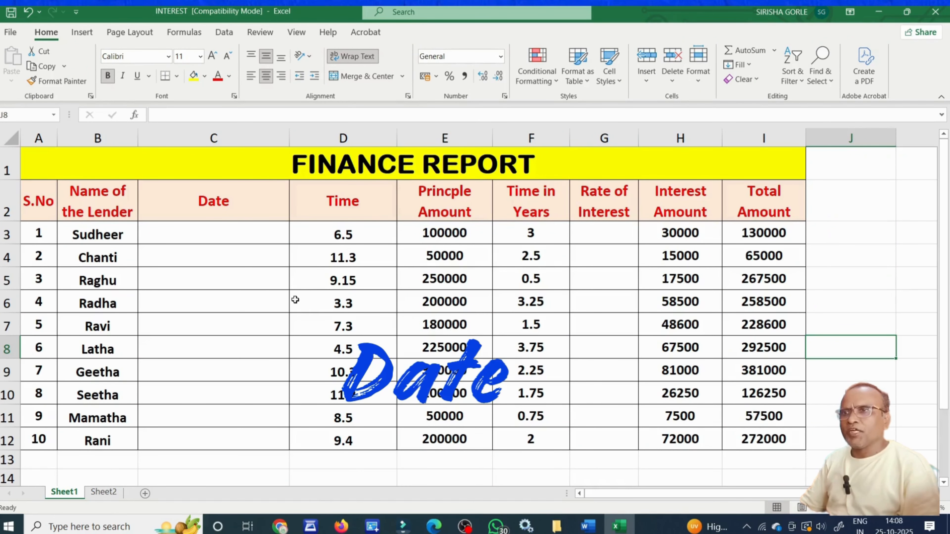
Format the dates in C3:C12 as Short Date, then as Long Date, e.g. 01 October 2025.
{"action": "left_click_drag", "start_coordinate": [257, 233], "coordinate": [252, 421]}
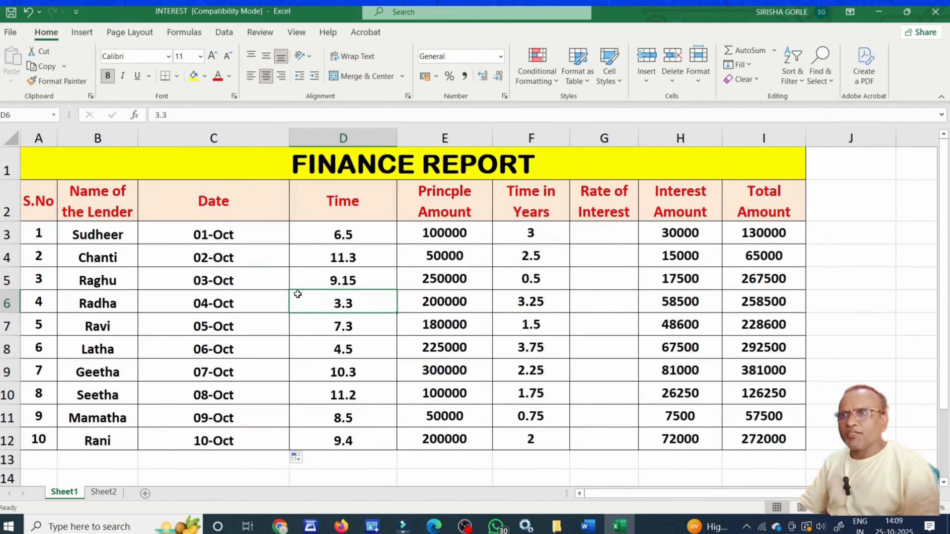
{"action": "left_click_drag", "start_coordinate": [263, 235], "coordinate": [256, 435]}
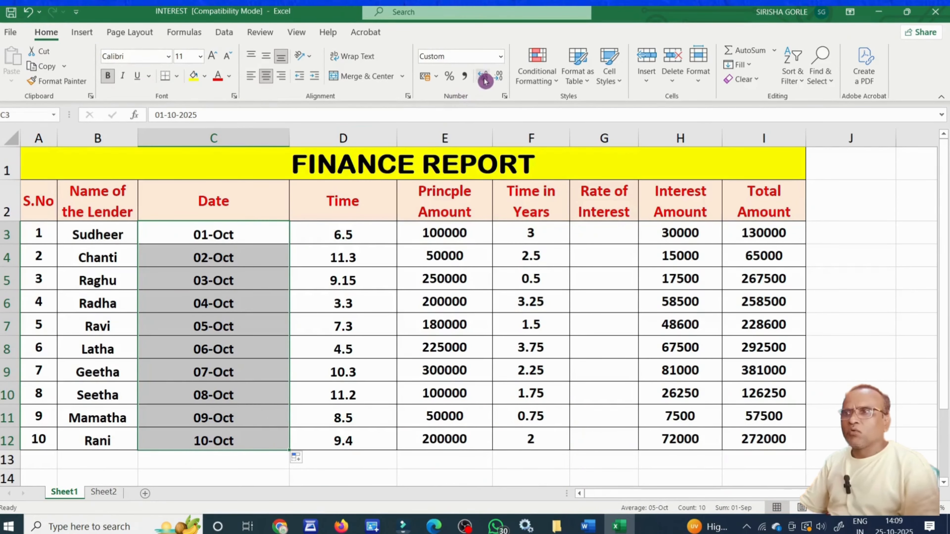
{"action": "left_click", "coordinate": [501, 57]}
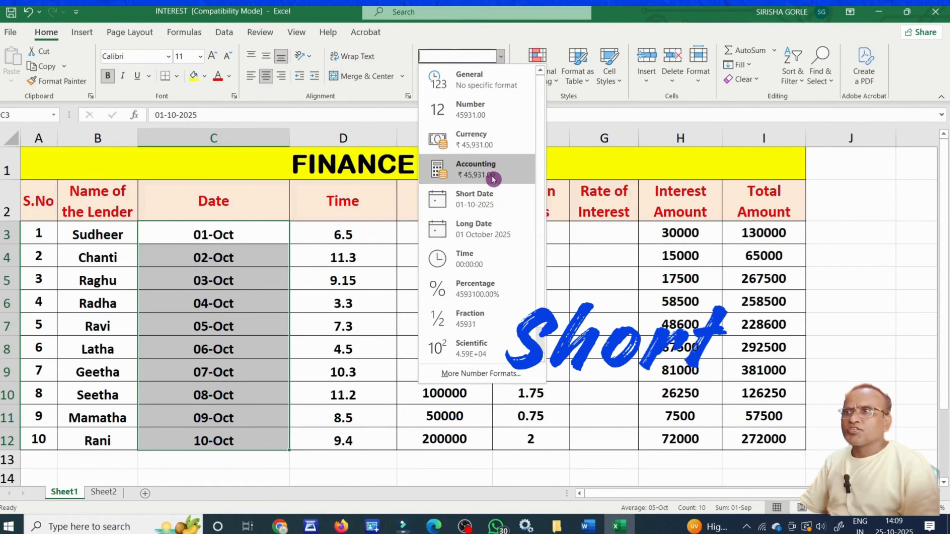
{"action": "left_click", "coordinate": [495, 202]}
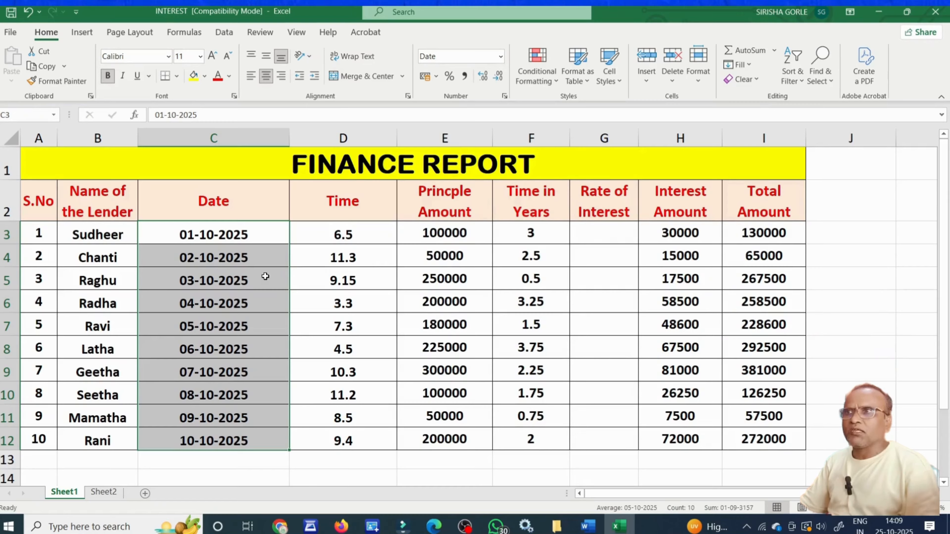
{"action": "left_click", "coordinate": [500, 57]}
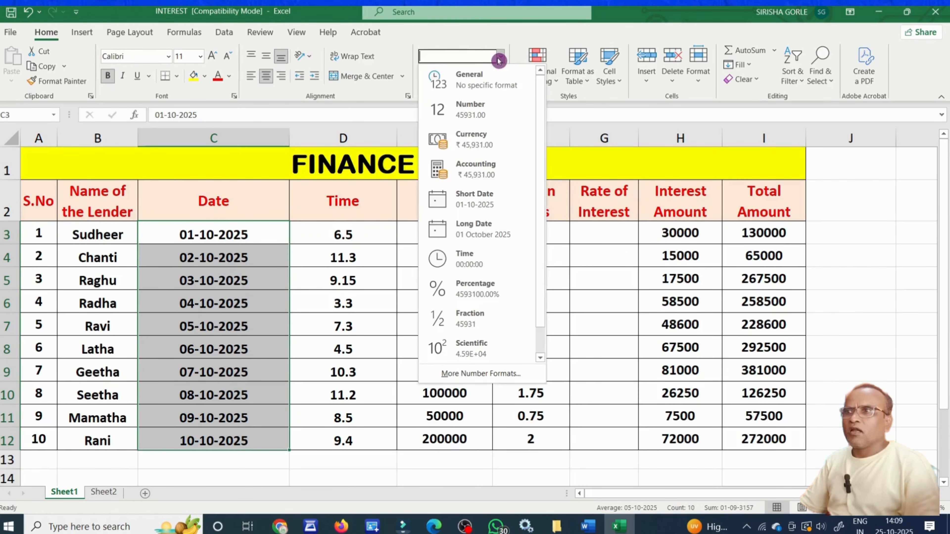
{"action": "left_click", "coordinate": [484, 228]}
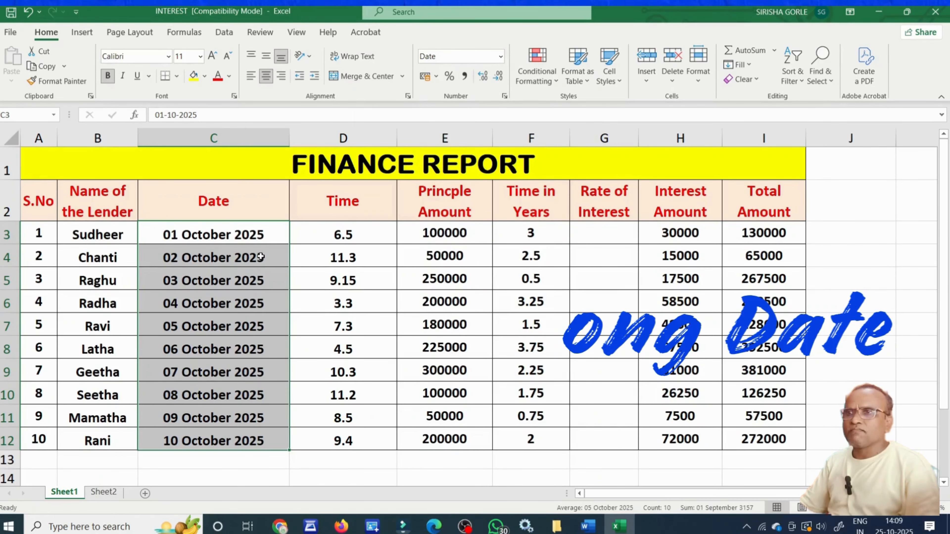
{"action": "left_click", "coordinate": [280, 305]}
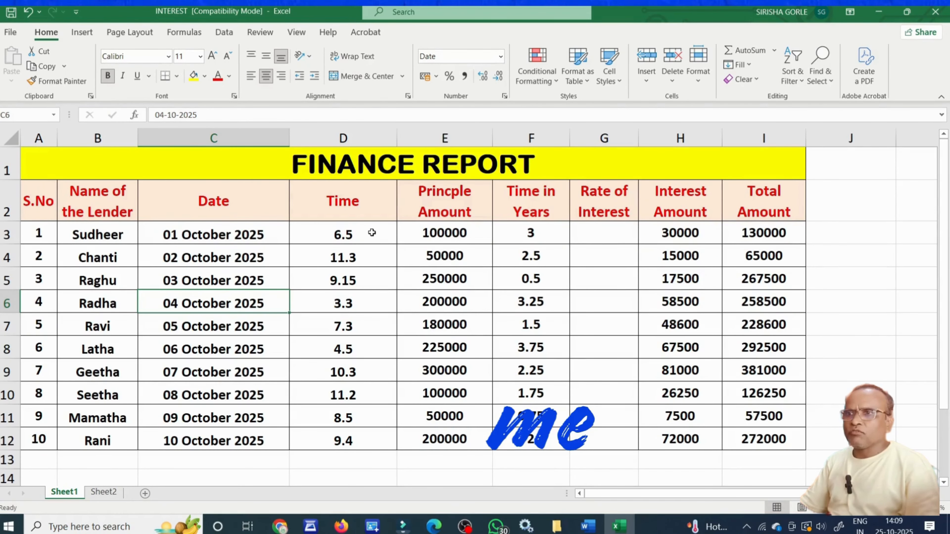
Give the Time column the 1:30:55 PM time type, showing e.g. 12.00.00 PM and 7.12.00 AM.
{"action": "left_click_drag", "start_coordinate": [371, 233], "coordinate": [351, 441]}
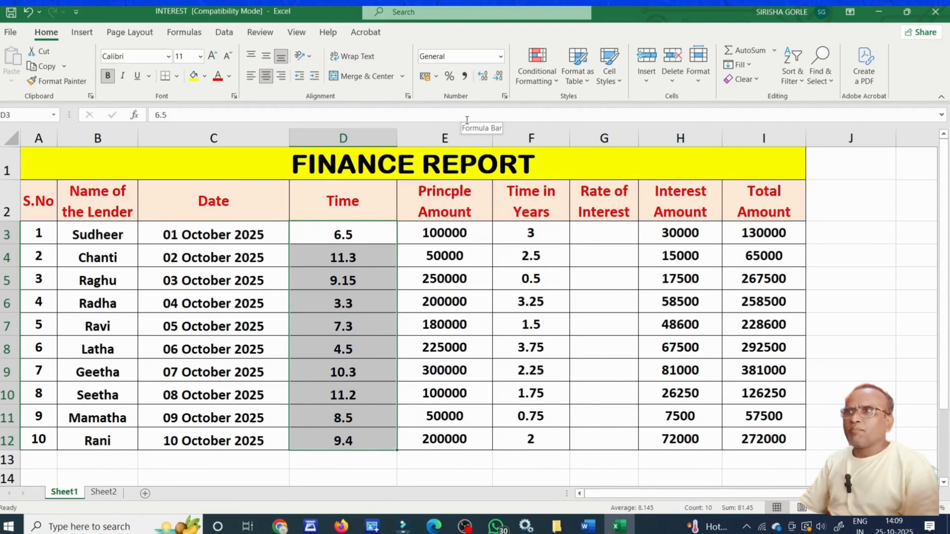
{"action": "left_click", "coordinate": [501, 56]}
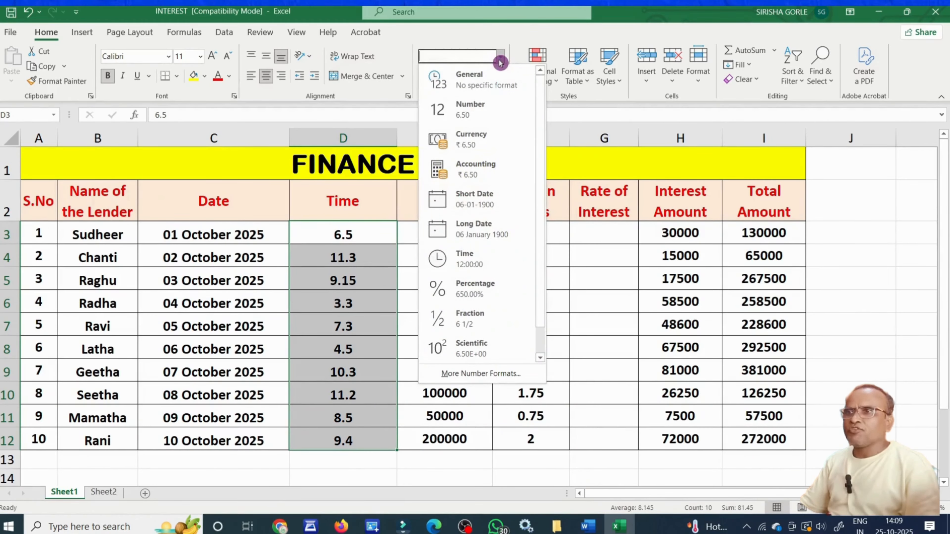
{"action": "left_click", "coordinate": [483, 259]}
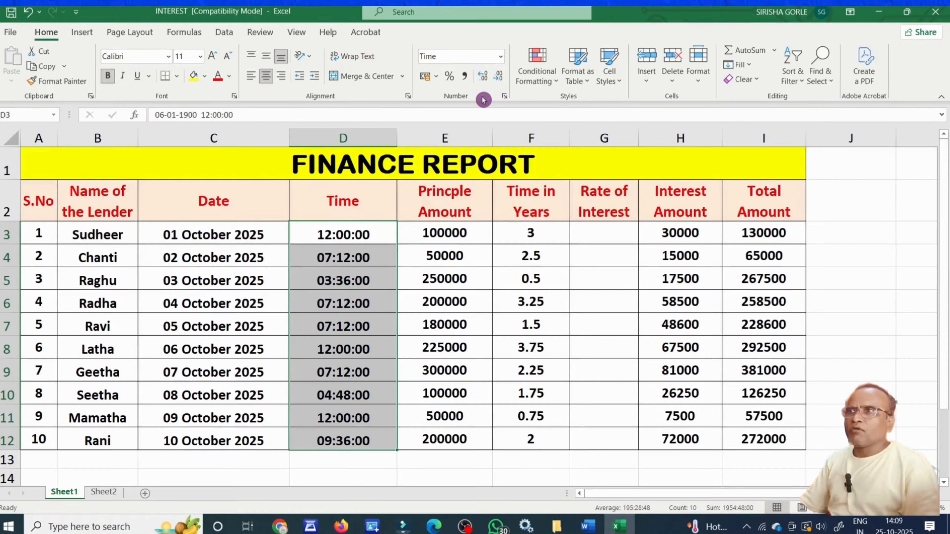
{"action": "left_click", "coordinate": [505, 99]}
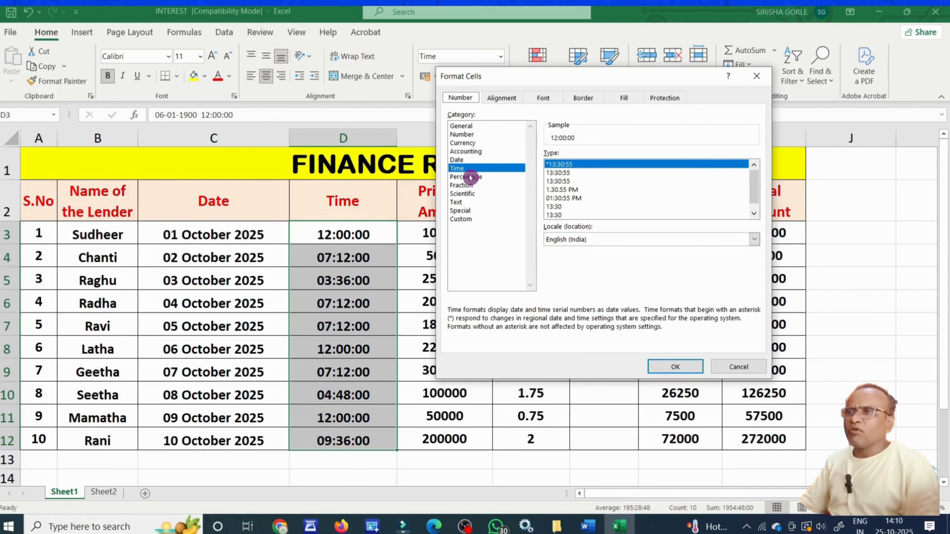
{"action": "left_click", "coordinate": [575, 190]}
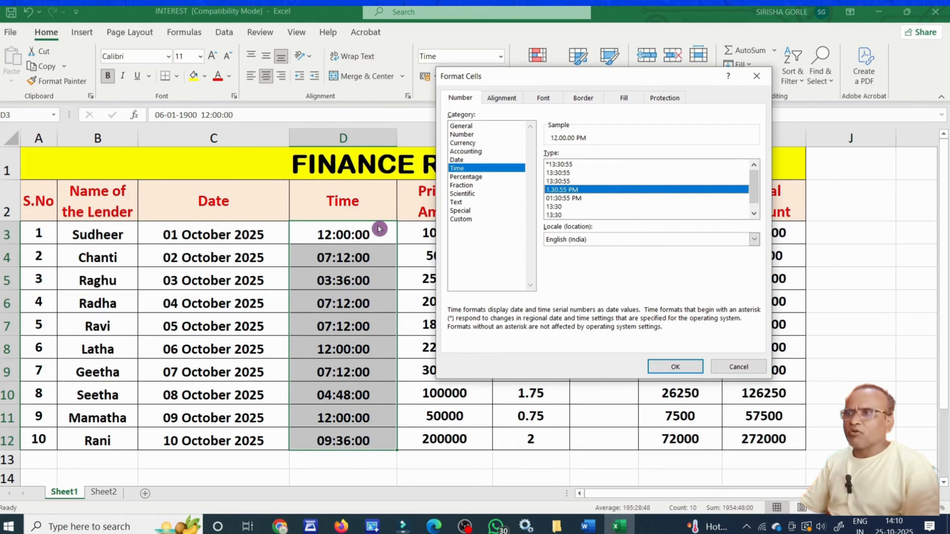
{"action": "left_click", "coordinate": [673, 368]}
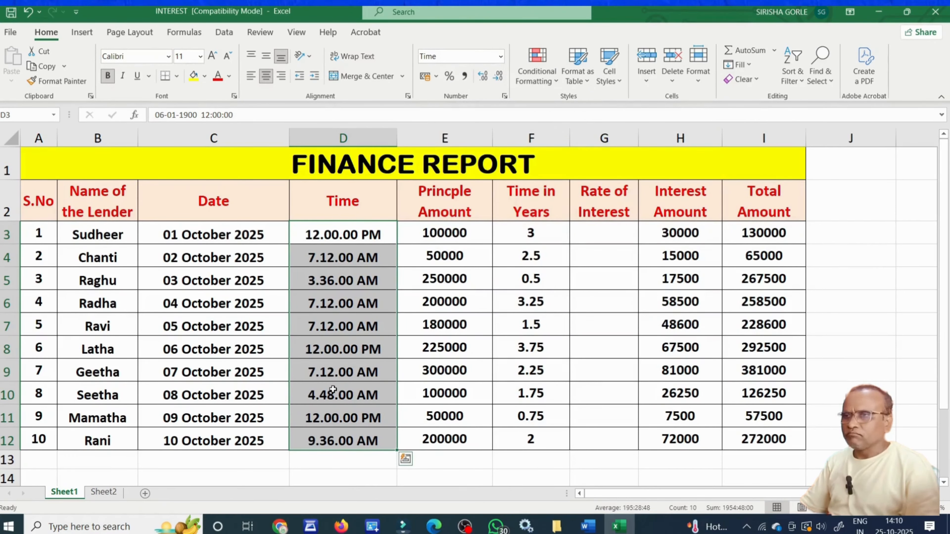
{"action": "left_click", "coordinate": [438, 349]}
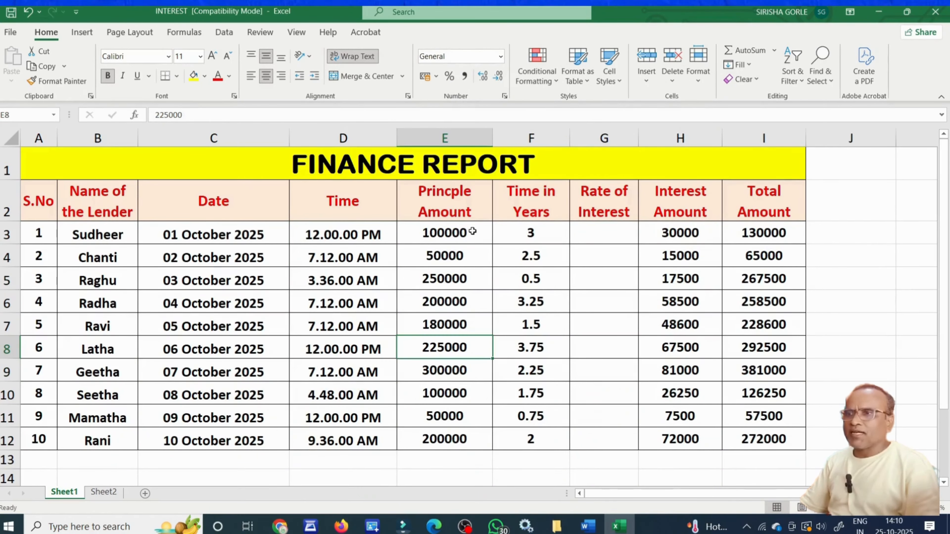
Apply the Currency number format to the principal amounts in E3:E12.
{"action": "left_click_drag", "start_coordinate": [472, 232], "coordinate": [472, 442]}
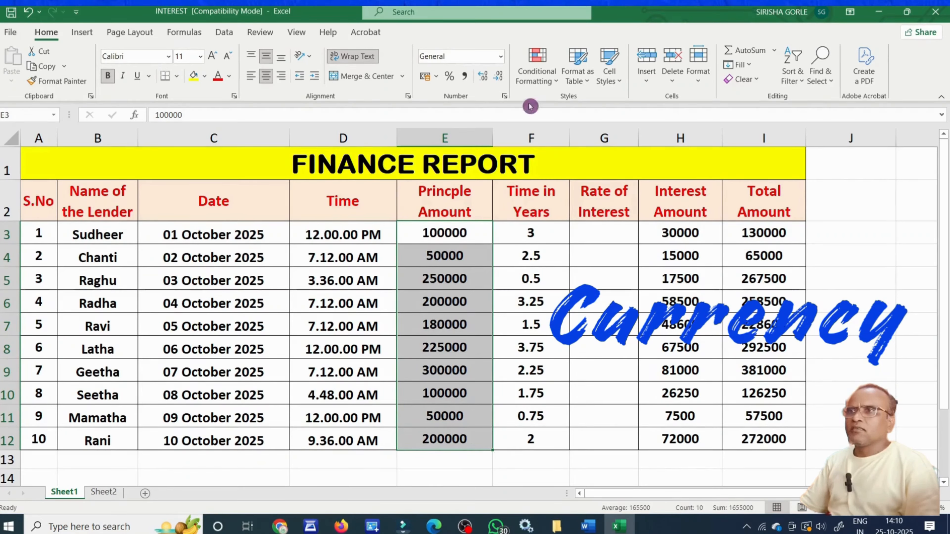
{"action": "left_click", "coordinate": [500, 56]}
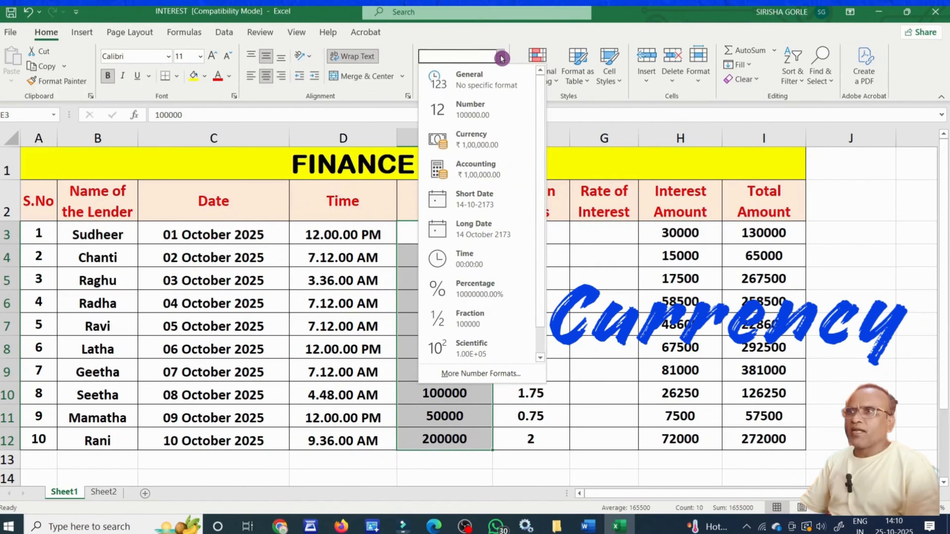
{"action": "left_click", "coordinate": [493, 139]}
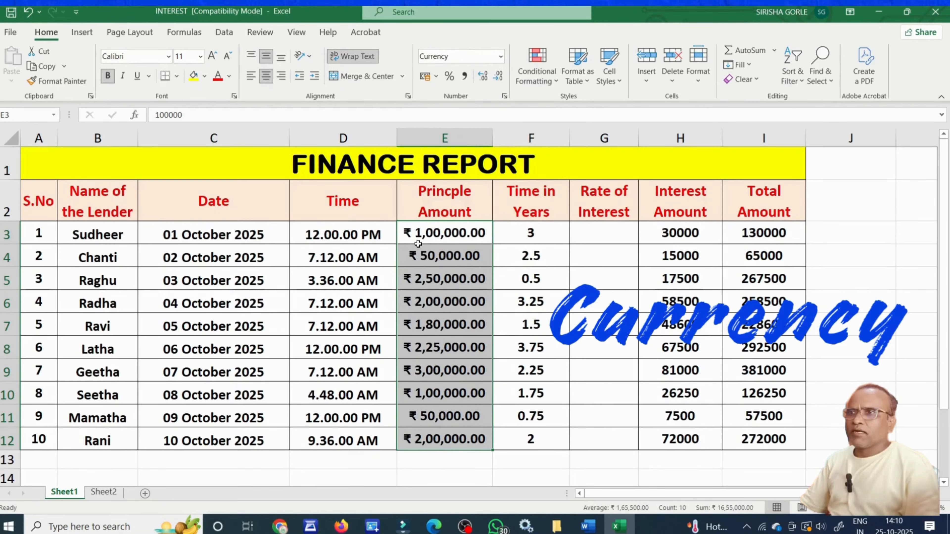
{"action": "left_click", "coordinate": [436, 364]}
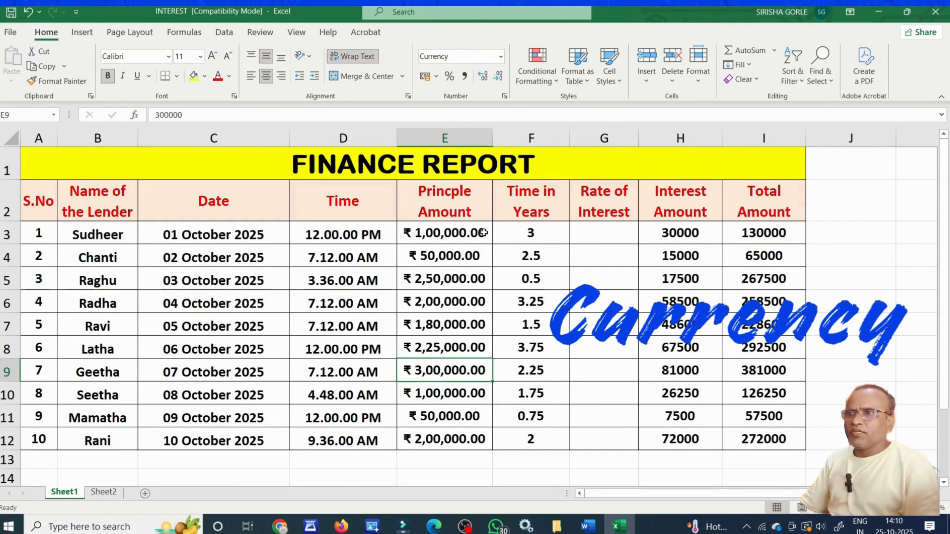
Switch the principal amounts to $ accounting format, then to £.
{"action": "left_click_drag", "start_coordinate": [483, 234], "coordinate": [469, 440]}
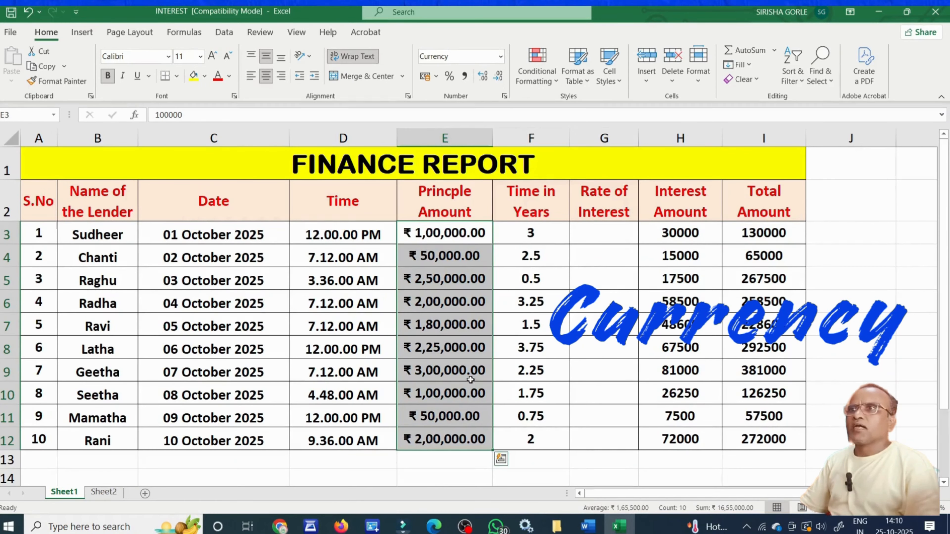
{"action": "left_click", "coordinate": [437, 77]}
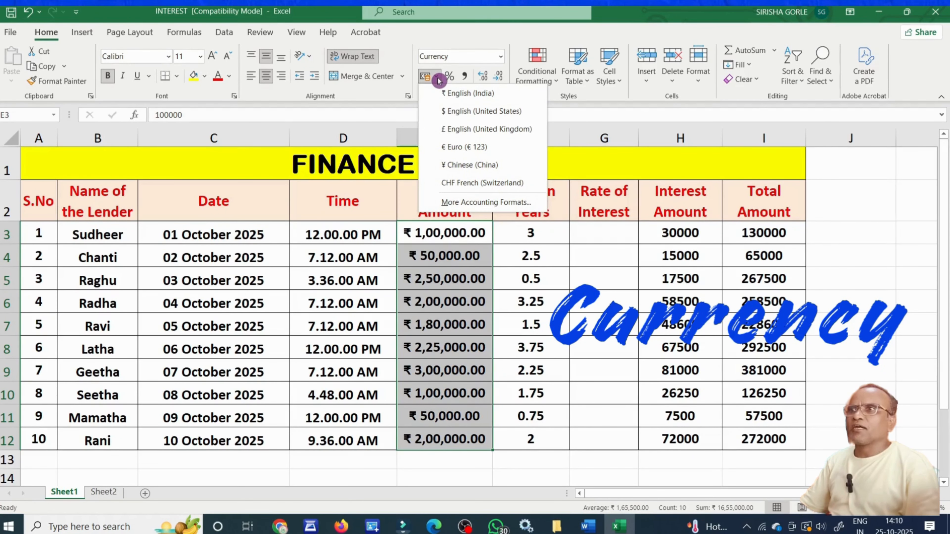
{"action": "left_click", "coordinate": [464, 108]}
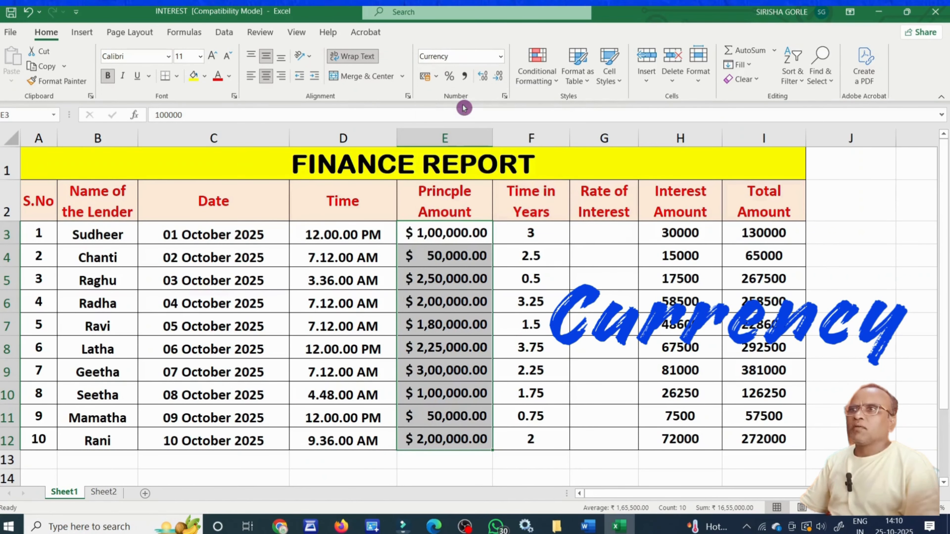
{"action": "left_click", "coordinate": [437, 80]}
{"action": "left_click", "coordinate": [458, 128]}
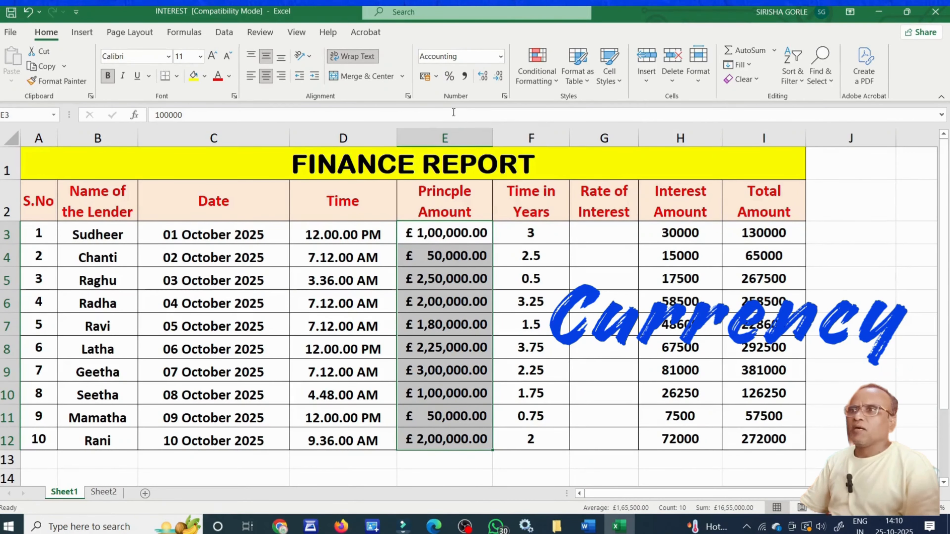
{"action": "left_click", "coordinate": [437, 80]}
Change the principal amounts' accounting symbol to €, then to ¥ Chinese (China).
{"action": "left_click", "coordinate": [467, 142]}
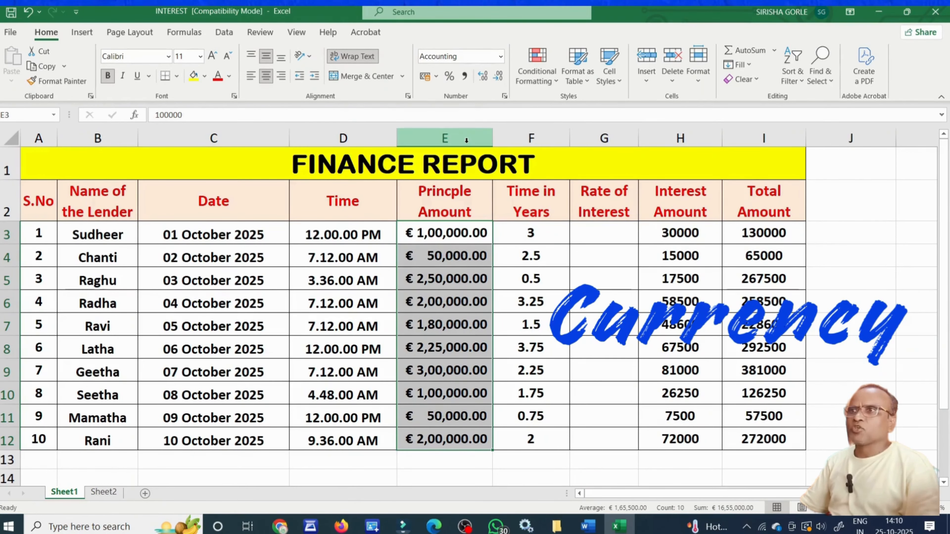
{"action": "left_click", "coordinate": [436, 77]}
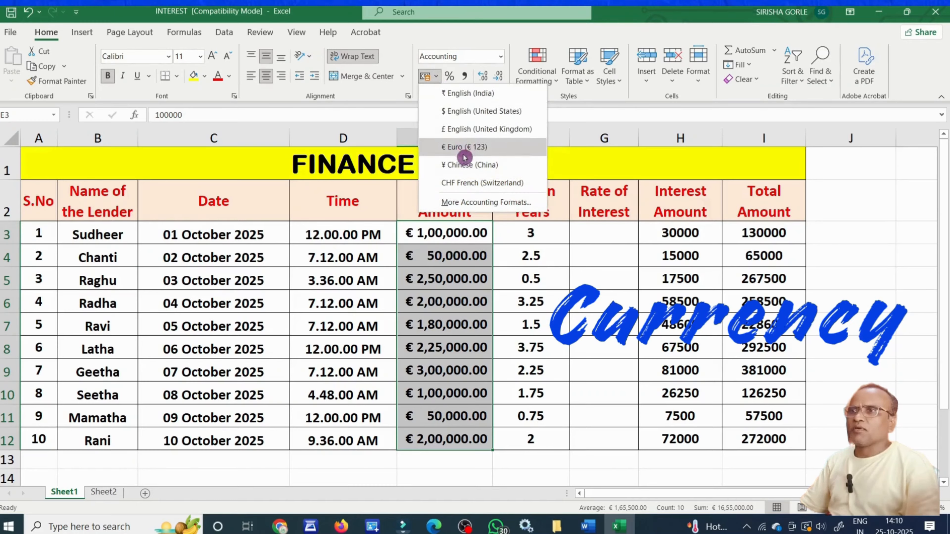
{"action": "left_click", "coordinate": [466, 165]}
{"action": "left_click", "coordinate": [604, 302]}
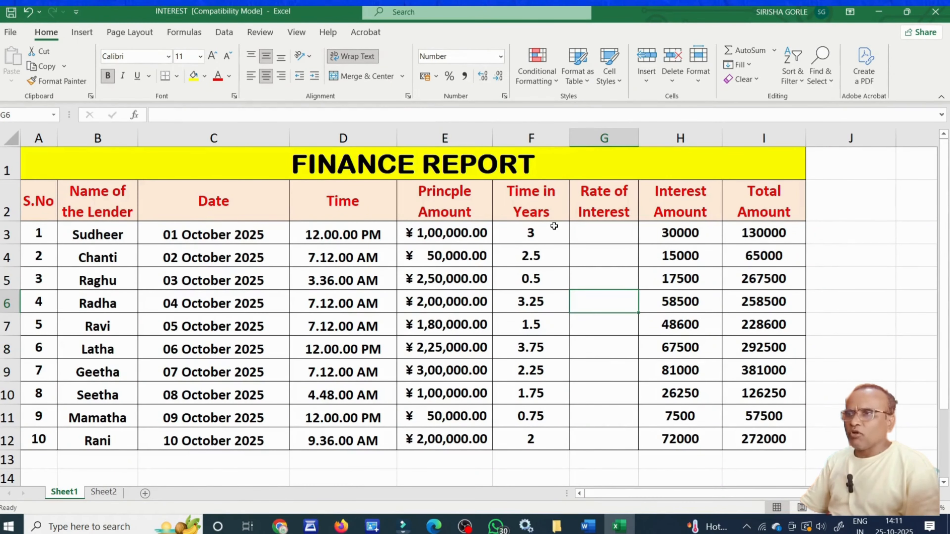
Check the Time in Years values in F3:F12, such as 2.5 in F4 and 0.5 in F5.
{"action": "left_click_drag", "start_coordinate": [554, 226], "coordinate": [550, 436]}
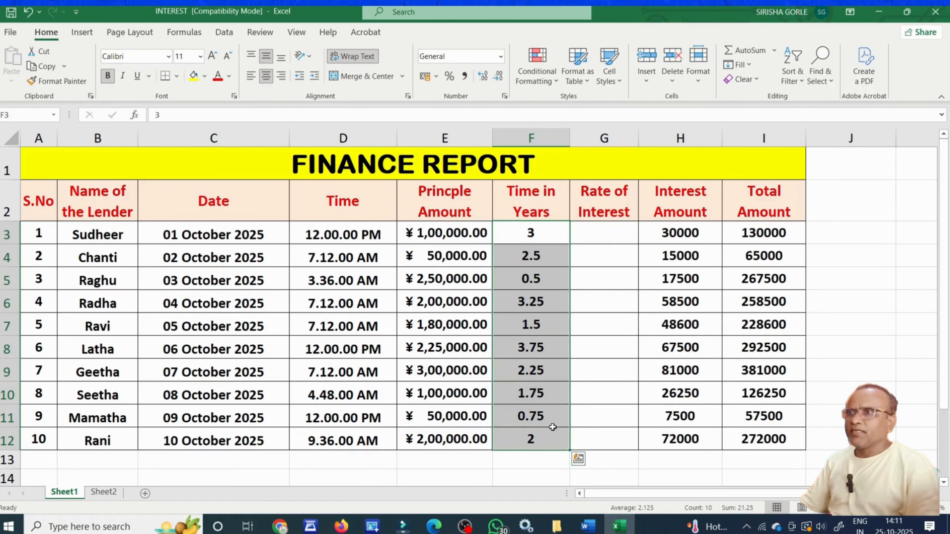
{"action": "left_click", "coordinate": [599, 370]}
{"action": "left_click", "coordinate": [556, 235]}
{"action": "left_click", "coordinate": [552, 256]}
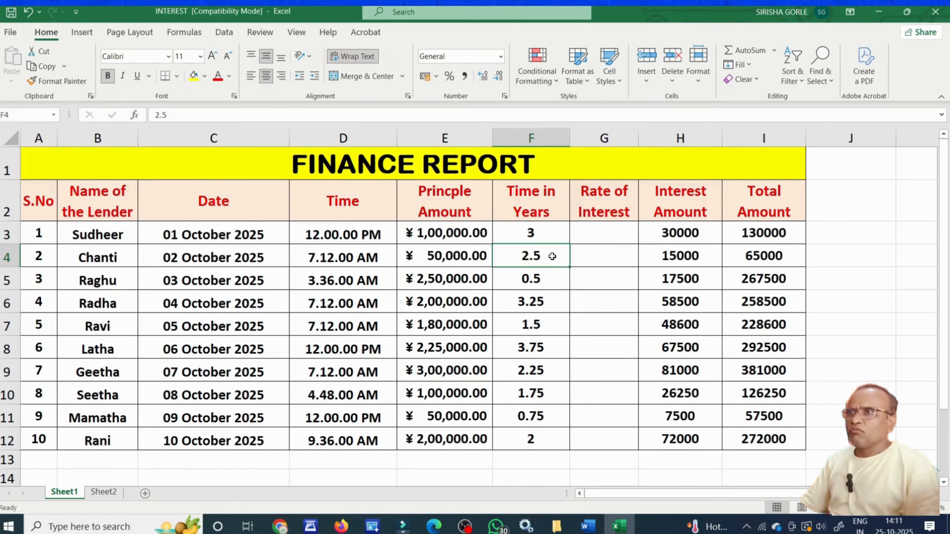
{"action": "left_click", "coordinate": [552, 280]}
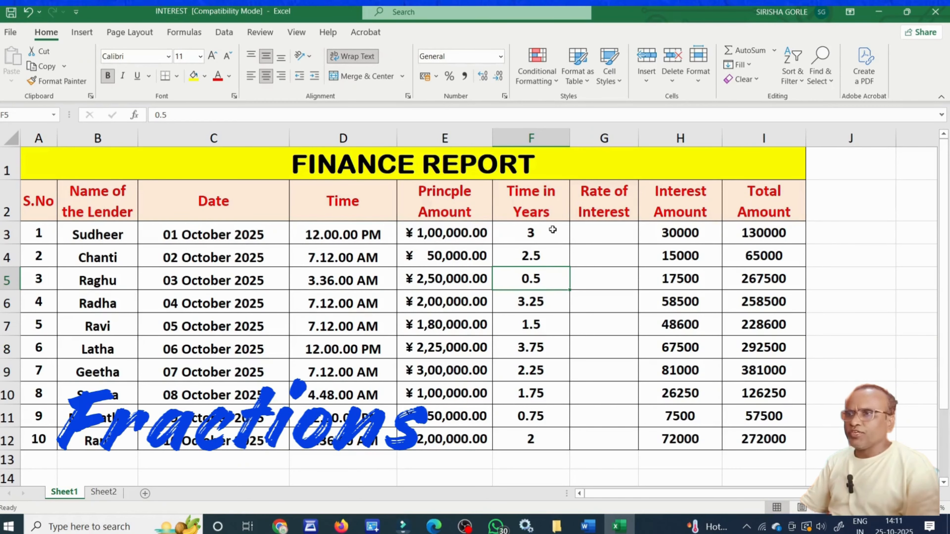
Format Time in Years cells F3:F12 as Fraction, showing 2 1/2, 1/2 and 3 3/4.
{"action": "left_click_drag", "start_coordinate": [552, 229], "coordinate": [548, 436]}
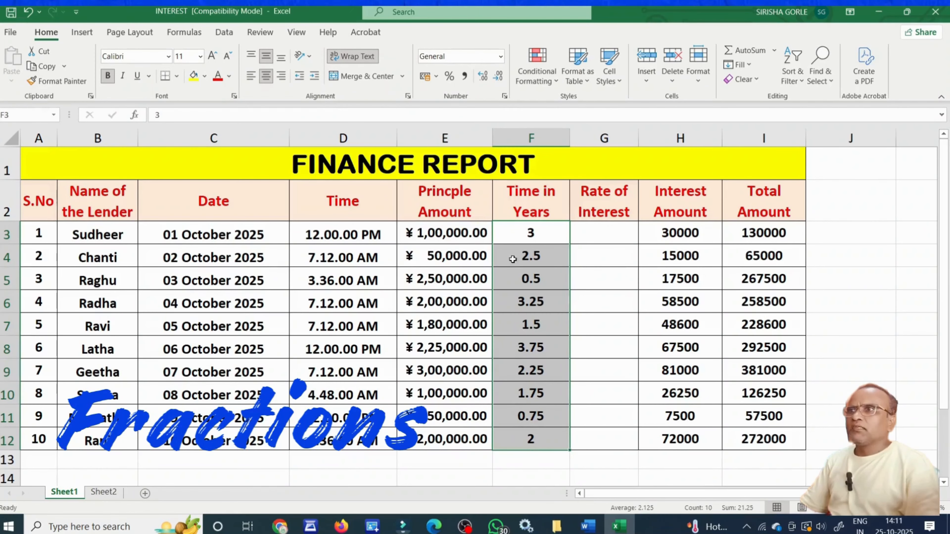
{"action": "left_click", "coordinate": [501, 60]}
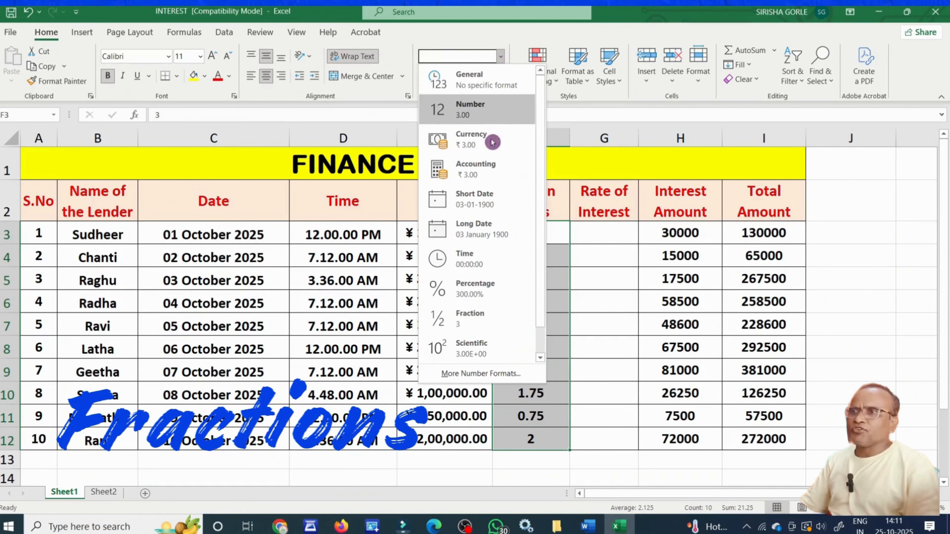
{"action": "left_click", "coordinate": [482, 324]}
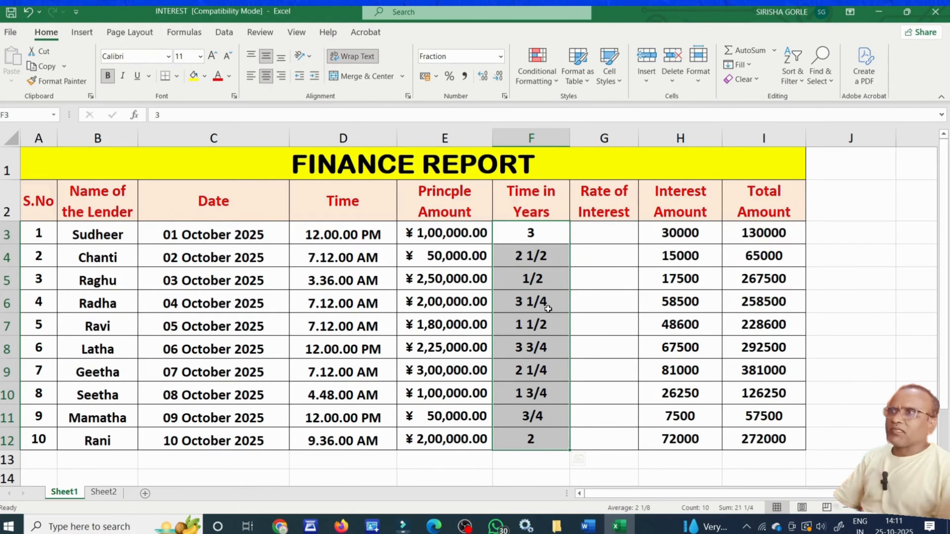
{"action": "left_click", "coordinate": [632, 239]}
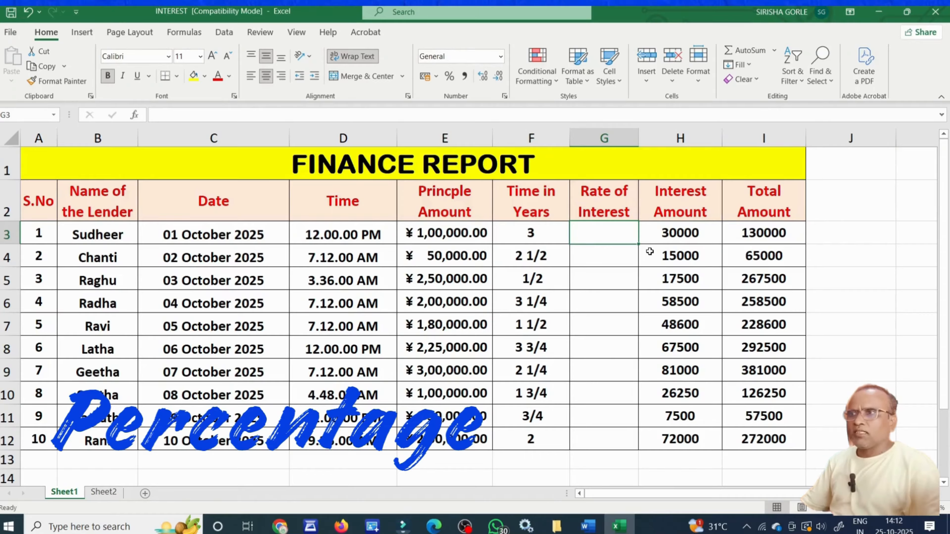
Apply the Percentage number format to the empty rate cells G3:G12.
{"action": "left_click", "coordinate": [618, 286]}
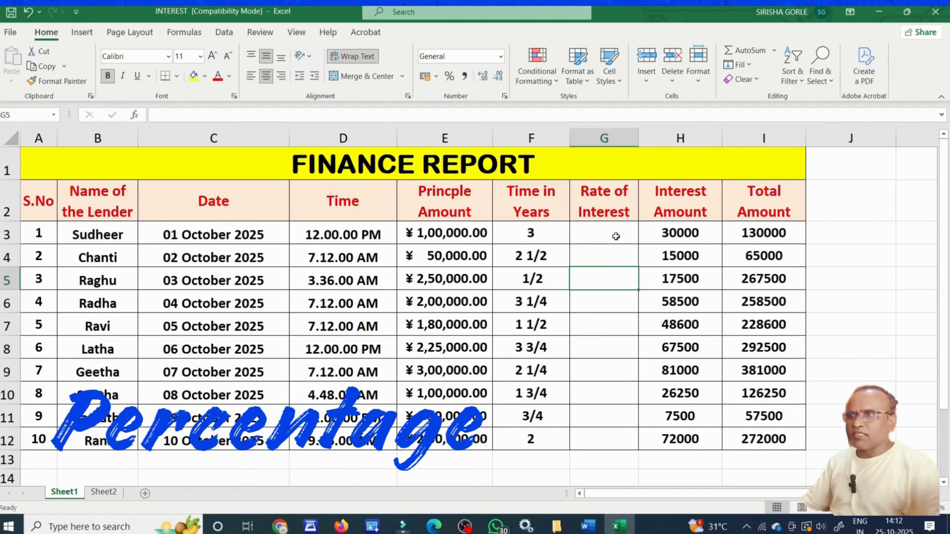
{"action": "left_click_drag", "start_coordinate": [616, 229], "coordinate": [614, 438]}
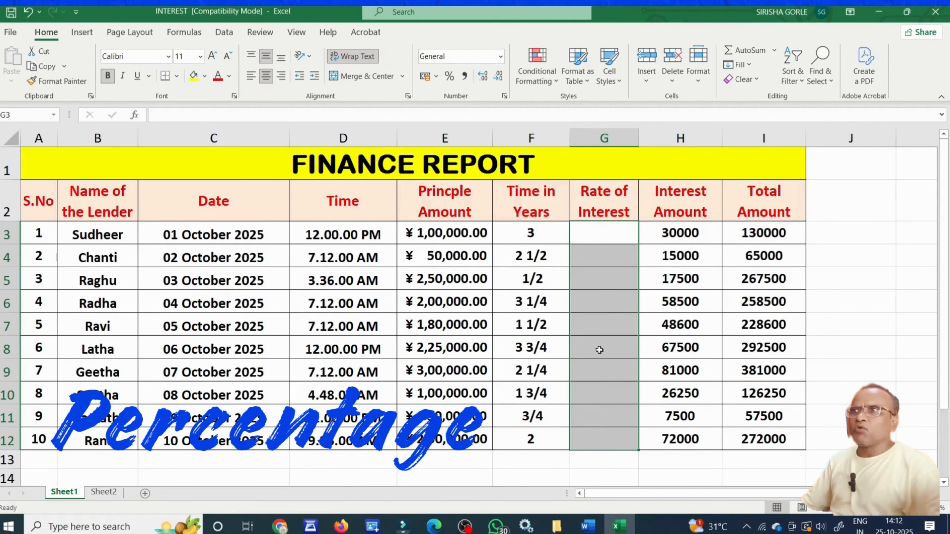
{"action": "left_click", "coordinate": [500, 56]}
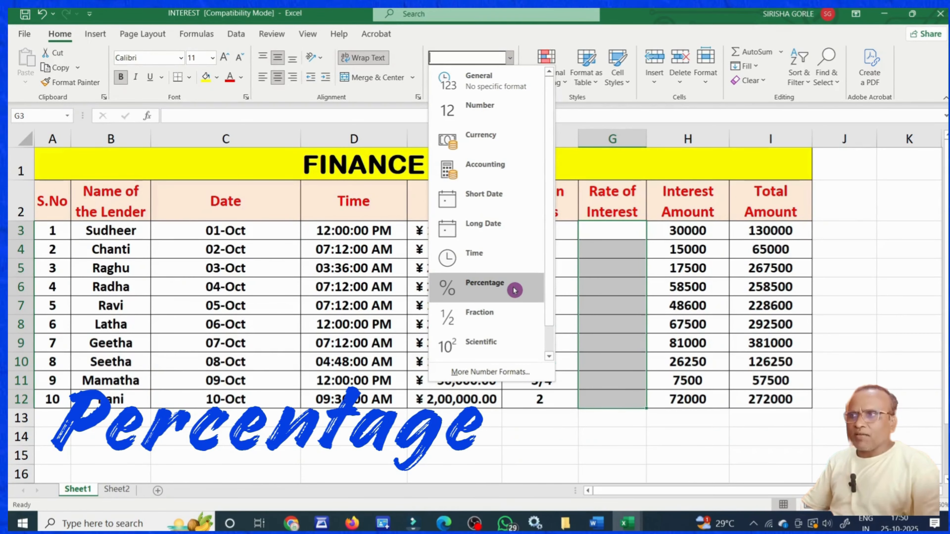
{"action": "left_click", "coordinate": [515, 291]}
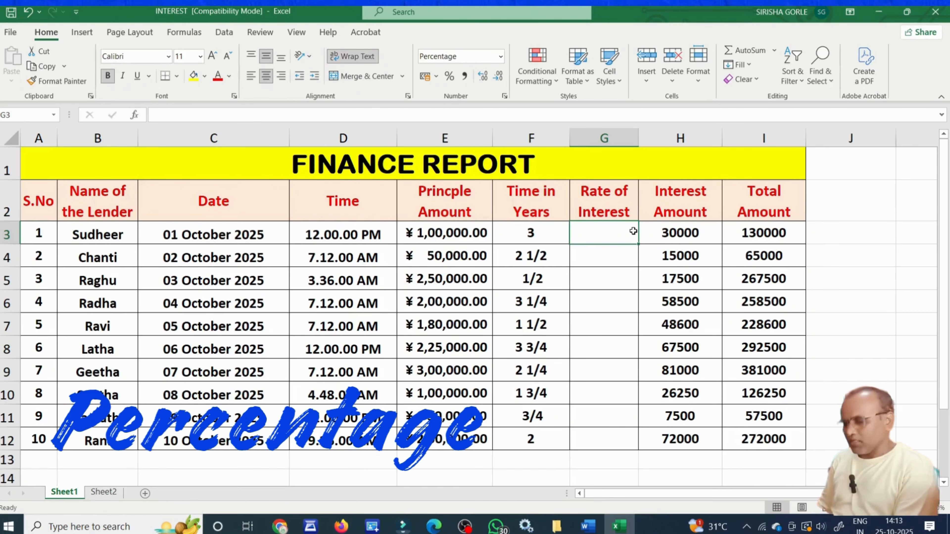
Enter the lenders' interest rates (10, 12, 14, 8, 18, 12 and more), ending with 18% in G12.
{"action": "type", "text": "10"}
{"action": "key", "text": "Return"}
{"action": "type", "text": "12"}
{"action": "key", "text": "Return"}
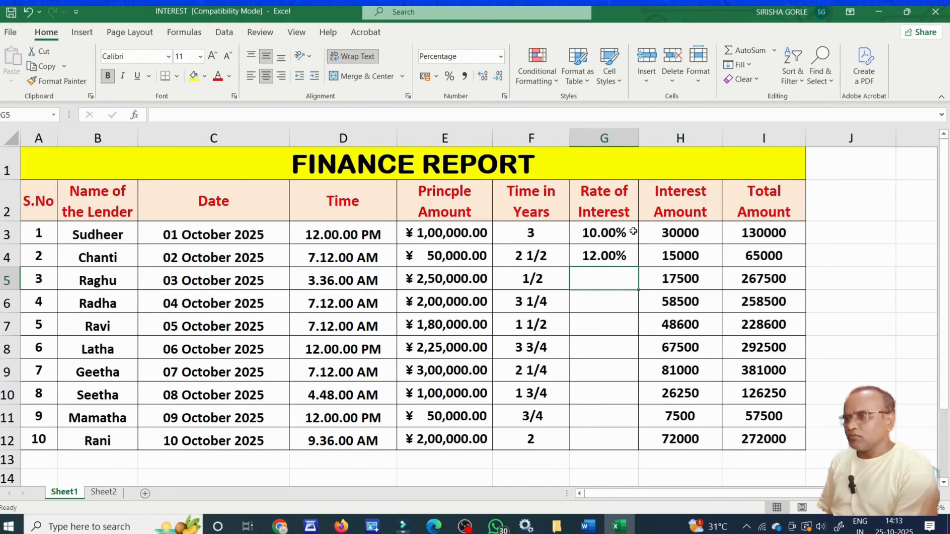
{"action": "type", "text": "14"}
{"action": "key", "text": "Return"}
{"action": "type", "text": "8"}
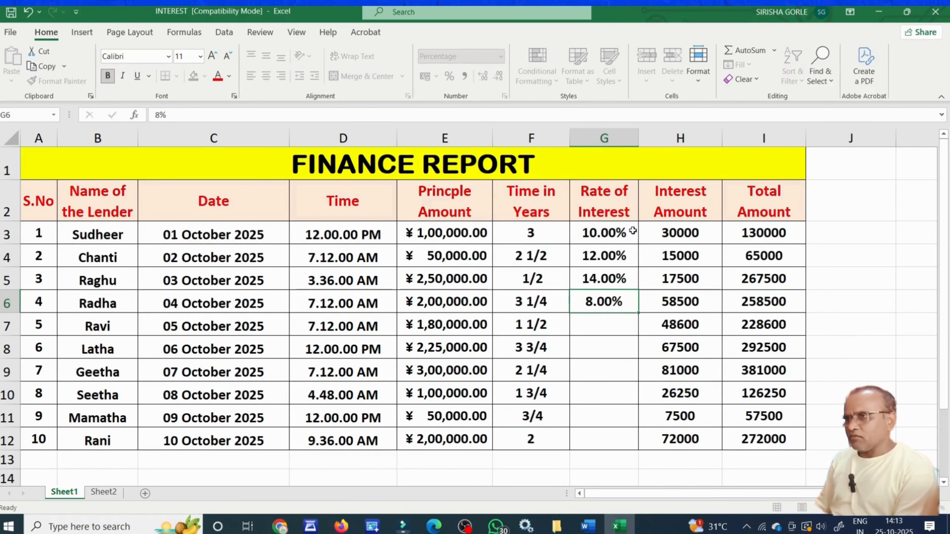
{"action": "key", "text": "Return"}
{"action": "type", "text": "18"}
{"action": "key", "text": "Return"}
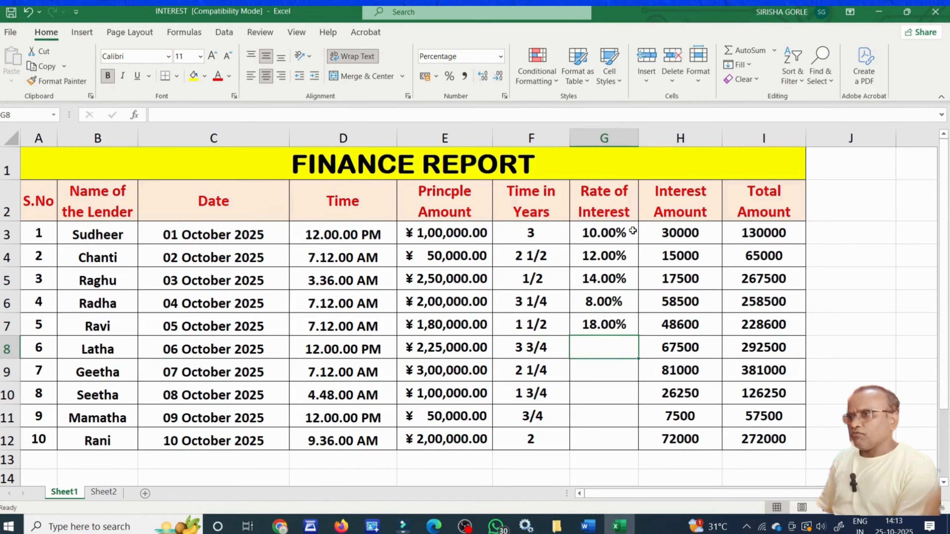
{"action": "type", "text": "12"}
{"action": "key", "text": "Return"}
{"action": "type", "text": "15"}
{"action": "key", "text": "Return"}
{"action": "type", "text": "20"}
{"action": "key", "text": "Return"}
{"action": "type", "text": "8"}
{"action": "key", "text": "Return"}
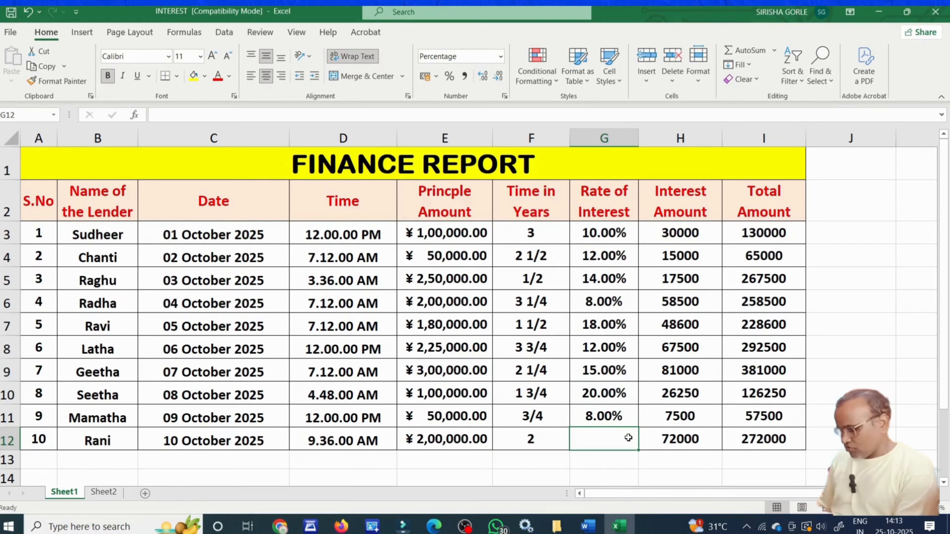
{"action": "type", "text": "18"}
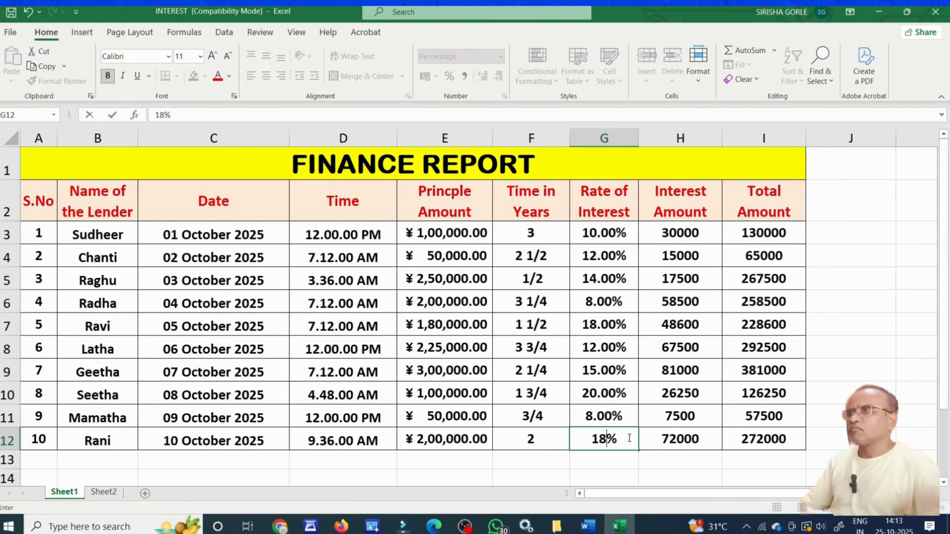
{"action": "key", "text": "Return"}
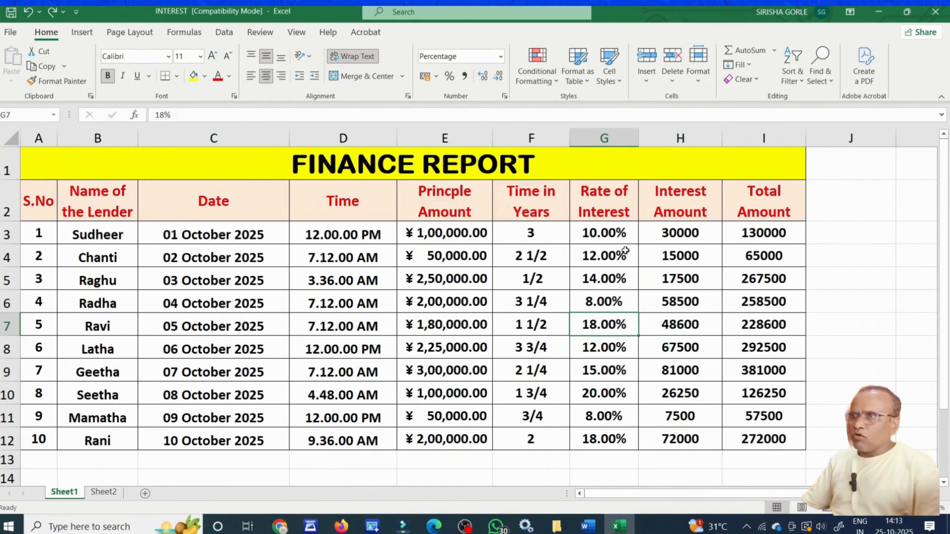
{"action": "left_click_drag", "start_coordinate": [631, 232], "coordinate": [608, 440]}
{"action": "left_click", "coordinate": [627, 278]}
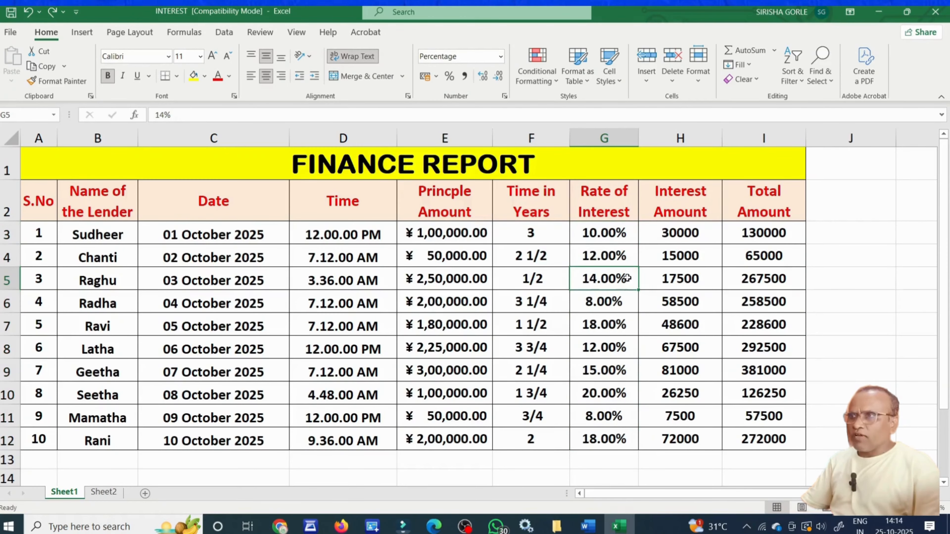
{"action": "left_click_drag", "start_coordinate": [632, 239], "coordinate": [621, 446]}
{"action": "left_click", "coordinate": [614, 379]}
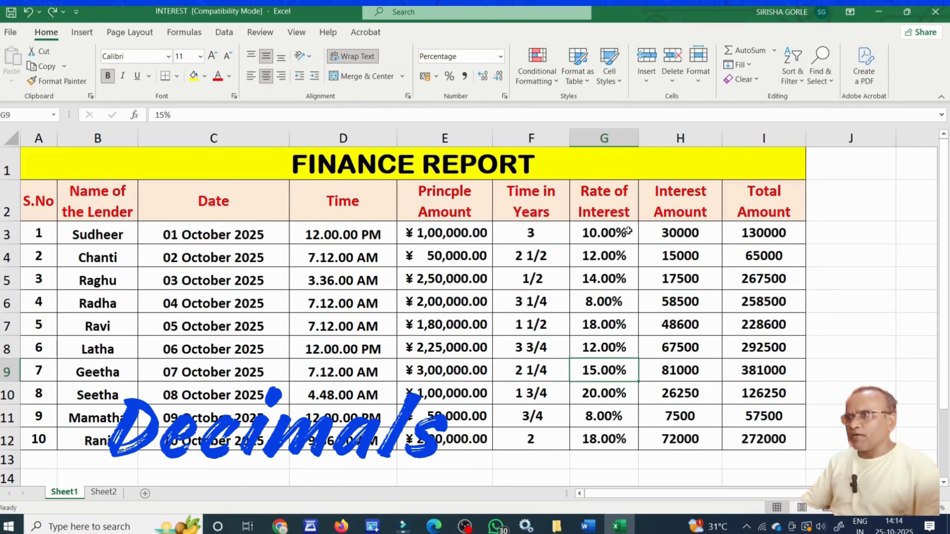
Adjust decimals on G3:G12 so rates show as whole percentages like 10%, 8% and 18%.
{"action": "left_click_drag", "start_coordinate": [628, 231], "coordinate": [624, 440]}
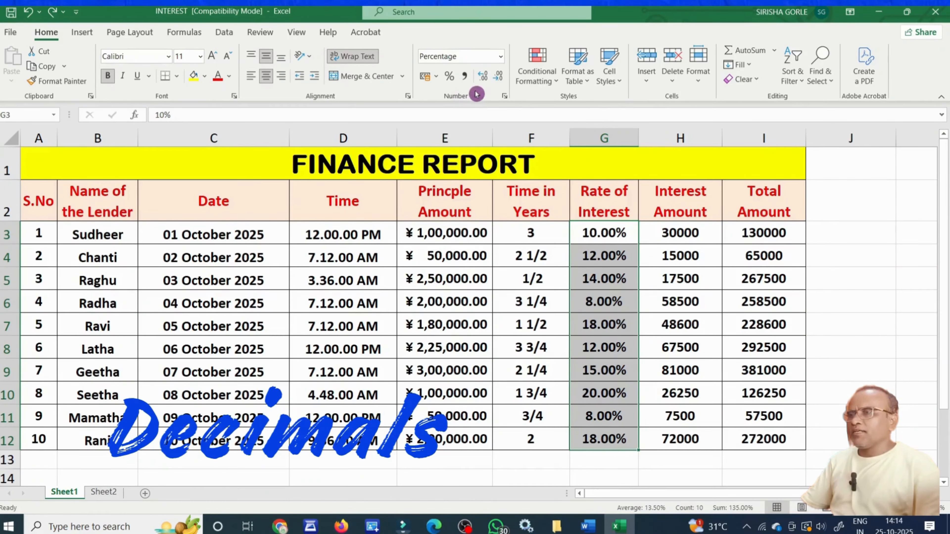
{"action": "left_click", "coordinate": [482, 79]}
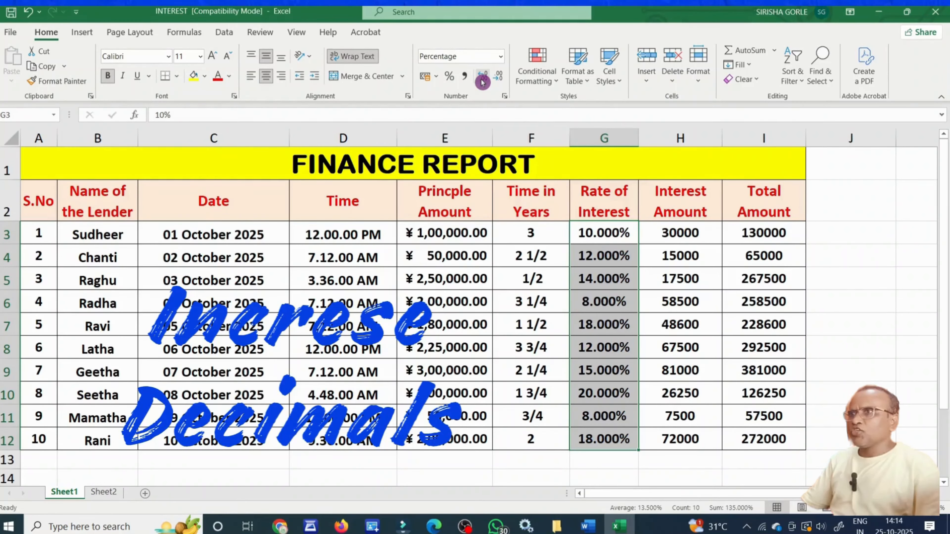
{"action": "left_click", "coordinate": [483, 80]}
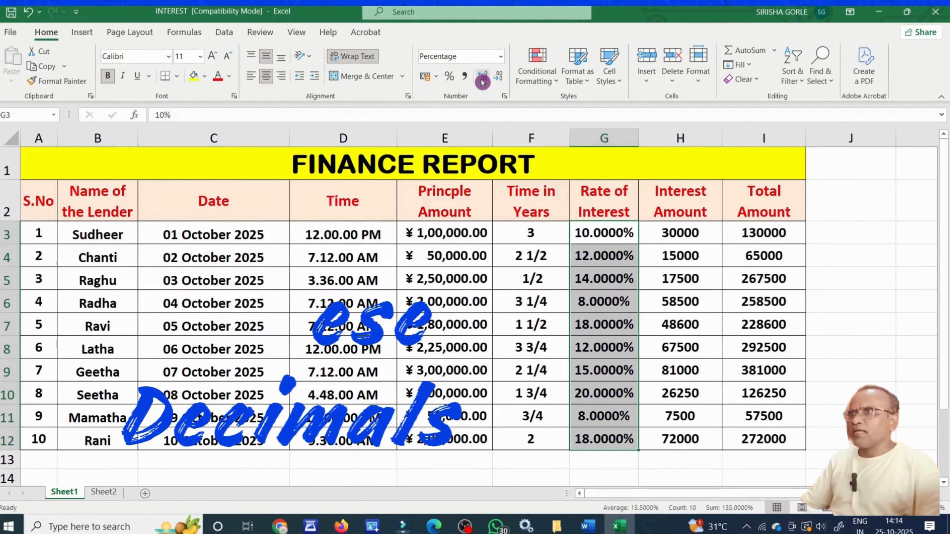
{"action": "left_click", "coordinate": [500, 80]}
{"action": "left_click", "coordinate": [500, 80]}
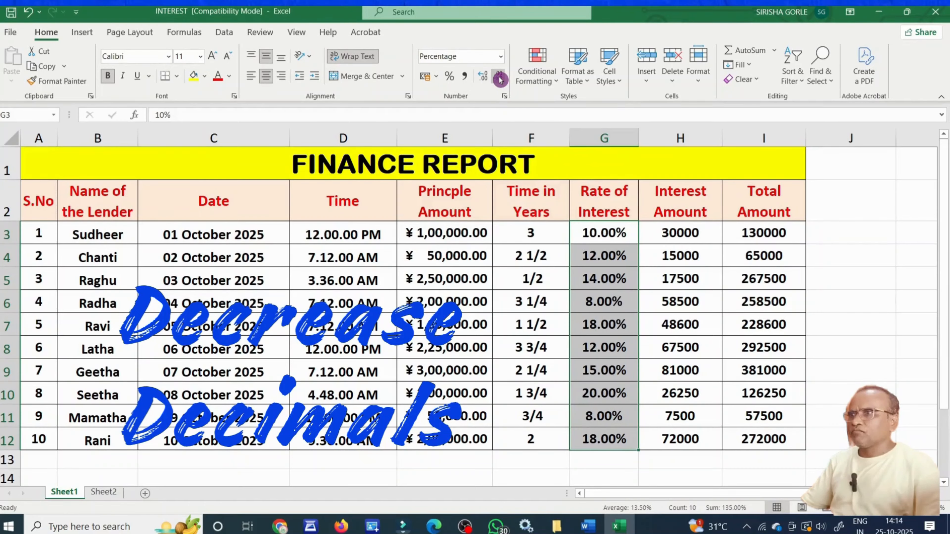
{"action": "left_click", "coordinate": [500, 80]}
{"action": "left_click", "coordinate": [499, 79]}
{"action": "left_click", "coordinate": [674, 341]}
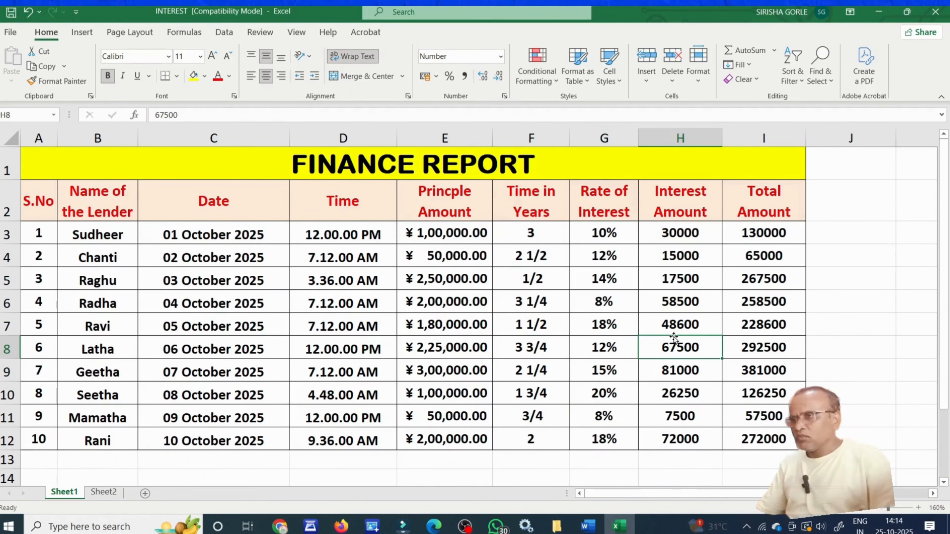
Apply Comma Style to H3:I12, giving values like 30,000.00 and 1,30,000.00.
{"action": "left_click", "coordinate": [718, 315]}
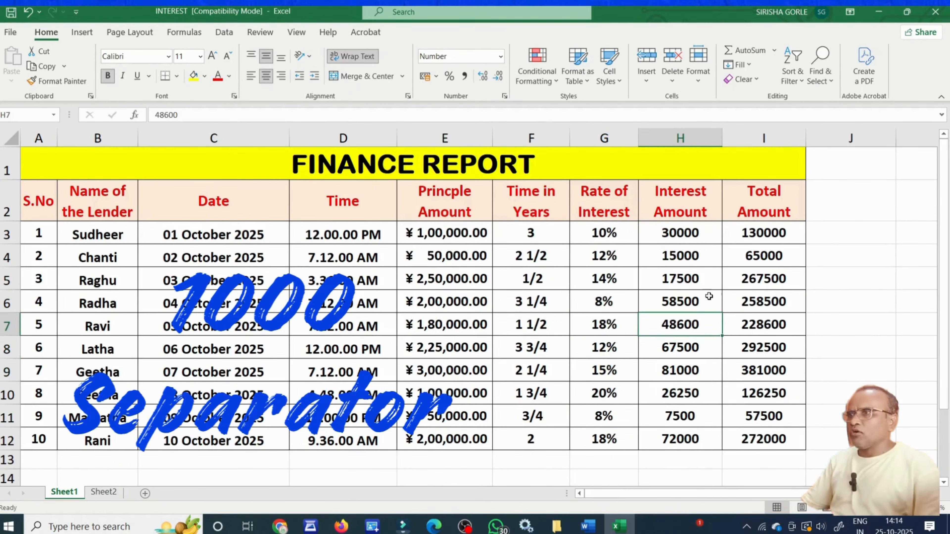
{"action": "left_click_drag", "start_coordinate": [656, 234], "coordinate": [764, 434]}
{"action": "left_click", "coordinate": [754, 404]}
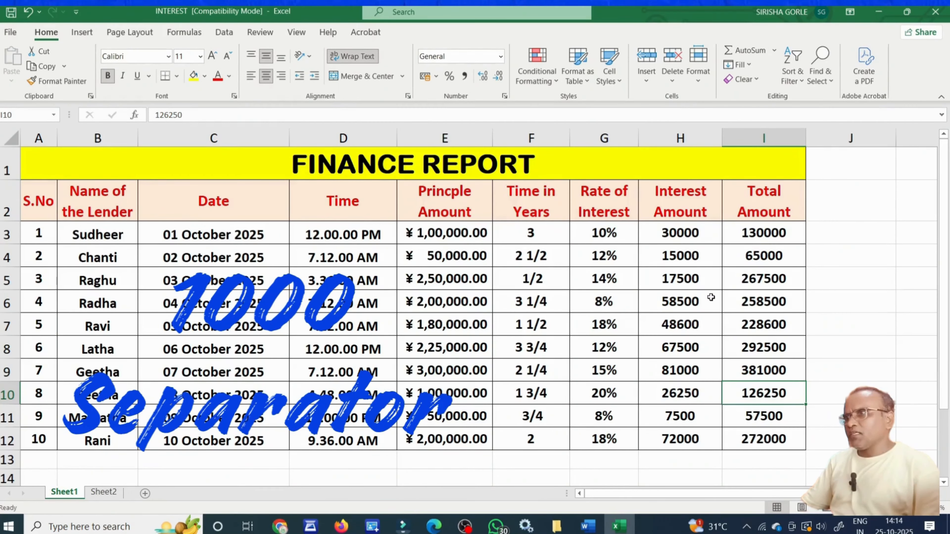
{"action": "left_click", "coordinate": [706, 286]}
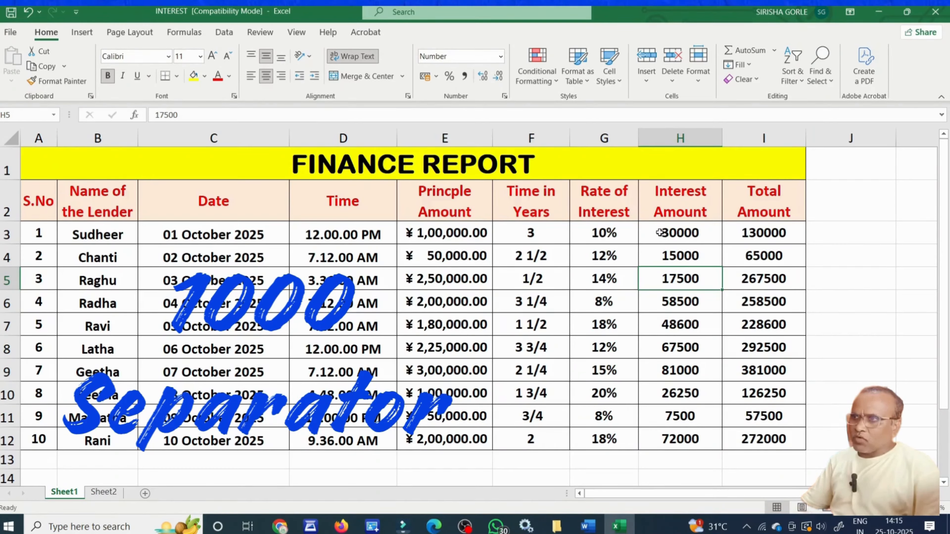
{"action": "left_click_drag", "start_coordinate": [659, 231], "coordinate": [759, 434]}
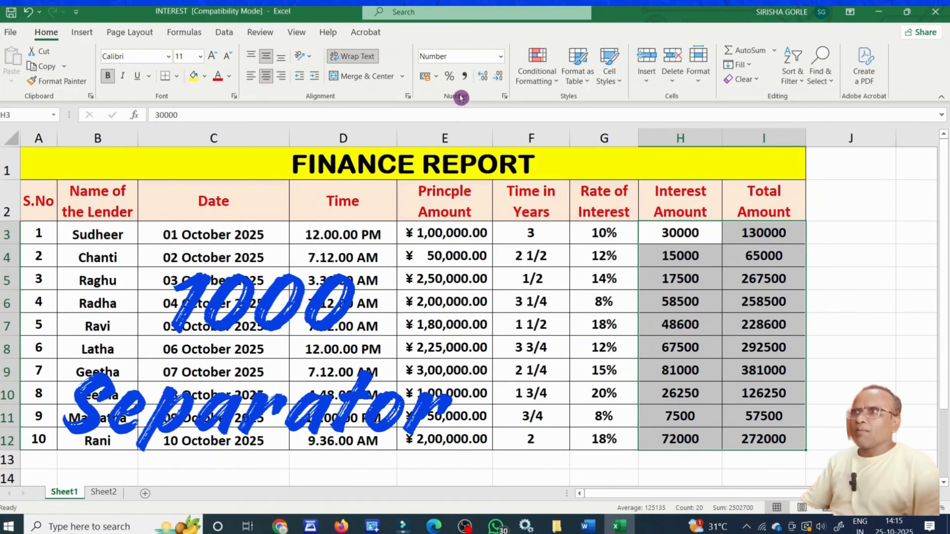
{"action": "left_click", "coordinate": [465, 79]}
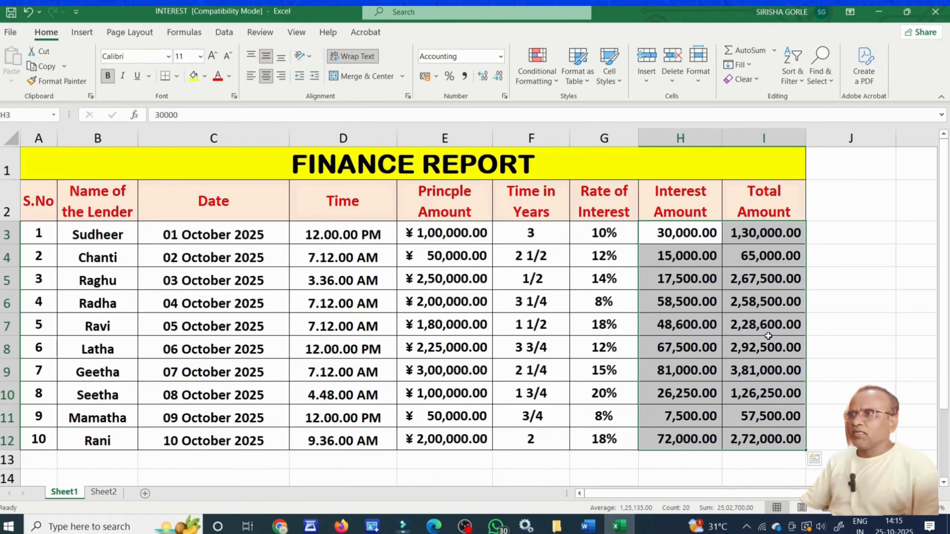
{"action": "left_click", "coordinate": [757, 330]}
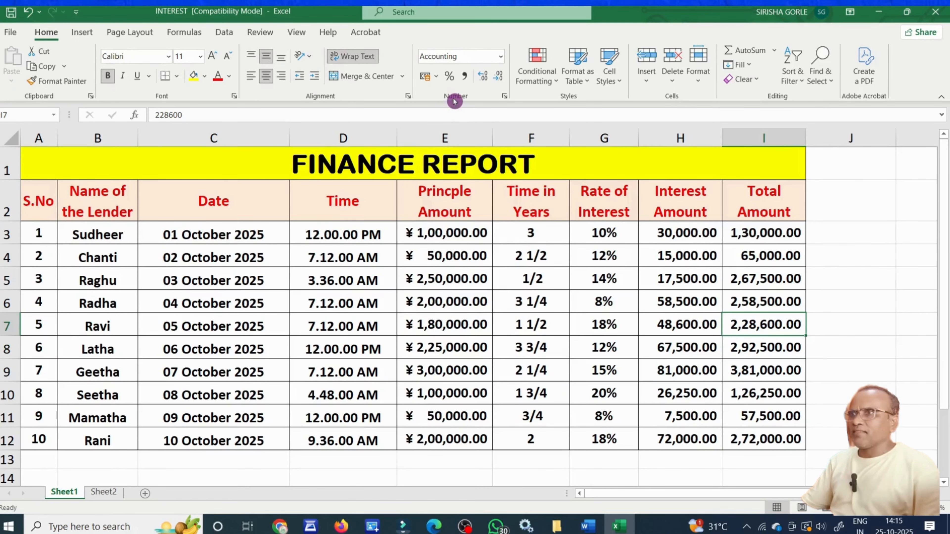
{"action": "left_click", "coordinate": [506, 96]}
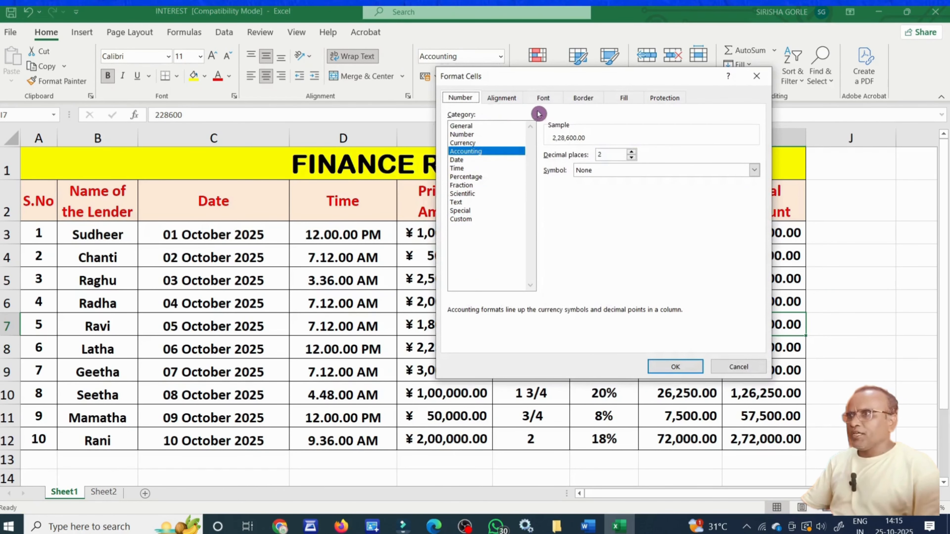
{"action": "left_click_drag", "start_coordinate": [612, 80], "coordinate": [683, 144]}
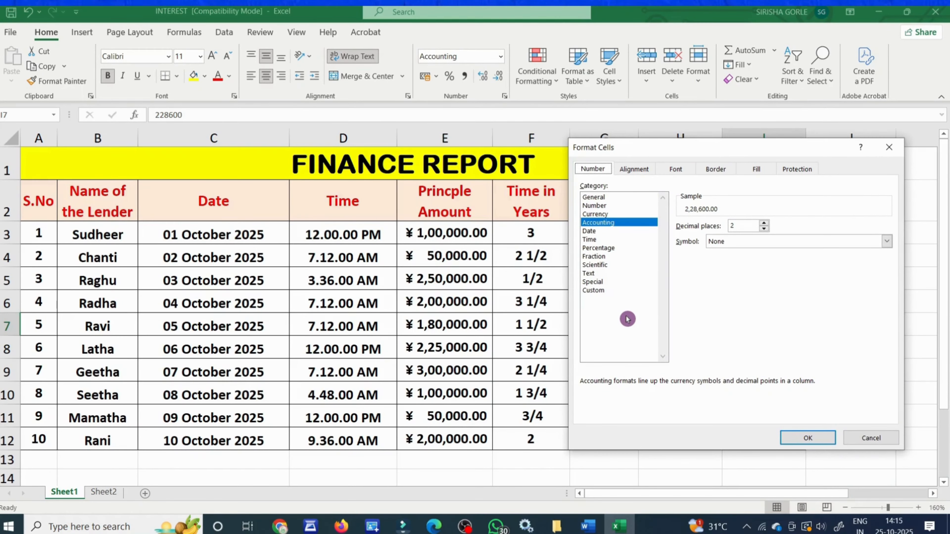
{"action": "left_click", "coordinate": [814, 441]}
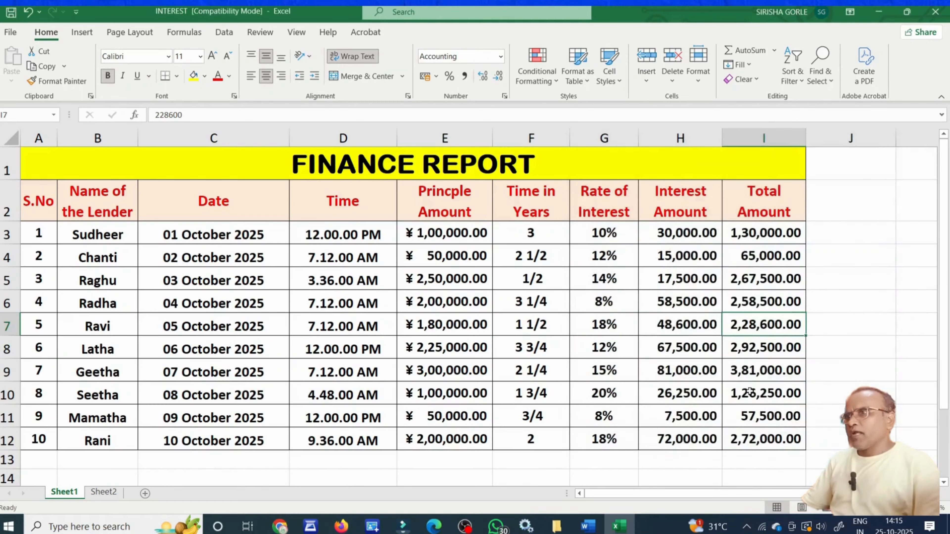
{"action": "right_click", "coordinate": [598, 294]}
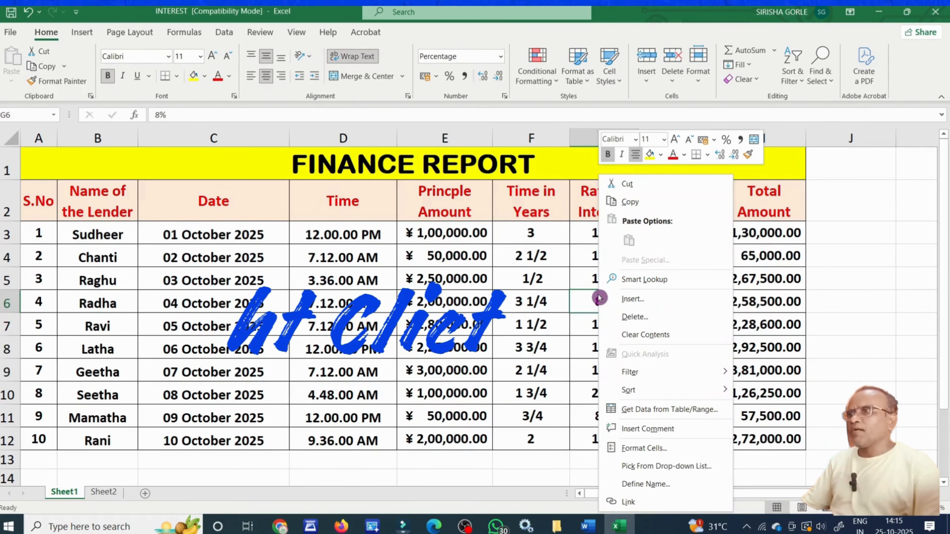
{"action": "left_click", "coordinate": [659, 447]}
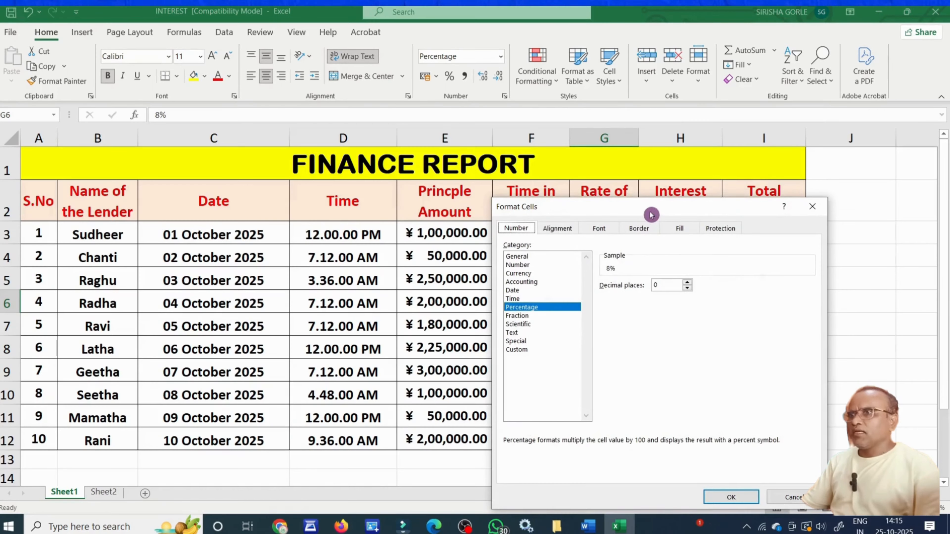
{"action": "left_click_drag", "start_coordinate": [649, 210], "coordinate": [690, 178]}
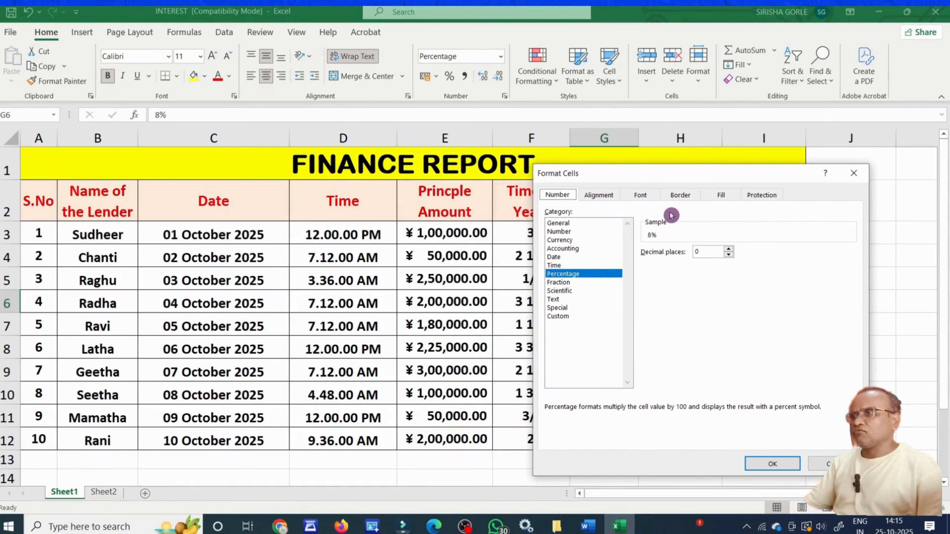
{"action": "left_click", "coordinate": [850, 468]}
{"action": "left_click", "coordinate": [861, 365]}
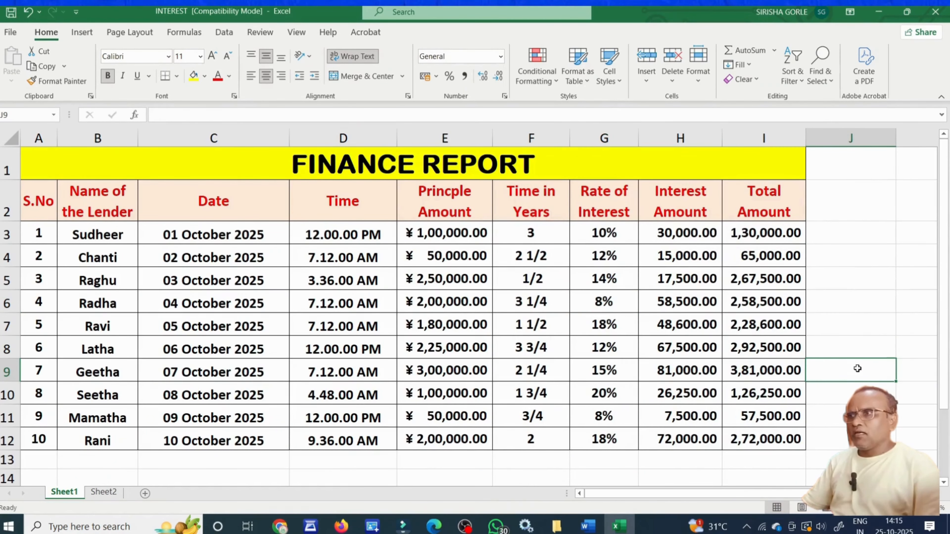